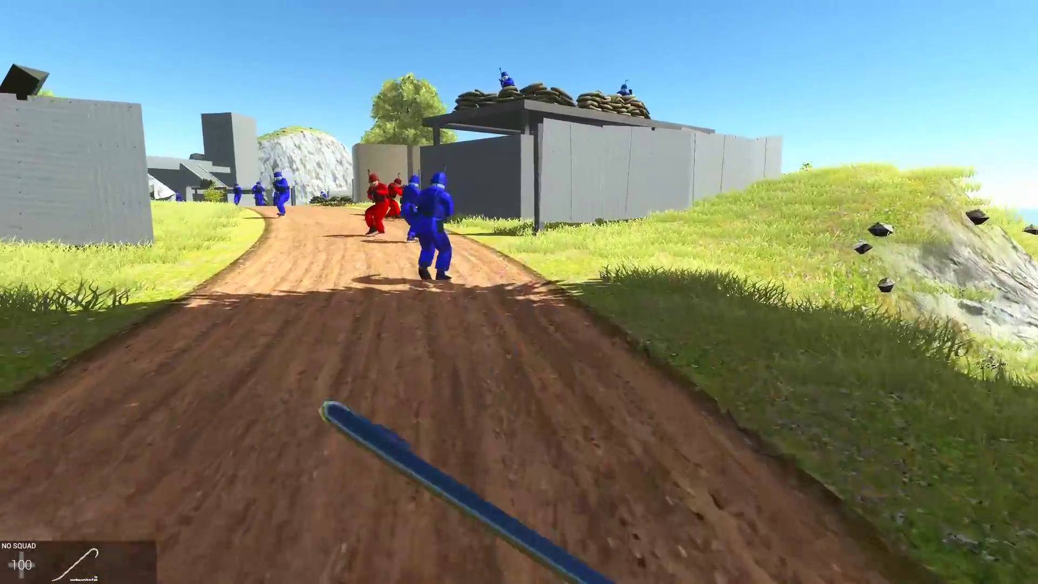
pyautogui.press('w')
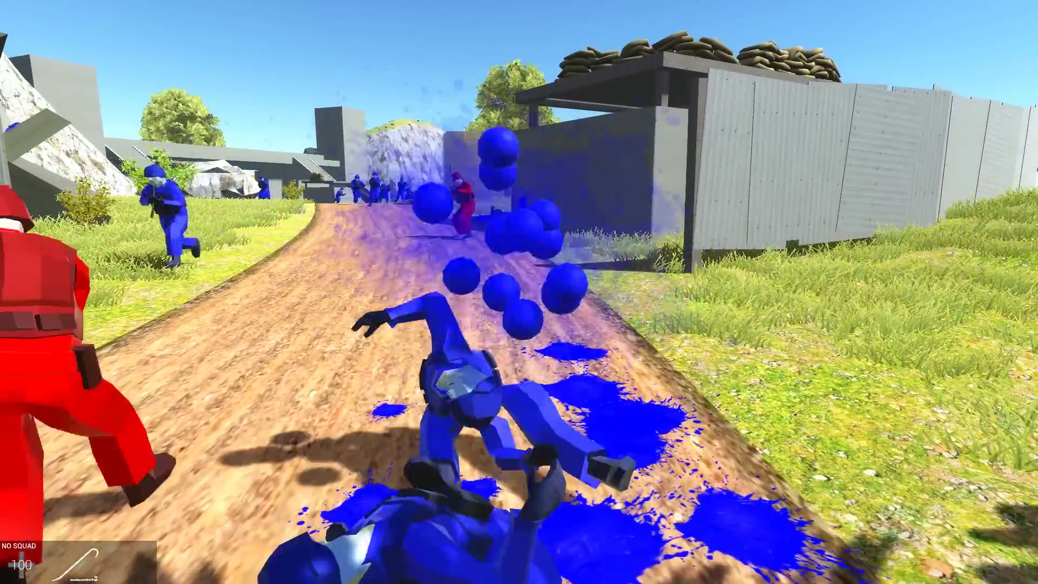
pyautogui.press('w')
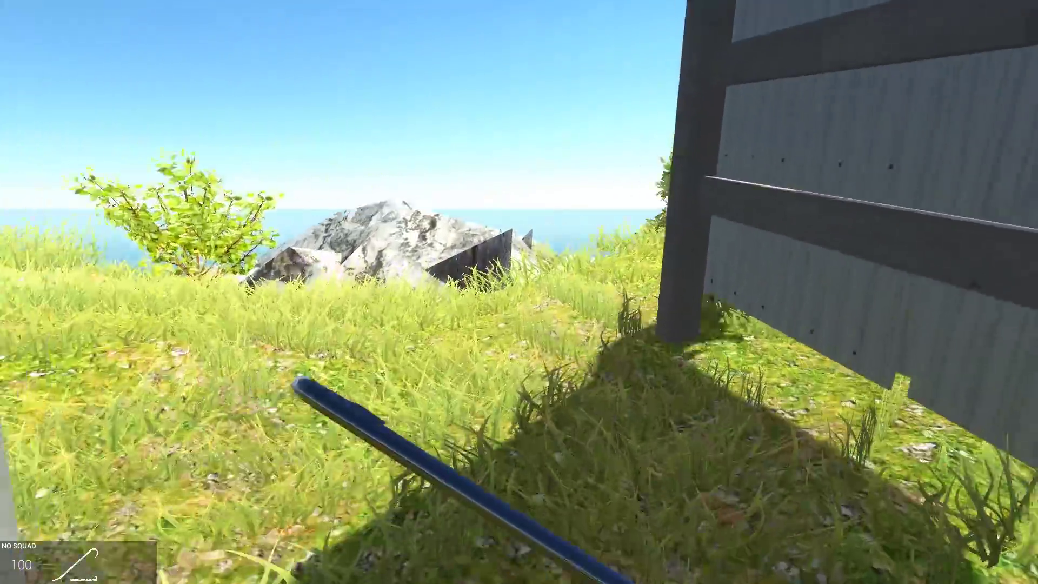
pyautogui.press('w')
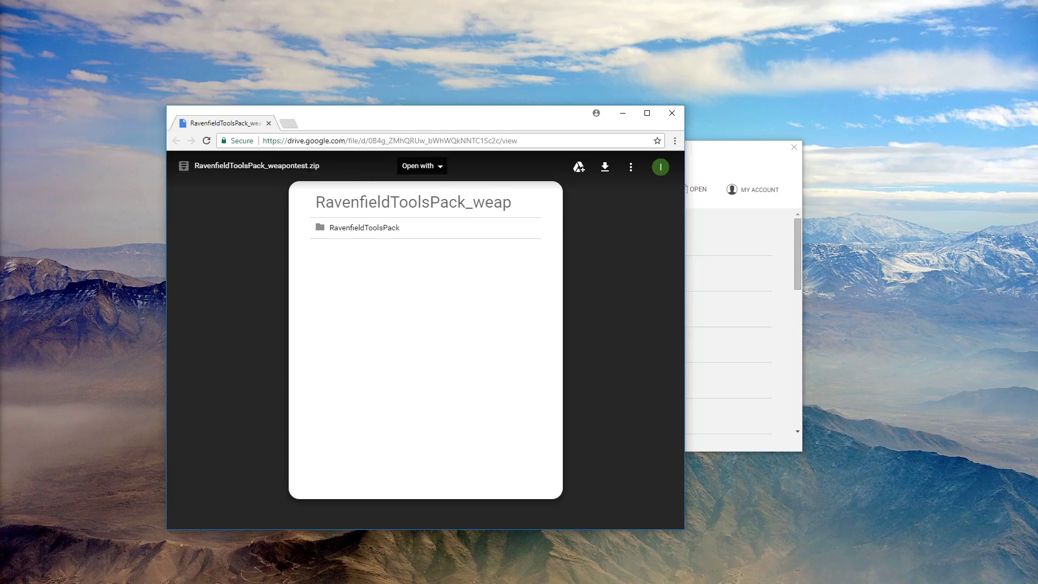
# Step: Check the modification date in the Google Drive details of RavenfieldToolsPack_weapontest.zip and close the browser window
pyautogui.click(630, 169)
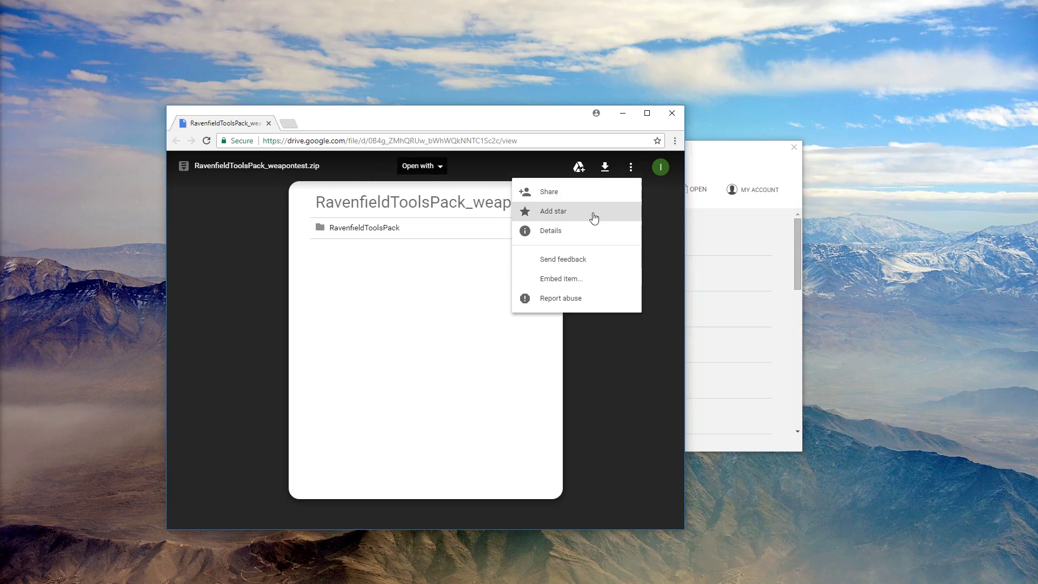
pyautogui.click(607, 231)
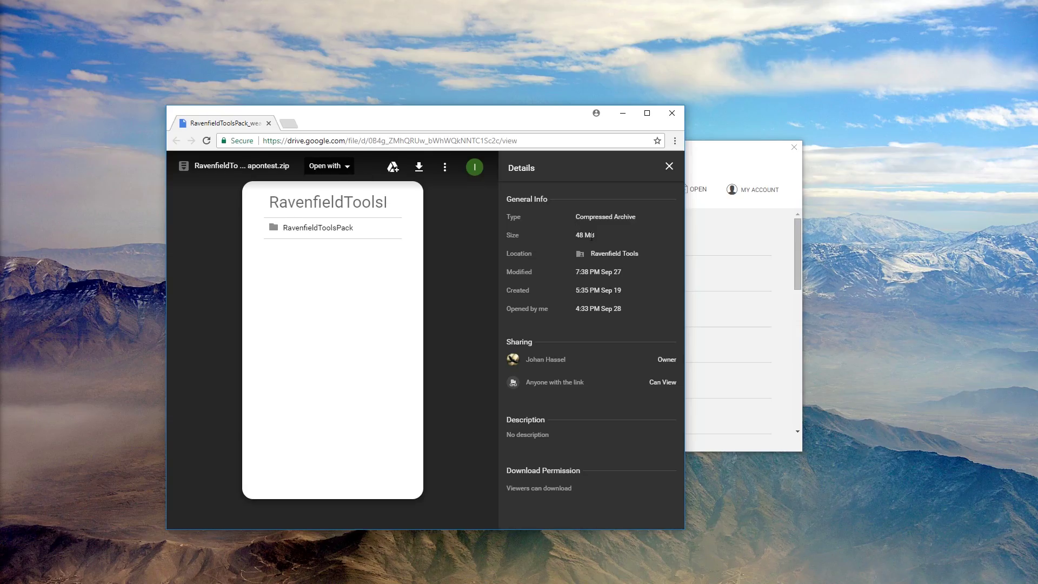
pyautogui.tripleClick(607, 269)
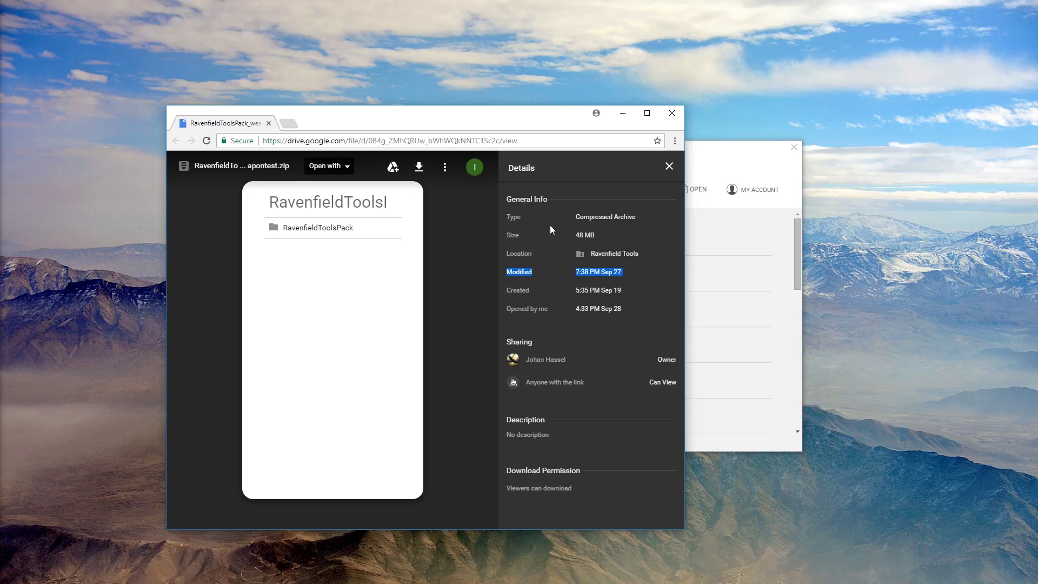
pyautogui.click(672, 113)
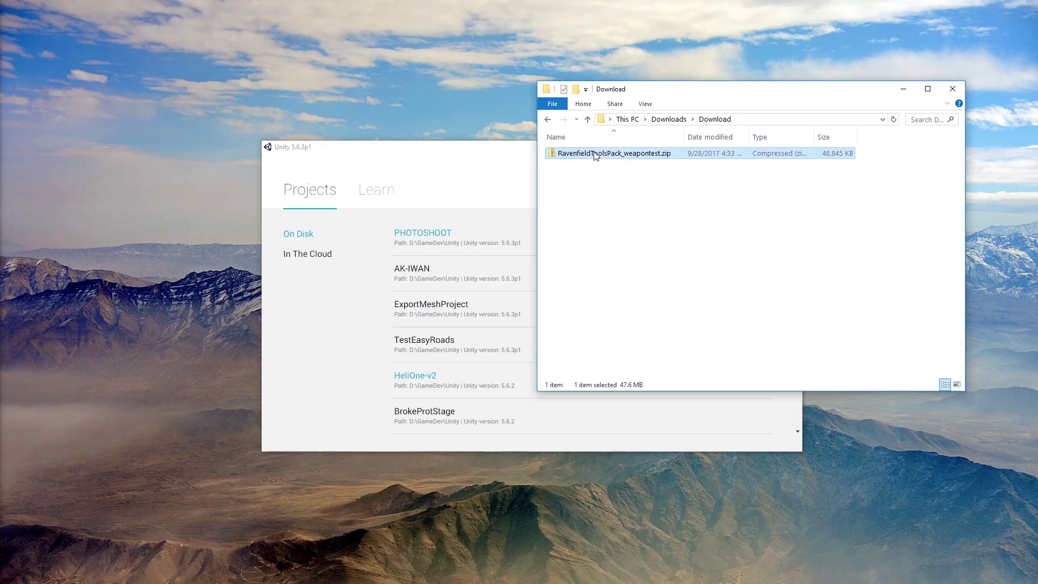
# Step: Extract RavenfieldToolsPack_weapontest.zip into a folder of the same name inside the Download folder
pyautogui.rightClick(594, 153)
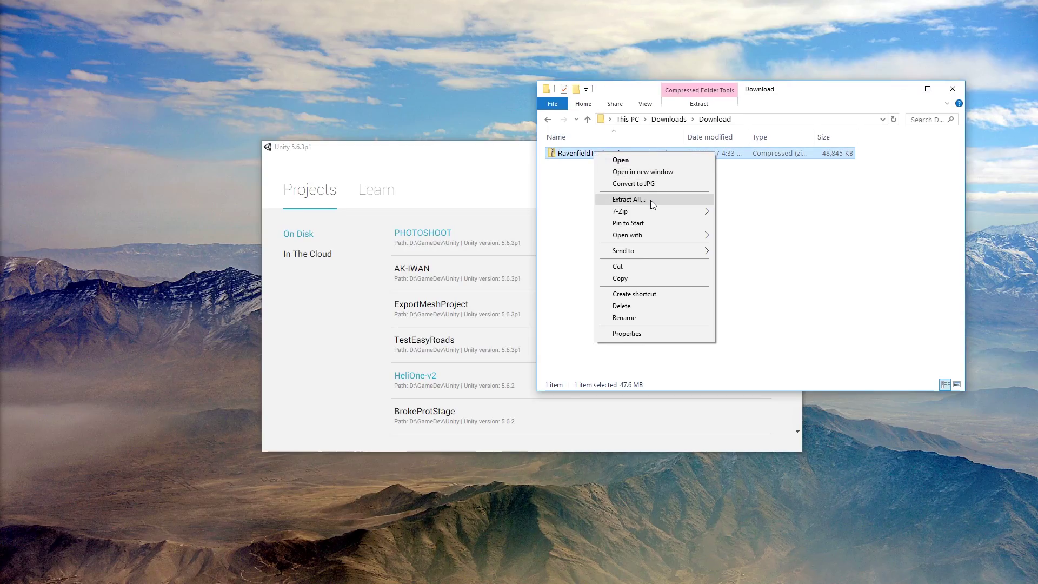
pyautogui.click(629, 199)
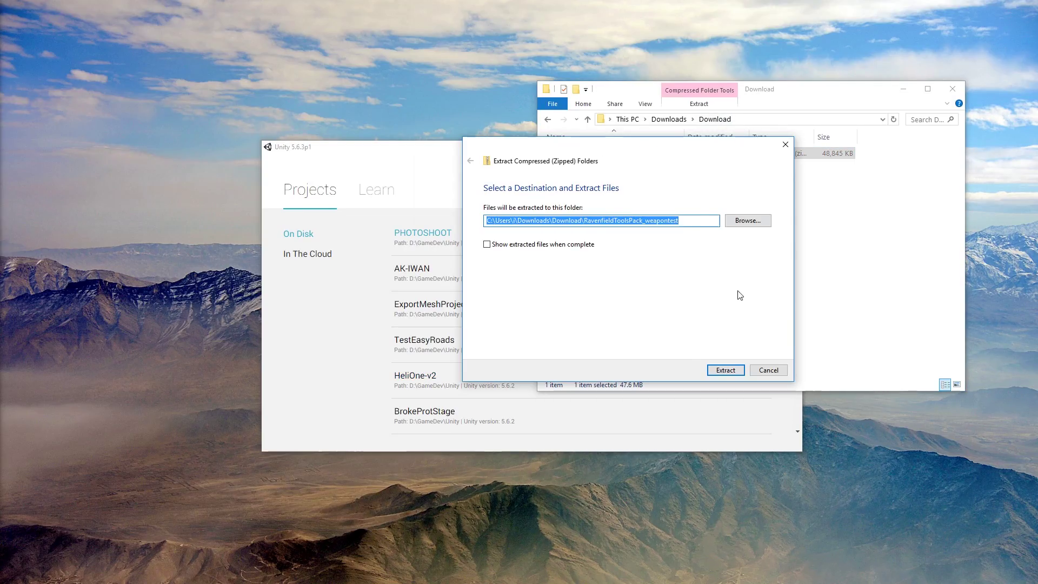
pyautogui.click(728, 371)
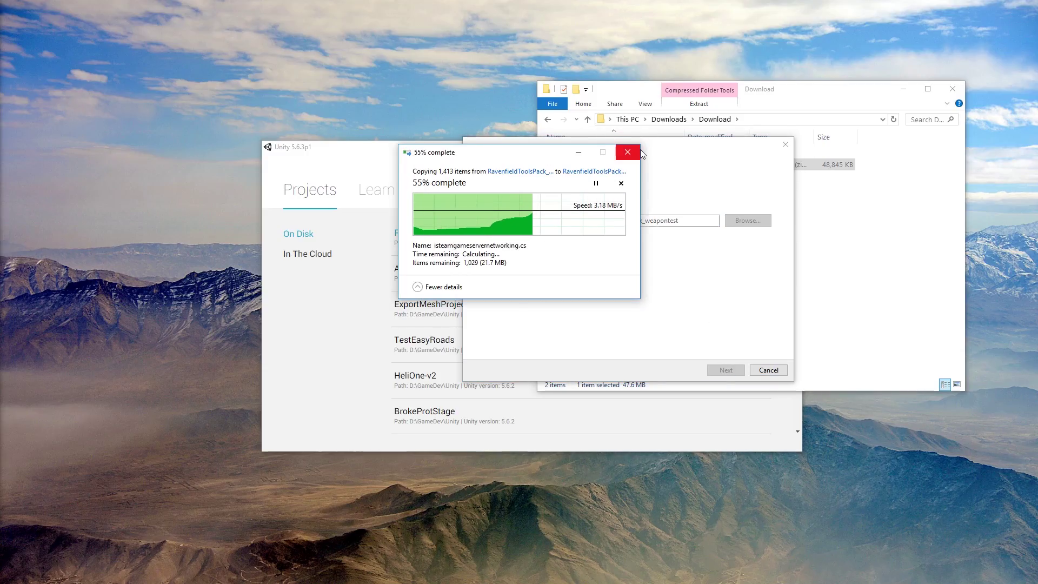
pyautogui.moveTo(732, 157); pyautogui.dragTo(838, 300)
pyautogui.click(680, 152)
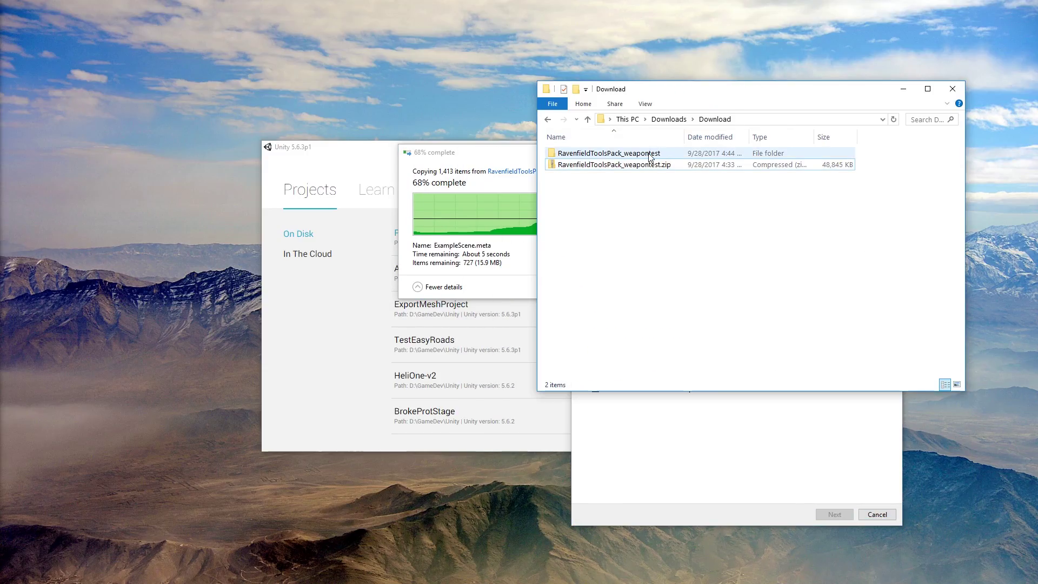
pyautogui.doubleClick(664, 164)
pyautogui.press('BackSpace')
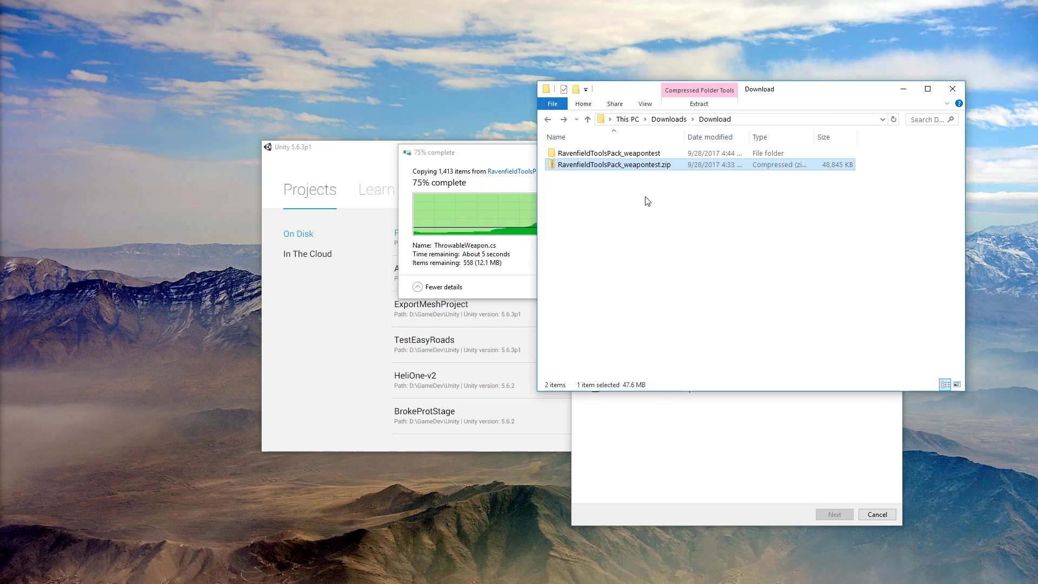
pyautogui.click(626, 153)
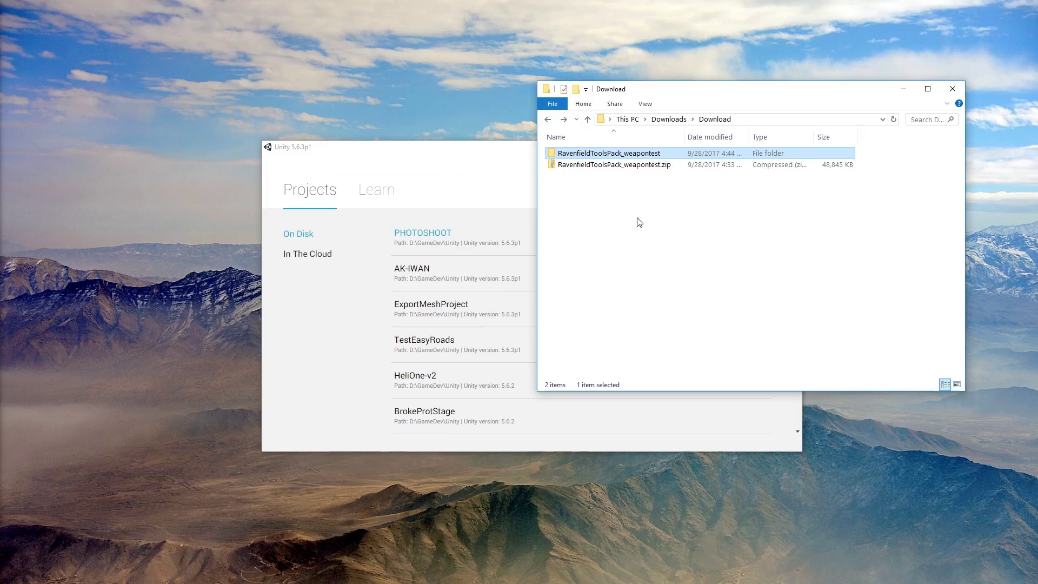
# Step: Take all the project files from the extracted tools pack and place them in D:\GameDev\Unity\Crowbar
pyautogui.doubleClick(652, 155)
pyautogui.doubleClick(589, 155)
pyautogui.press('BackSpace')
pyautogui.doubleClick(590, 153)
pyautogui.hotkey('ctrl', 'a')
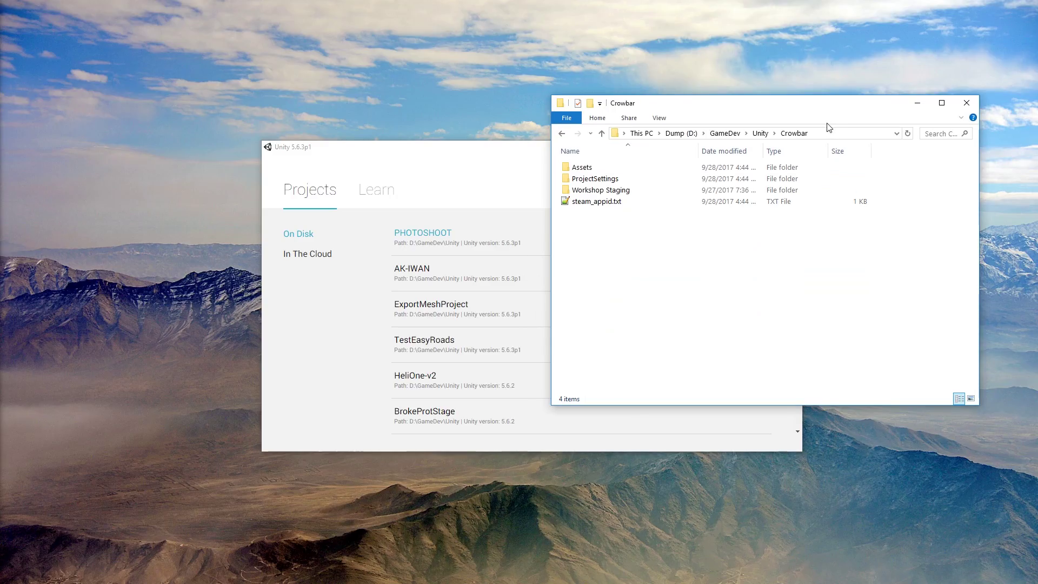
pyautogui.click(826, 133)
pyautogui.click(714, 247)
# Step: Switch to the Unity launcher and open the Crowbar folder as an existing project
pyautogui.click(470, 157)
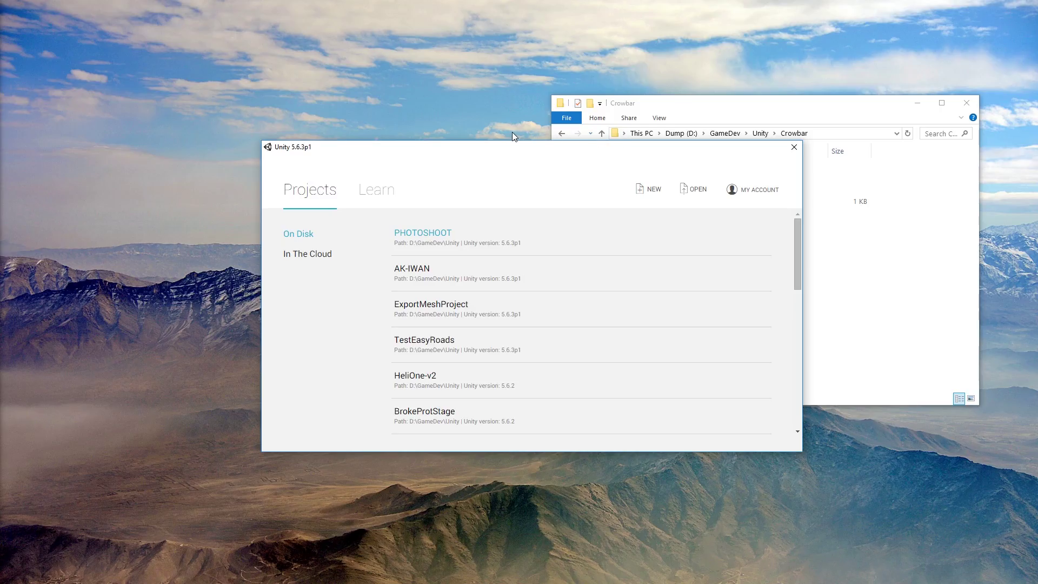
pyautogui.click(697, 190)
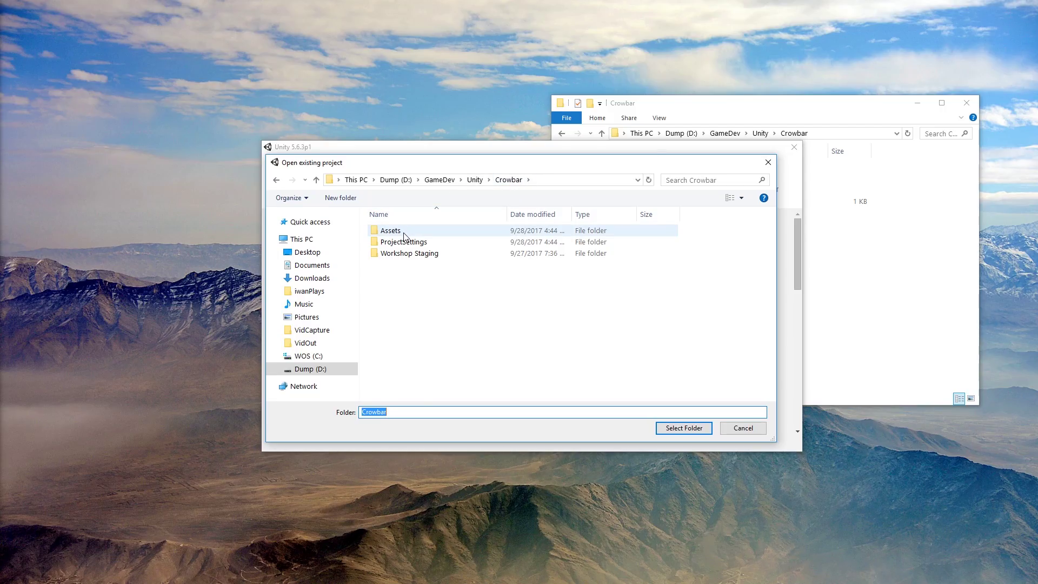
pyautogui.click(673, 430)
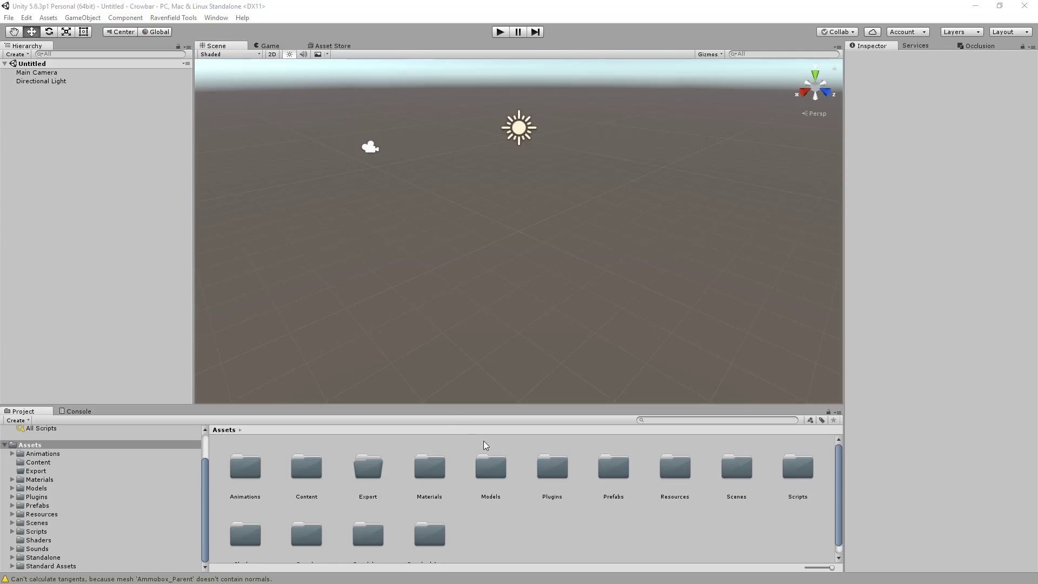
# Step: Open the Weapons Lab scene from the Scenes folder and bring the AK into close view
pyautogui.doubleClick(738, 475)
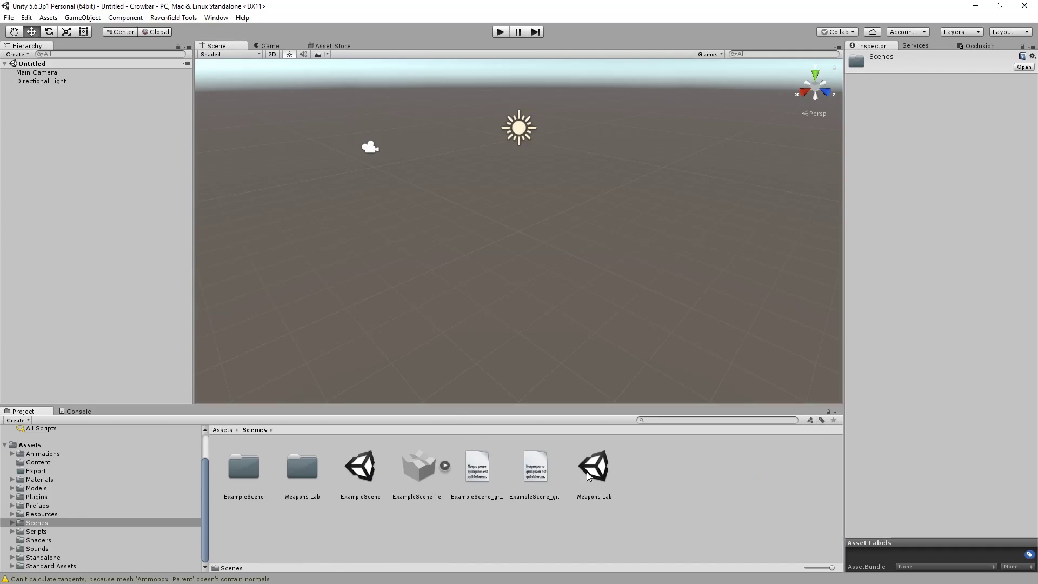
pyautogui.doubleClick(595, 468)
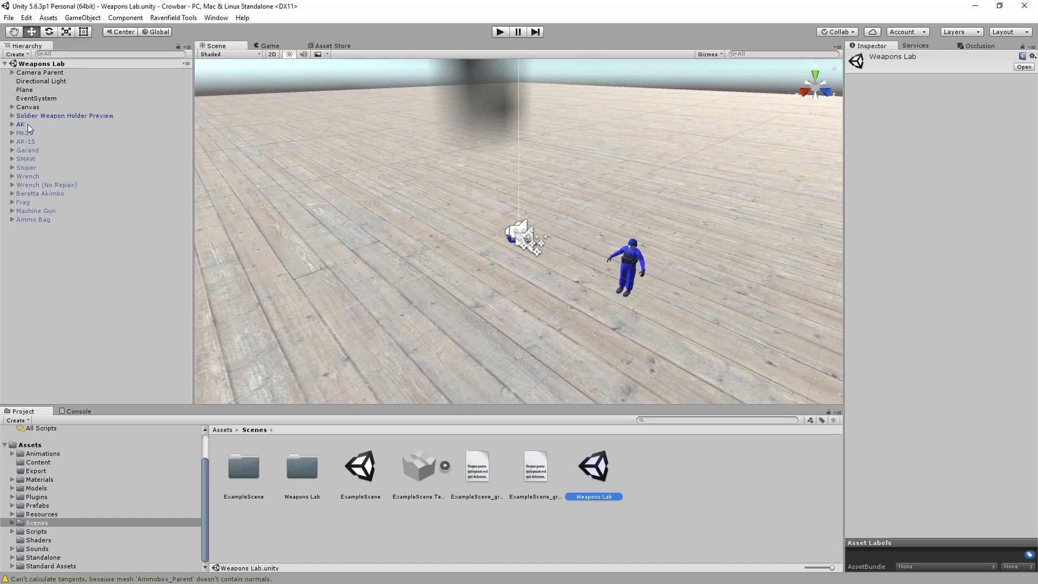
pyautogui.scroll(5, 569, 271)
pyautogui.moveTo(616, 268); pyautogui.dragTo(557, 278, button='middle')
pyautogui.moveTo(556, 278); pyautogui.dragTo(422, 262, button='right')
pyautogui.press('d')
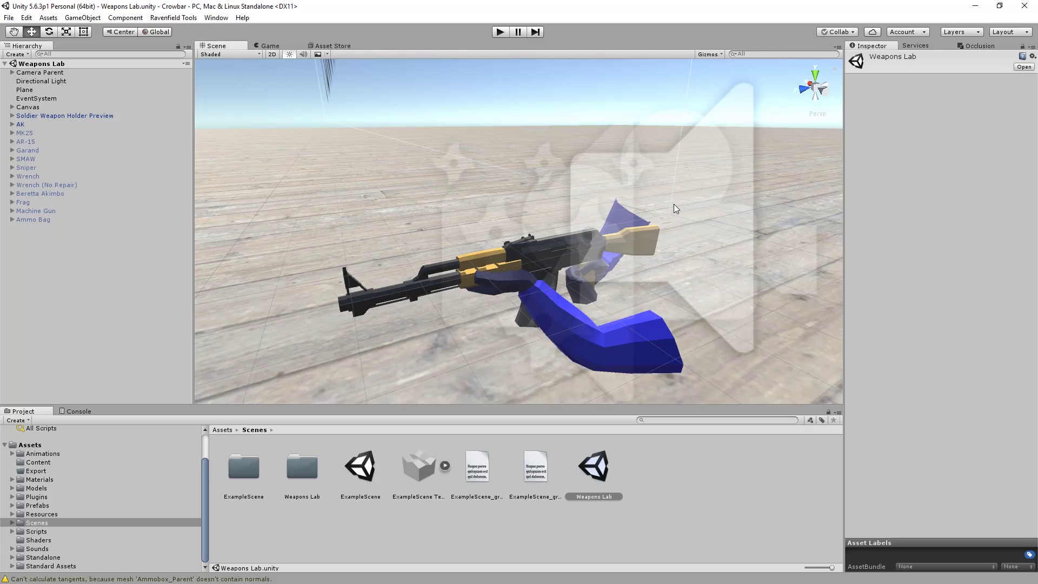
# Step: Look through the example weapons in the scene, such as the AK, MK25, Garand, Sniper, Frag, Machine Gun and Wrench
pyautogui.click(32, 125)
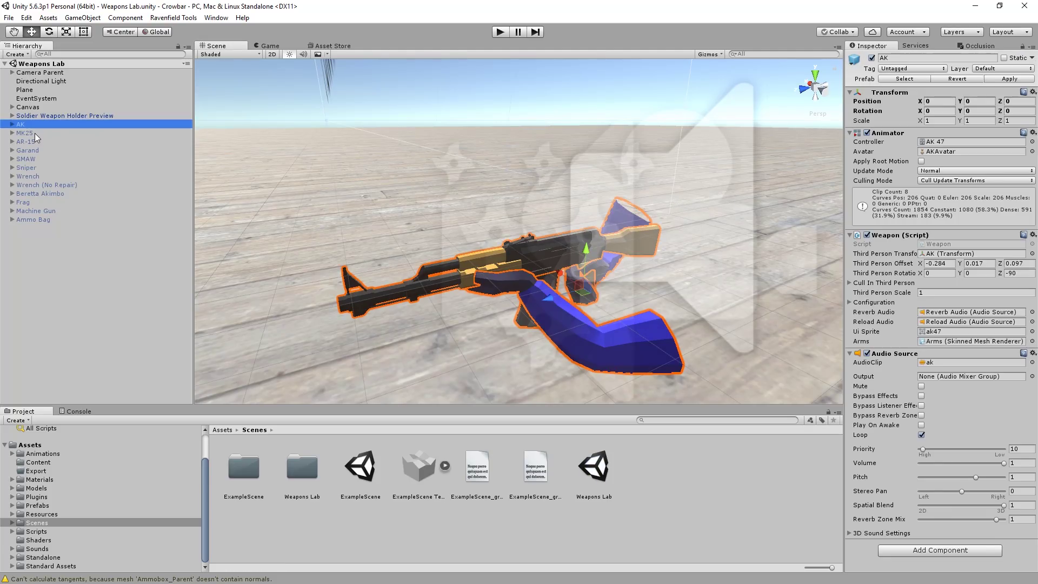
pyautogui.click(35, 133)
pyautogui.click(32, 150)
pyautogui.click(38, 168)
pyautogui.click(46, 187)
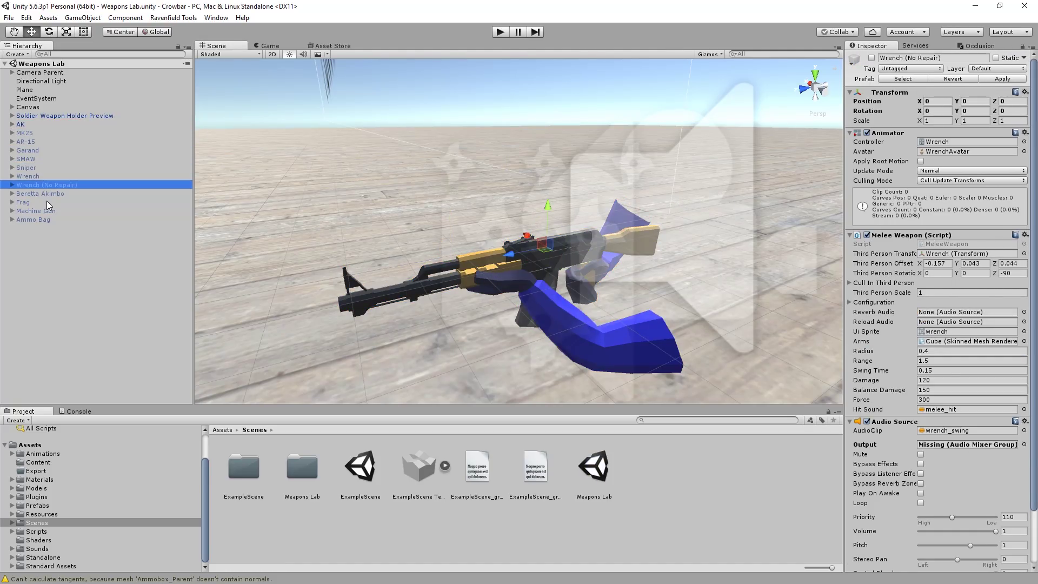
pyautogui.click(47, 202)
pyautogui.click(46, 210)
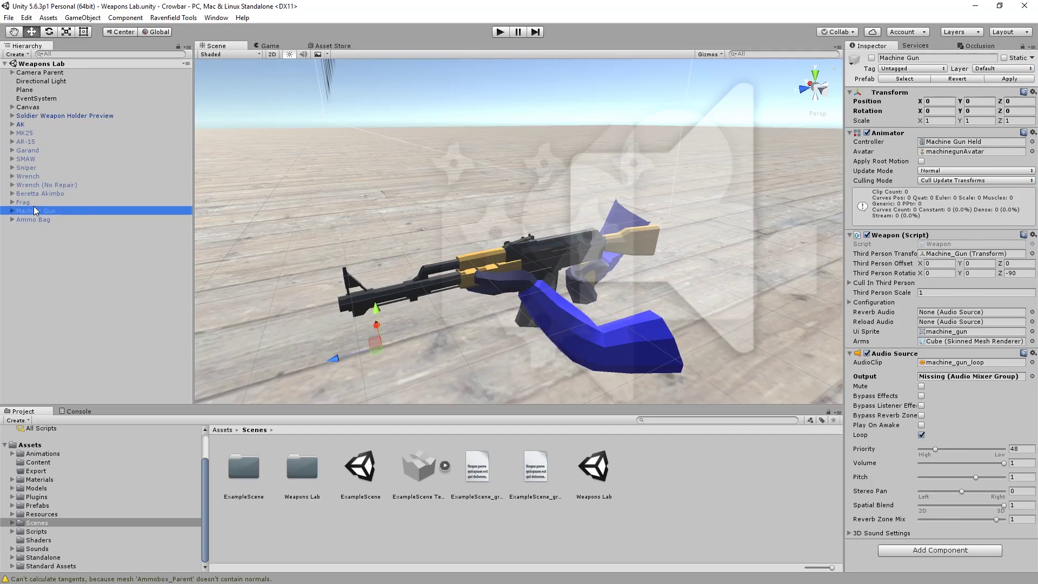
pyautogui.click(38, 175)
# Step: Activate the Wrench (No Repair) object and deactivate the AK in the scene
pyautogui.click(43, 186)
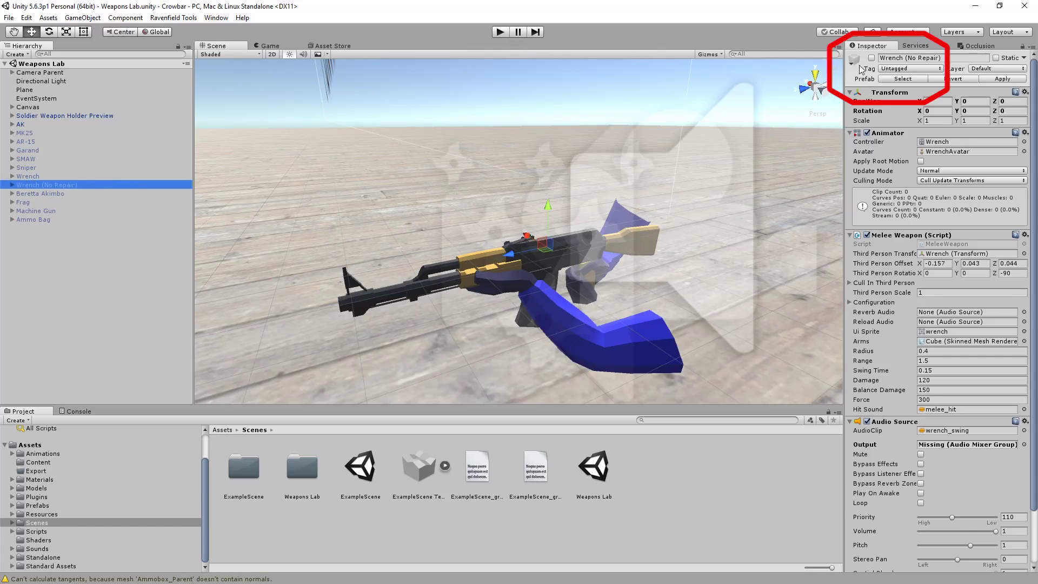
pyautogui.click(871, 58)
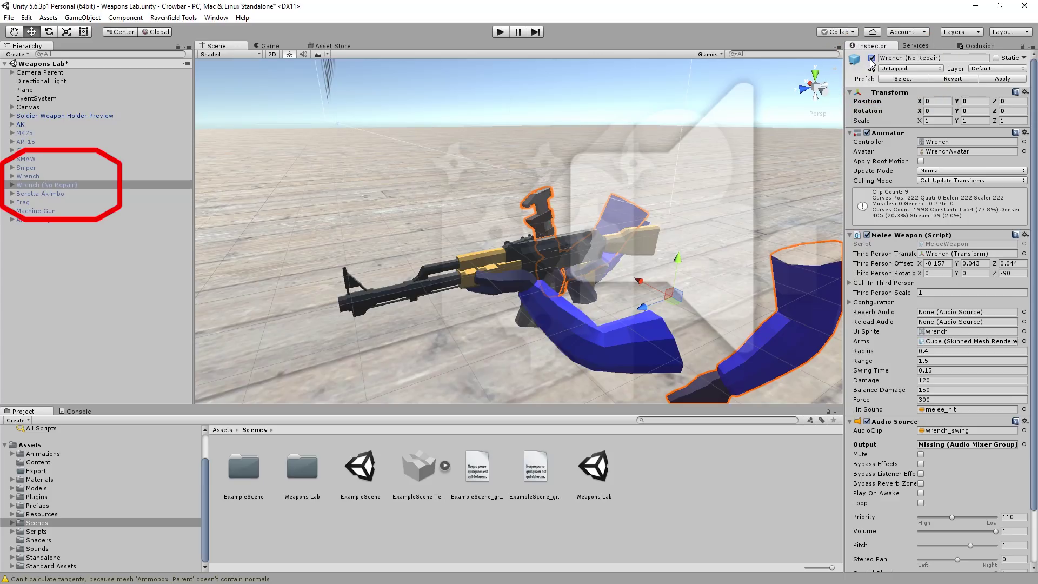
pyautogui.click(38, 126)
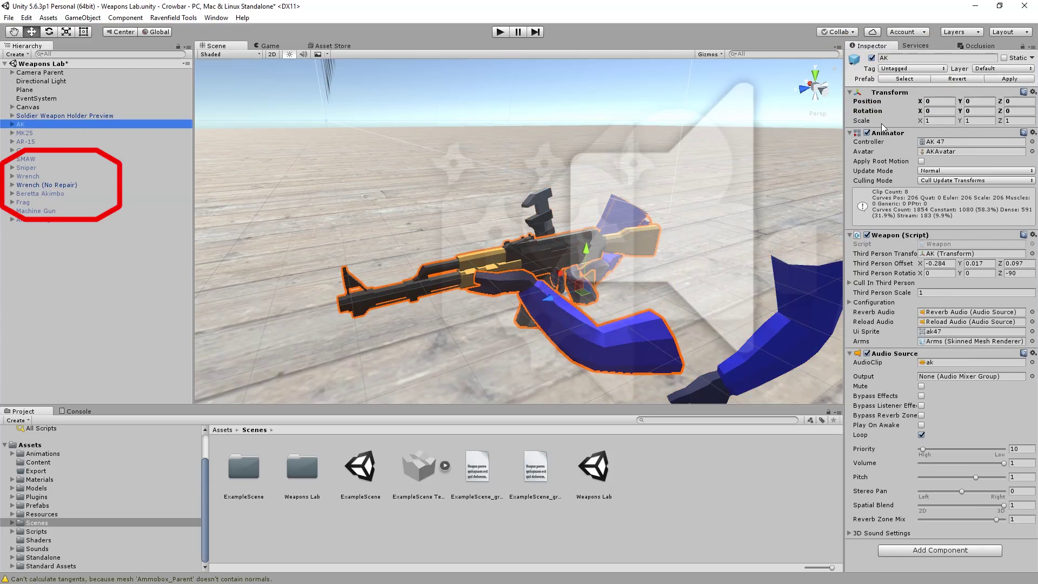
pyautogui.click(872, 59)
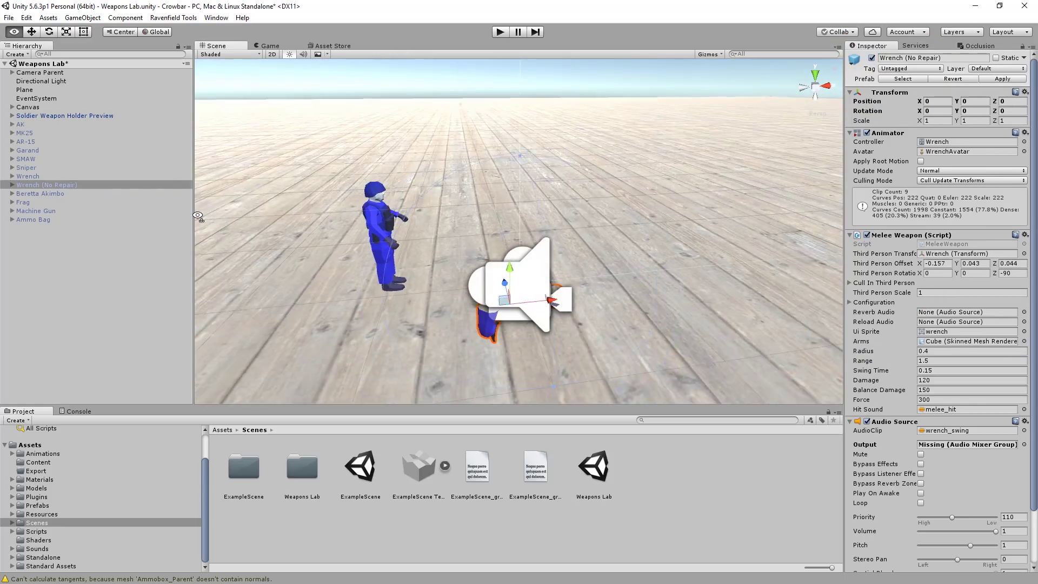
# Step: Test the Wrench (No Repair) weapon in play mode, and stop playback
pyautogui.moveTo(198, 218); pyautogui.dragTo(196, 173, button='right')
pyautogui.keyDown('alt'); pyautogui.moveTo(197, 174); pyautogui.dragTo(439, 92); pyautogui.keyUp('alt')
pyautogui.click(501, 31)
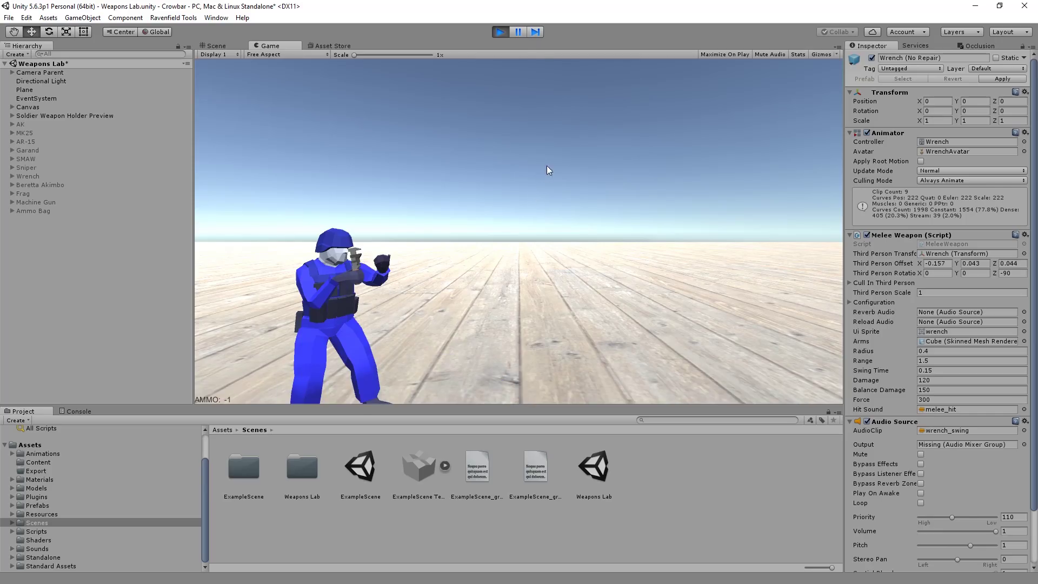
pyautogui.click(501, 32)
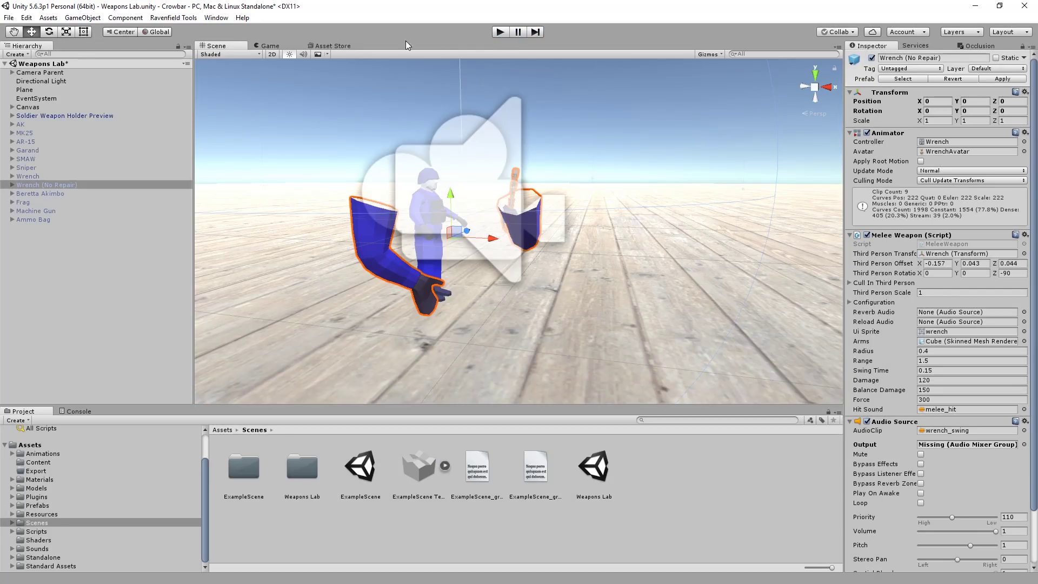
# Step: Open the source model of the Wrench mesh under Wrench (No Repair) in Blender and widen the 3D view to inspect it
pyautogui.click(12, 184)
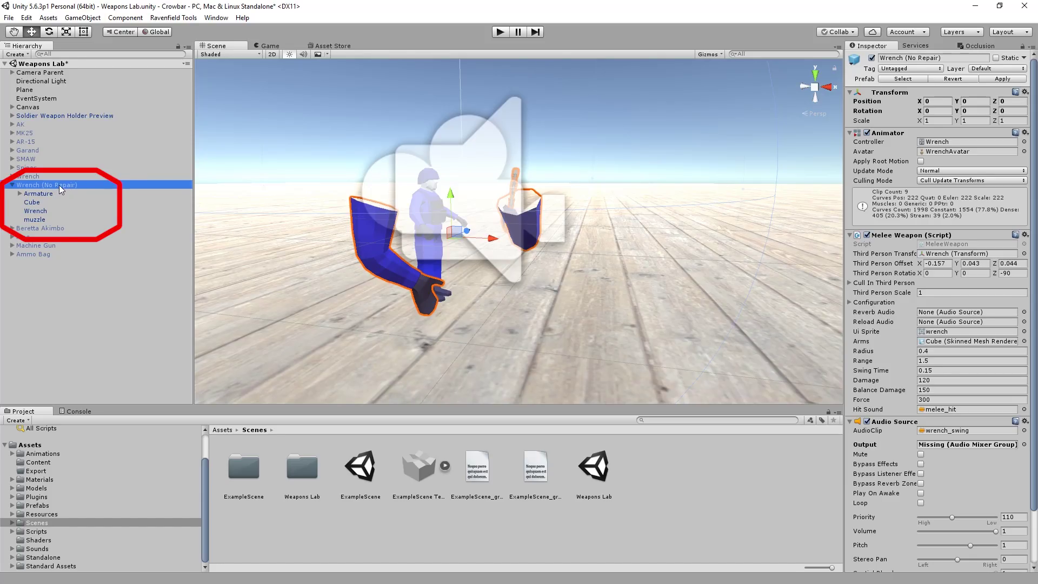
pyautogui.click(34, 213)
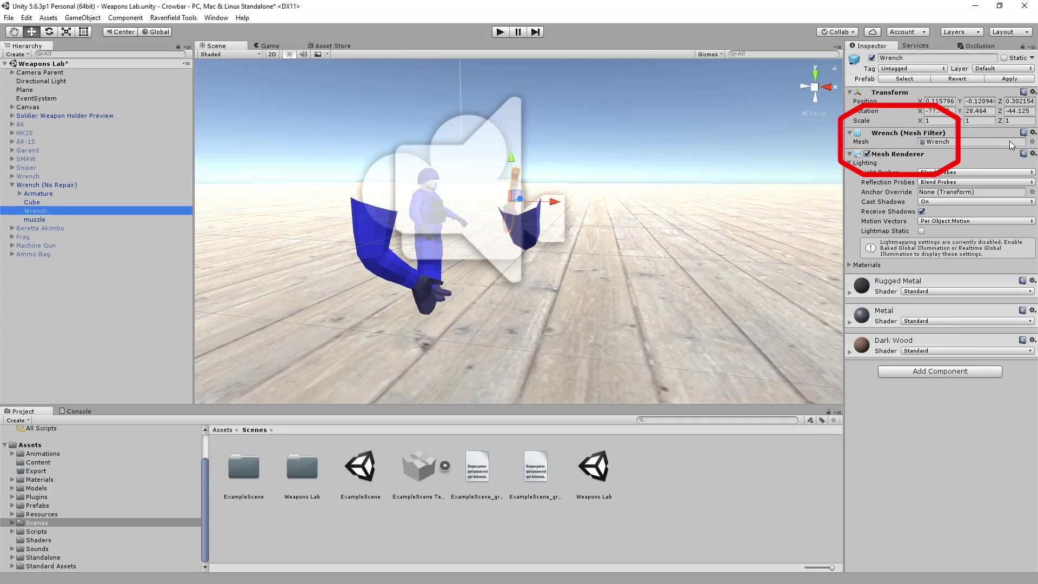
pyautogui.click(943, 143)
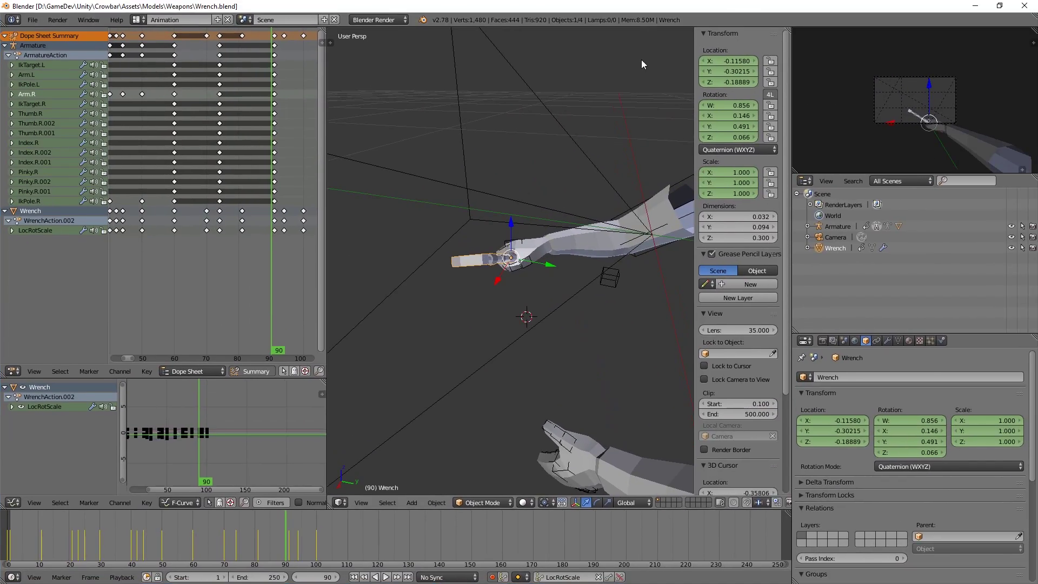
pyautogui.keyDown('shift'); pyautogui.moveTo(476, 273); pyautogui.dragTo(430, 273, button='middle'); pyautogui.keyUp('shift')
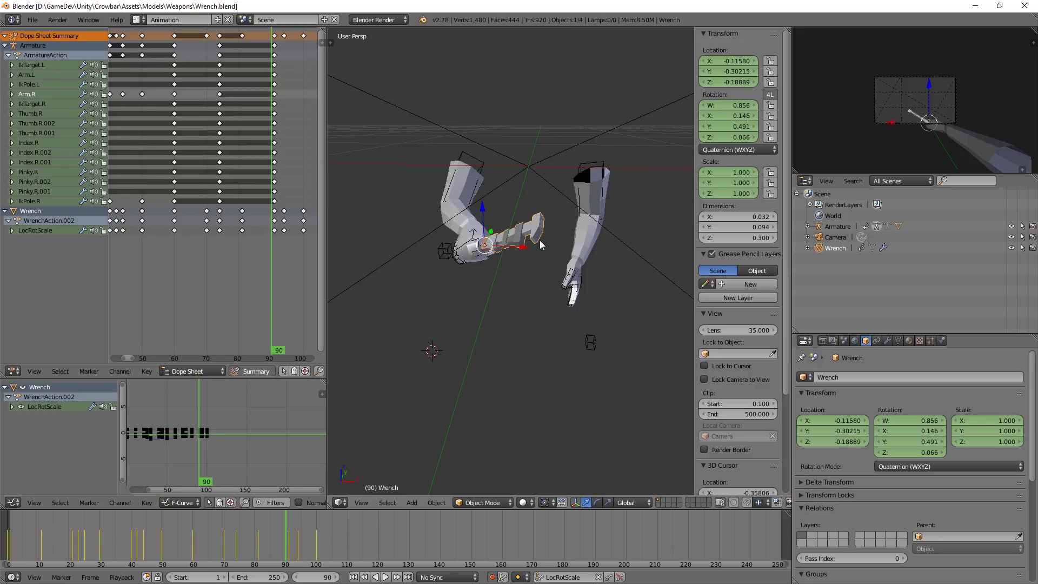
pyautogui.scroll(3, 521, 233)
pyautogui.moveTo(327, 303); pyautogui.dragTo(240, 308)
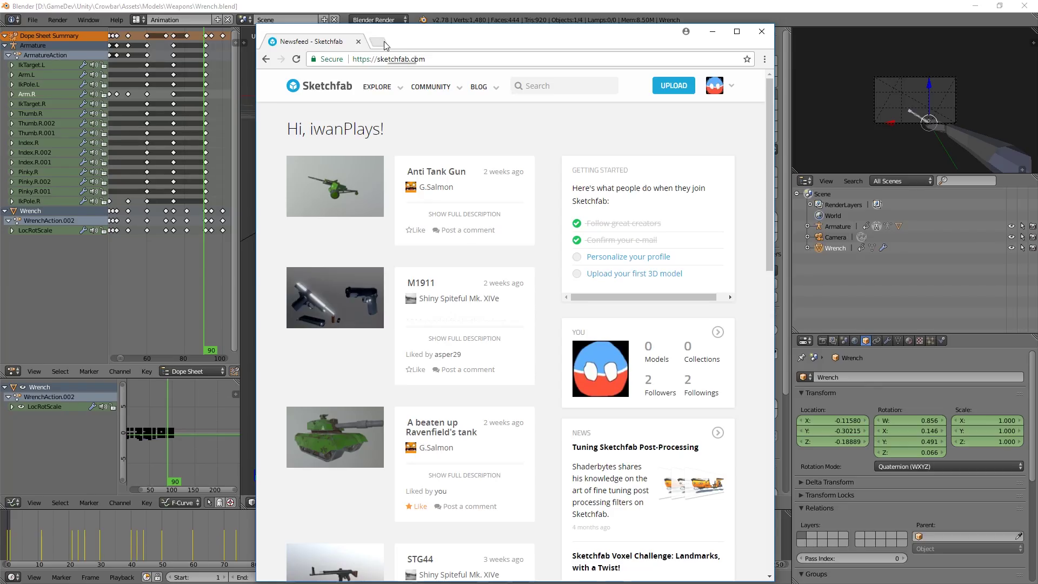
# Step: Switch to Sketchfab in the browser and search it for "wrench"
pyautogui.click(522, 87)
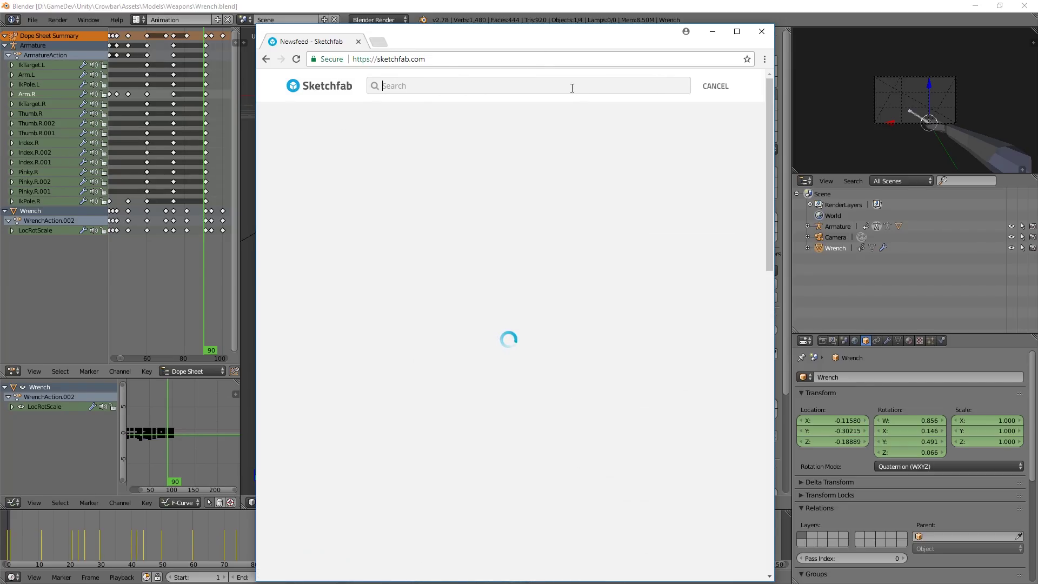
pyautogui.write('wrench')
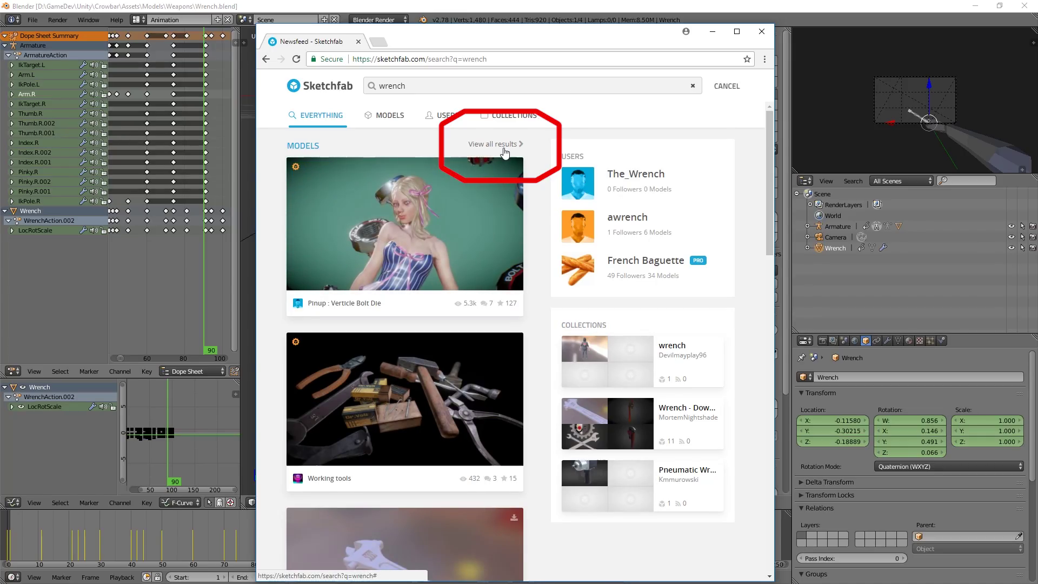
# Step: Show all model results for "wrench", filter them to downloadable models, and browse the list
pyautogui.click(505, 153)
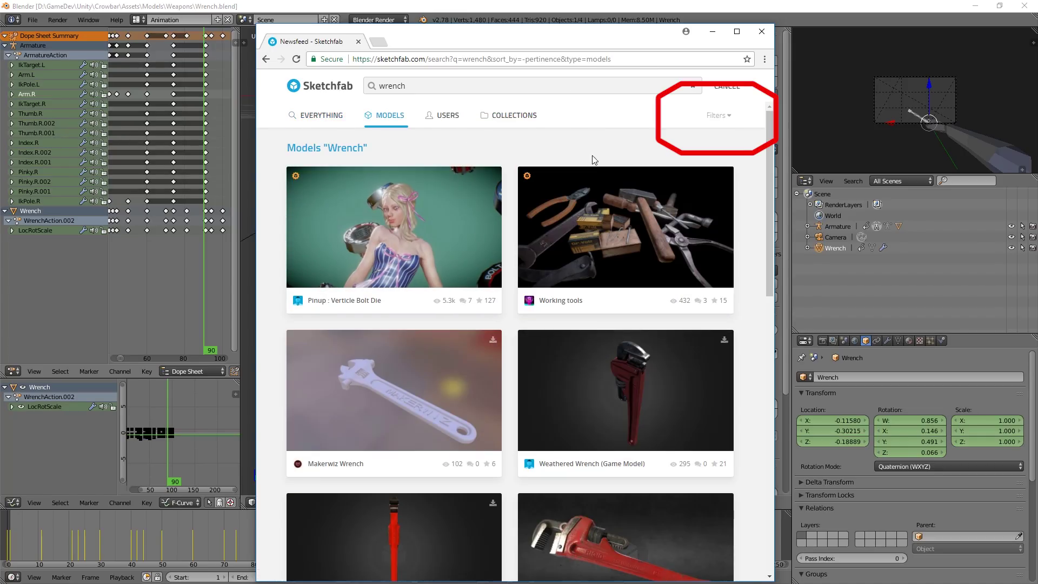
pyautogui.click(731, 117)
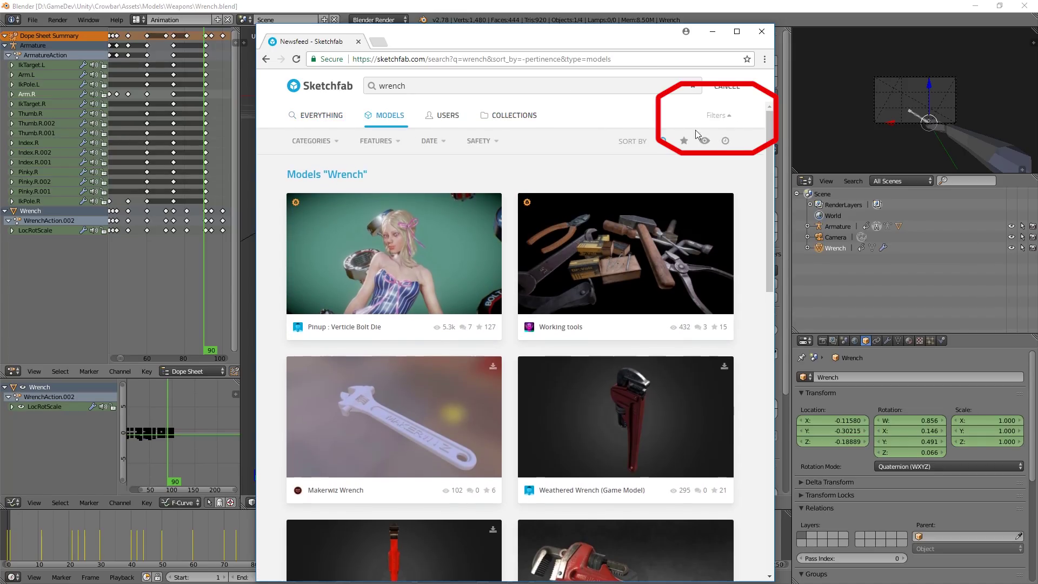
pyautogui.click(398, 142)
pyautogui.click(416, 162)
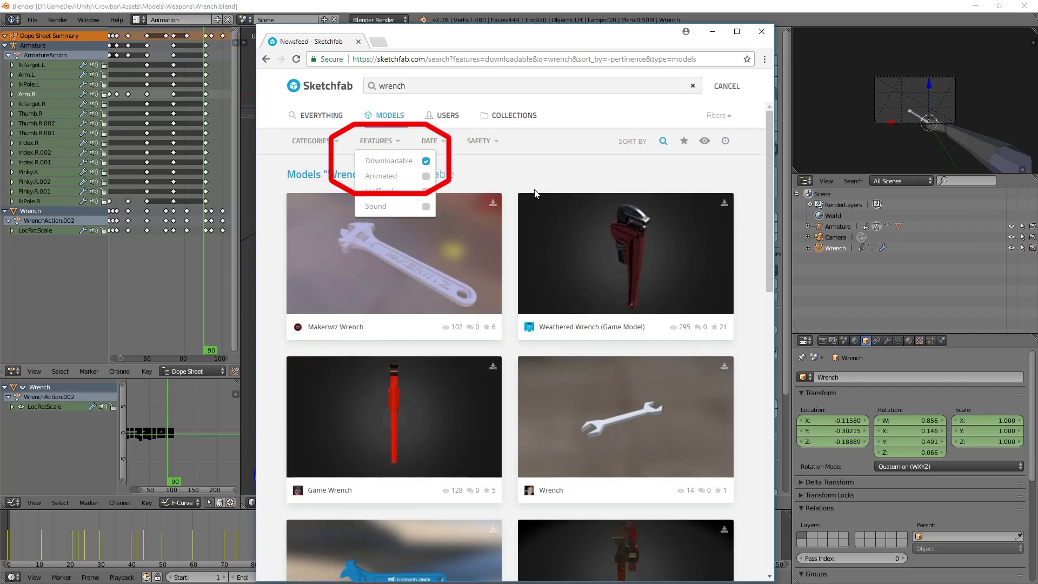
pyautogui.scroll(-12, 537, 324)
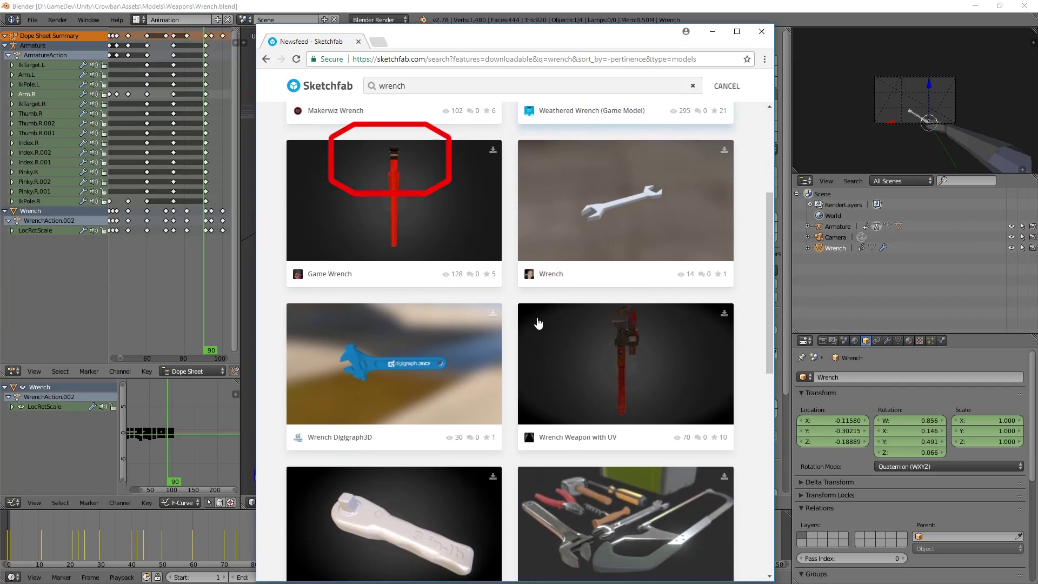
pyautogui.scroll(7, 541, 281)
pyautogui.scroll(6, 541, 282)
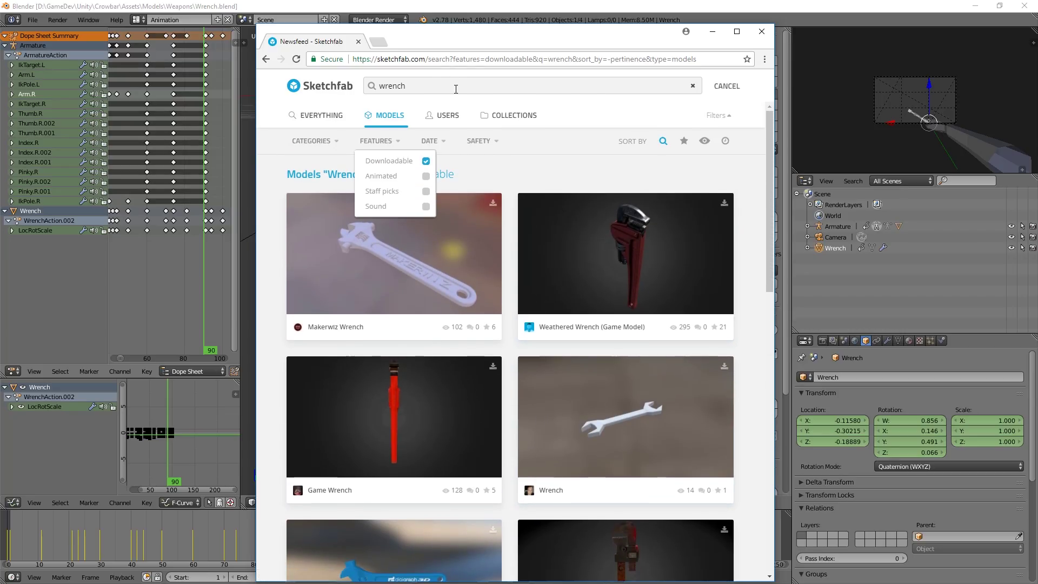
# Step: Search the downloadable models for "crowbar" and open the Lowpoly Crowbar (Game Model), Crowbars and both Crowbar results in separate tabs
pyautogui.tripleClick(478, 87)
pyautogui.write('crowbar')
pyautogui.press('Return')
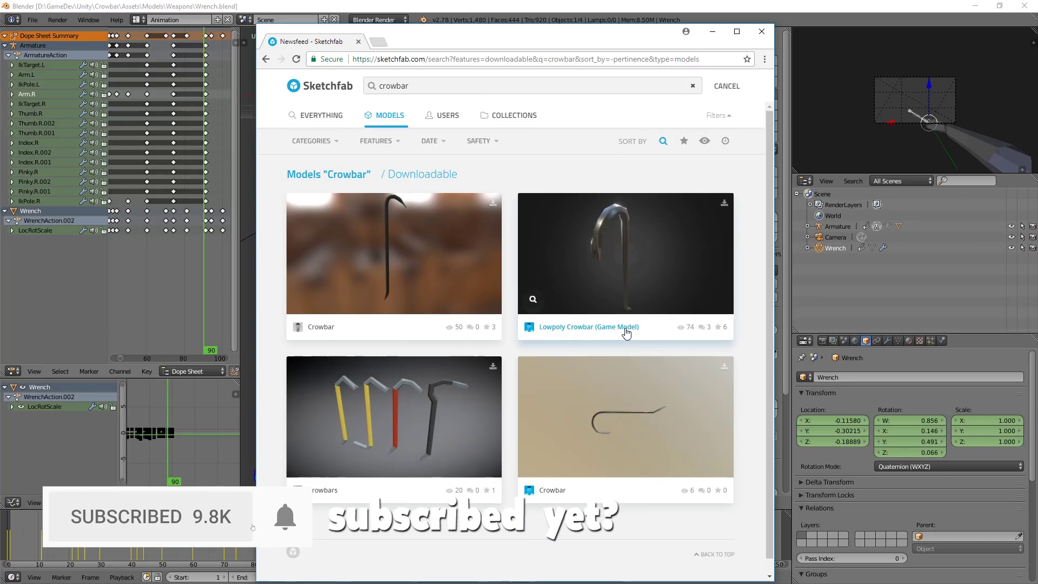
pyautogui.middleClick(626, 292)
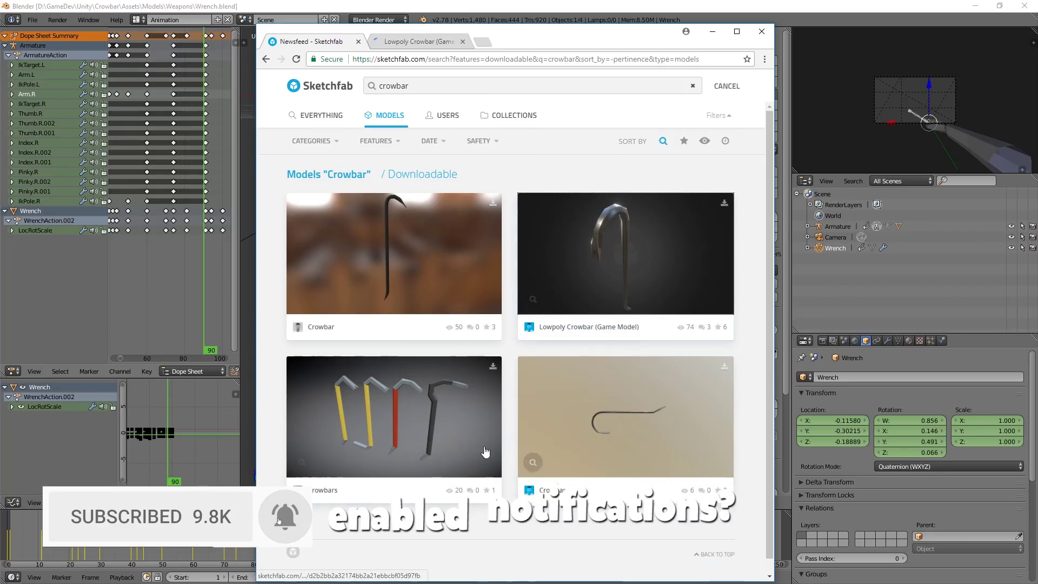
pyautogui.middleClick(510, 456)
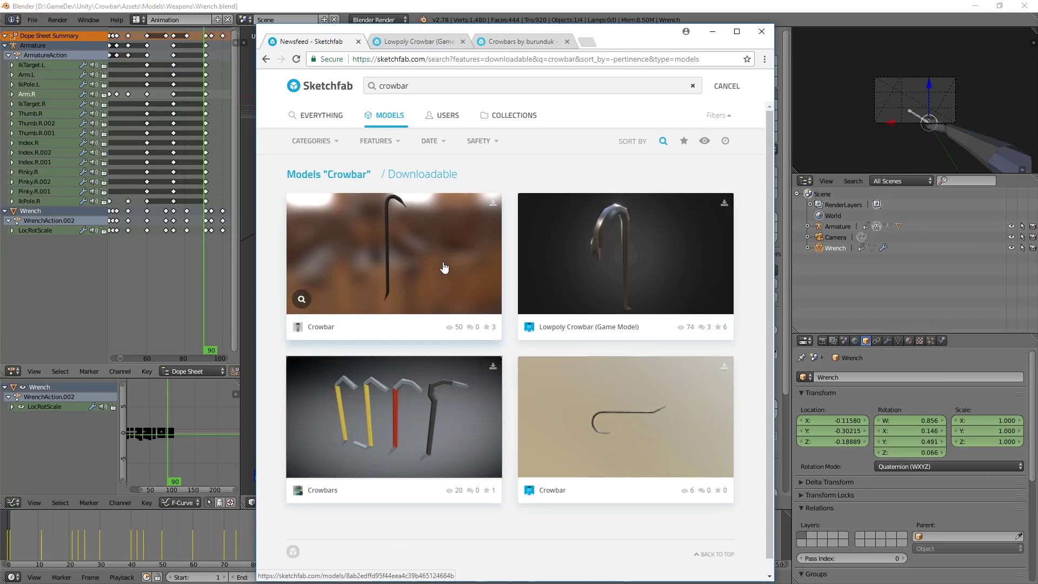
pyautogui.click(647, 419)
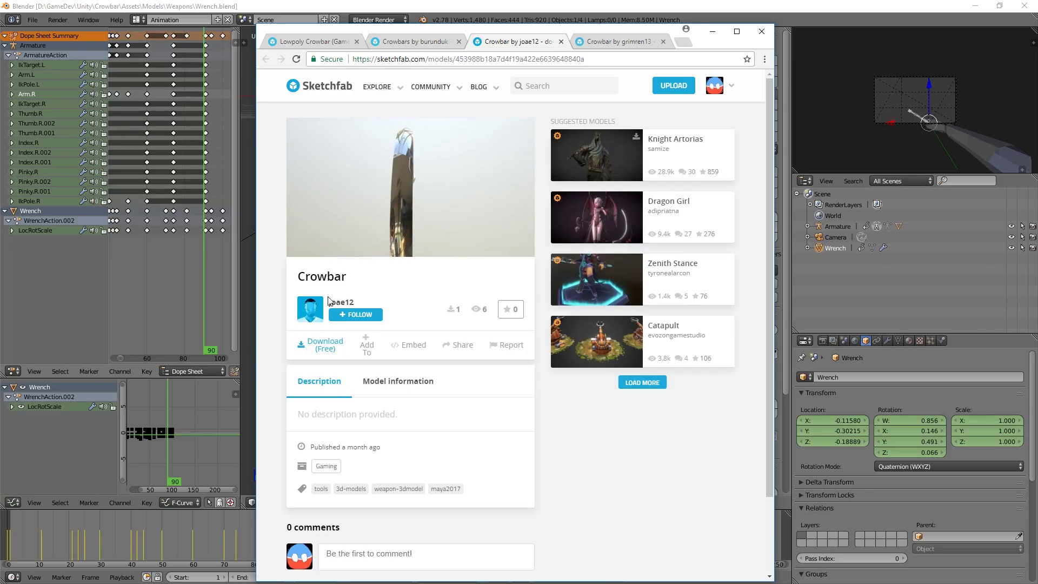
# Step: Check the download licences of the two models titled Crowbar and examine the second one's 3D preview
pyautogui.click(324, 345)
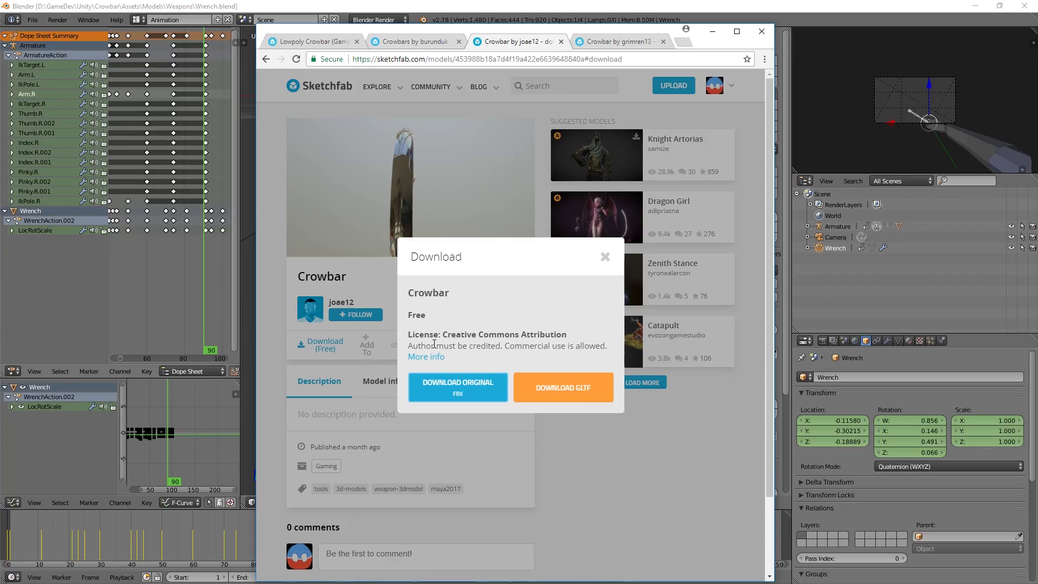
pyautogui.click(368, 290)
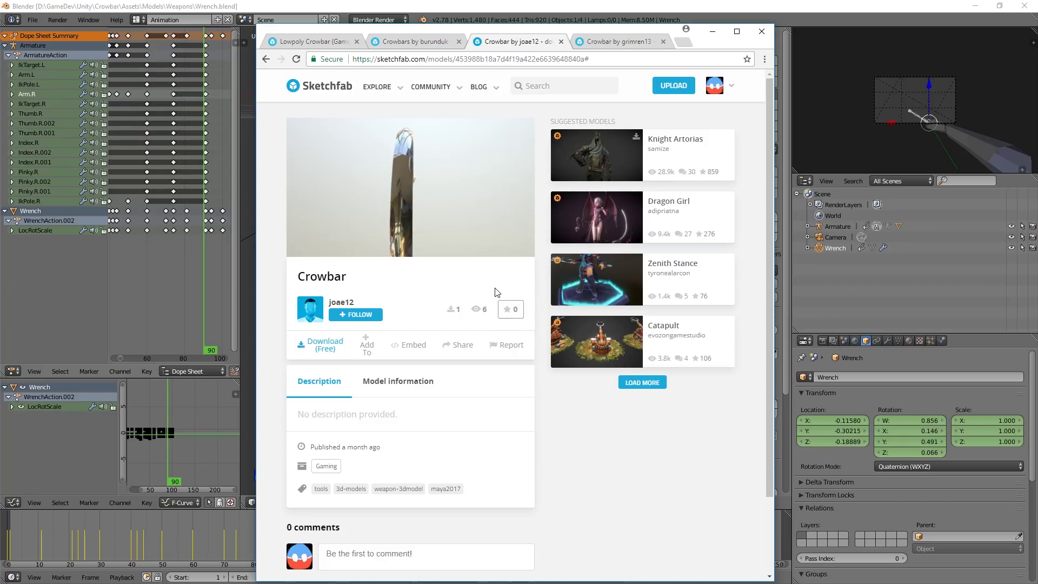
pyautogui.hotkey('ctrl', 'Tab')
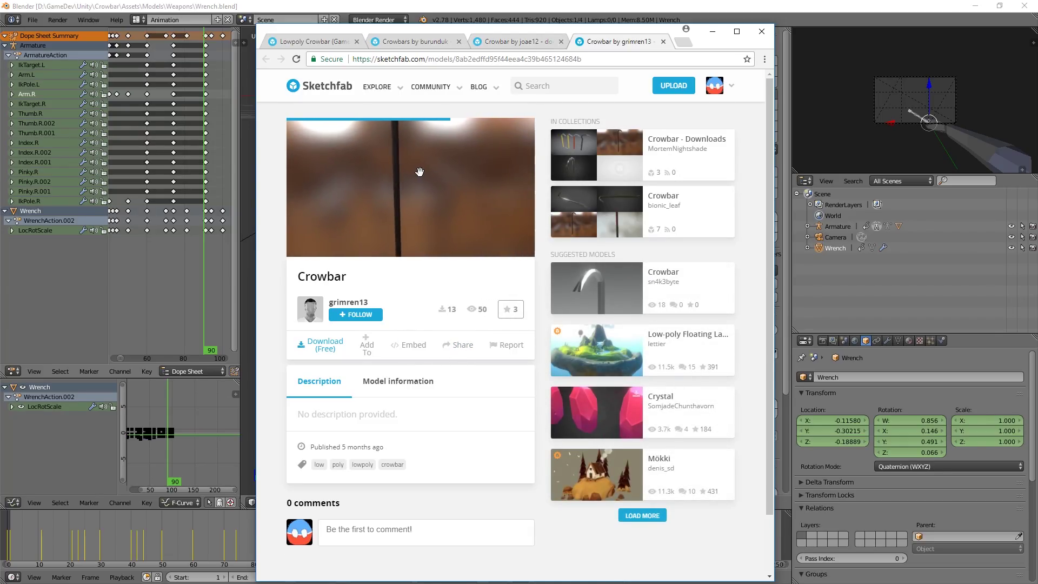
pyautogui.moveTo(418, 172); pyautogui.dragTo(401, 263)
pyautogui.moveTo(399, 178); pyautogui.dragTo(362, 183)
pyautogui.click(337, 346)
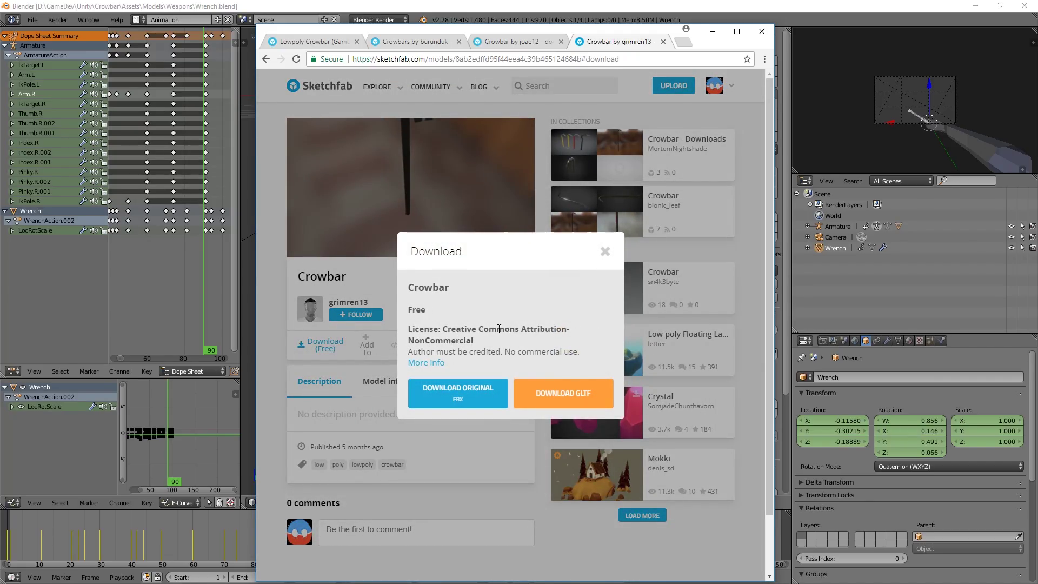
pyautogui.click(372, 284)
# Step: Check the download licence of the Crowbars model and examine its 3D preview from another angle
pyautogui.click(513, 41)
pyautogui.click(414, 42)
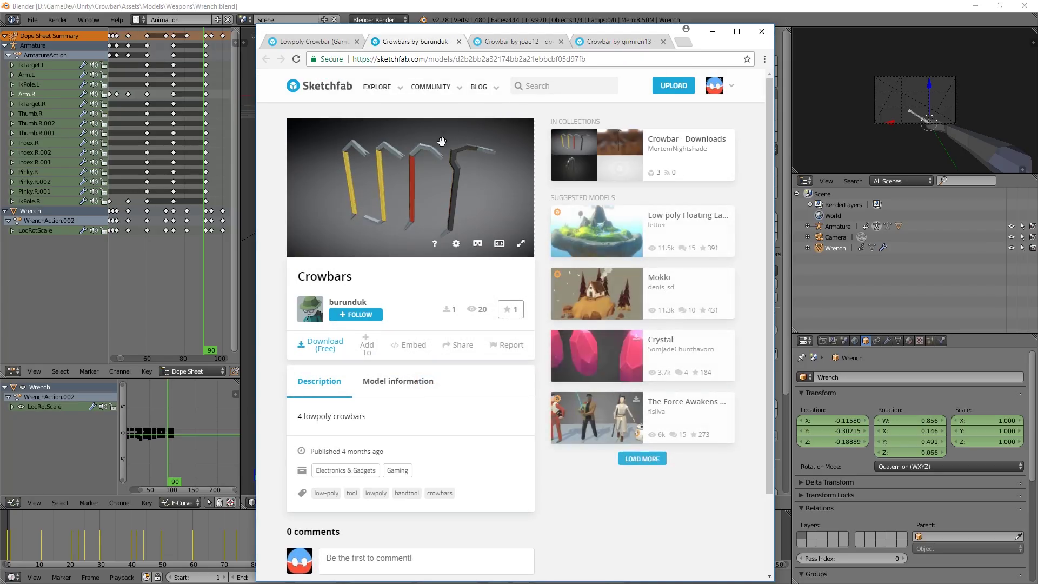
pyautogui.click(325, 344)
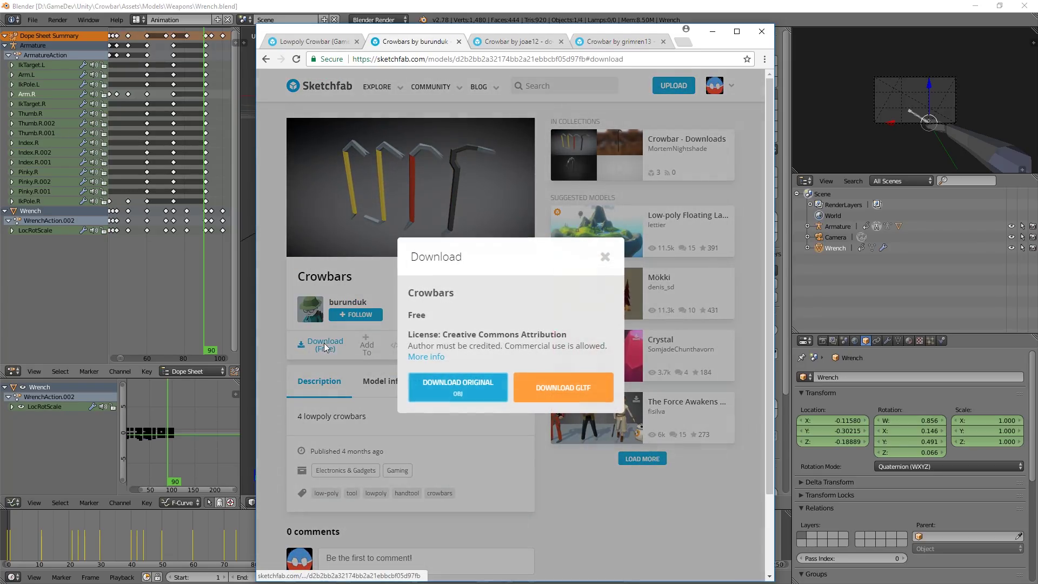
pyautogui.click(397, 183)
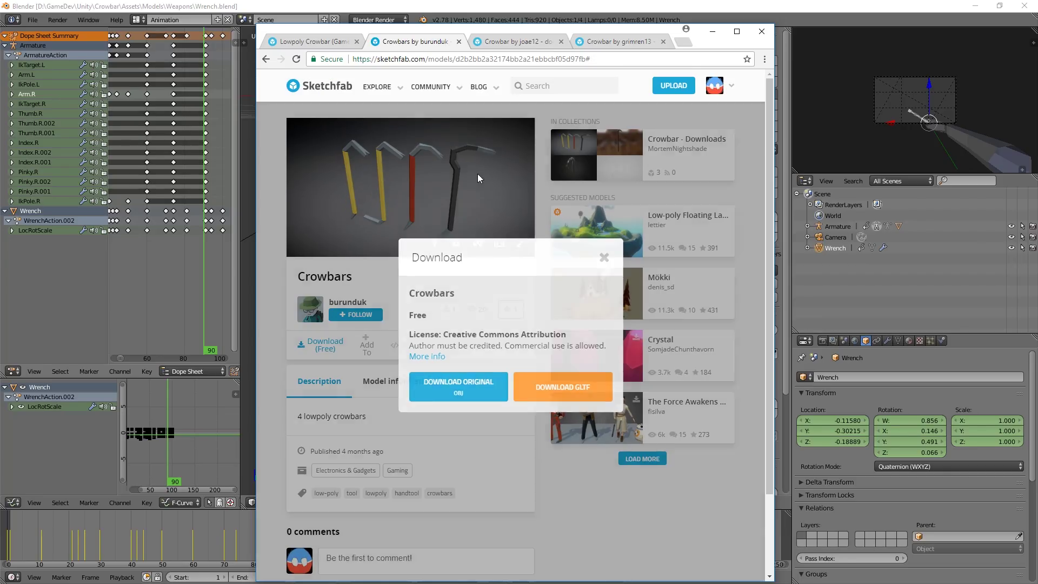
pyautogui.moveTo(427, 182)
pyautogui.mouseDown()
pyautogui.moveTo(303, 192)
pyautogui.moveTo(406, 180)
pyautogui.mouseUp()
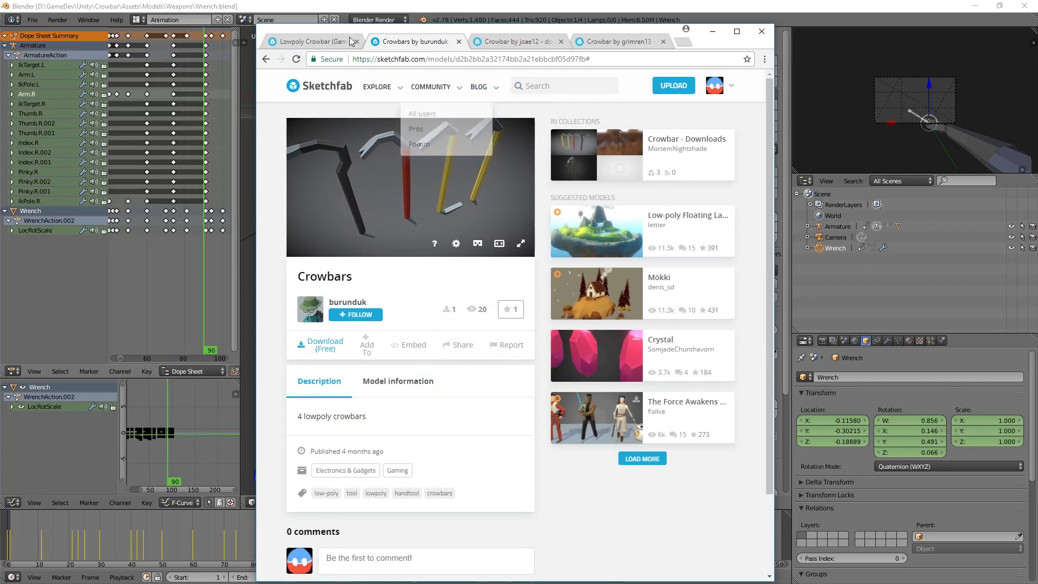
# Step: Check the licence of Lowpoly Crowbar (Game Model) and download its original FBX version
pyautogui.click(314, 42)
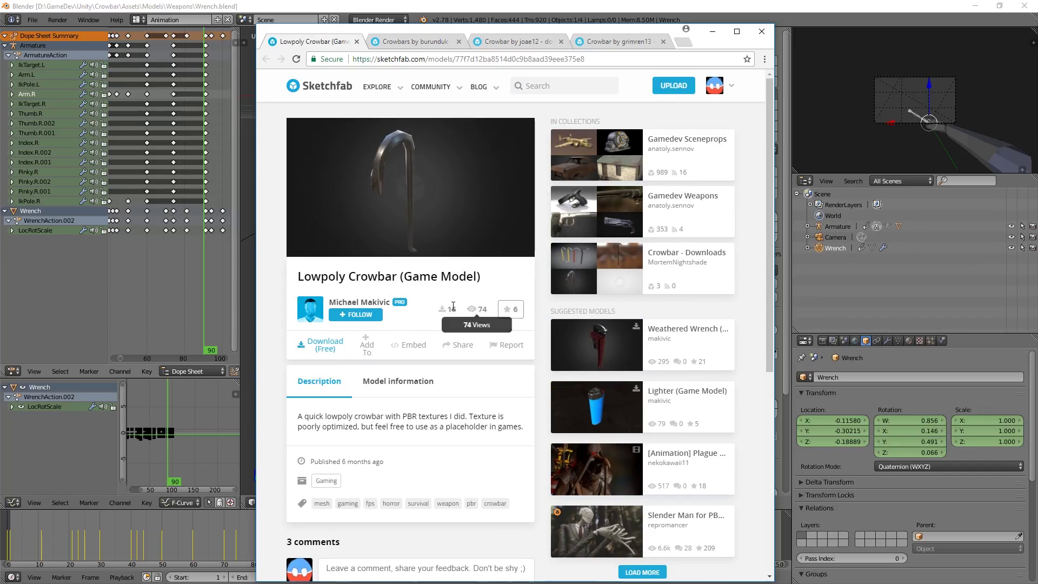
pyautogui.click(324, 344)
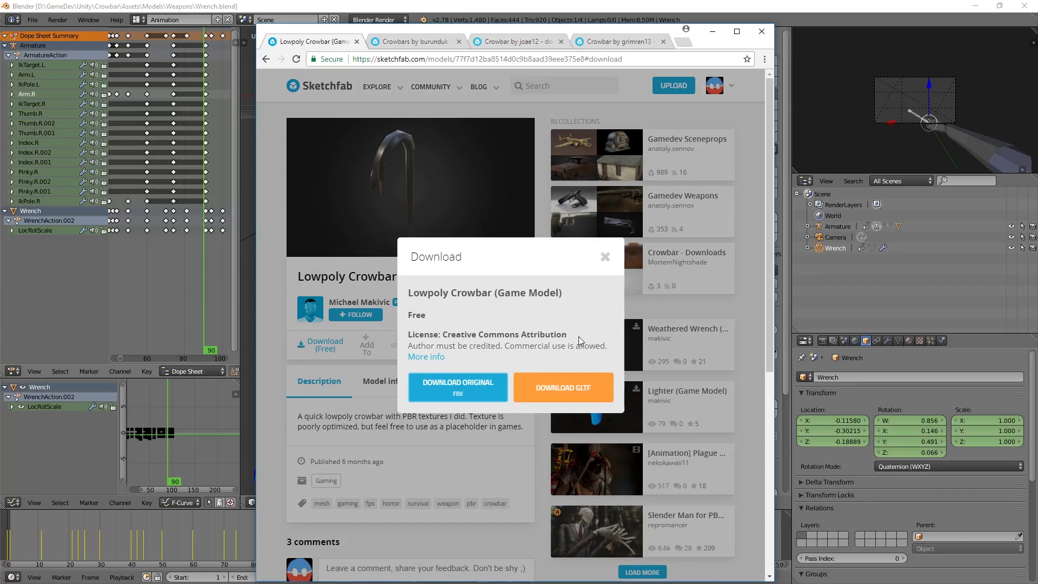
pyautogui.click(453, 398)
pyautogui.hotkey('ctrl', 'Tab')
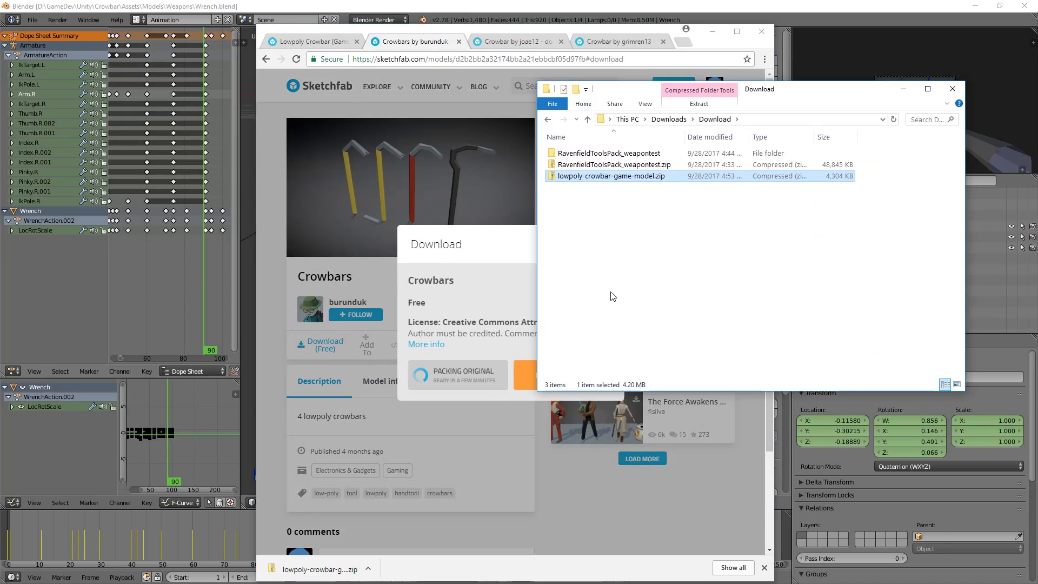
# Step: Extract lowpoly-crowbar-game-model.zip into its own folder in the Download directory
pyautogui.click(614, 297)
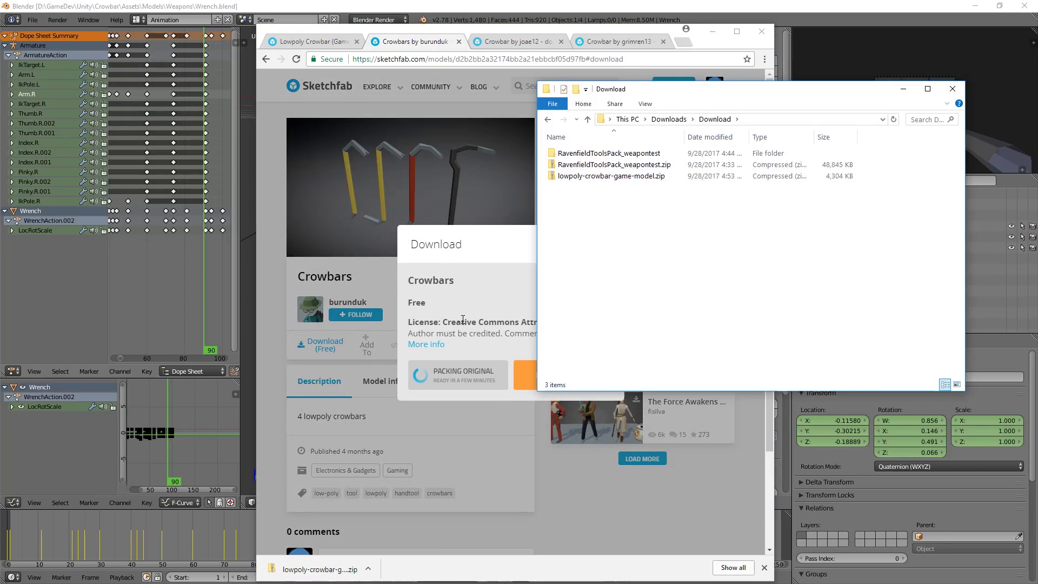
pyautogui.rightClick(608, 177)
pyautogui.click(637, 227)
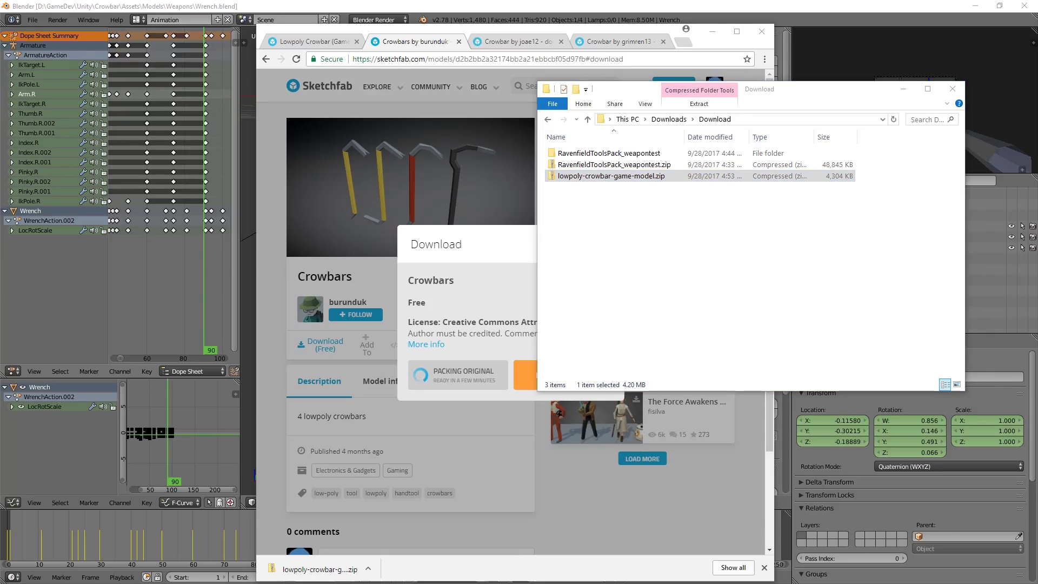
pyautogui.click(704, 403)
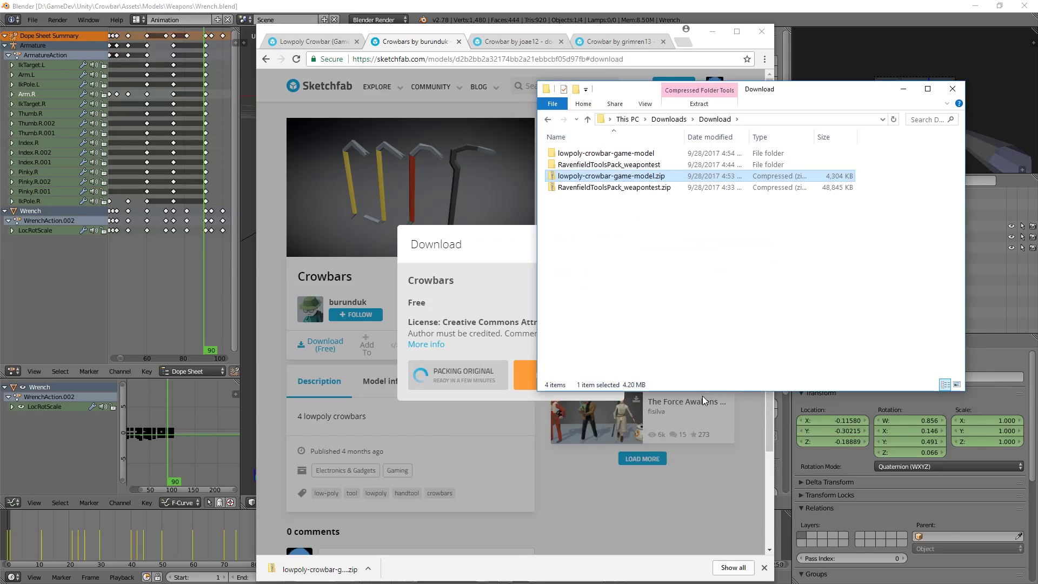
# Step: Look through the textures and source folders of the extracted lowpoly-crowbar-game-model folder
pyautogui.doubleClick(621, 154)
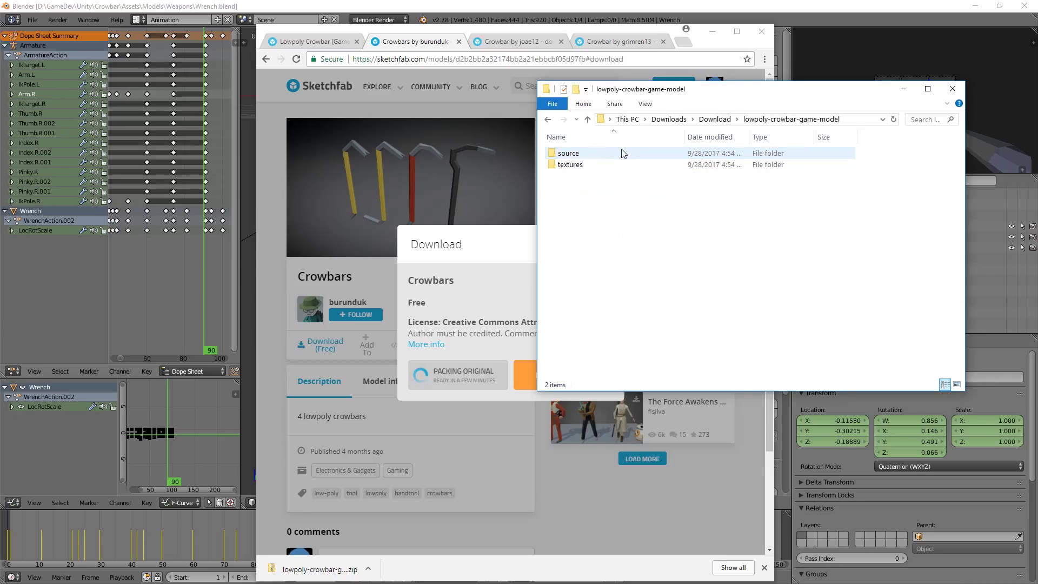
pyautogui.doubleClick(570, 165)
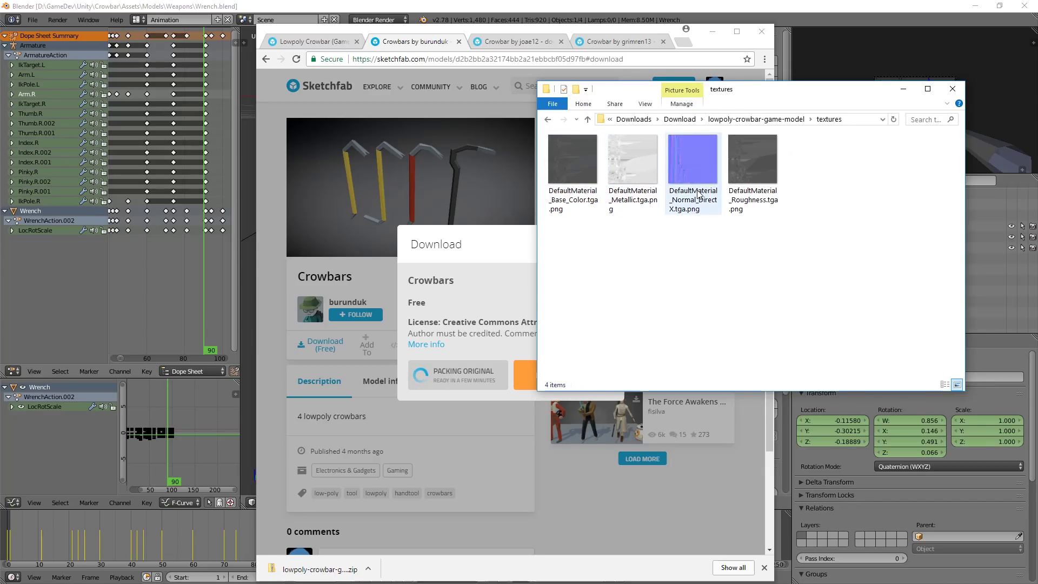
pyautogui.press('BackSpace')
pyautogui.doubleClick(664, 154)
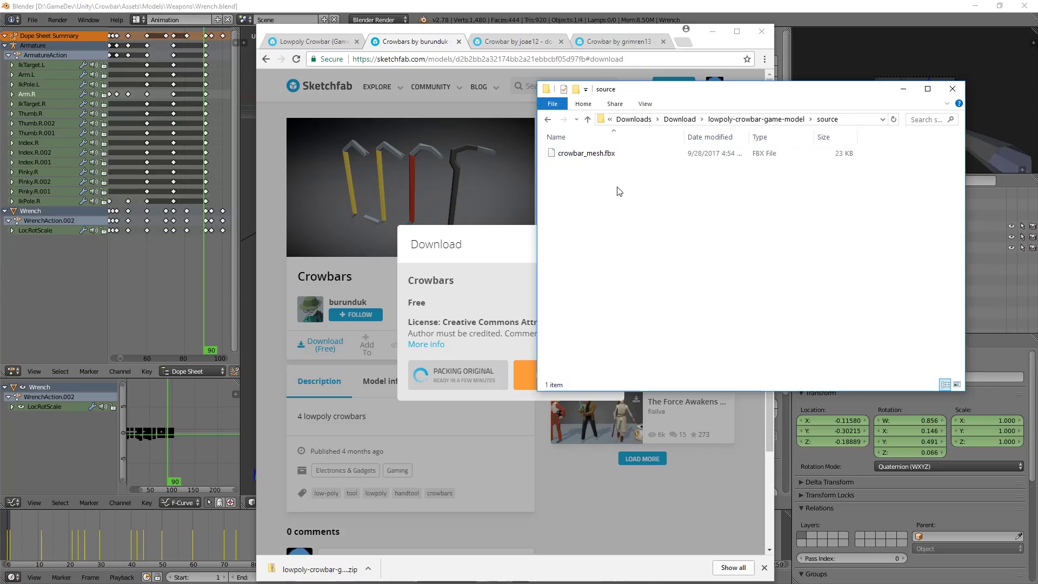
# Step: Switch to Blender, reselect the Wrench object, and open the list of import formats
pyautogui.hotkey('alt', 'Tab')
pyautogui.moveTo(348, 185); pyautogui.dragTo(547, 206, button='middle')
pyautogui.moveTo(455, 201); pyautogui.dragTo(445, 206, button='right')
pyautogui.rightClick(445, 205)
pyautogui.click(836, 237)
pyautogui.click(834, 248)
pyautogui.scroll(-4, 487, 183)
pyautogui.click(33, 20)
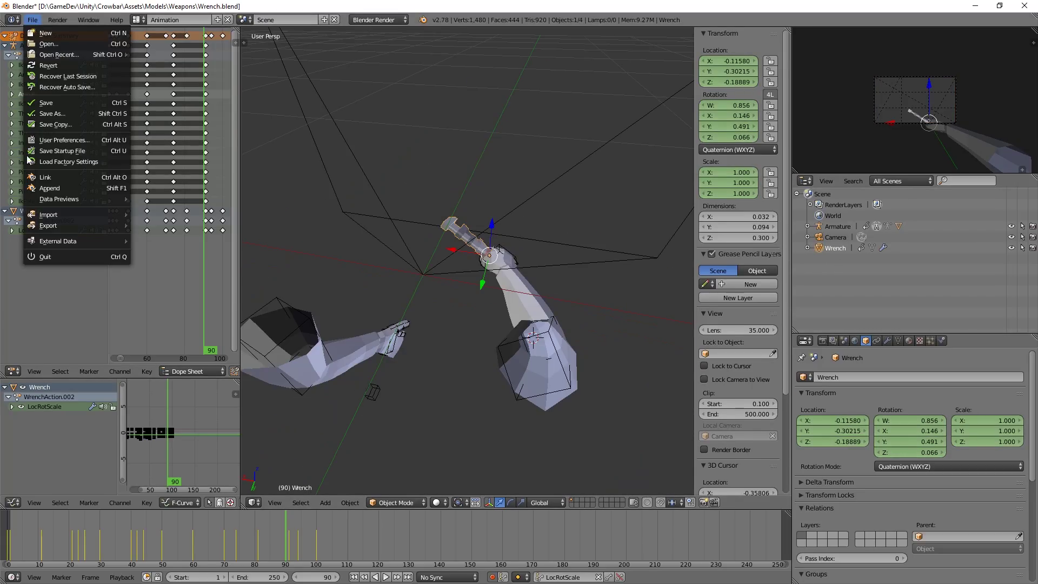
pyautogui.moveTo(60, 214)
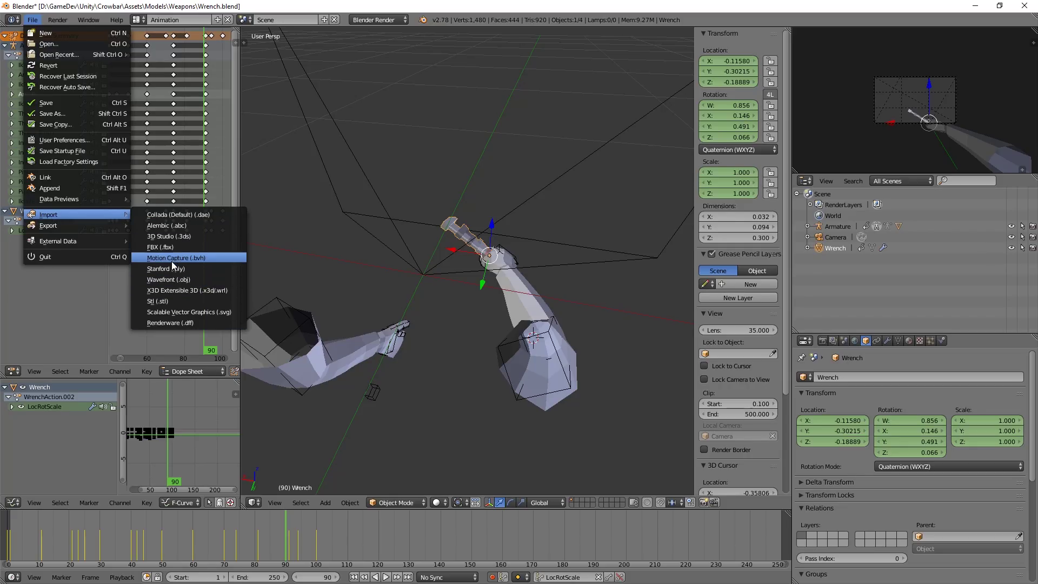
# Step: Search the add-ons in the user preferences for "fbx" to check that the FBX format add-on is enabled, and restore the info header
pyautogui.click(13, 20)
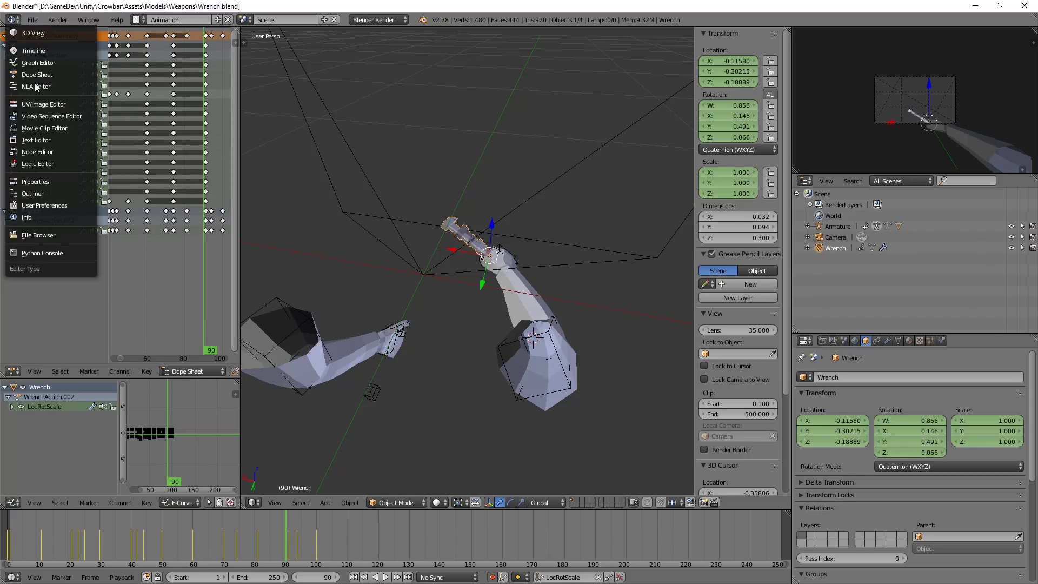
pyautogui.click(42, 206)
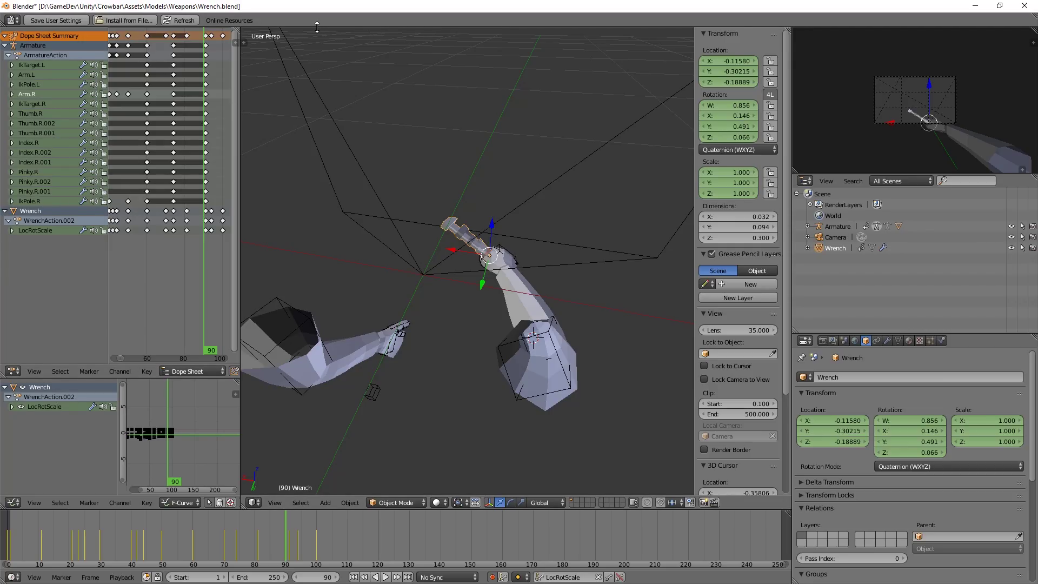
pyautogui.moveTo(317, 26); pyautogui.dragTo(317, 159)
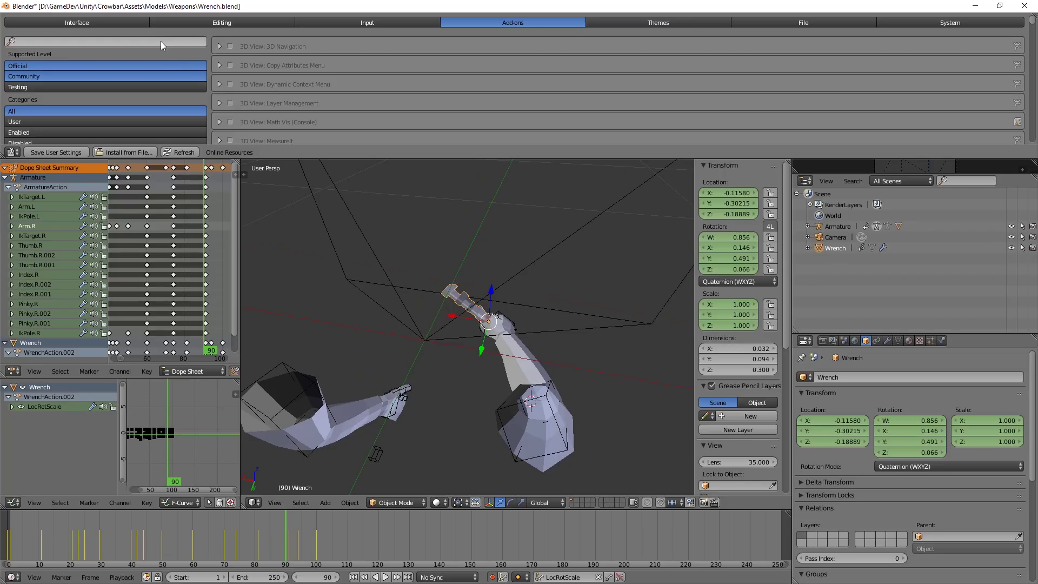
pyautogui.click(176, 42)
pyautogui.click(150, 42)
pyautogui.write('dbx')
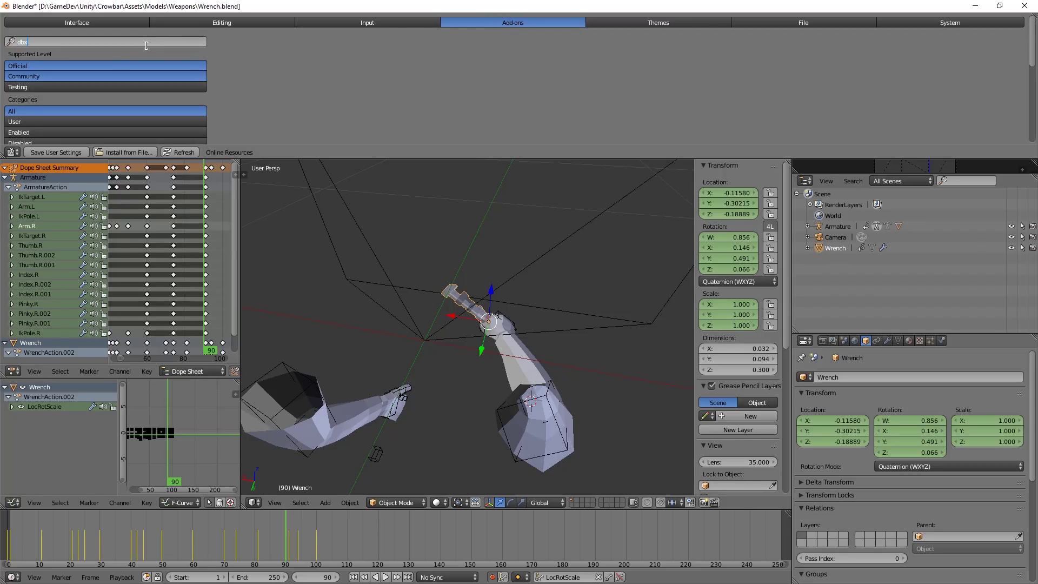
pyautogui.write('fb')
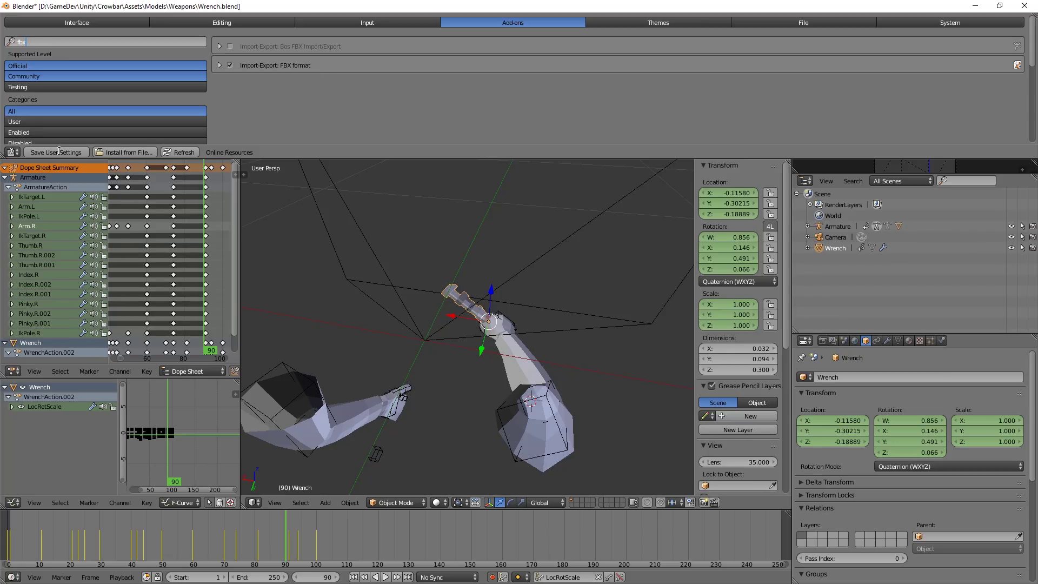
pyautogui.click(18, 153)
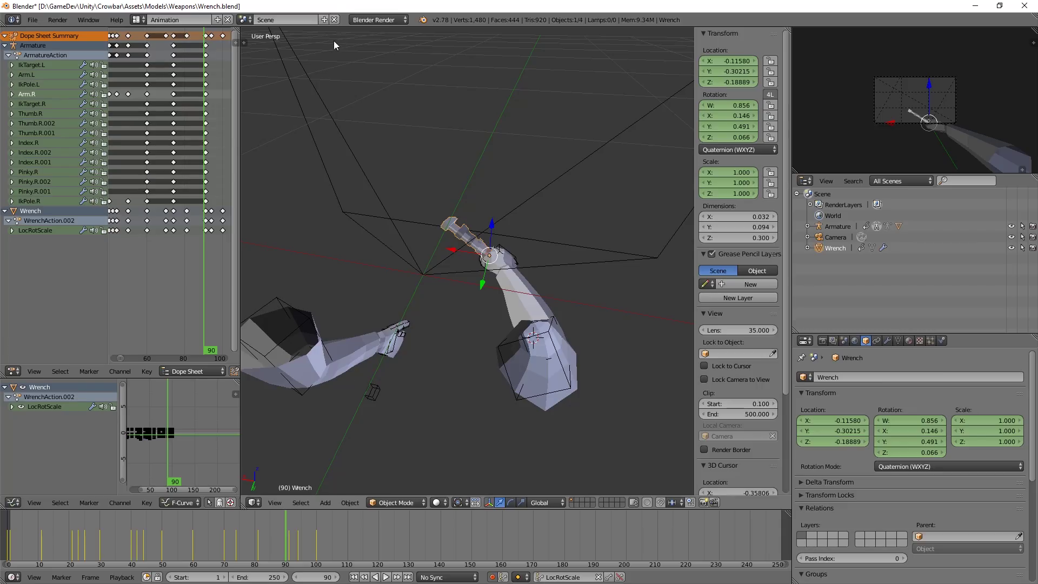
pyautogui.click(30, 340)
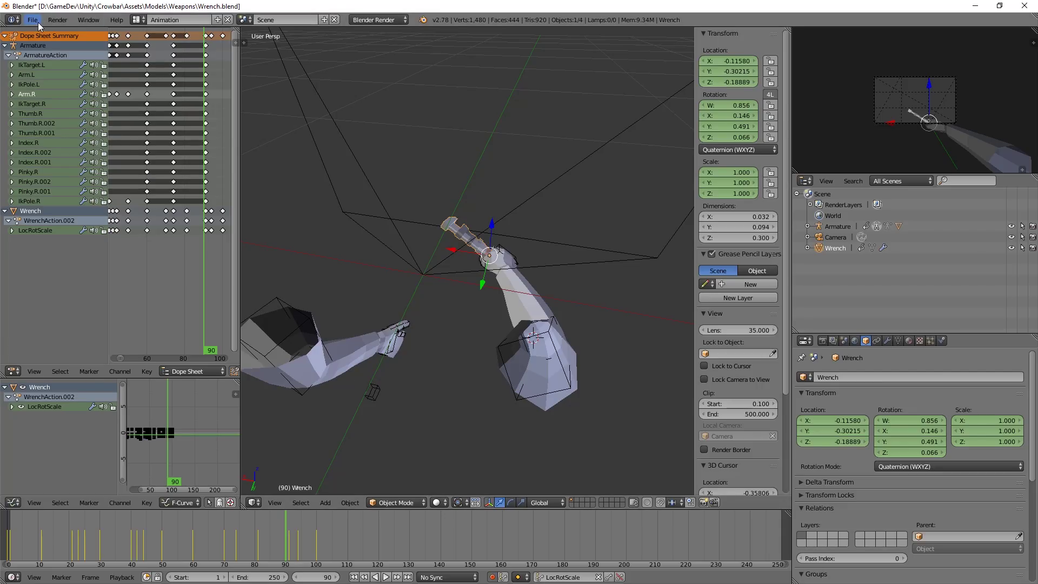
# Step: Import crowbar_mesh.fbx from the source folder of lowpoly-crowbar-game-model as an FBX model
pyautogui.click(34, 20)
pyautogui.moveTo(66, 217)
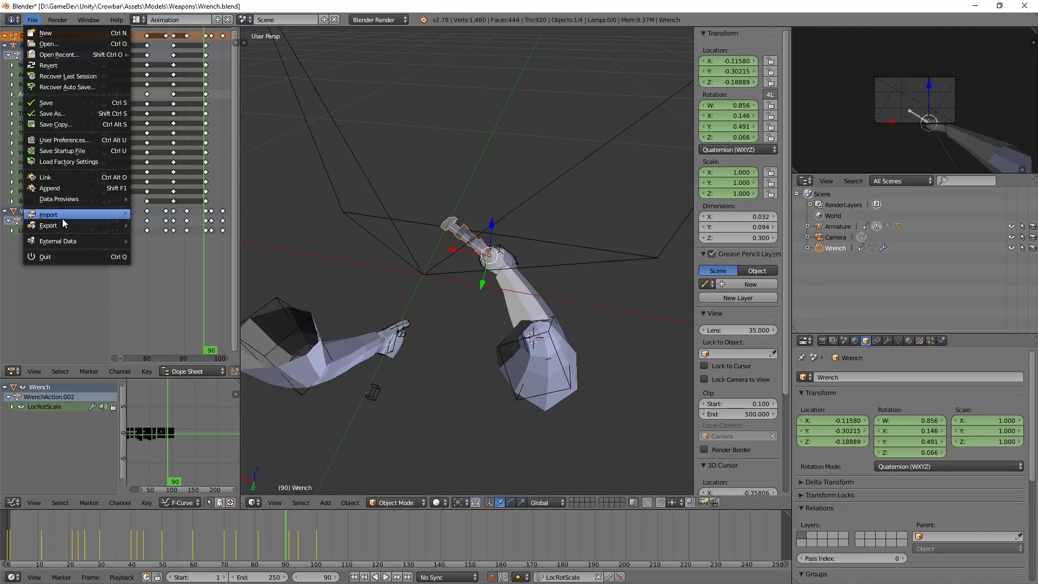
pyautogui.click(162, 247)
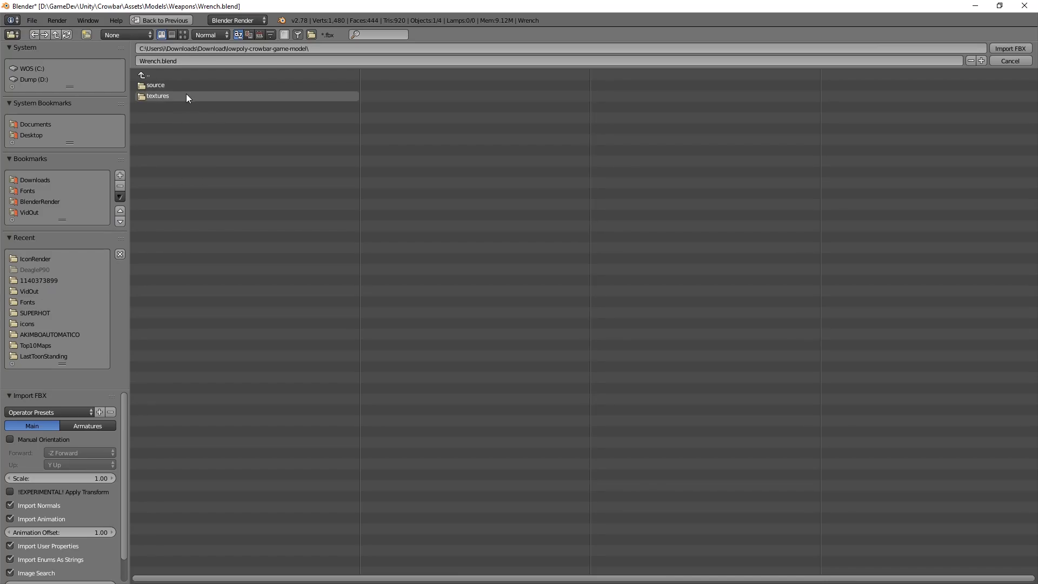
pyautogui.click(157, 86)
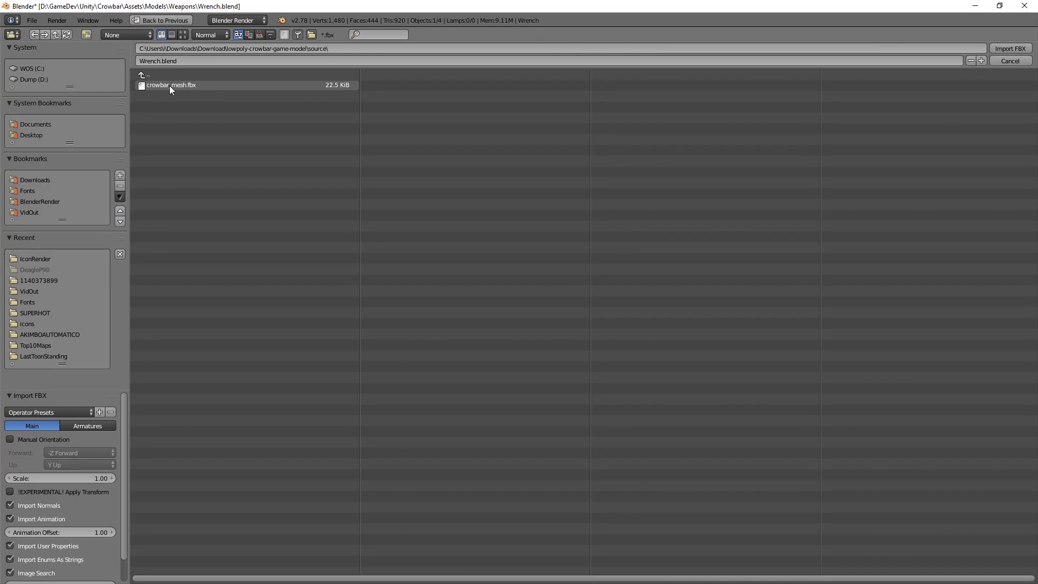
pyautogui.doubleClick(180, 85)
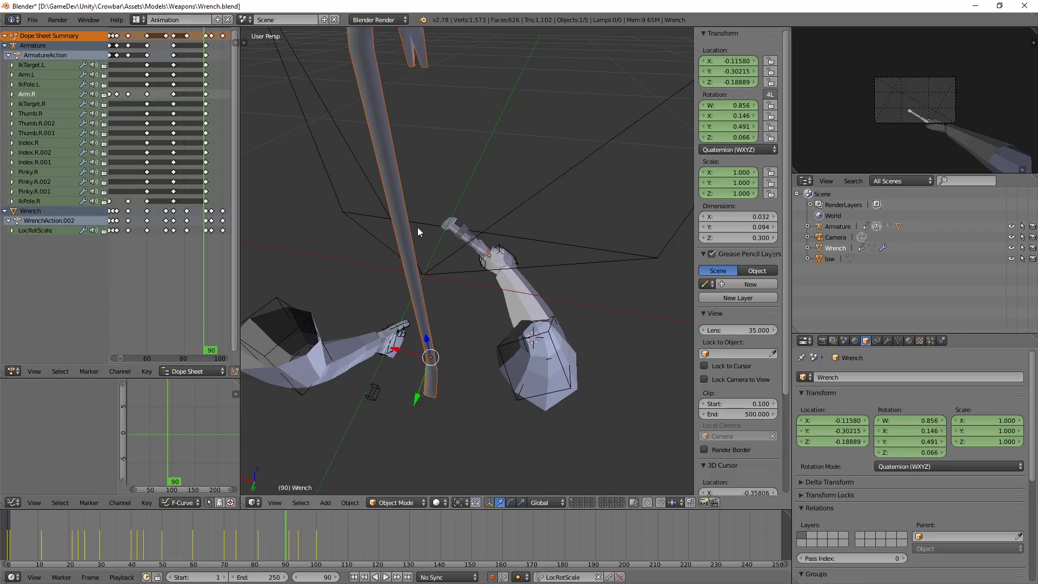
# Step: Select the imported crowbar and move it to the hand gripping the wrench, at about X -0.194, Y -0.277, Z -0.235
pyautogui.moveTo(417, 228); pyautogui.dragTo(366, 319, button='middle')
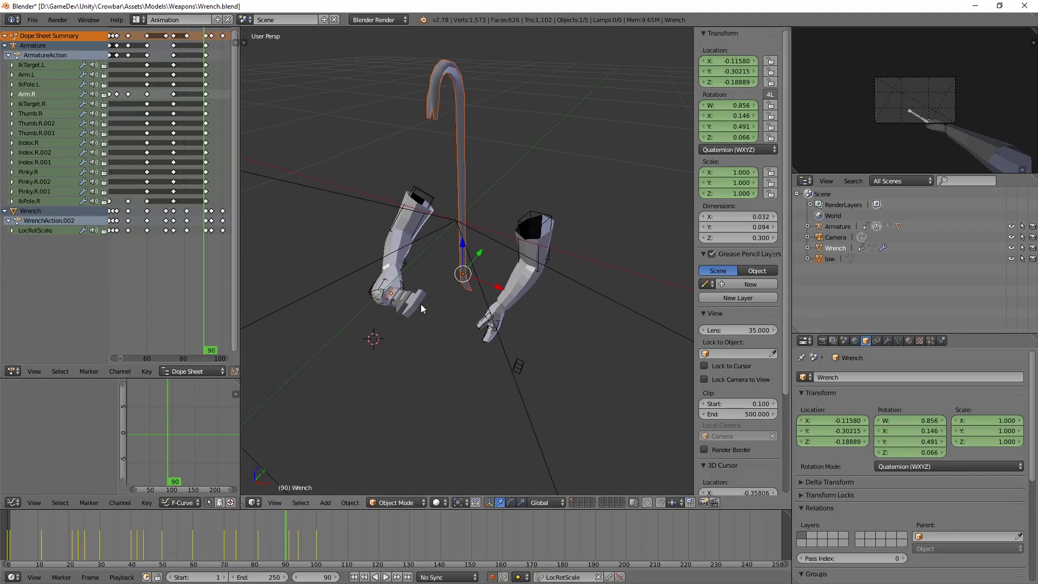
pyautogui.moveTo(424, 300); pyautogui.dragTo(494, 320, button='middle')
pyautogui.rightClick(438, 131)
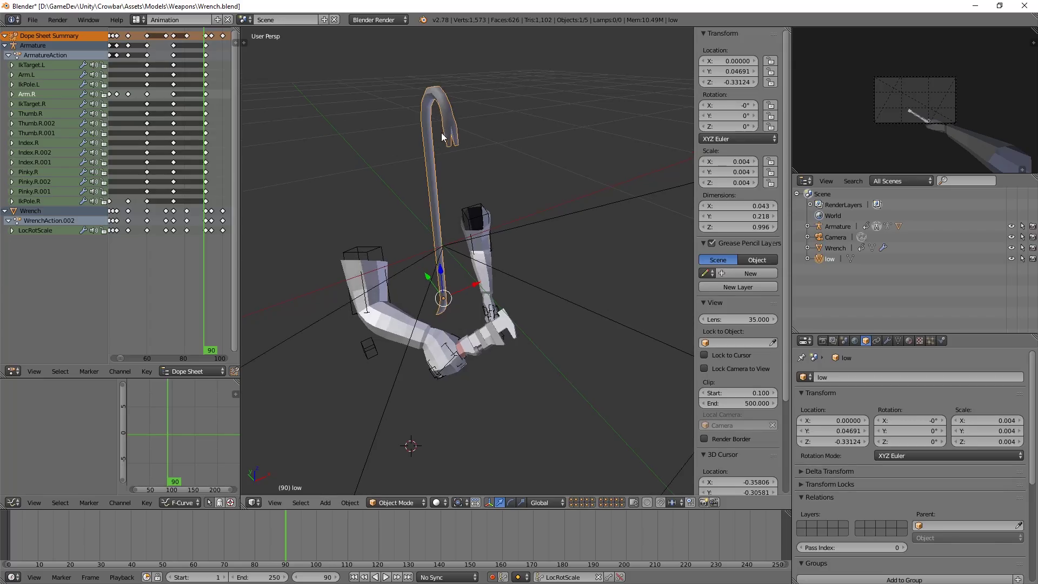
pyautogui.press('KP_3')
pyautogui.press('g')
pyautogui.click(388, 273)
pyautogui.press('KP_1')
pyautogui.press('g')
pyautogui.click(389, 328)
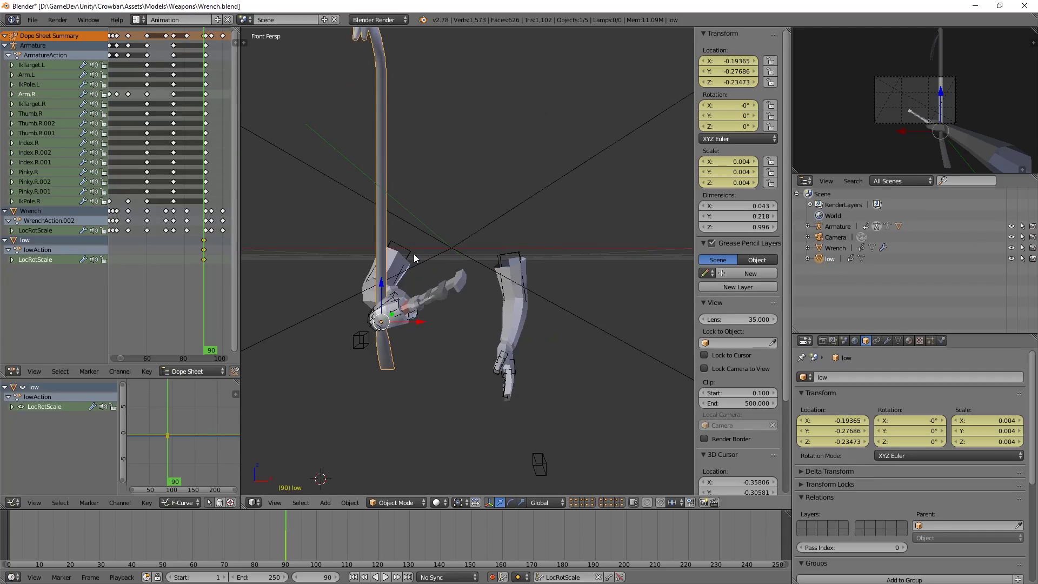
# Step: Scale the crowbar down uniformly until it is about 0.47 units long
pyautogui.press('ctrl+KP_7')
pyautogui.press('KP_1')
pyautogui.press('s')
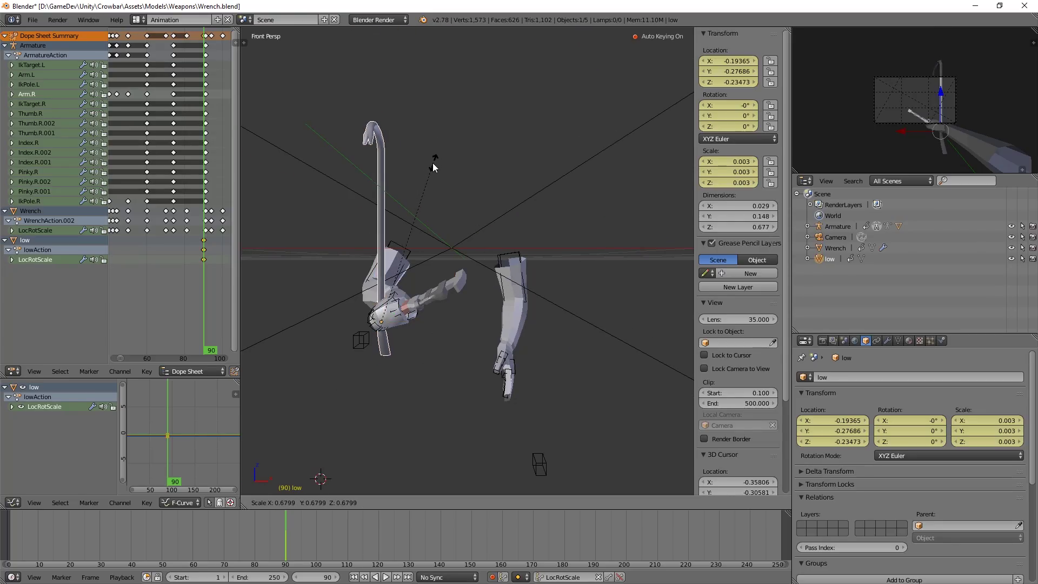
pyautogui.click(431, 192)
# Step: Rotate the crowbar in the front and right views to line up with the wrench, about 36° X, 54° Y and 31° Z
pyautogui.press('r')
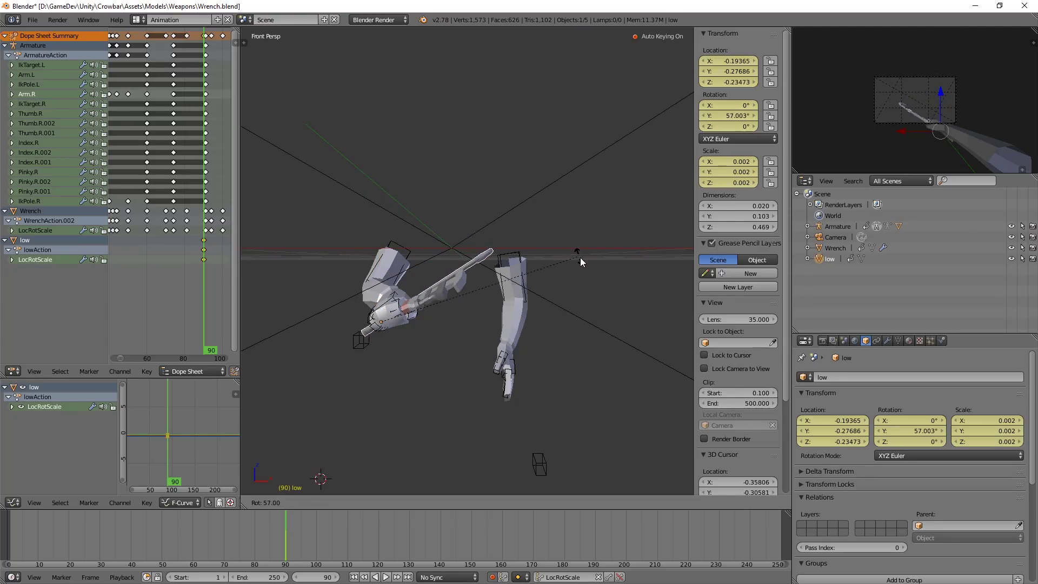
pyautogui.click(528, 269)
pyautogui.press('KP_3')
pyautogui.press('r')
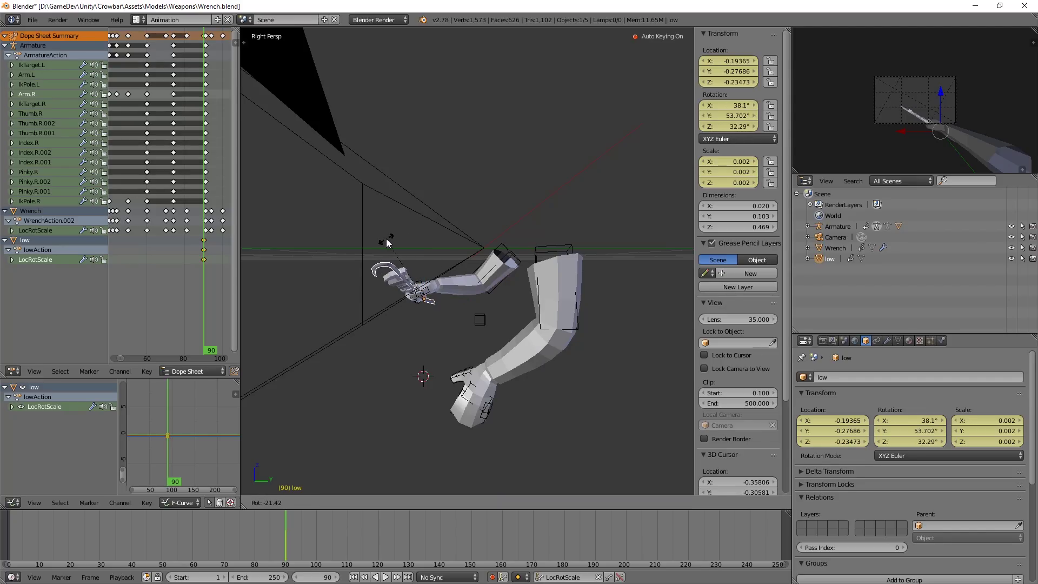
pyautogui.click(391, 239)
pyautogui.press('KP_7')
pyautogui.scroll(3, 483, 160)
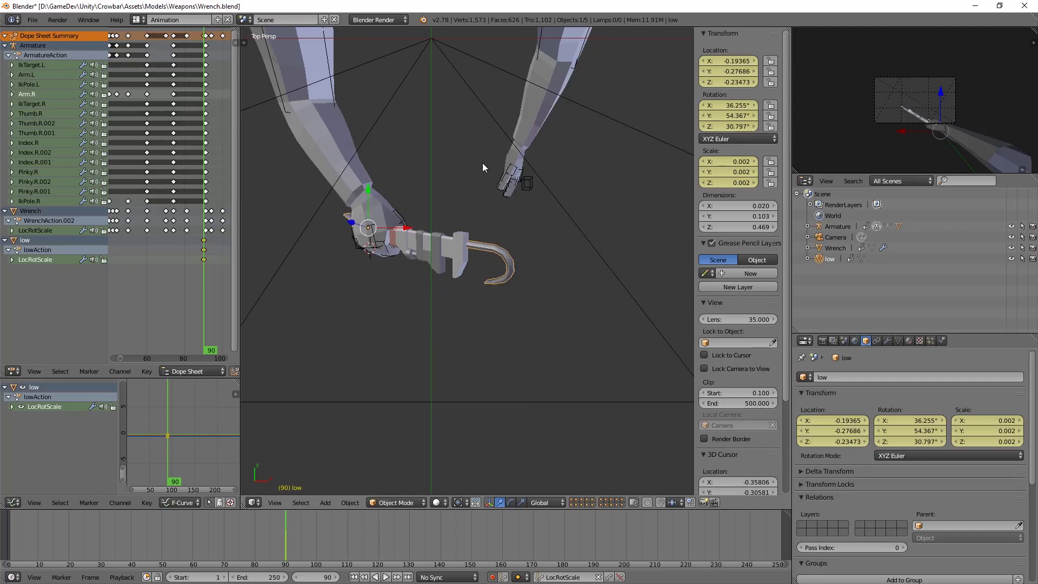
# Step: Nudge the crowbar in the right view to fit the hand's grip, to about Y -0.283 and Z -0.232
pyautogui.press('KP_0')
pyautogui.press('KP_1')
pyautogui.press('KP_3')
pyautogui.press('g')
pyautogui.click(516, 339)
pyautogui.press('g')
pyautogui.click(517, 339)
pyautogui.press('KP_1')
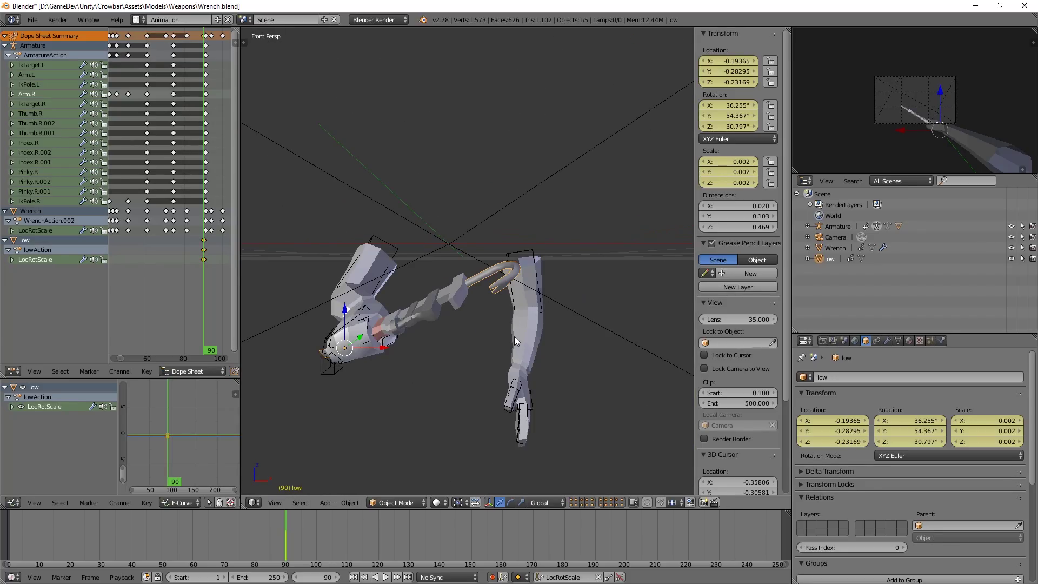
pyautogui.press('KP_3')
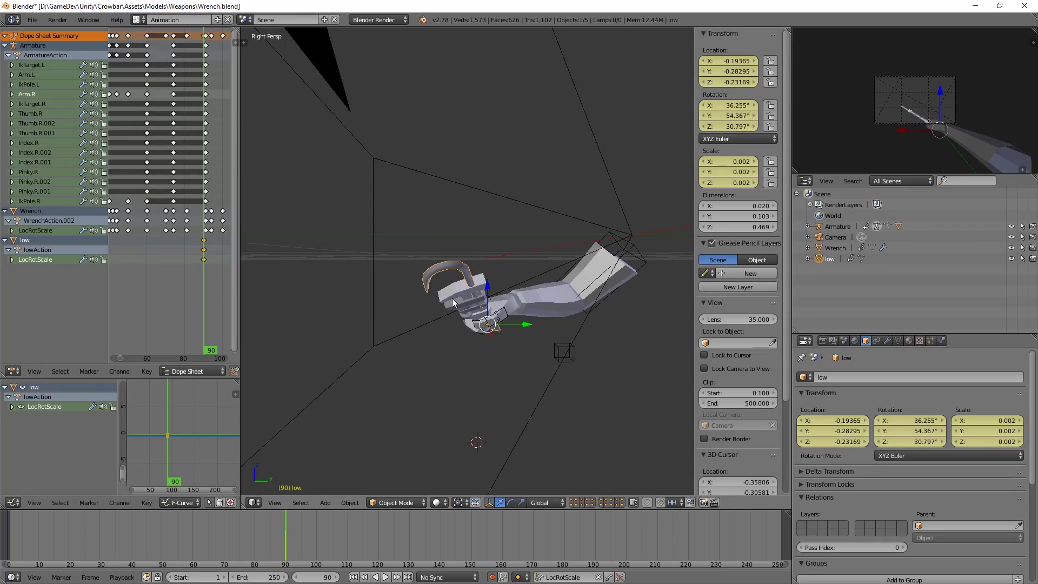
# Step: Preview the weapon animation and parent the crowbar to the Wrench using the Object parenting option
pyautogui.press('KP_1')
pyautogui.hotkey('alt', 'a')
pyautogui.moveTo(233, 541)
pyautogui.mouseDown()
pyautogui.moveTo(352, 540)
pyautogui.moveTo(115, 540)
pyautogui.moveTo(374, 538)
pyautogui.moveTo(157, 541)
pyautogui.moveTo(238, 542)
pyautogui.moveTo(217, 542)
pyautogui.mouseUp()
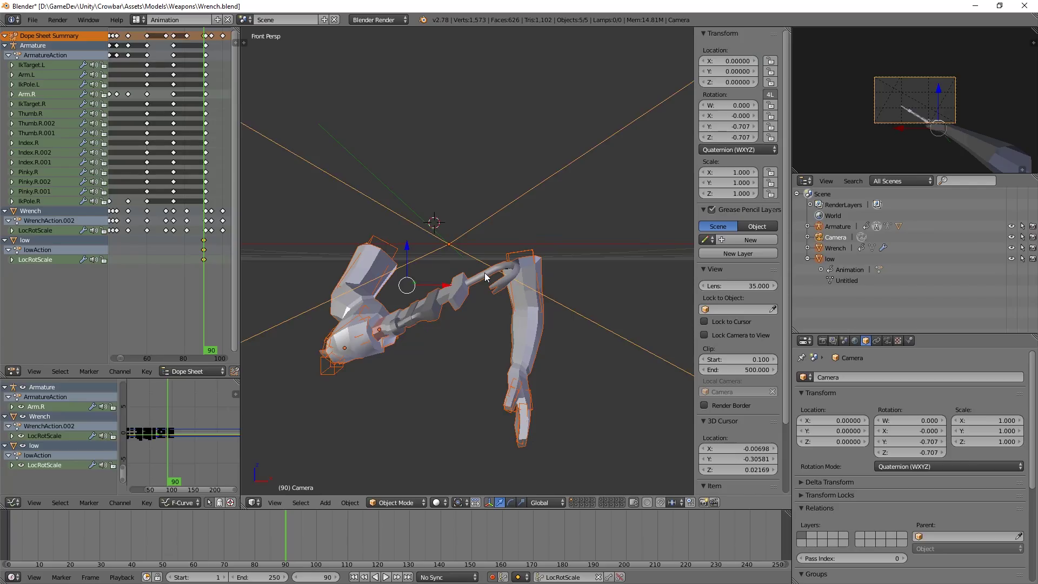
pyautogui.press('a')
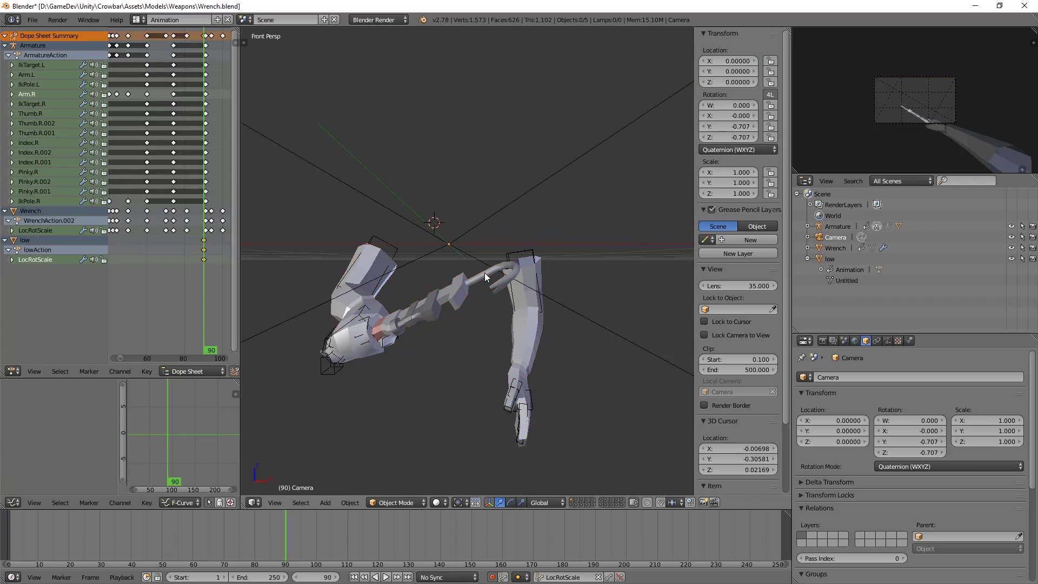
pyautogui.rightClick(484, 272)
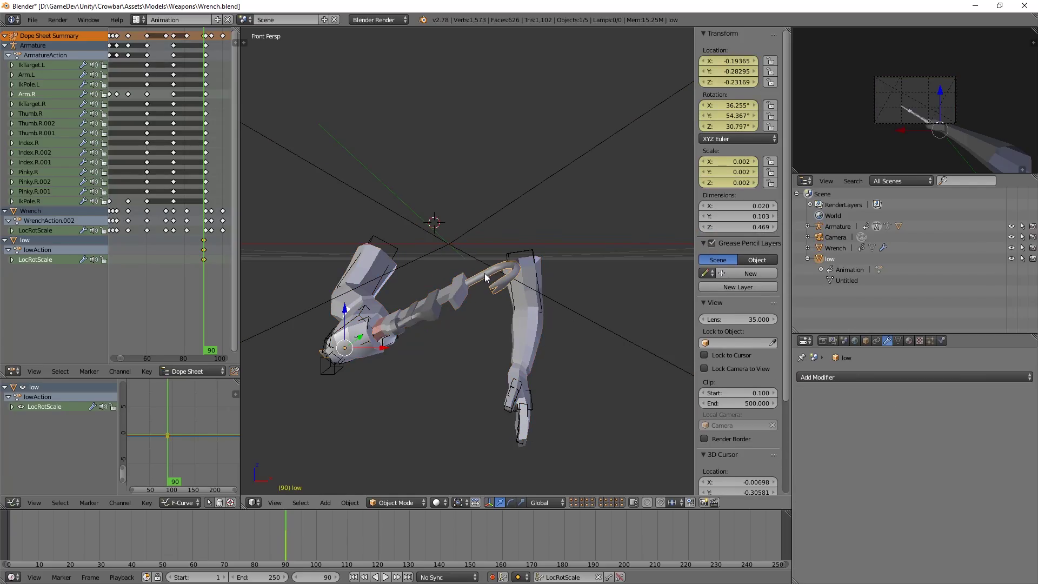
pyautogui.rightClick(450, 291)
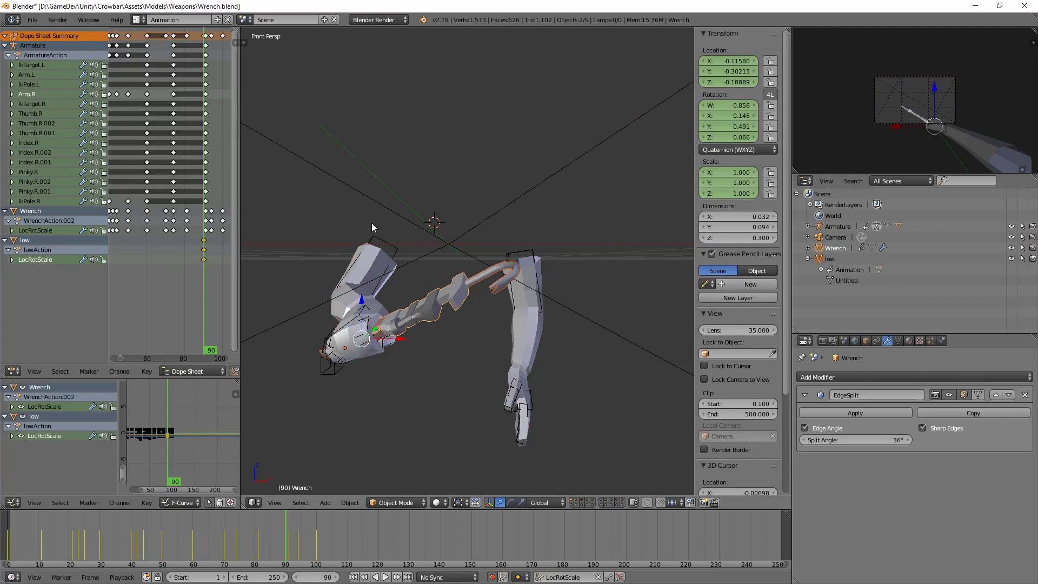
pyautogui.hotkey('ctrl', 'p')
pyautogui.hotkey('ctrl', 'p')
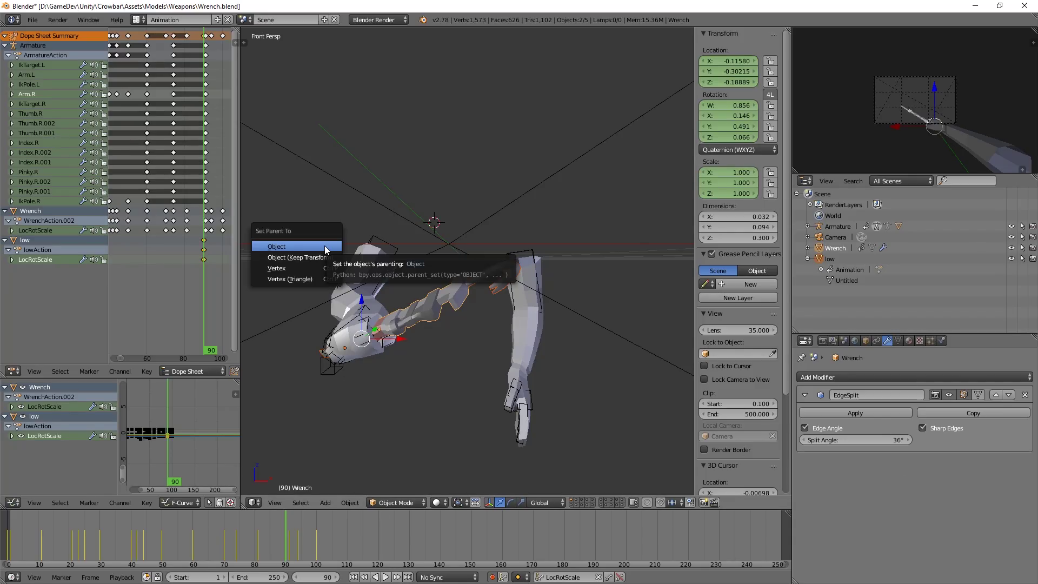
pyautogui.click(325, 248)
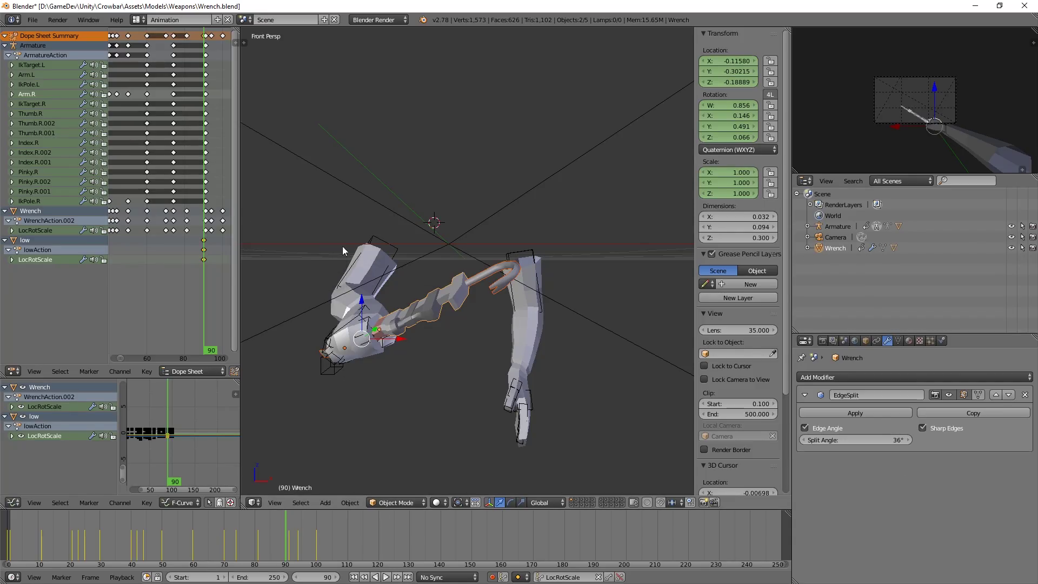
# Step: Expand the Wrench in the outliner and rename its child object "low" to "crowbar"
pyautogui.click(807, 248)
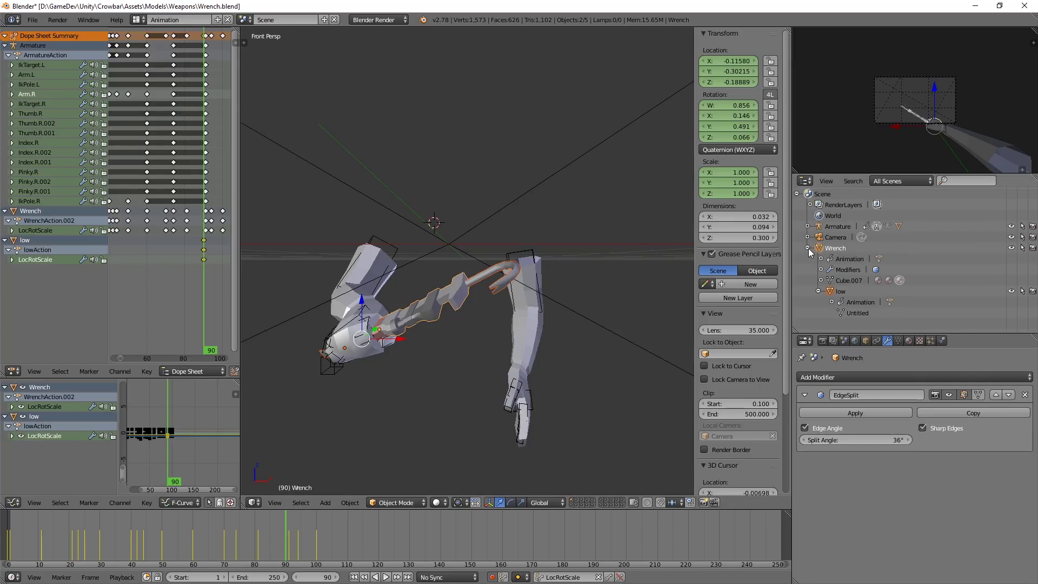
pyautogui.doubleClick(843, 292)
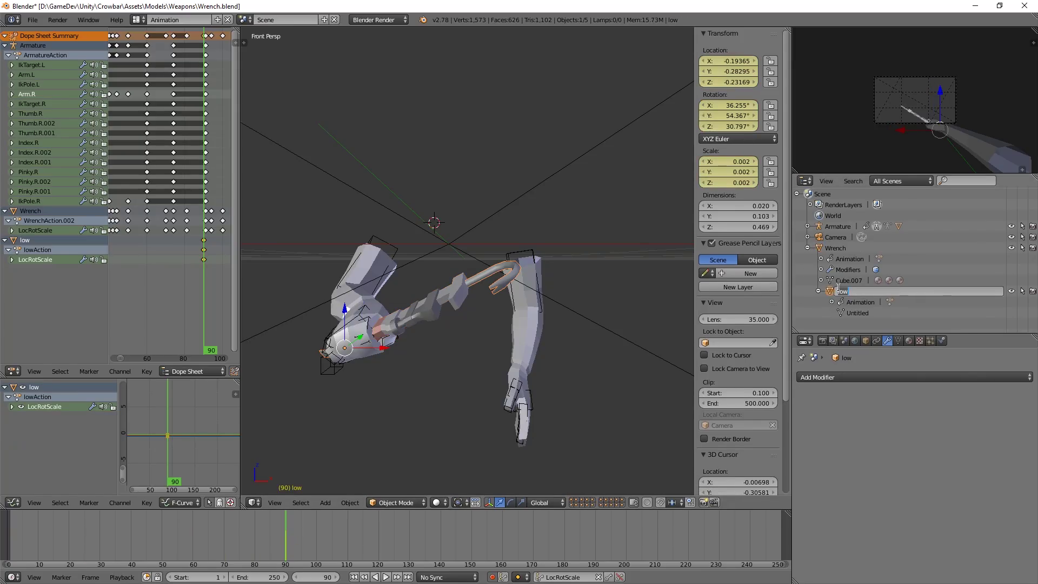
pyautogui.write('crowbar')
pyautogui.press('Return')
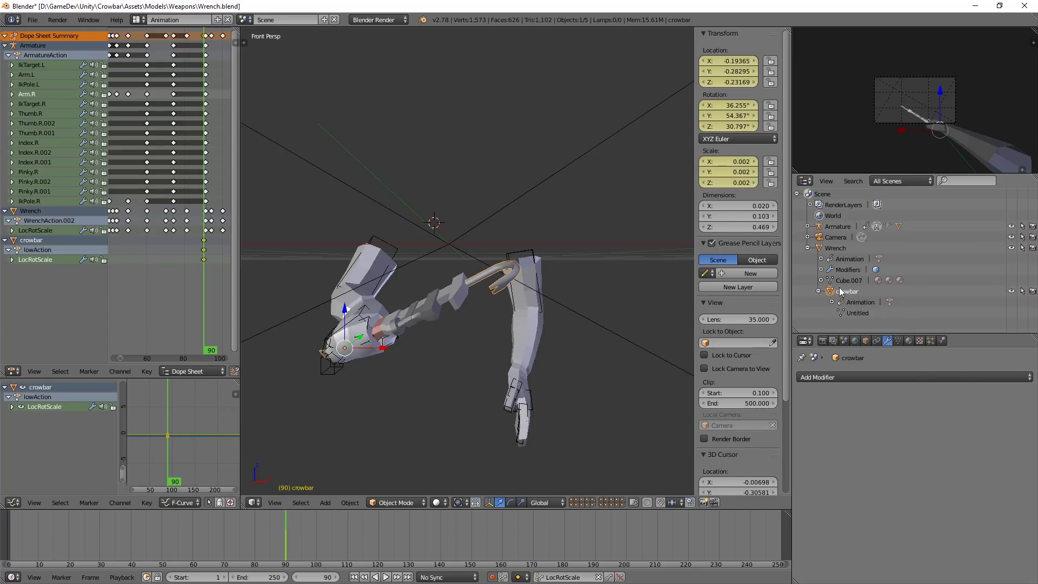
# Step: Check that the crowbar follows the Wrench by trial-moving the Wrench and scrubbing the timeline to frame 94
pyautogui.rightClick(420, 300)
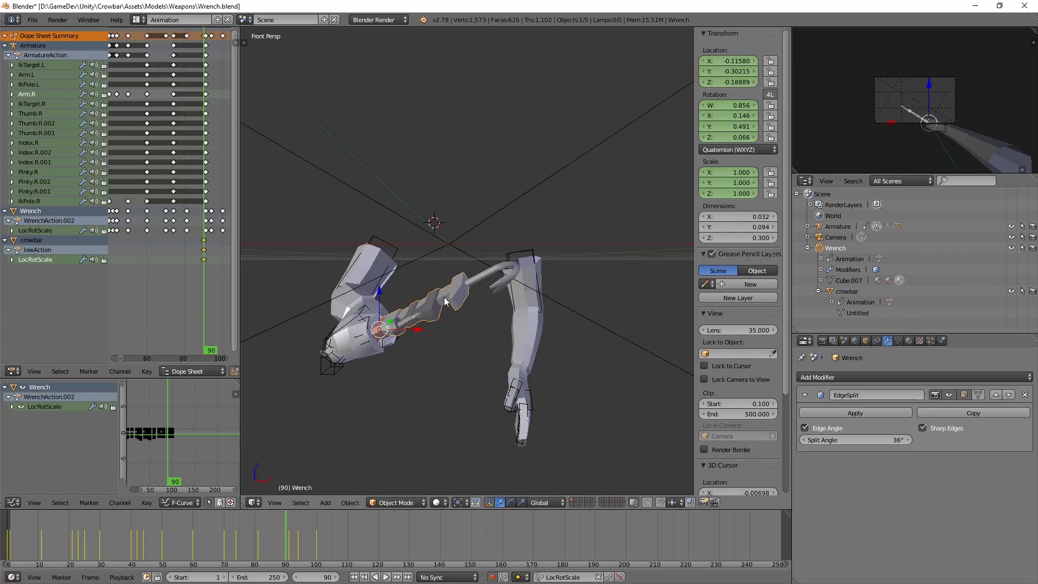
pyautogui.press('g')
pyautogui.rightClick(427, 242)
pyautogui.moveTo(288, 531)
pyautogui.mouseDown()
pyautogui.moveTo(219, 537)
pyautogui.moveTo(316, 542)
pyautogui.moveTo(281, 543)
pyautogui.moveTo(311, 544)
pyautogui.moveTo(297, 544)
pyautogui.mouseUp()
pyautogui.rightClick(583, 228)
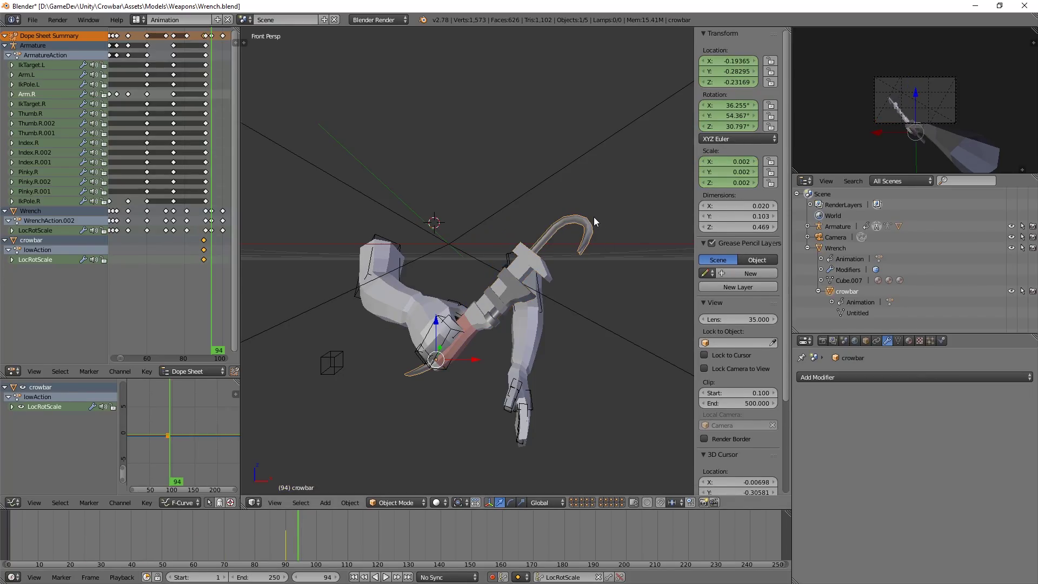
pyautogui.press('Down')
# Step: Delete all vertices of the Wrench mesh in Edit Mode and scrub the animation to frame 66 to check the crowbar alone
pyautogui.rightClick(439, 293)
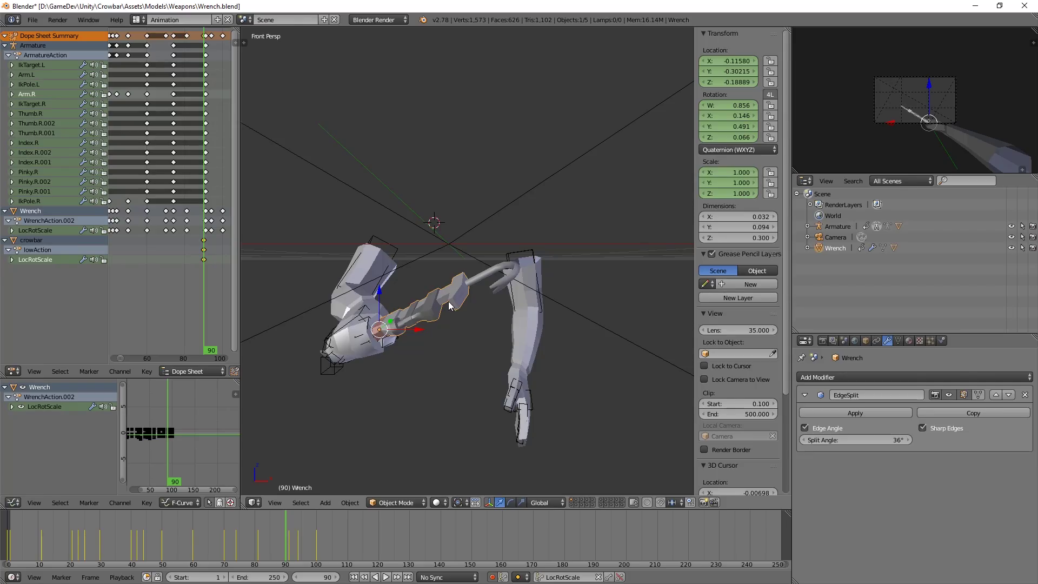
pyautogui.press('Tab')
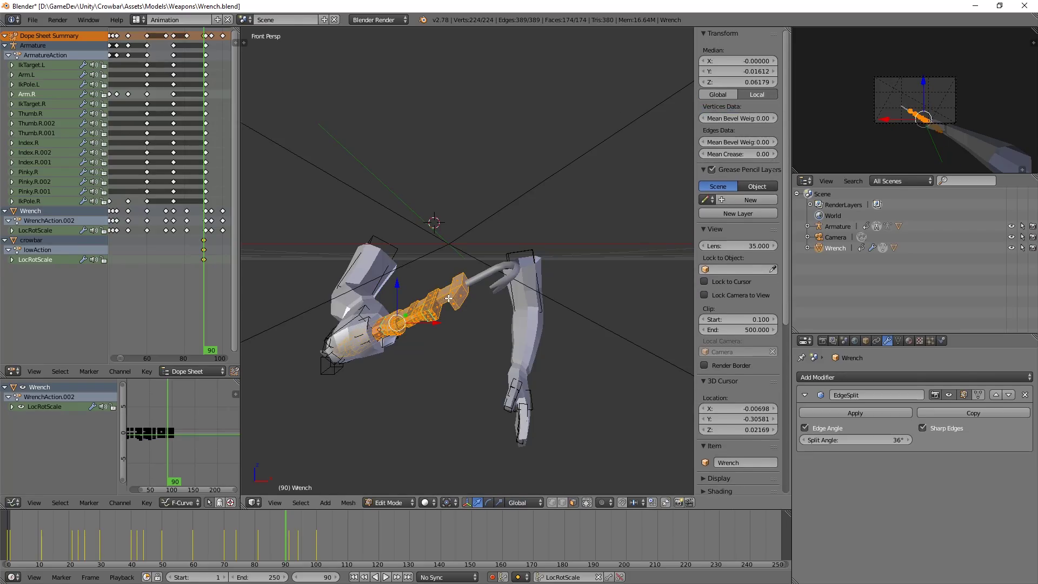
pyautogui.press('Tab')
pyautogui.press('Tab')
pyautogui.press('x')
pyautogui.click(448, 297)
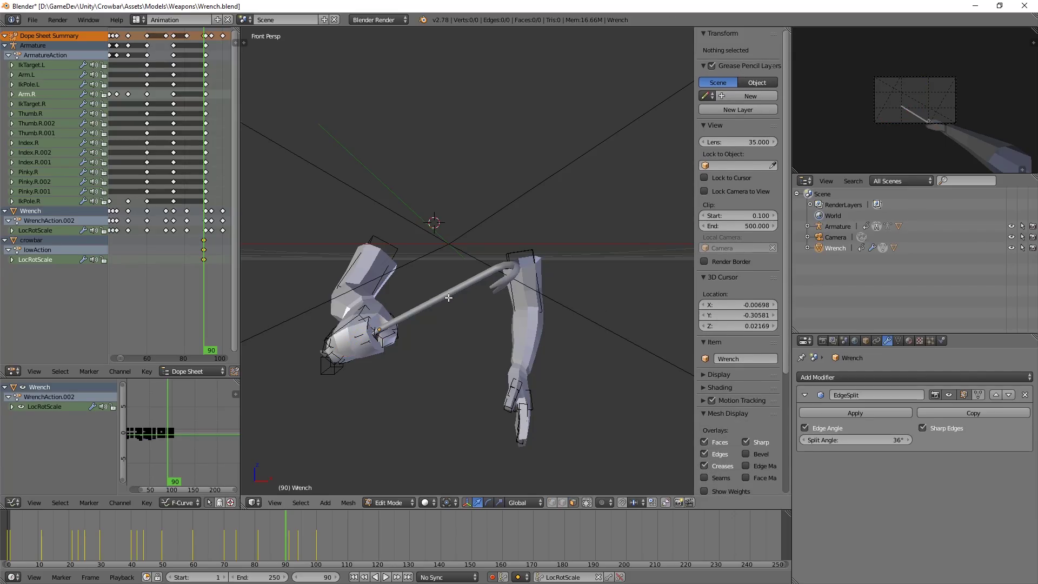
pyautogui.press('Tab')
pyautogui.moveTo(285, 527); pyautogui.dragTo(211, 539)
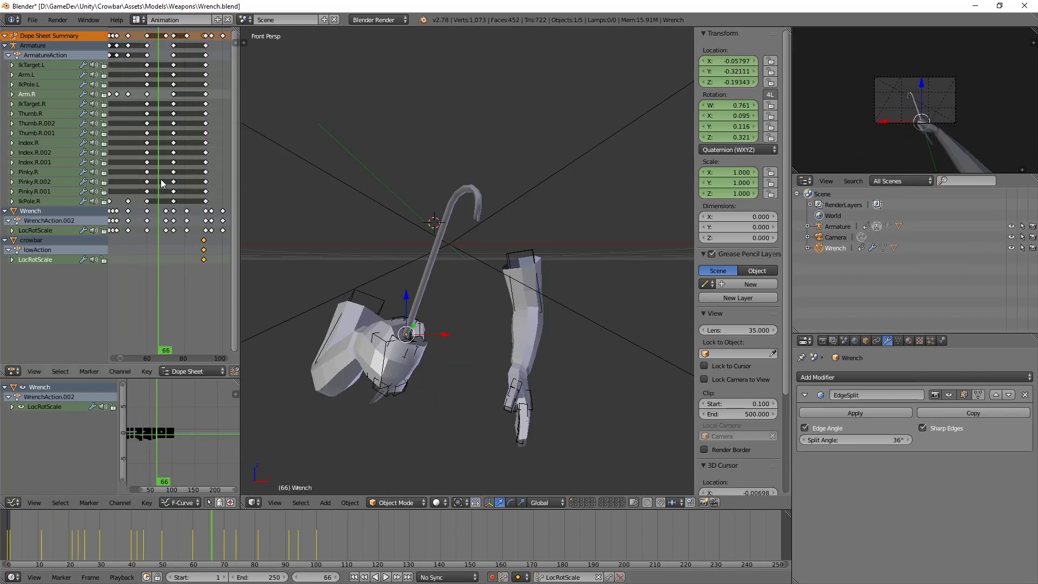
# Step: Save a copy of the project in the Weapons models folder under the new file name Crowbar
pyautogui.click(35, 22)
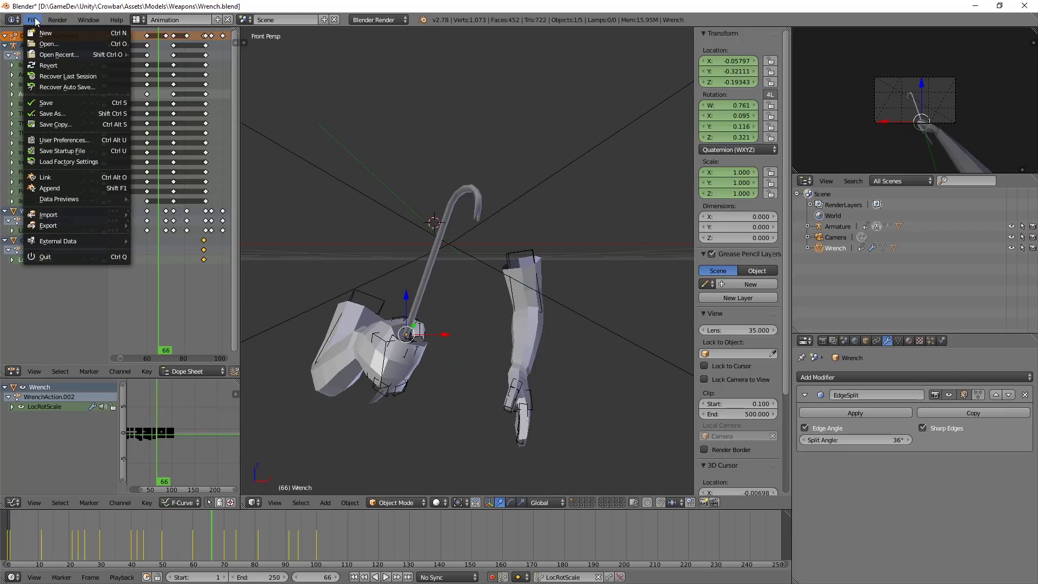
pyautogui.click(70, 109)
pyautogui.click(219, 60)
pyautogui.write('Crowbar')
pyautogui.press('Return')
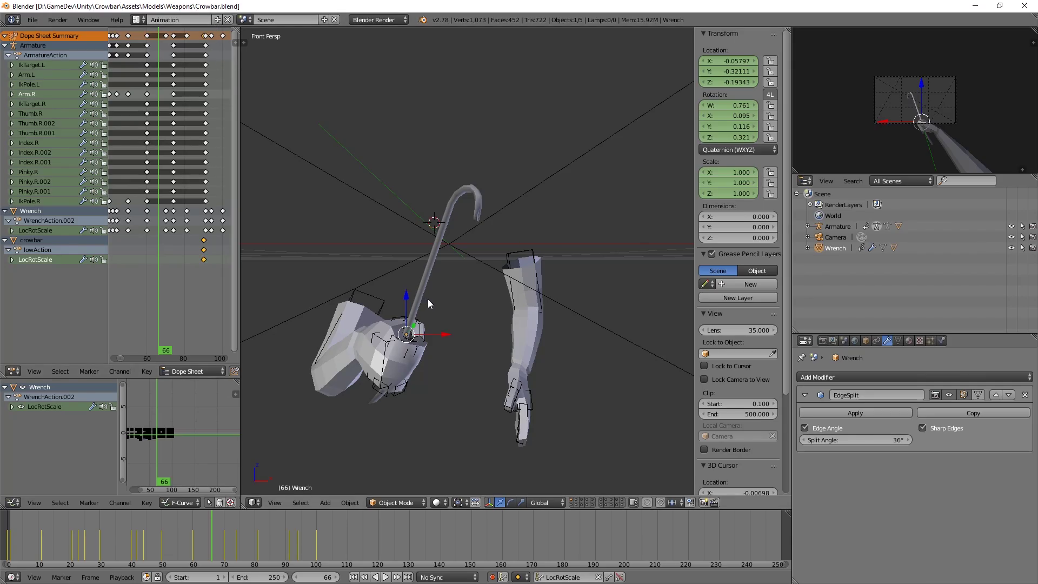
# Step: Switch to Unity and assign the crowbar mesh to the Mesh Filter of the Wrench object under Wrench (No Repair)
pyautogui.hotkey('alt', 'Tab')
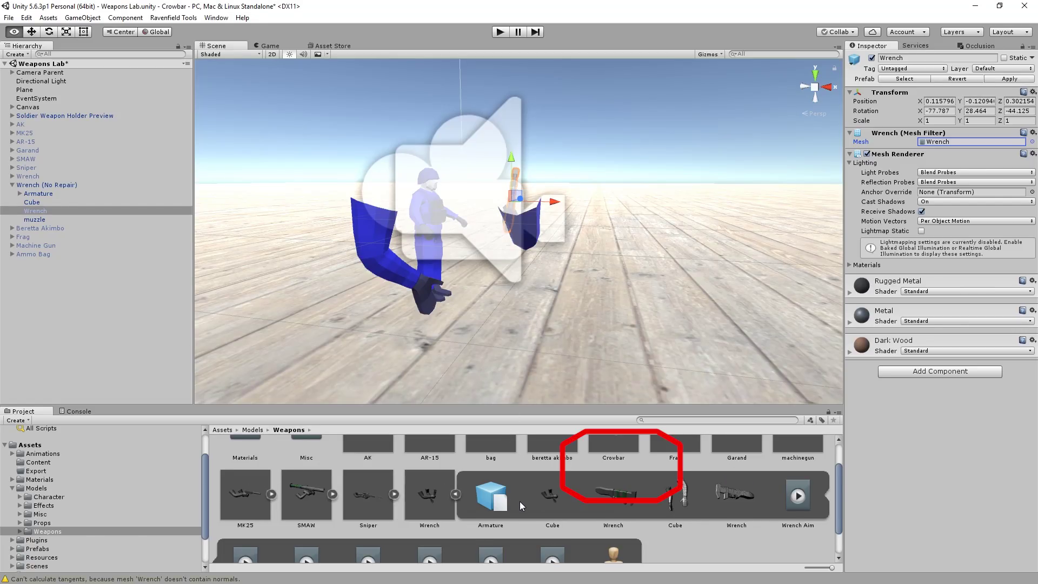
pyautogui.scroll(2, 568, 489)
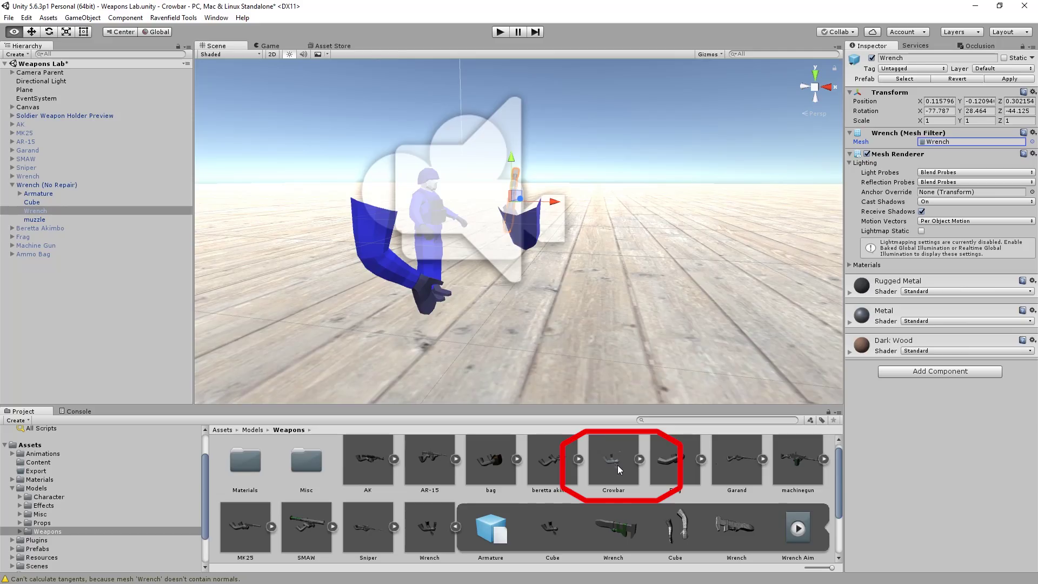
pyautogui.click(36, 211)
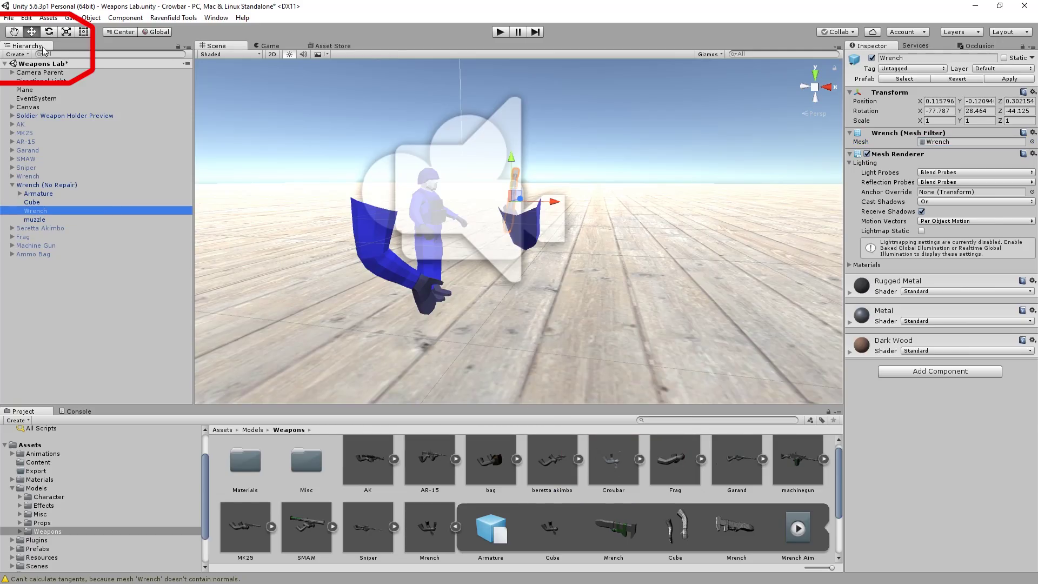
pyautogui.click(923, 142)
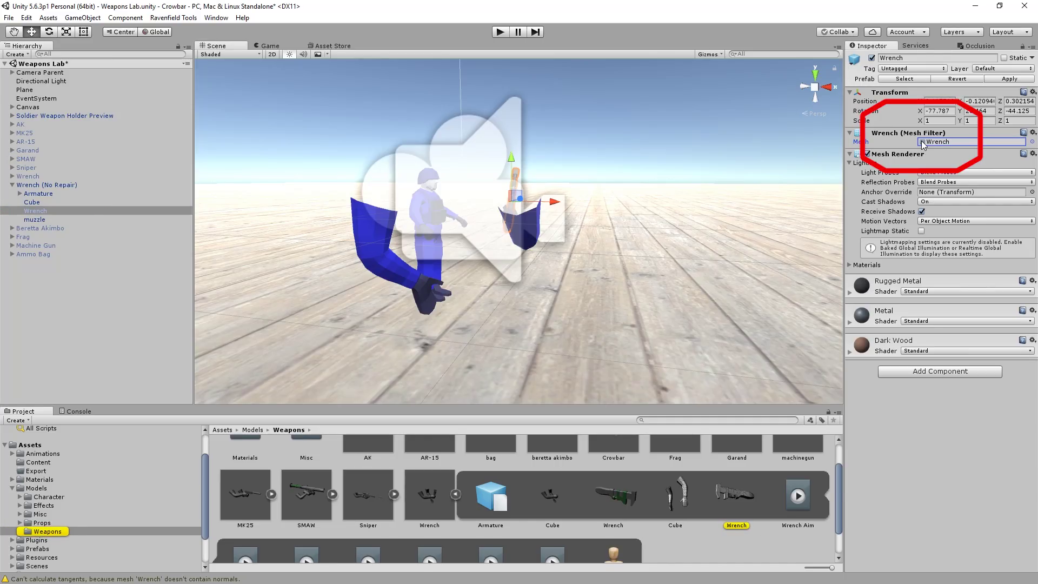
pyautogui.click(1032, 142)
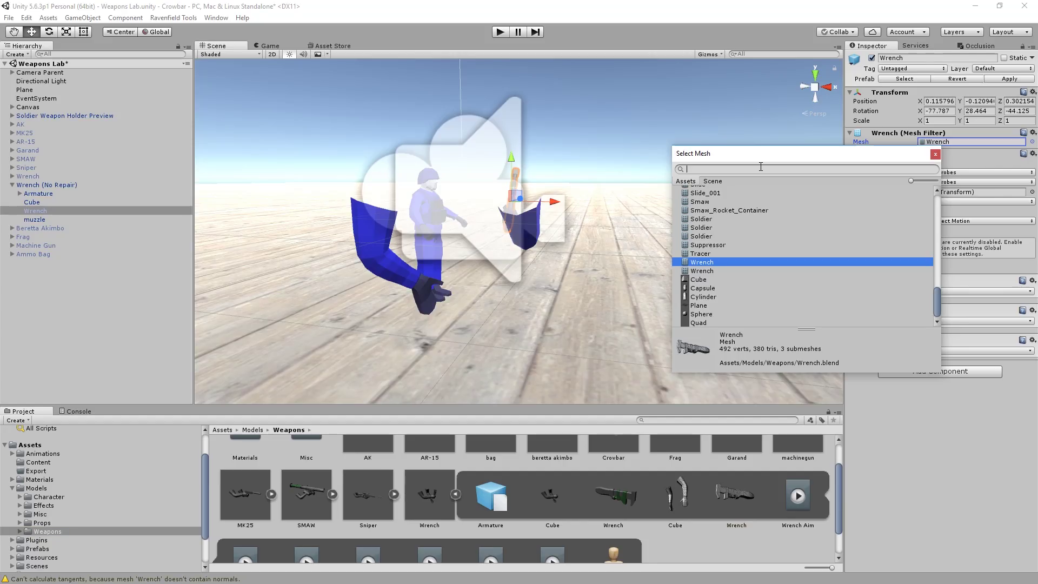
pyautogui.write('cr')
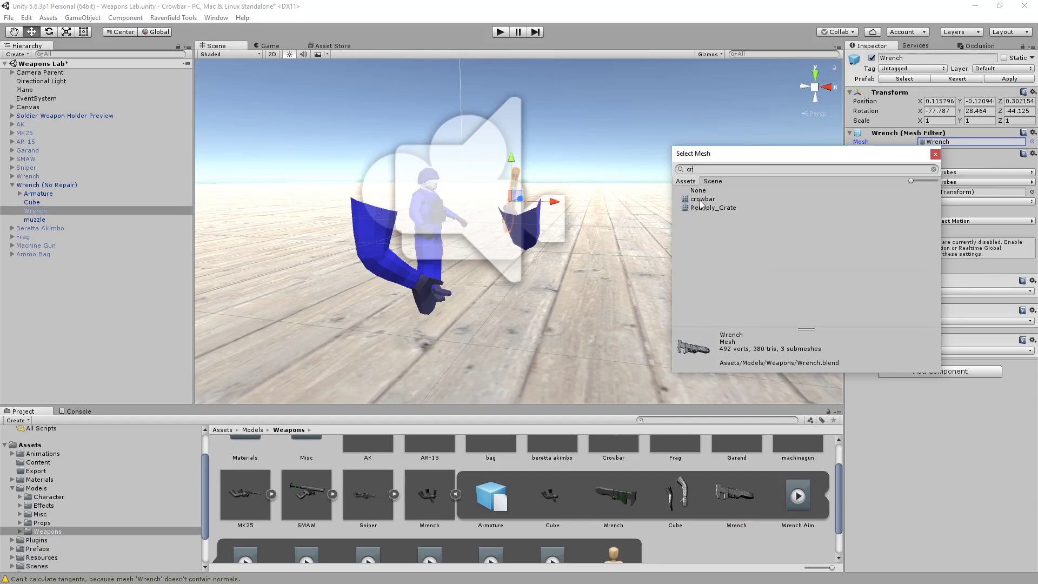
pyautogui.doubleClick(701, 200)
# Step: Examine the Wrench (No Repair) weapon in the scene from several viewpoints to check whether the crowbar shows in the hand
pyautogui.click(503, 232)
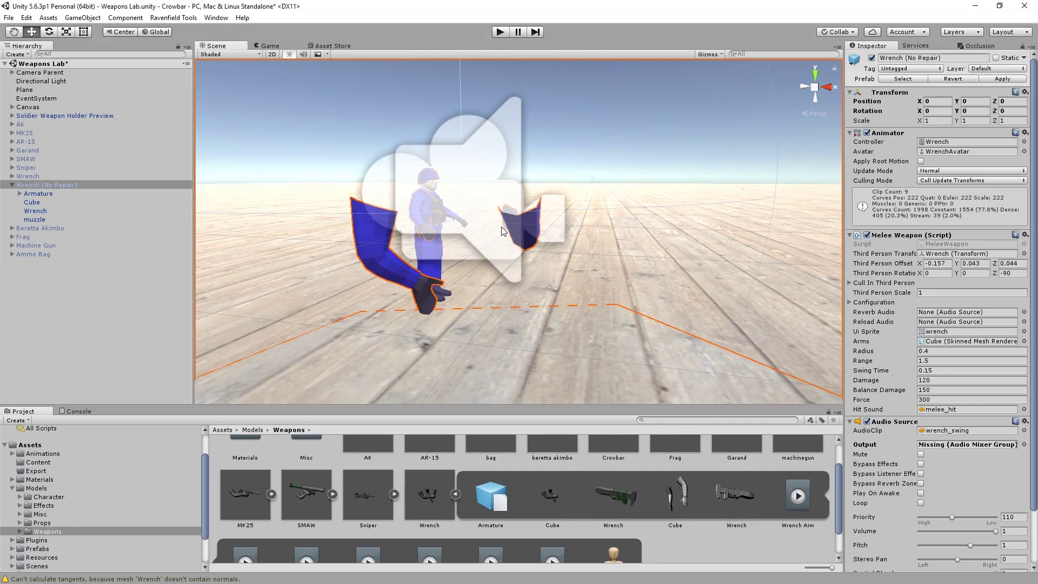
pyautogui.moveTo(502, 232); pyautogui.dragTo(757, 379, button='right')
pyautogui.press('s')
pyautogui.press('w')
pyautogui.press('a')
pyautogui.press('w')
pyautogui.moveTo(487, 371); pyautogui.dragTo(487, 371, button='right')
# Step: Switch to Blender, try applying the crowbar's scale, and save over the existing Crowbar.blend file
pyautogui.hotkey('alt', 'Tab')
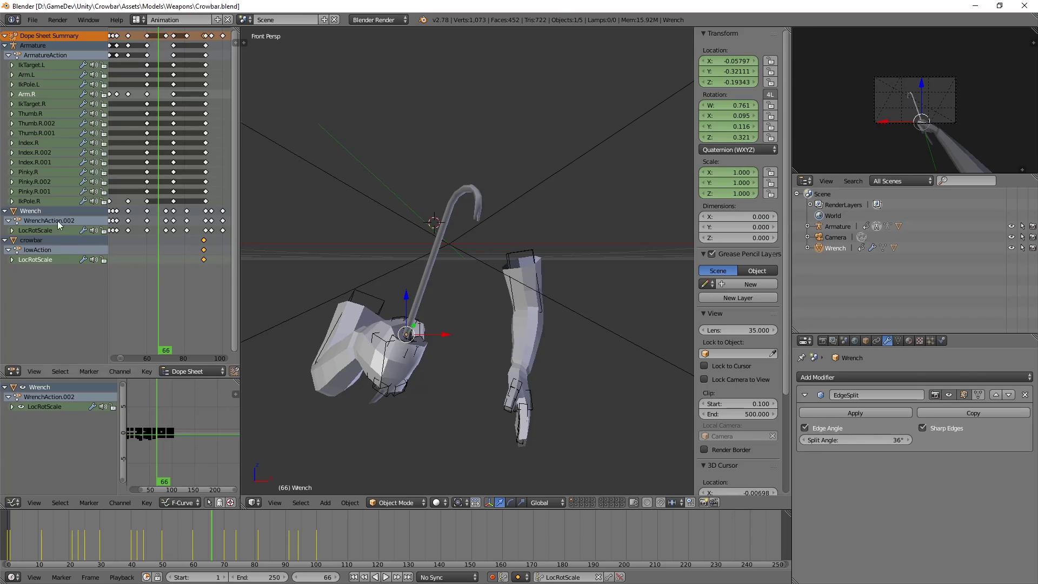
pyautogui.rightClick(475, 187)
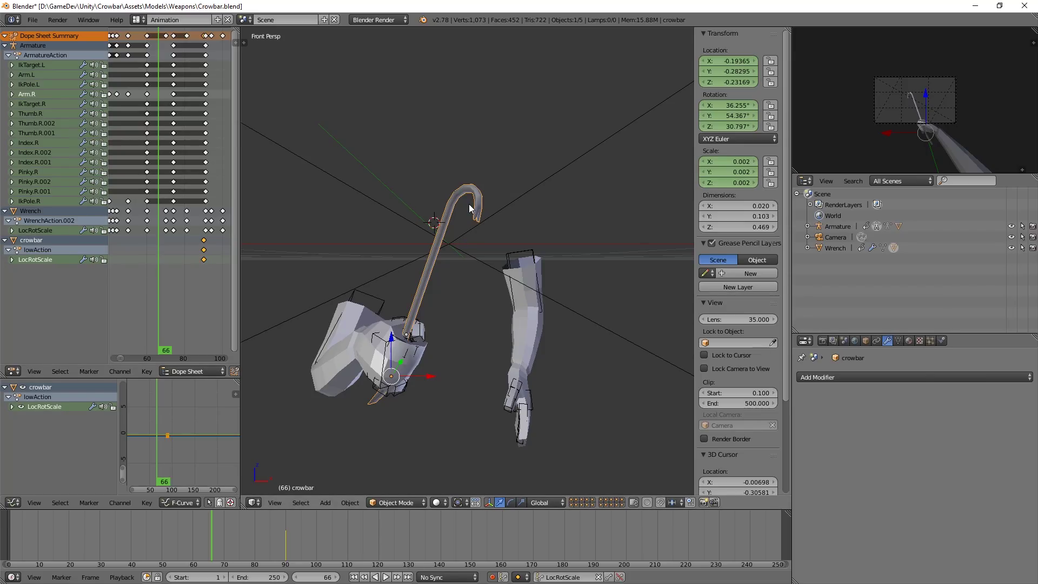
pyautogui.hotkey('ctrl', 'a')
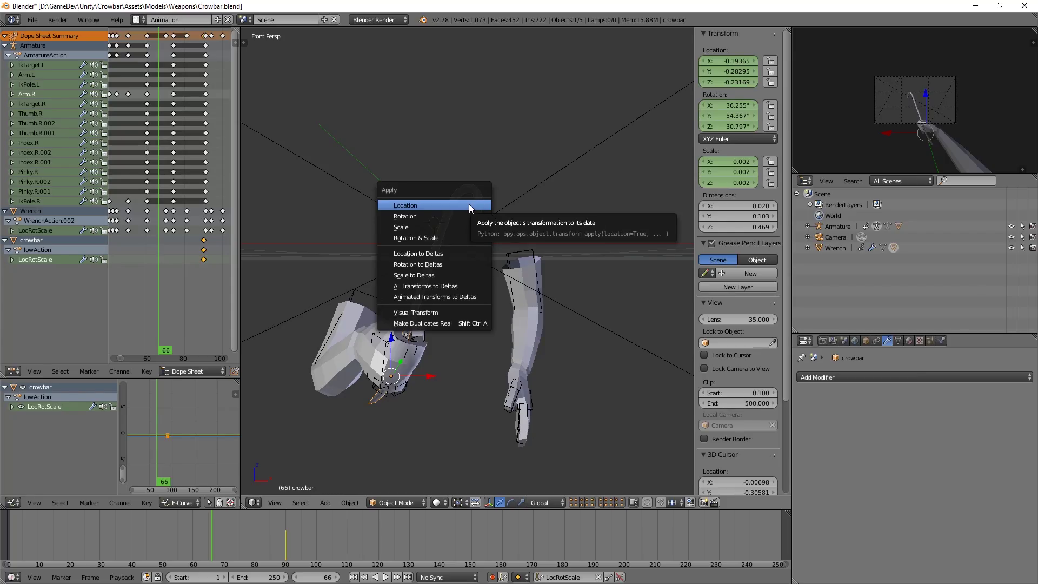
pyautogui.click(456, 226)
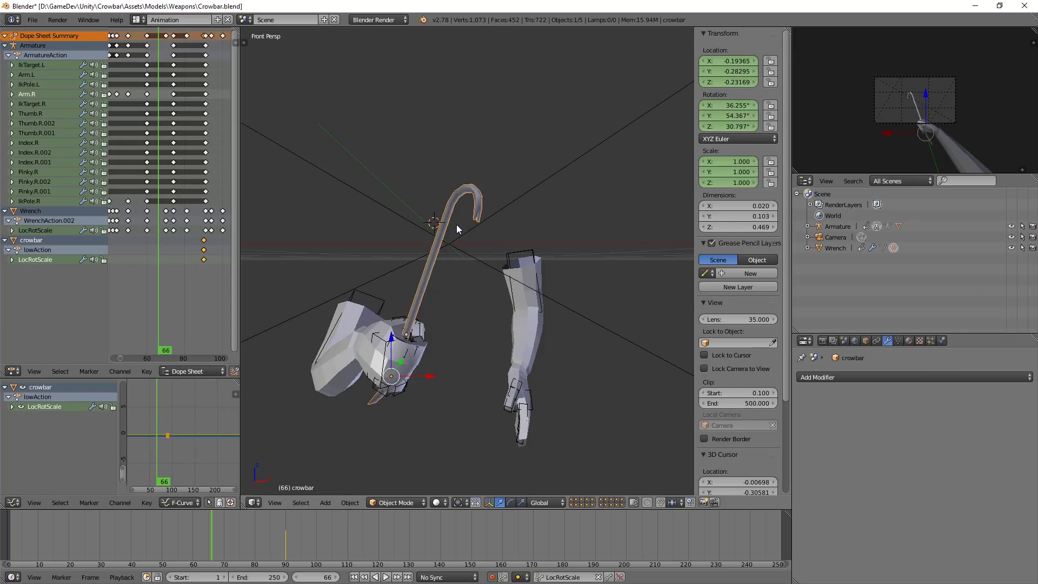
pyautogui.hotkey('ctrl', 's')
pyautogui.click(485, 225)
# Step: Switch to Unity and examine the reimported crowbar's size and placement in the hand, comparing it with the Blender model
pyautogui.hotkey('alt', 'Tab')
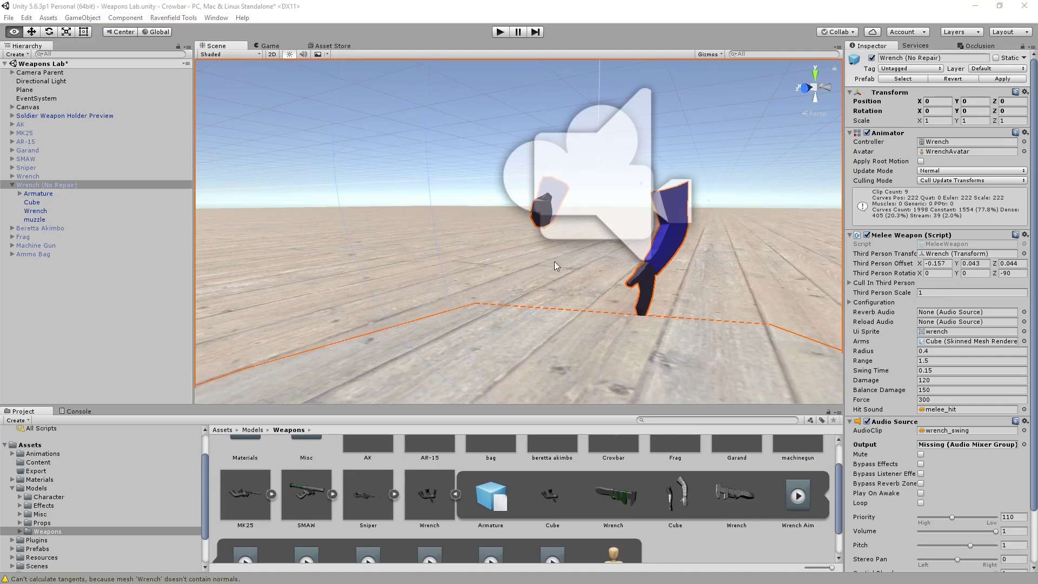
pyautogui.scroll(-3, 538, 363)
pyautogui.scroll(6, 578, 198)
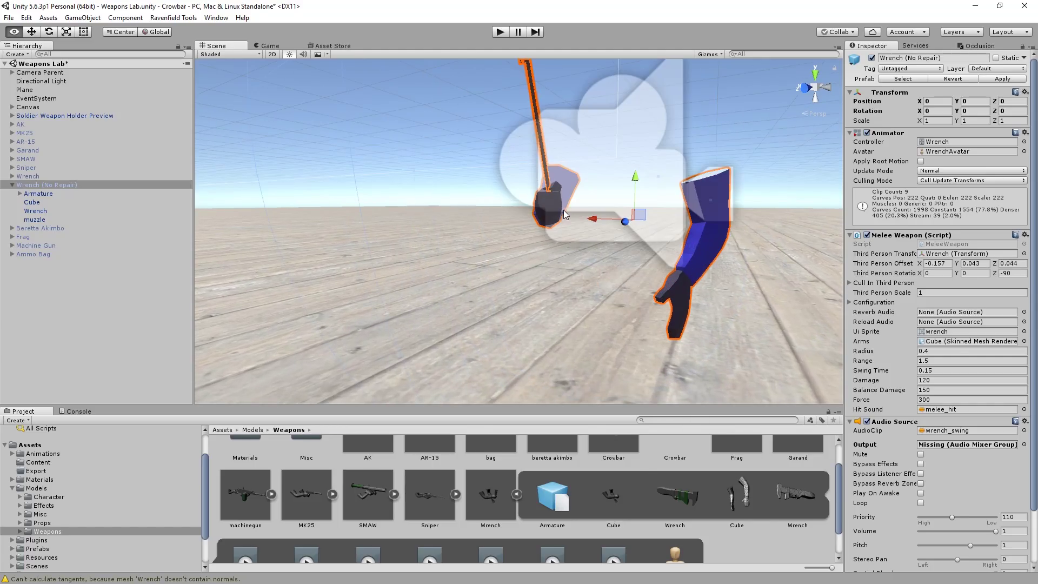
pyautogui.moveTo(633, 221); pyautogui.dragTo(616, 250, button='middle')
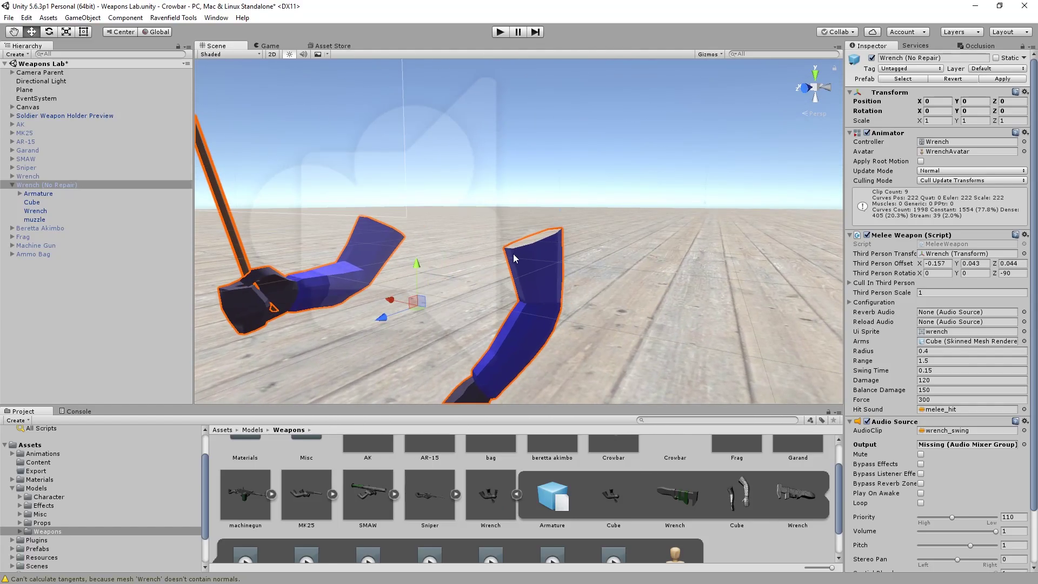
pyautogui.moveTo(508, 271); pyautogui.dragTo(379, 263, button='right')
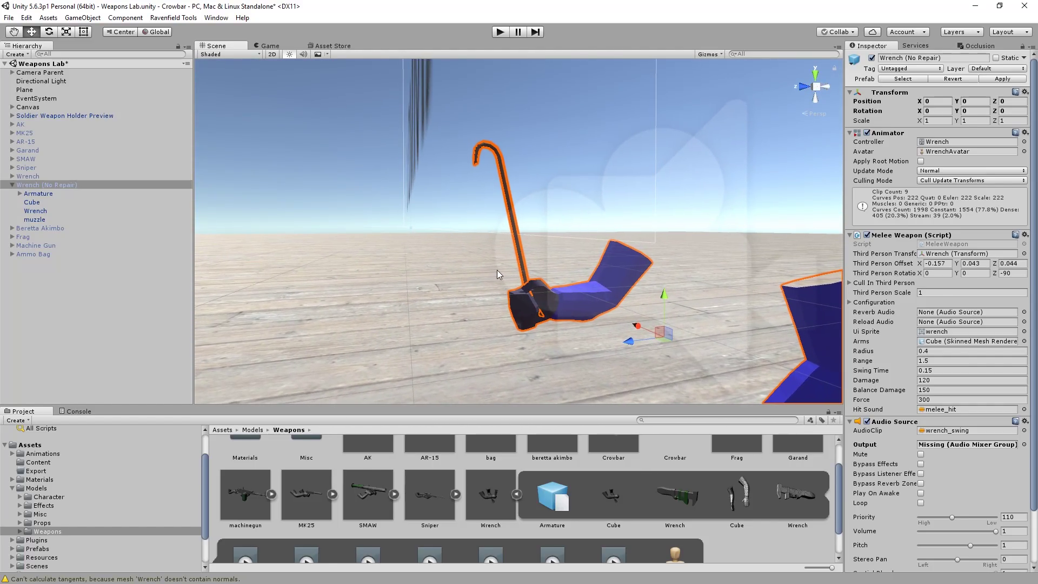
pyautogui.hotkey('alt', 'Tab')
pyautogui.moveTo(428, 325); pyautogui.dragTo(504, 321, button='middle')
pyautogui.hotkey('alt', 'Tab')
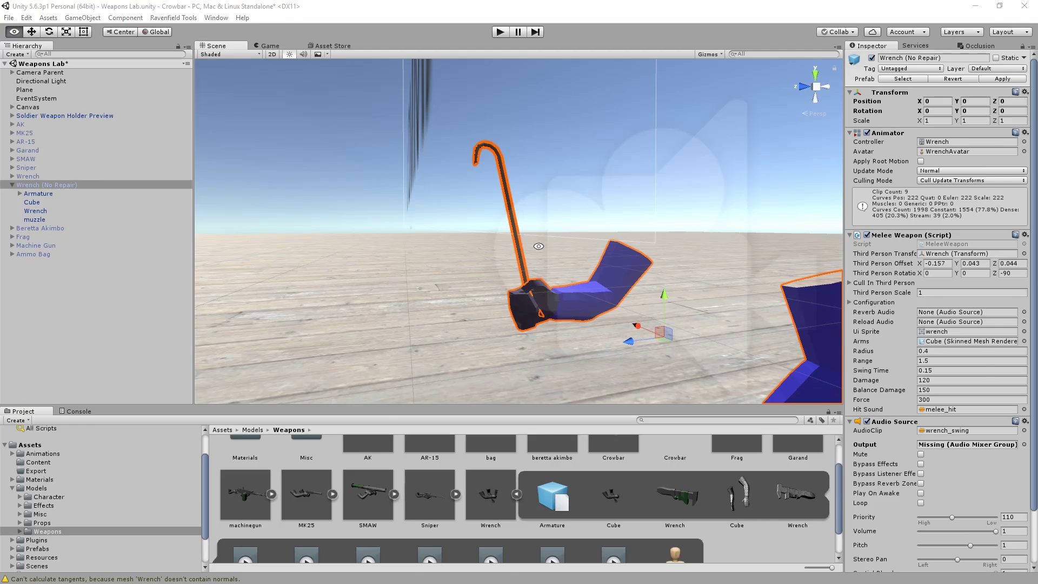
# Step: In Blender, try applying the crowbar's location, save over Crowbar.blend and check the result in Unity
pyautogui.hotkey('alt', 'Tab')
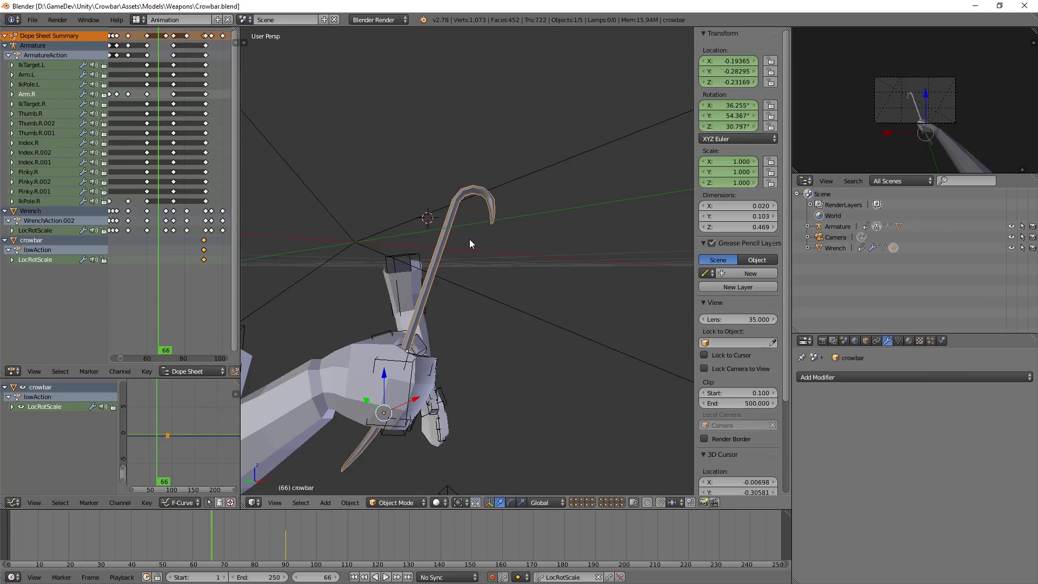
pyautogui.hotkey('ctrl', 'a')
pyautogui.click(464, 217)
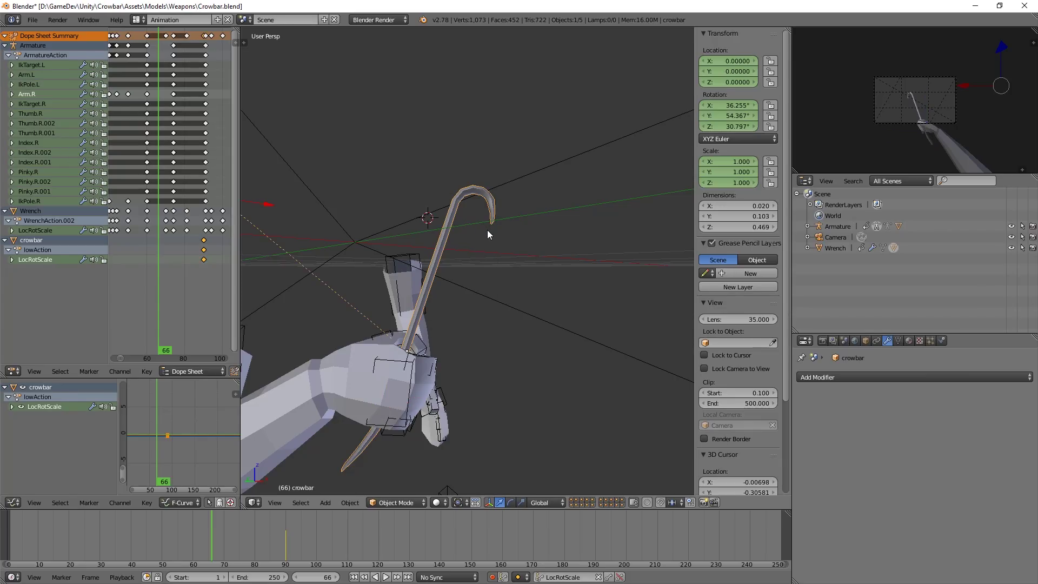
pyautogui.hotkey('ctrl', 's')
pyautogui.click(488, 229)
pyautogui.hotkey('alt', 'Tab')
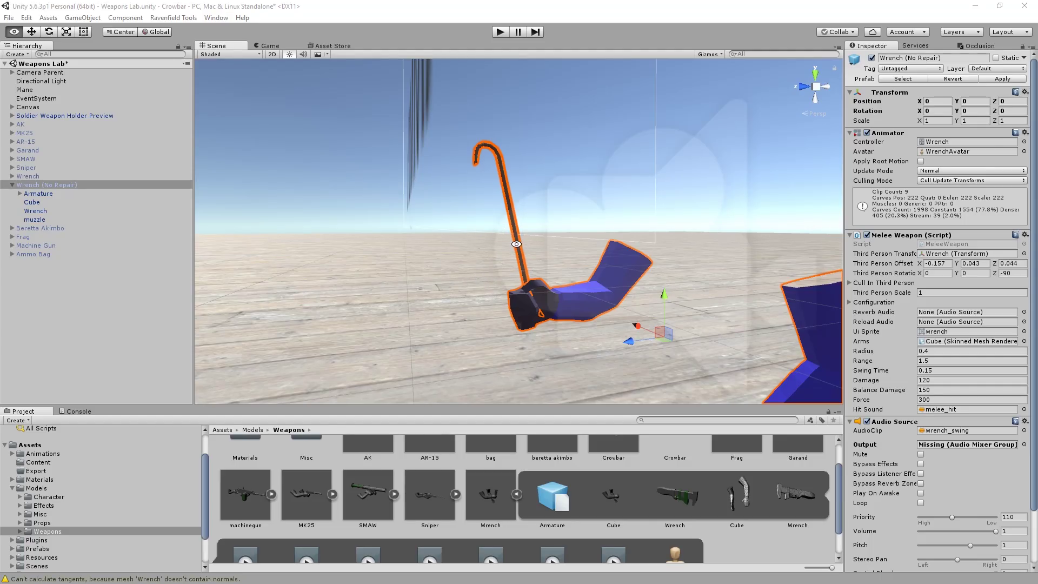
pyautogui.moveTo(460, 311); pyautogui.dragTo(459, 286, button='middle')
# Step: Switch to Blender and undo the recent edits until the deleted Wrench mesh is restored
pyautogui.hotkey('alt', 'Tab')
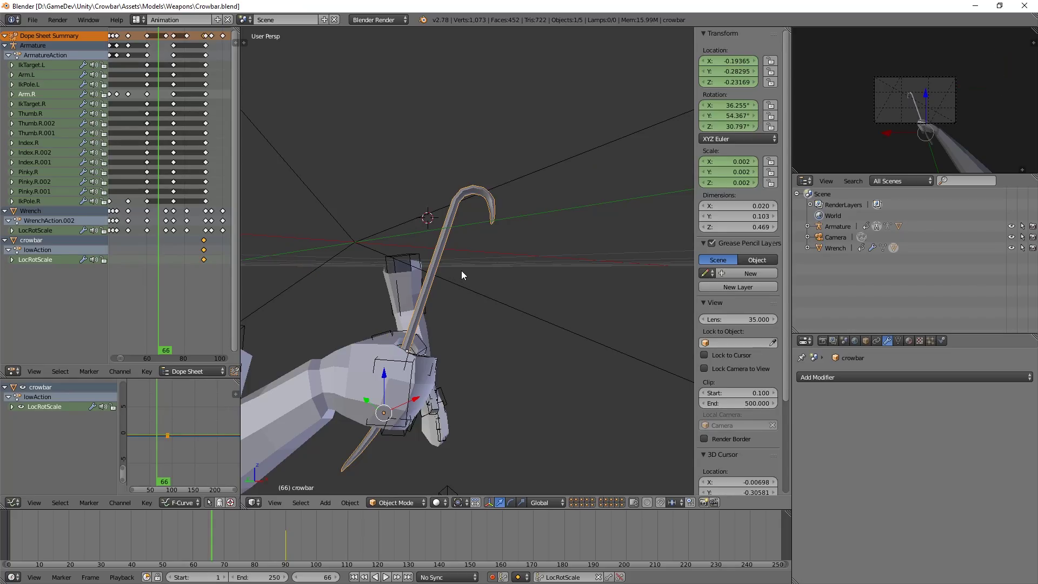
pyautogui.hotkey('ctrl', 'z')
pyautogui.hotkey('ctrl', 'z')
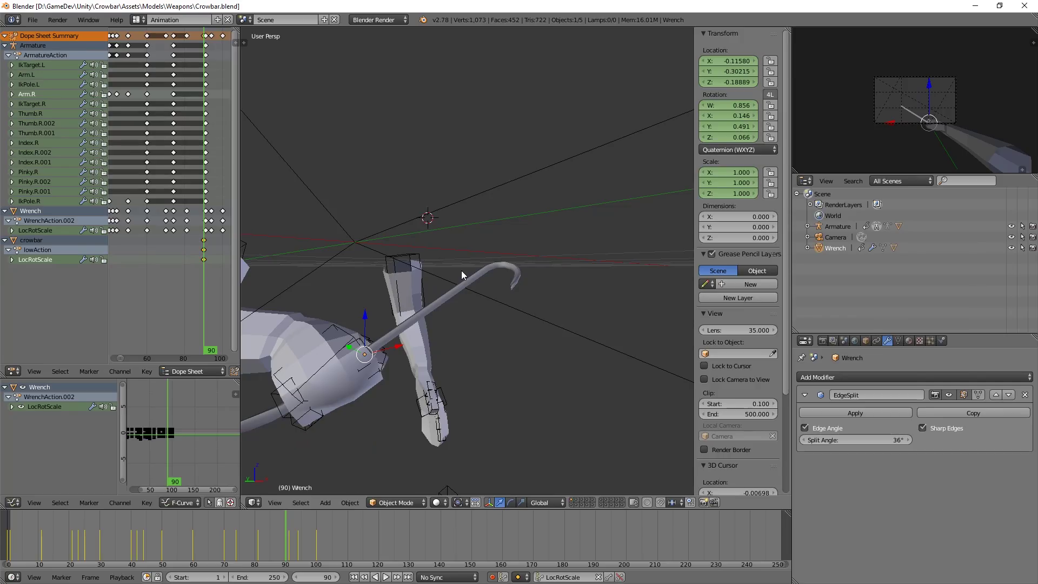
pyautogui.moveTo(504, 284); pyautogui.dragTo(330, 196, button='middle')
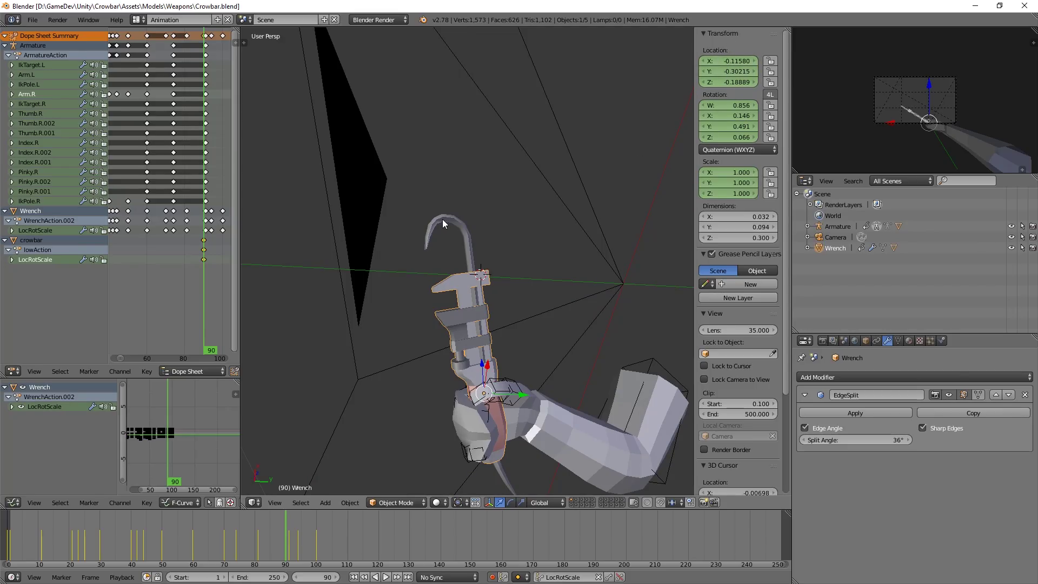
# Step: Apply the crowbar's scale, clear its keyframe animation, and save over Crowbar.blend
pyautogui.rightClick(459, 217)
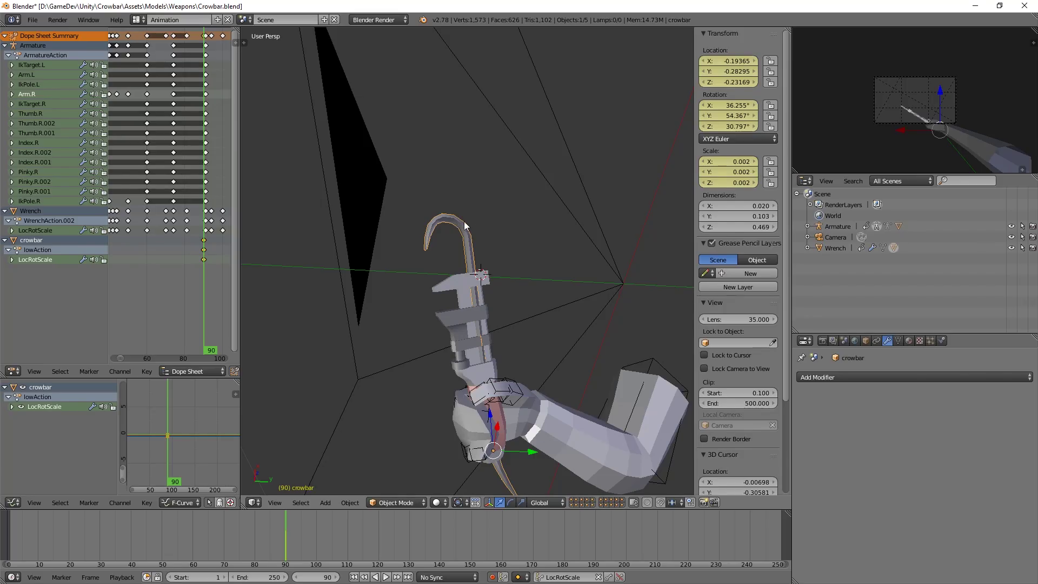
pyautogui.hotkey('ctrl', 'a')
pyautogui.click(452, 242)
pyautogui.rightClick(447, 282)
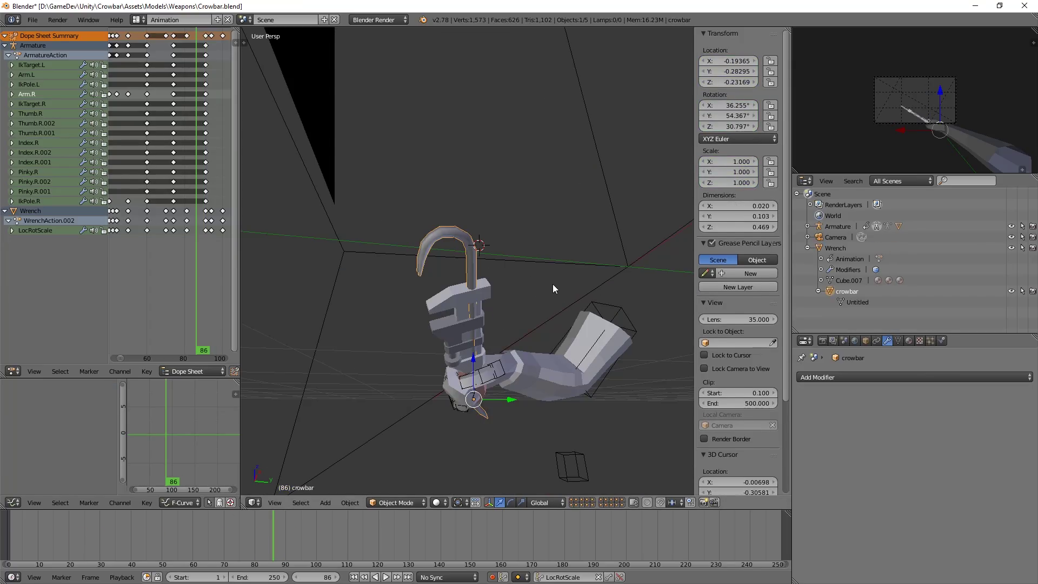
pyautogui.hotkey('ctrl', 's')
pyautogui.click(558, 288)
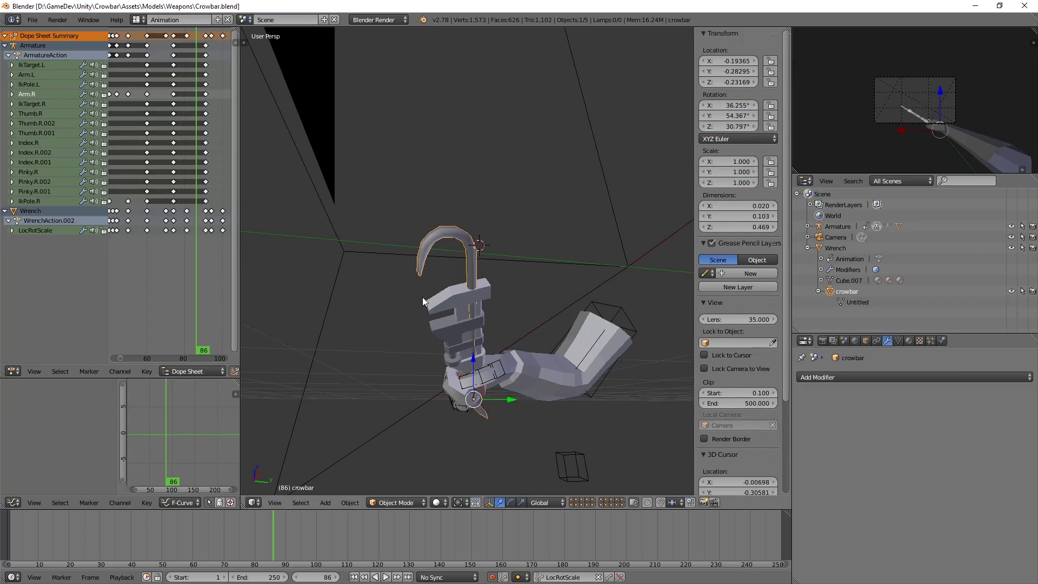
# Step: Switch to Unity and examine the crowbar's alignment with the hand from several angles, comparing it with the Blender model
pyautogui.hotkey('alt', 'Tab')
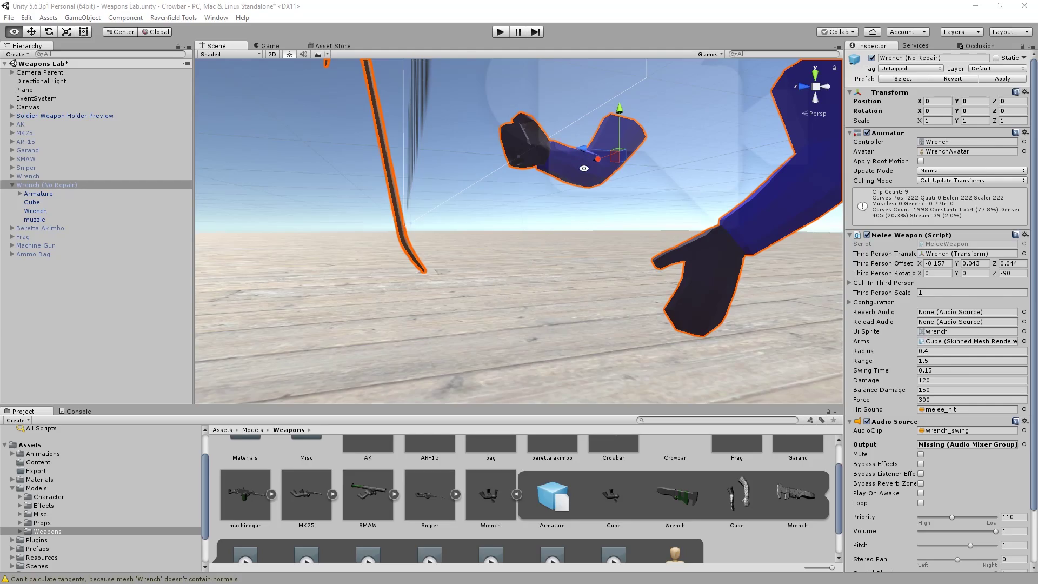
pyautogui.moveTo(557, 206); pyautogui.dragTo(519, 250, button='right')
pyautogui.press('w')
pyautogui.press('s')
pyautogui.press('w')
pyautogui.press('s')
pyautogui.hotkey('alt', 'Tab')
pyautogui.moveTo(529, 268); pyautogui.dragTo(504, 299, button='middle')
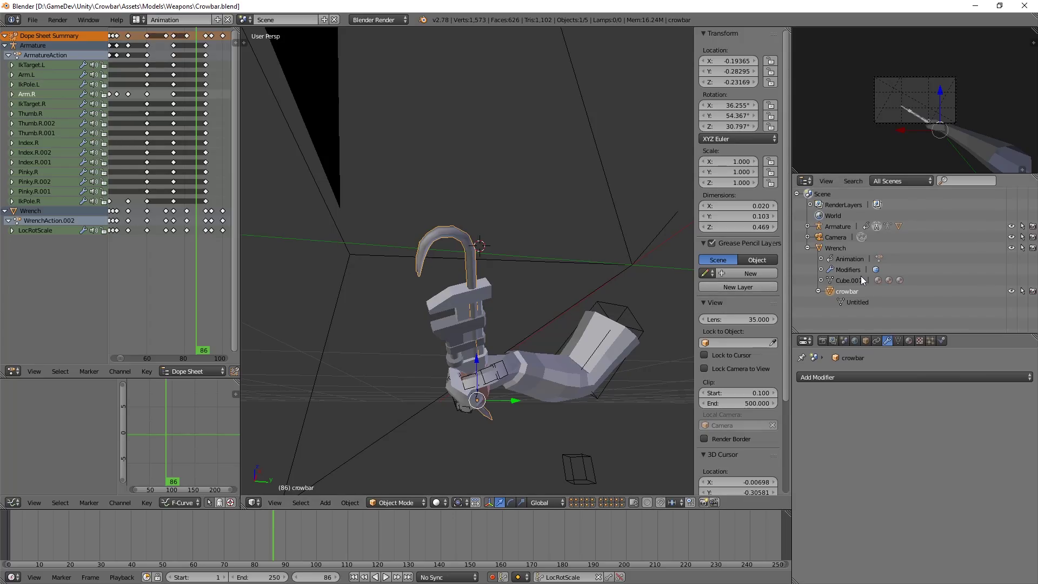
pyautogui.hotkey('alt', 'Tab')
pyautogui.moveTo(522, 257)
pyautogui.mouseDown(button='middle')
pyautogui.moveTo(563, 253)
pyautogui.moveTo(508, 257)
pyautogui.mouseUp(button='middle')
pyautogui.scroll(-3, 508, 257)
pyautogui.scroll(1, 509, 256)
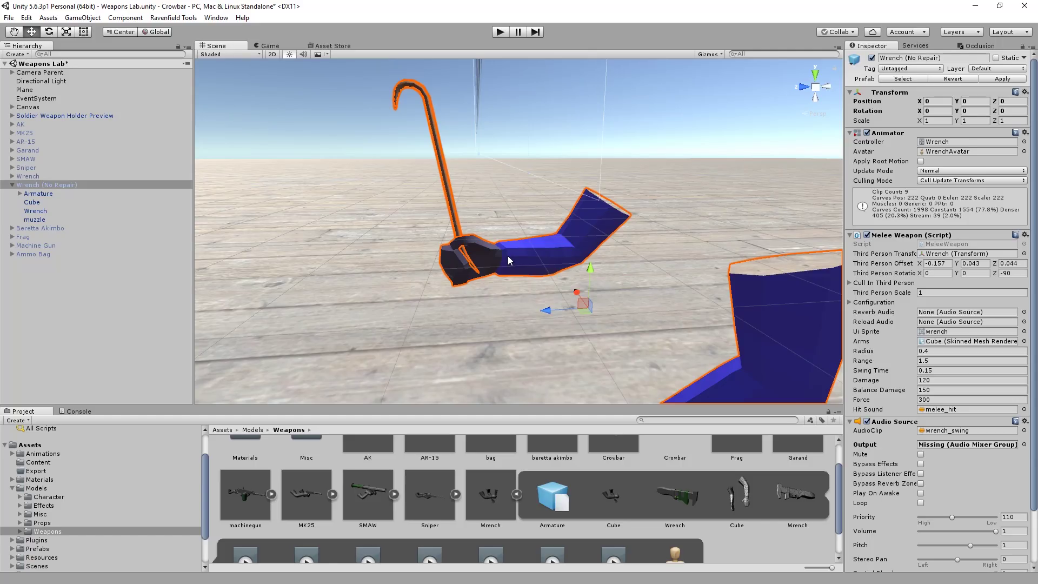
# Step: Compare the crowbar and Wrench meshes inside the imported Crowbar model in the Weapons folder
pyautogui.scroll(2, 695, 538)
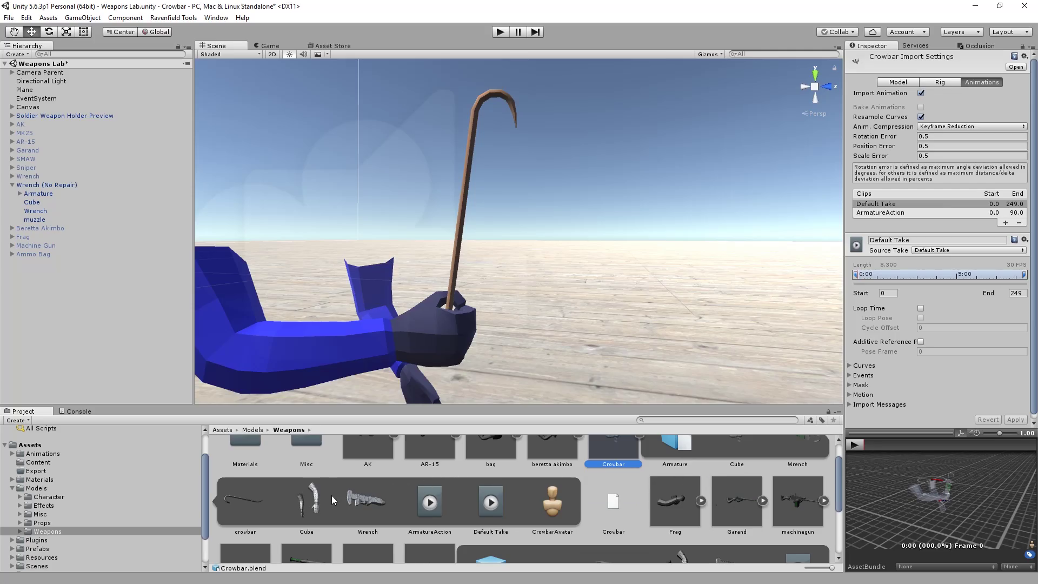
pyautogui.click(240, 497)
pyautogui.click(360, 501)
pyautogui.click(236, 498)
pyautogui.click(370, 503)
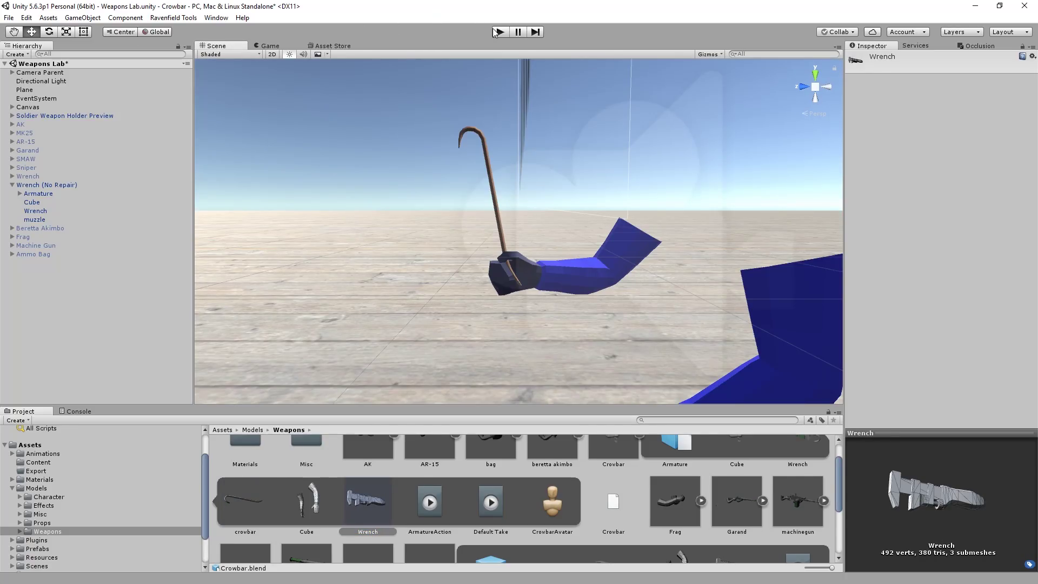
# Step: Run the scene in play mode and test an attack with the crowbar
pyautogui.click(498, 33)
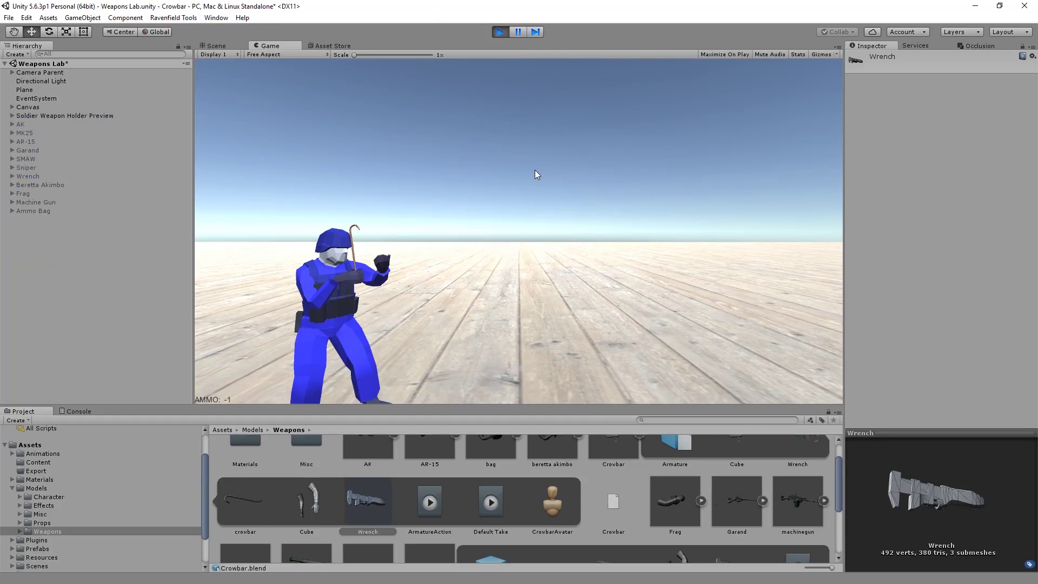
pyautogui.click(522, 173)
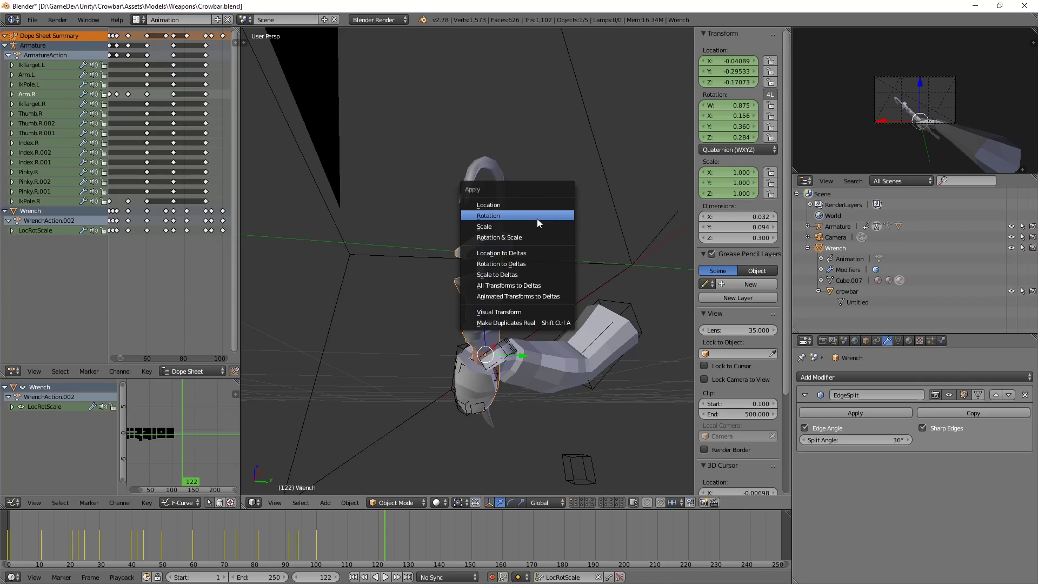
# Step: In Blender, apply the Wrench's rotation and save over Crowbar.blend
pyautogui.click(536, 219)
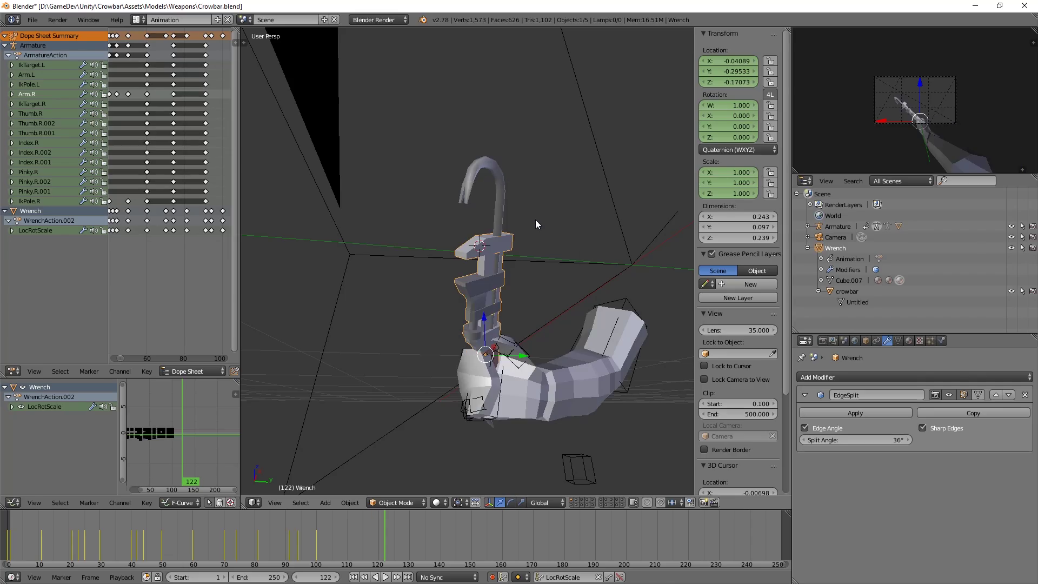
pyautogui.hotkey('ctrl', 's')
pyautogui.click(534, 219)
# Step: Check the crowbar's orientation in the Unity scene, then return to the Blender model
pyautogui.hotkey('alt', 'Tab')
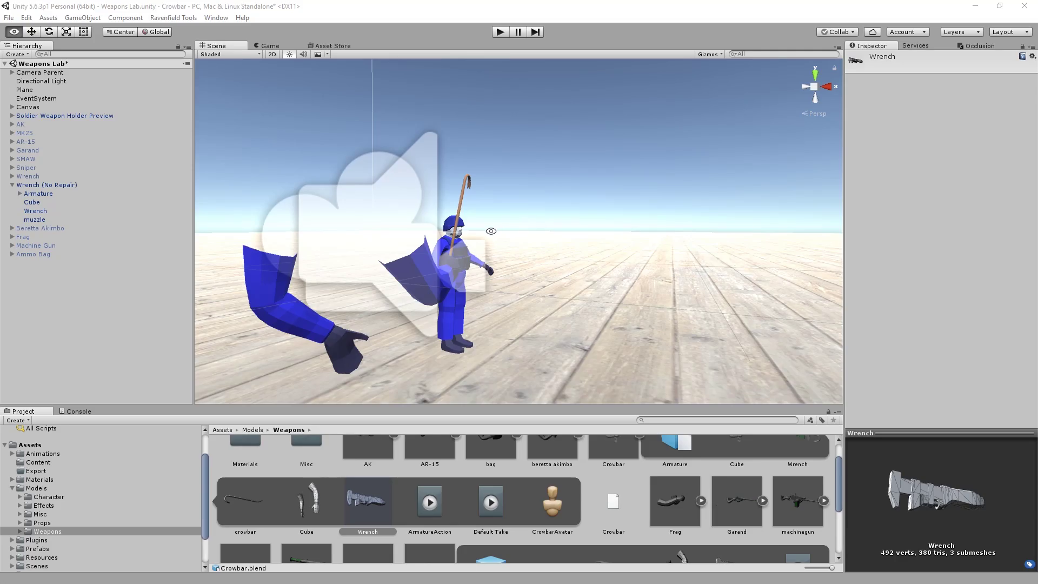
pyautogui.keyDown('alt'); pyautogui.moveTo(492, 236); pyautogui.dragTo(812, 236); pyautogui.keyUp('alt')
pyautogui.hotkey('alt', 'Tab')
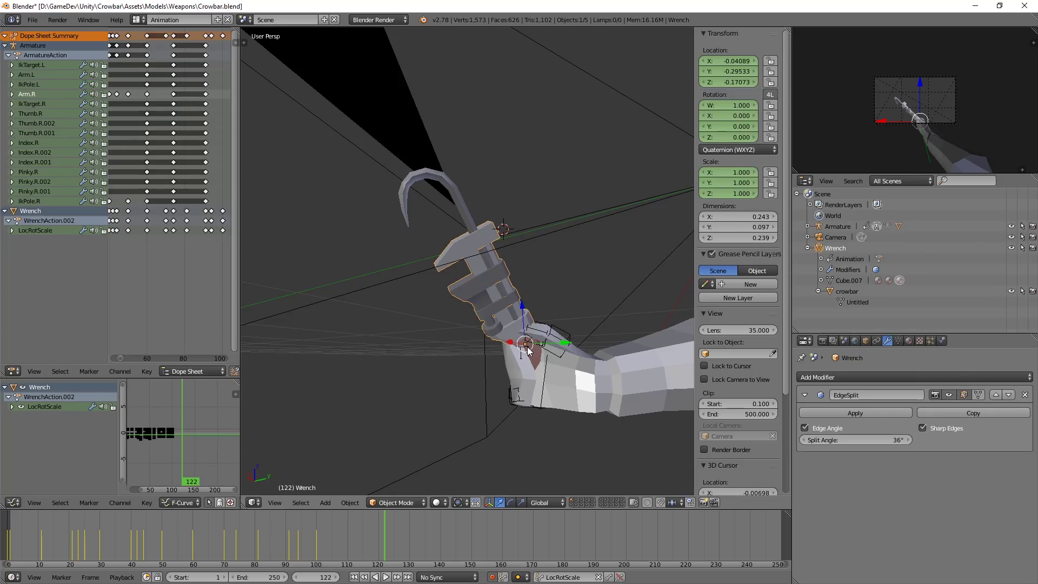
# Step: Compare the origins and transforms of the crowbar and Wrench objects in the 3D view
pyautogui.rightClick(452, 191)
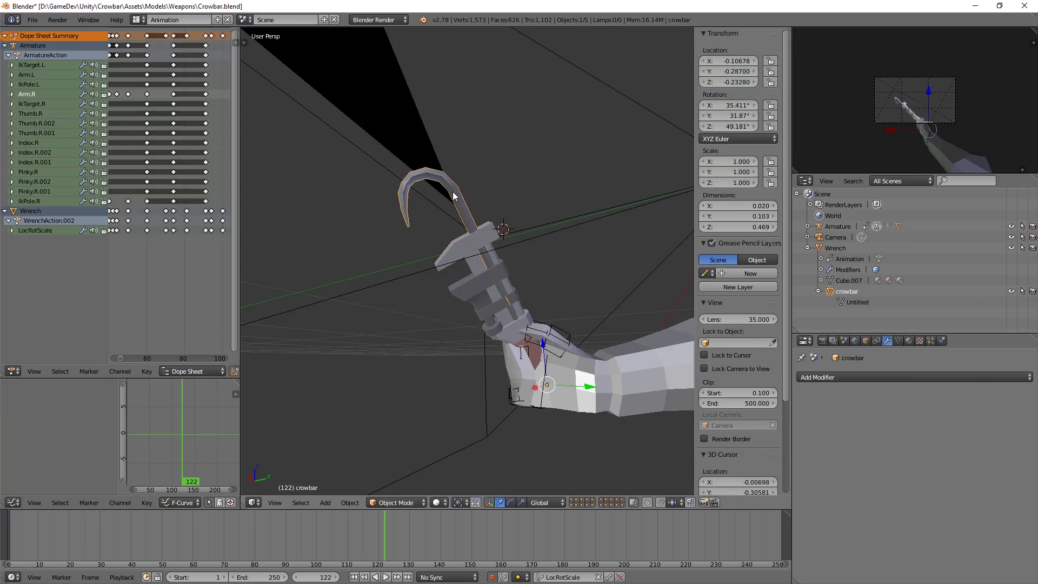
pyautogui.rightClick(462, 252)
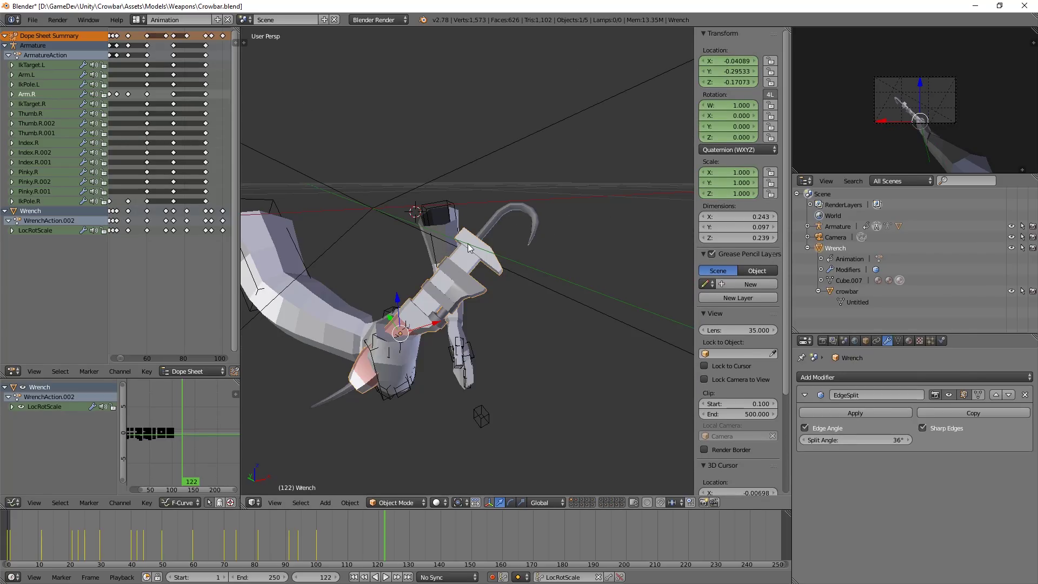
pyautogui.rightClick(468, 244)
pyautogui.hotkey('ctrl', 'z')
pyautogui.rightClick(498, 214)
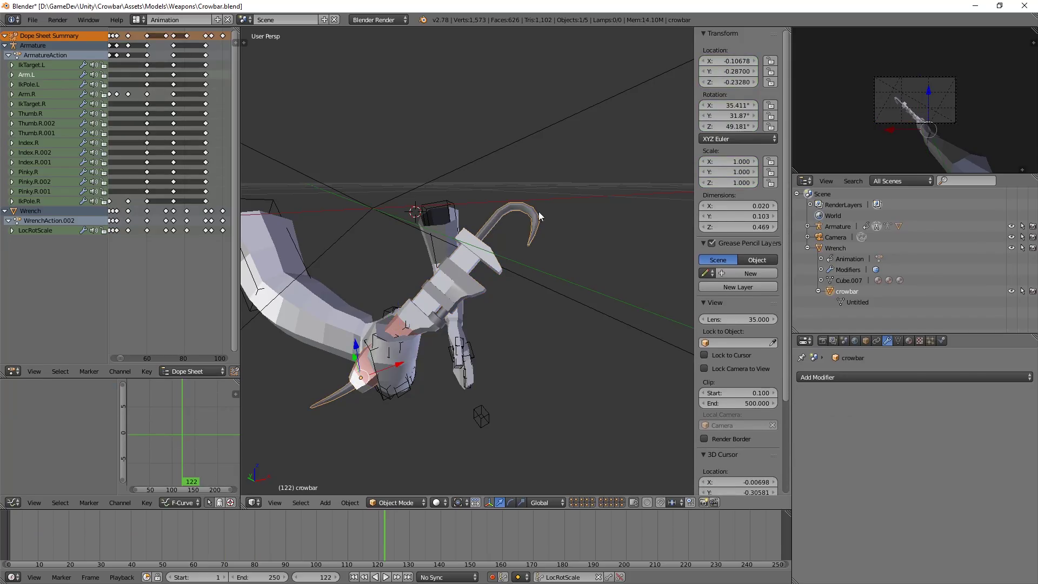
# Step: Snap the 3D cursor to the origin of the Wrench object
pyautogui.rightClick(475, 249)
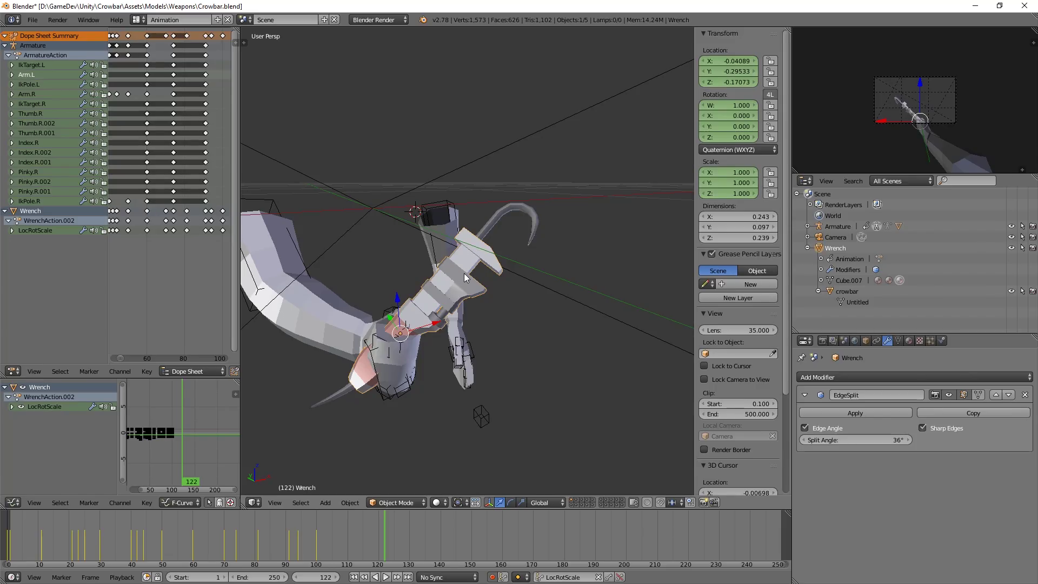
pyautogui.hotkey('shift', 's')
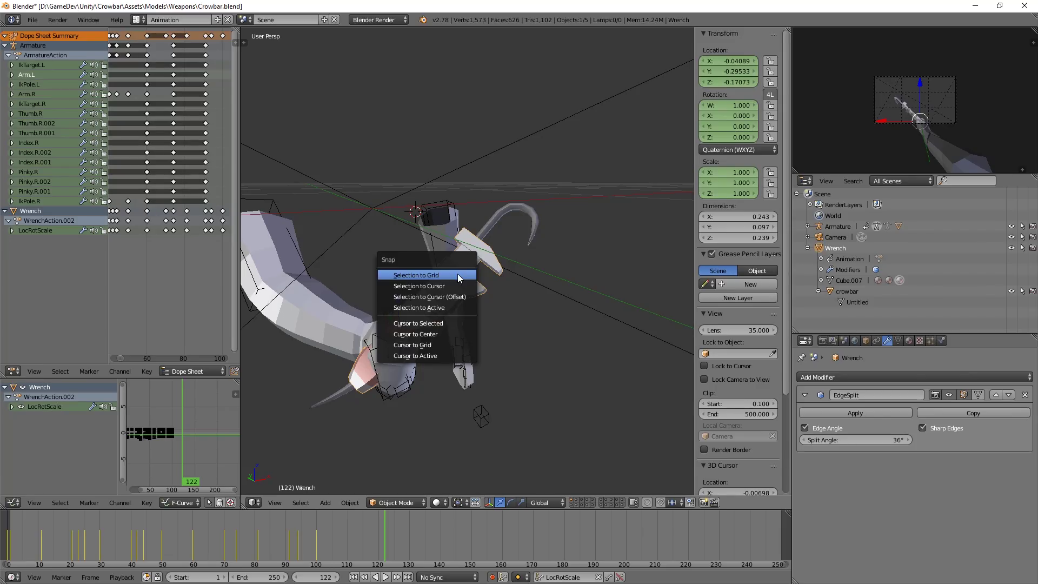
pyautogui.click(425, 329)
pyautogui.hotkey('shift', 's')
pyautogui.click(424, 312)
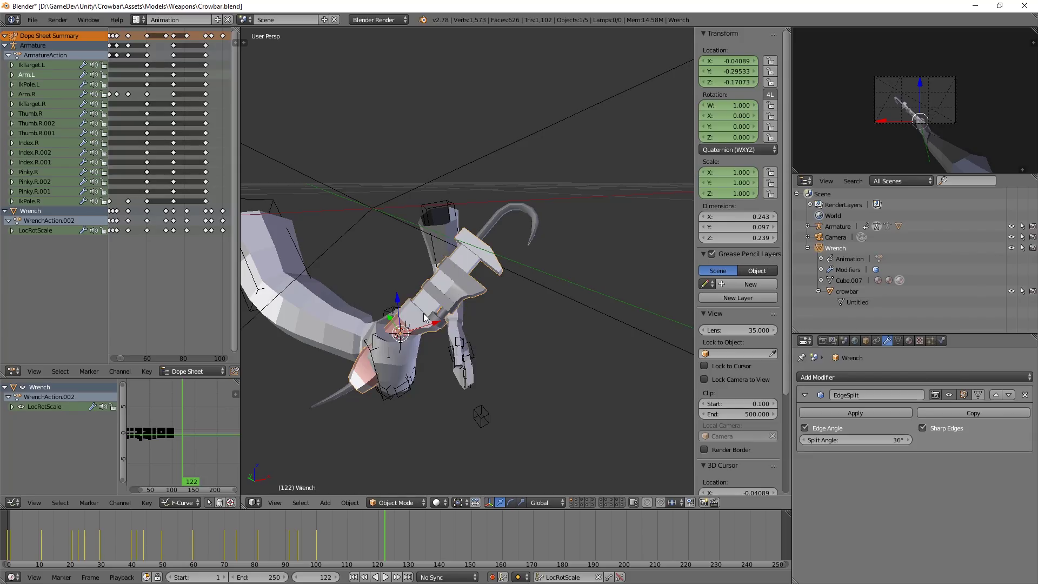
# Step: Snap the crowbar object to the 3D cursor and save over Crowbar.blend
pyautogui.rightClick(508, 210)
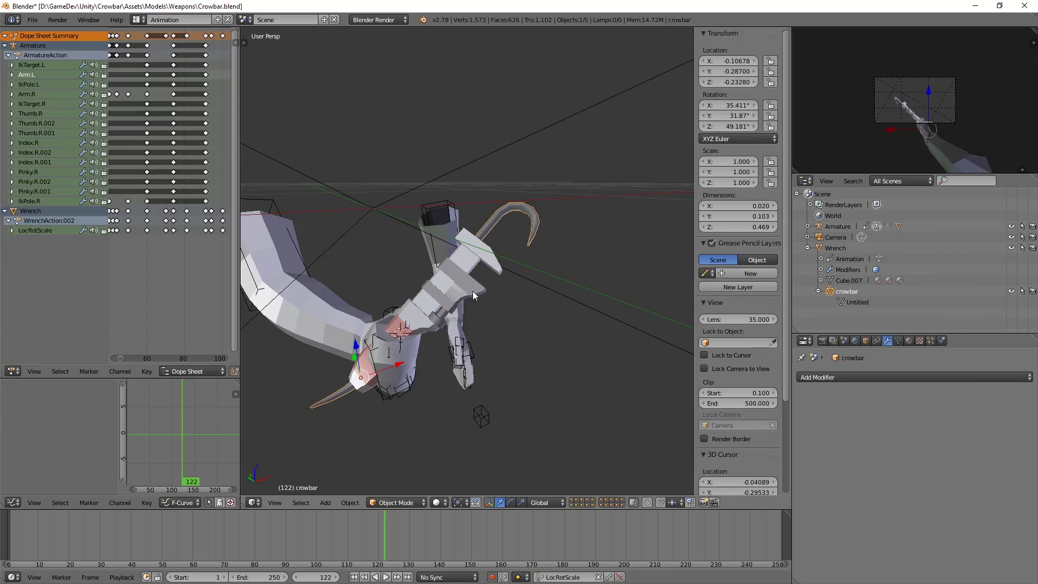
pyautogui.hotkey('shift', 's')
pyautogui.click(459, 319)
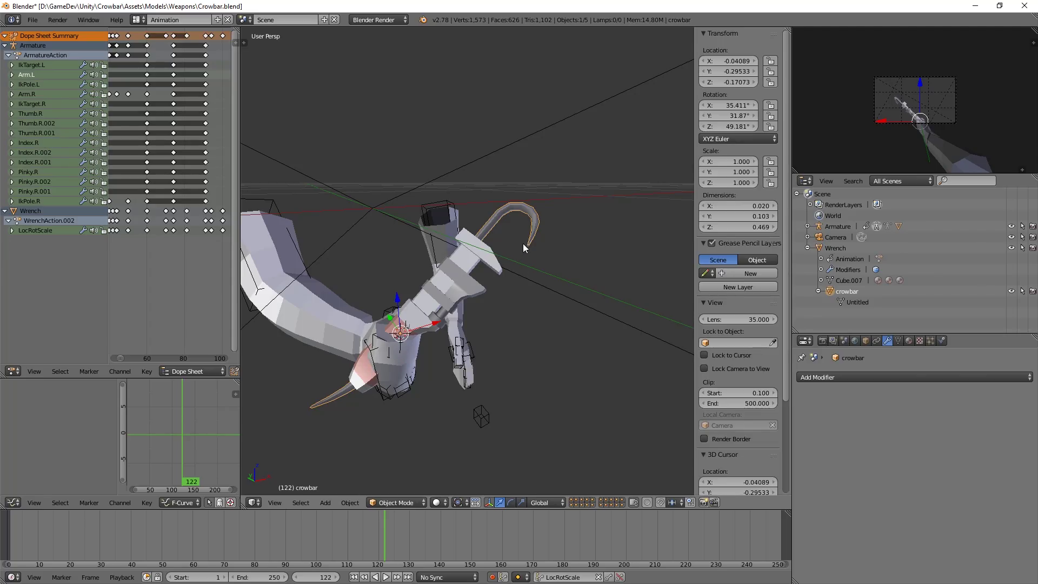
pyautogui.hotkey('ctrl', 's')
pyautogui.click(550, 219)
# Step: Switch to Unity, inspect how the hand holds the crowbar, and run the scene in play mode
pyautogui.hotkey('alt', 'Tab')
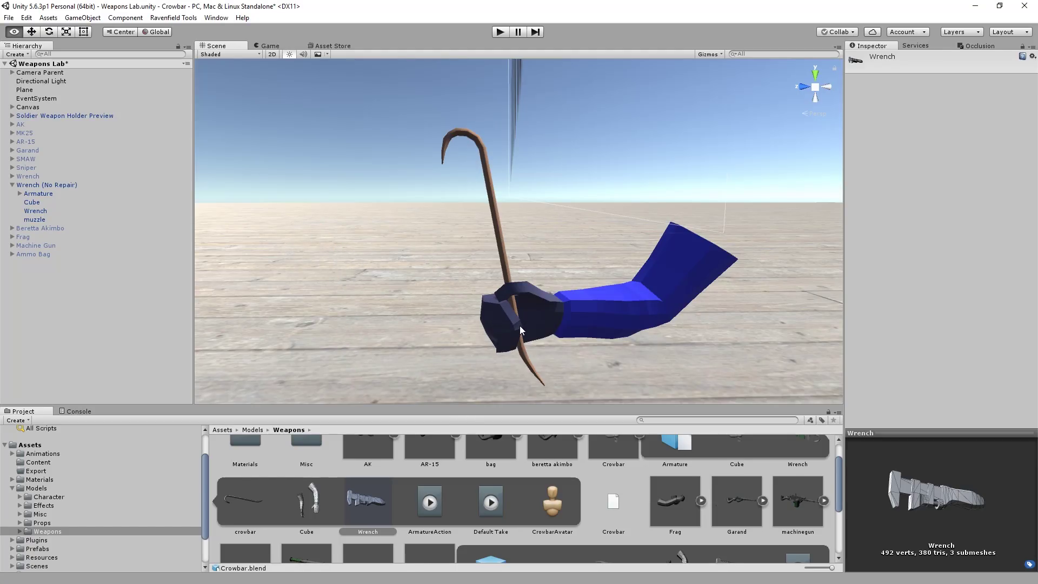
pyautogui.moveTo(582, 300); pyautogui.dragTo(58, 321, button='right')
pyautogui.press('s')
pyautogui.press('w')
pyautogui.hotkey('ctrl', 'p')
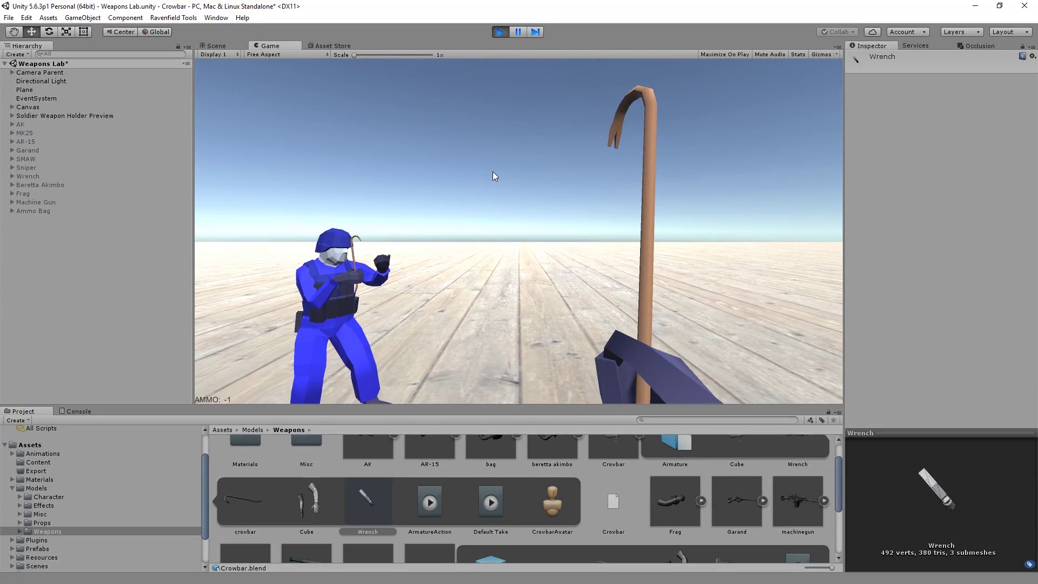
pyautogui.click(493, 176)
# Step: Return to Blender and delete all vertices of the Wrench mesh while keeping the object itself
pyautogui.hotkey('alt', 'Tab')
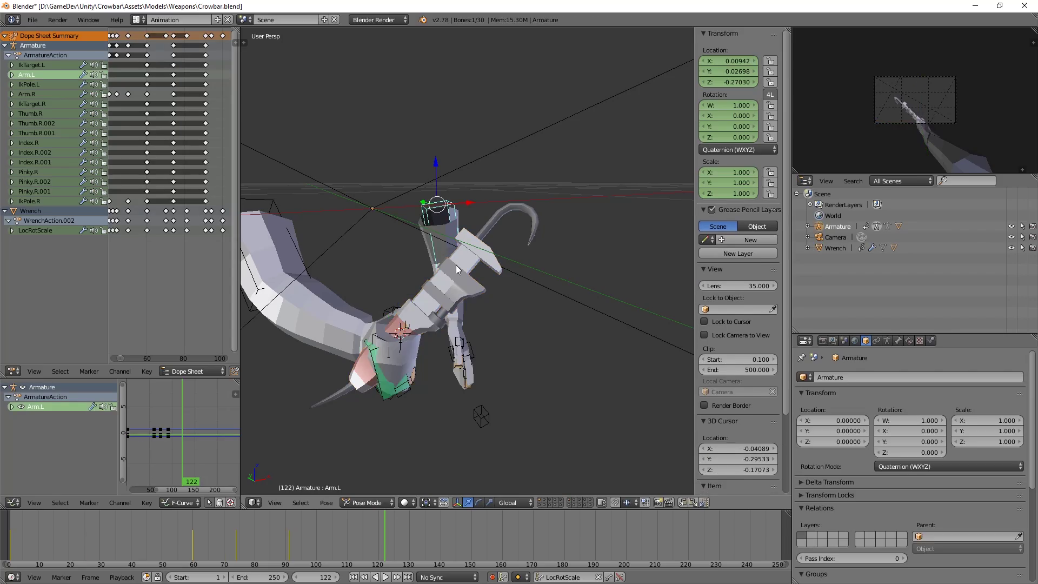
pyautogui.rightClick(494, 253)
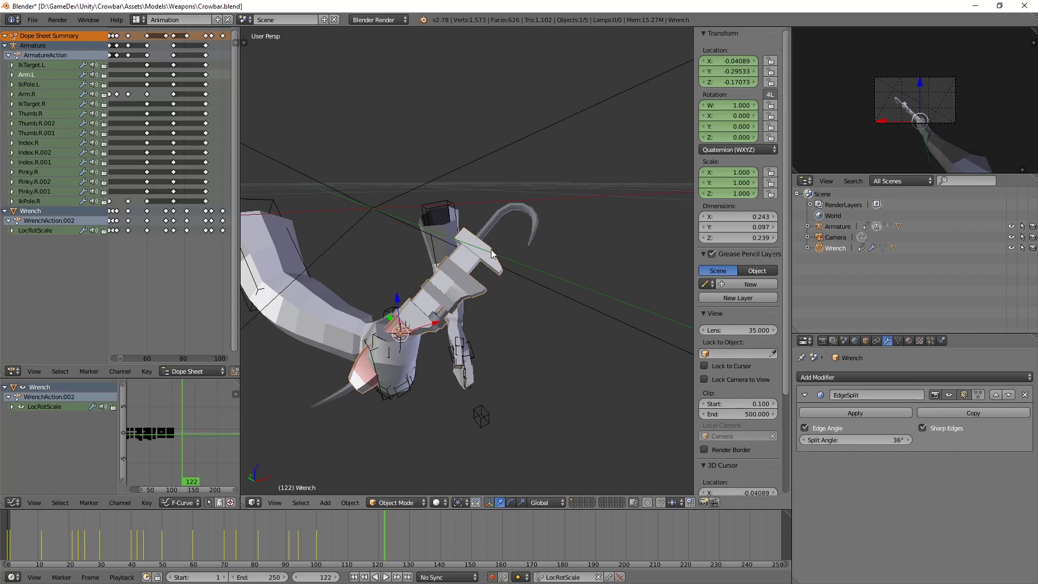
pyautogui.press('Tab')
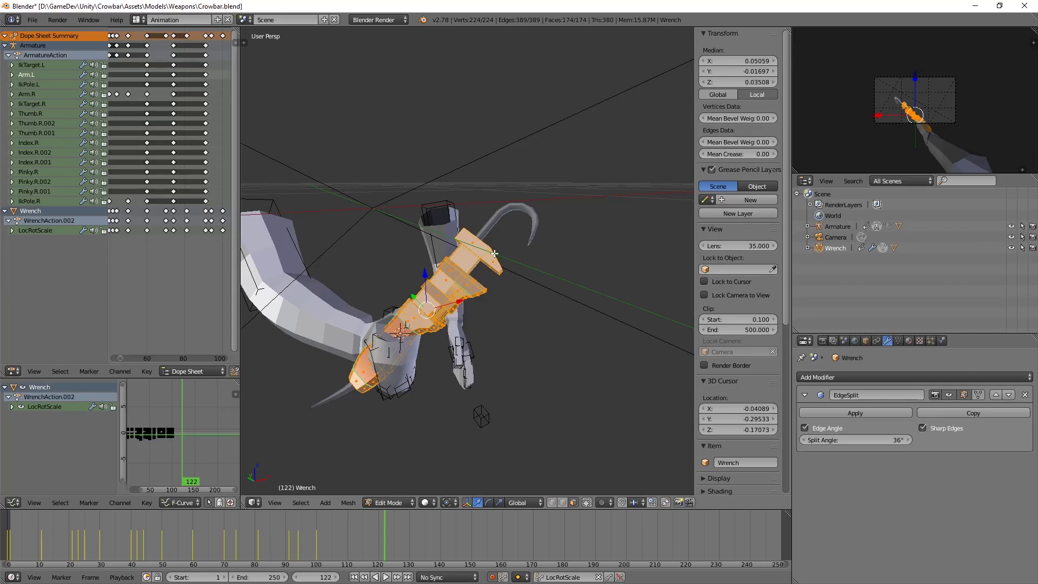
pyautogui.press('x')
pyautogui.click(494, 252)
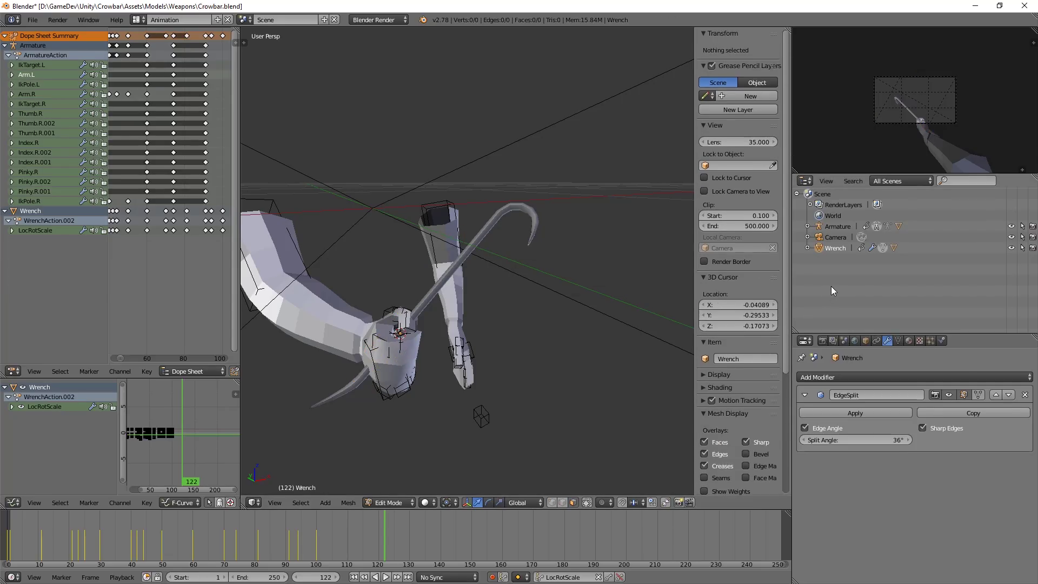
pyautogui.press('Tab')
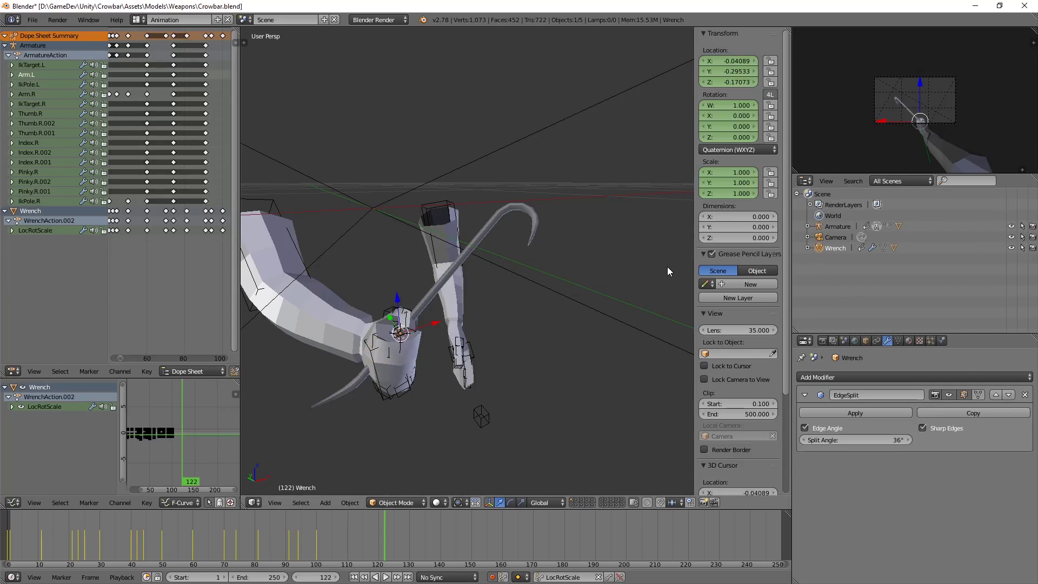
# Step: Remove Material.001, Material.002 and Material.003 from the Wrench's Cube.007 mesh data
pyautogui.click(807, 248)
pyautogui.click(837, 280)
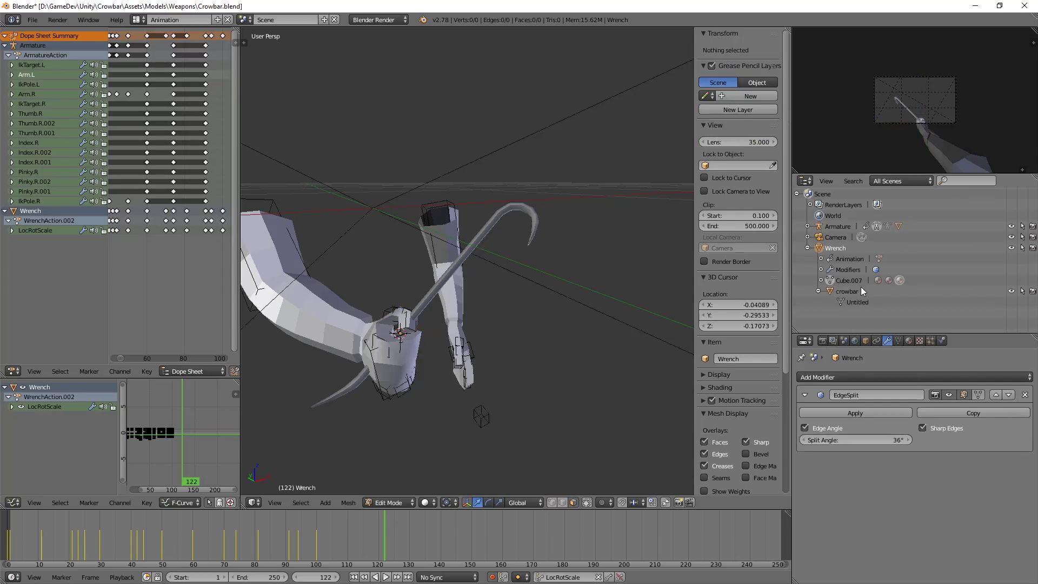
pyautogui.click(821, 280)
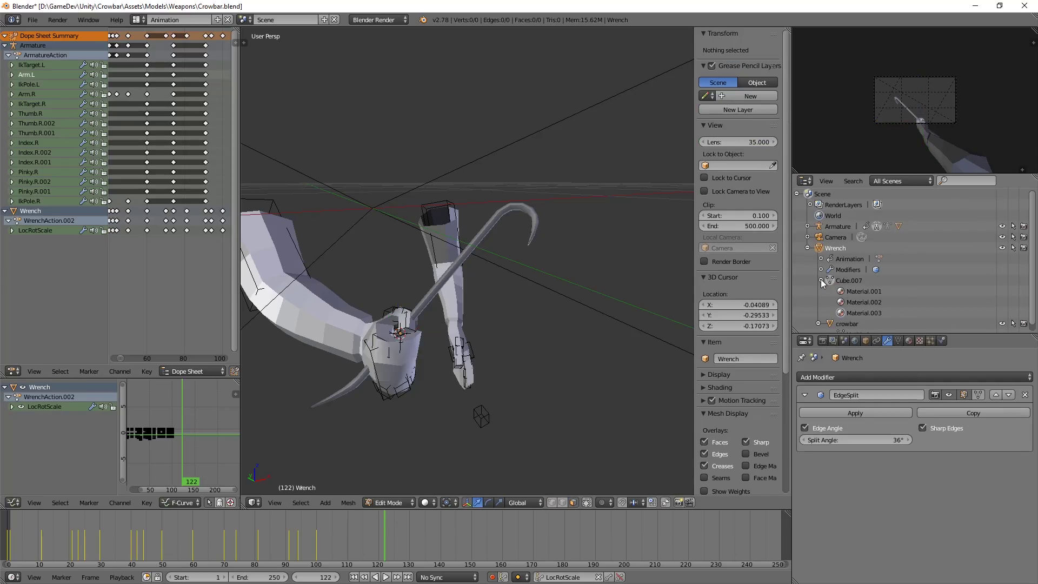
pyautogui.rightClick(870, 293)
pyautogui.click(868, 294)
pyautogui.rightClick(850, 293)
pyautogui.click(853, 293)
pyautogui.rightClick(860, 293)
# Step: Rename the crowbar object's Untitled mesh data to crowbar and save over Crowbar.blend
pyautogui.click(857, 302)
pyautogui.doubleClick(860, 301)
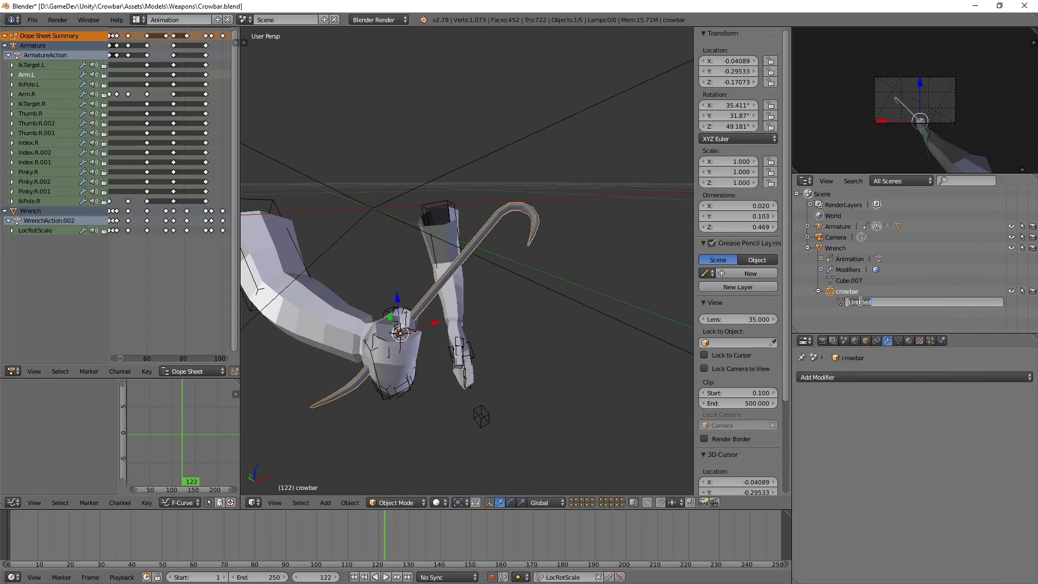
pyautogui.write('crowbar')
pyautogui.press('Return')
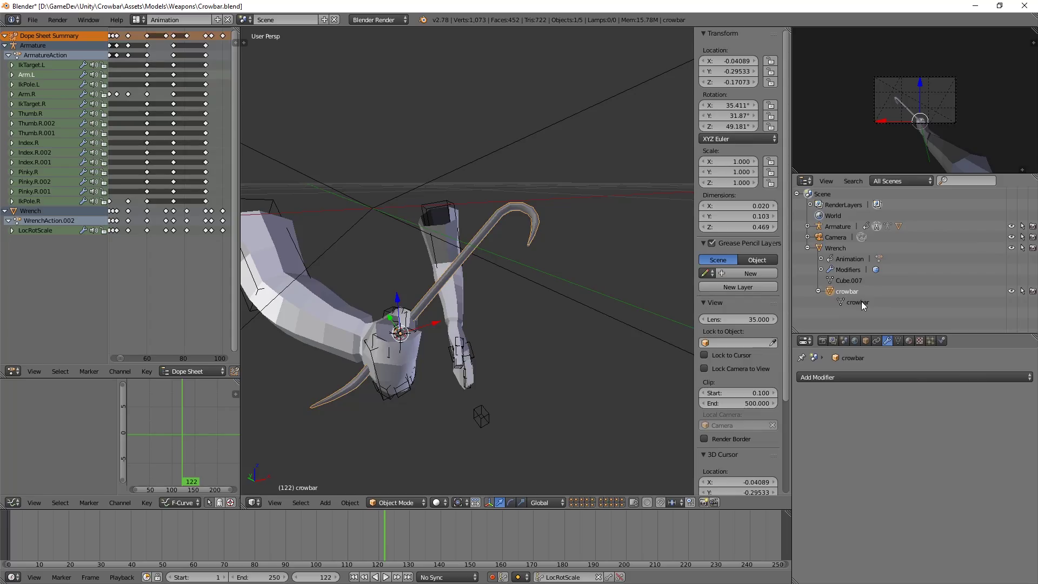
pyautogui.hotkey('ctrl', 's')
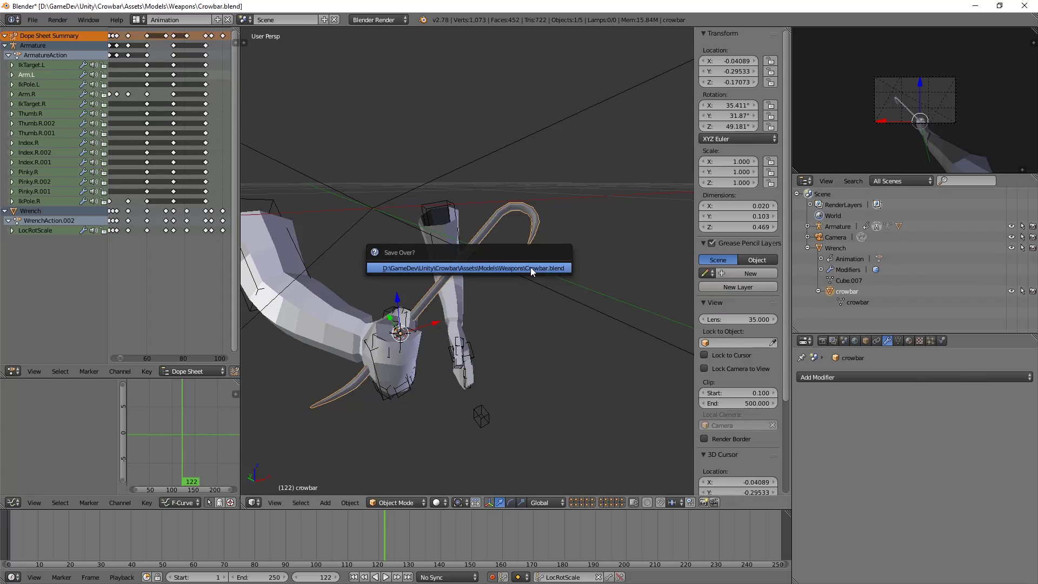
pyautogui.click(530, 267)
# Step: Switch to Unity and rename the Wrench (No Repair) scene object to Crowbar
pyautogui.hotkey('alt', 'Tab')
pyautogui.click(533, 274)
pyautogui.click(534, 274)
pyautogui.click(534, 275)
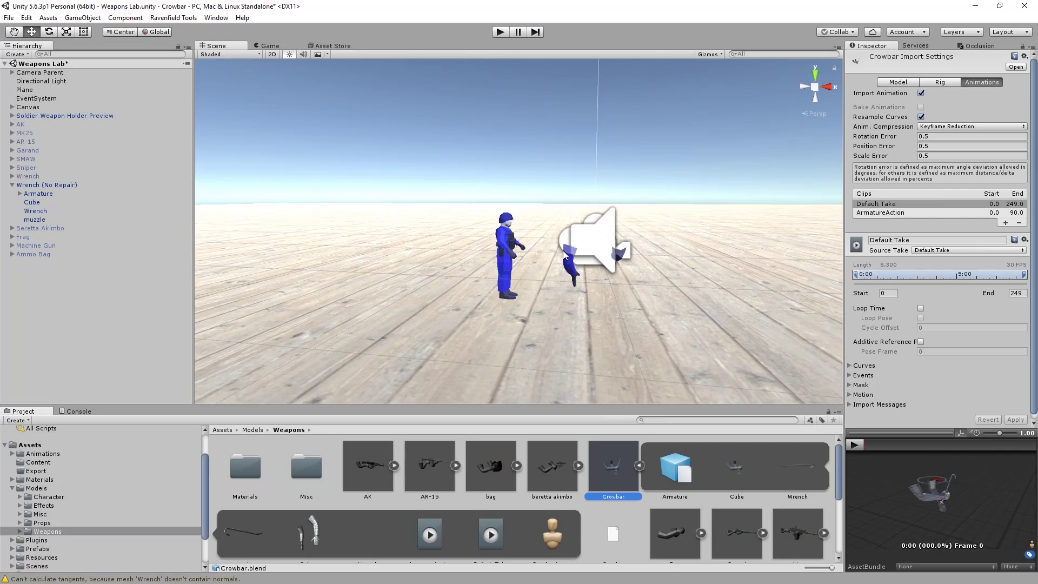
pyautogui.click(22, 184)
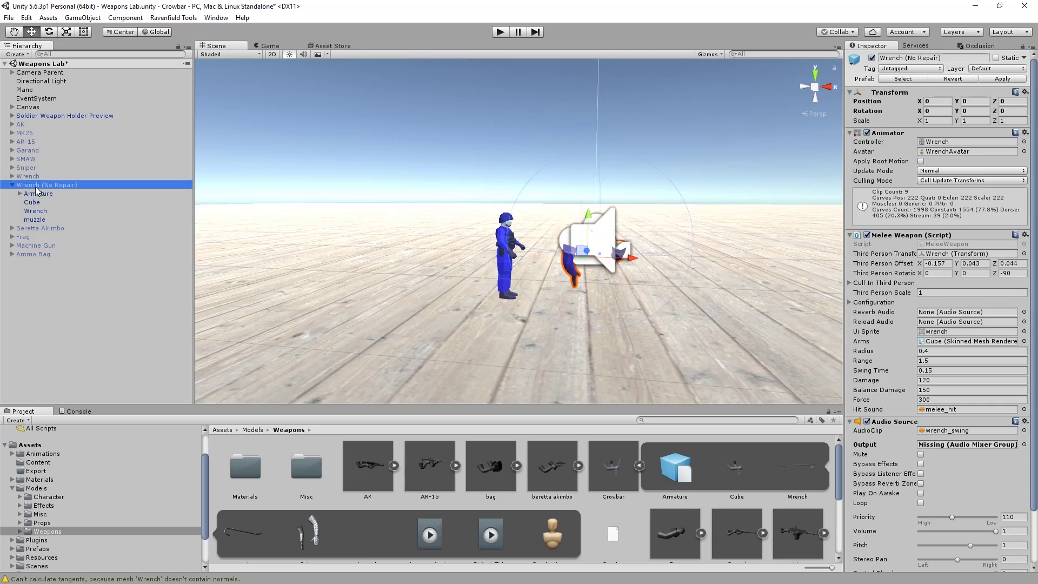
pyautogui.click(43, 185)
pyautogui.write('Crowbar')
pyautogui.press('Return')
# Step: Create a prefab from the Crowbar scene object in the Prefabs/Weapons folder
pyautogui.click(37, 462)
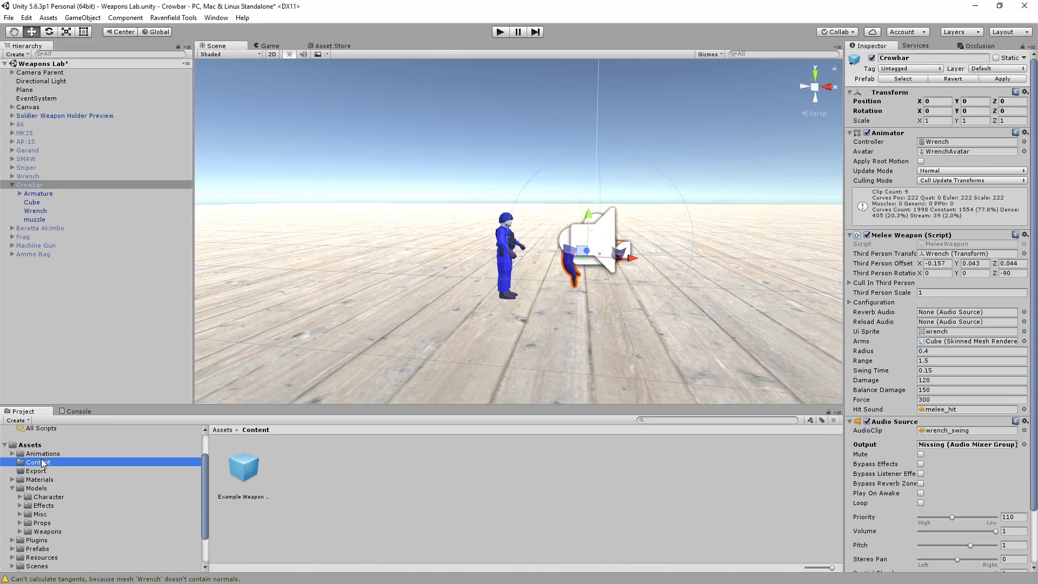
pyautogui.click(39, 550)
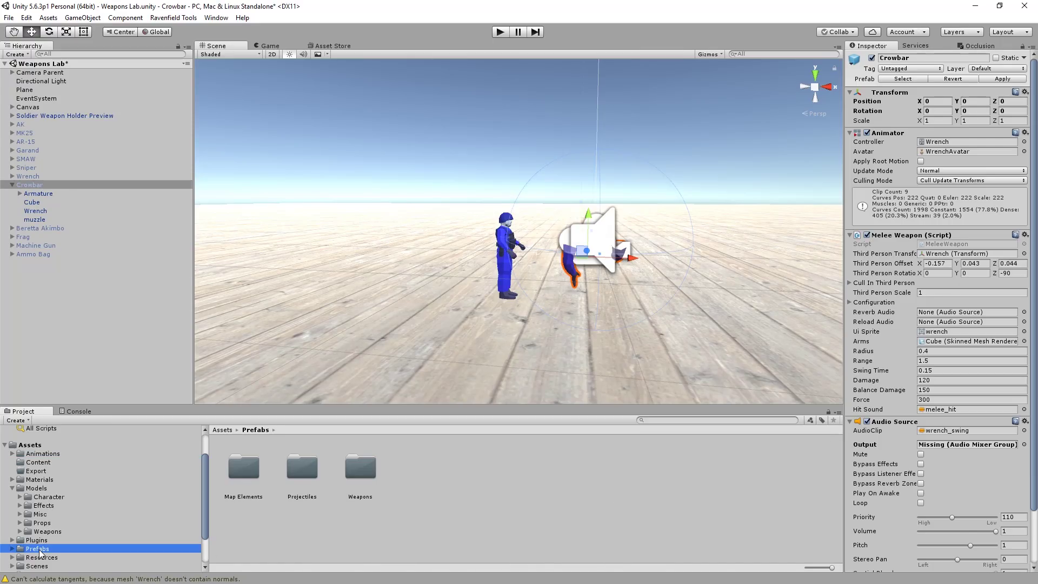
pyautogui.doubleClick(356, 482)
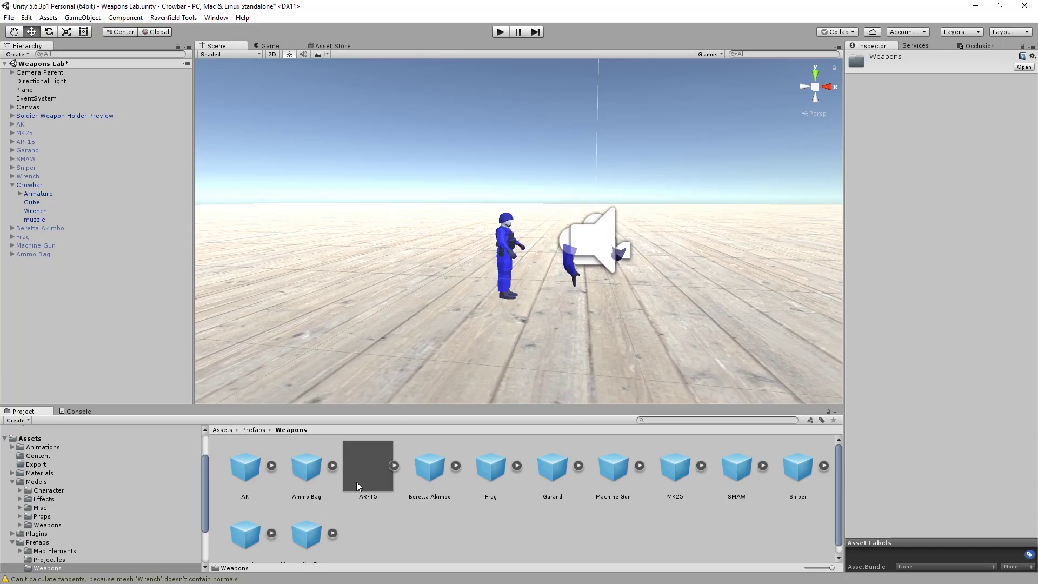
pyautogui.moveTo(36, 186); pyautogui.dragTo(465, 516)
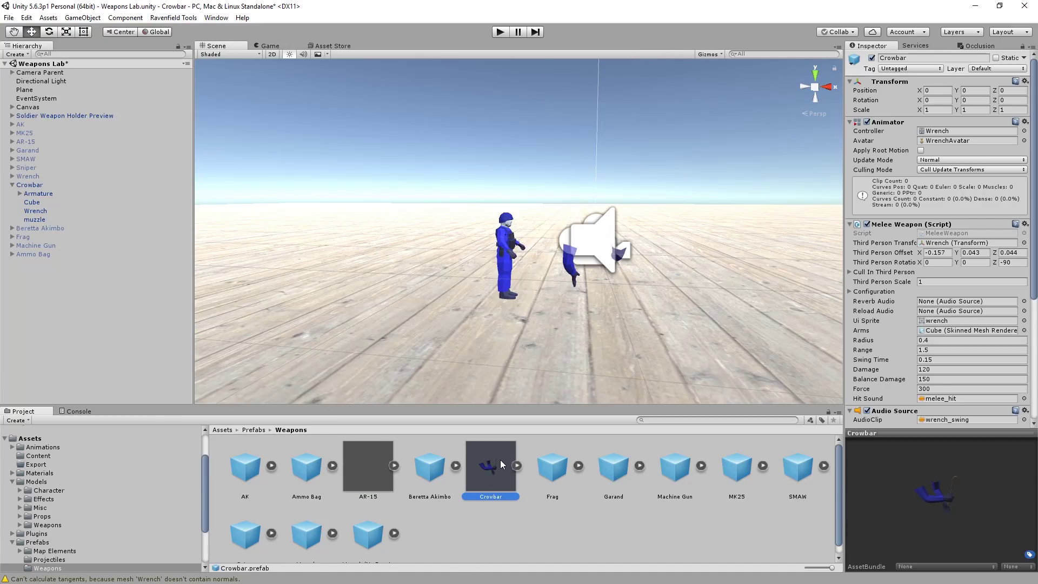
# Step: Duplicate the Example Weapon Content Mod prefab in the Content folder and name the copy Crowbar
pyautogui.click(38, 456)
pyautogui.click(237, 476)
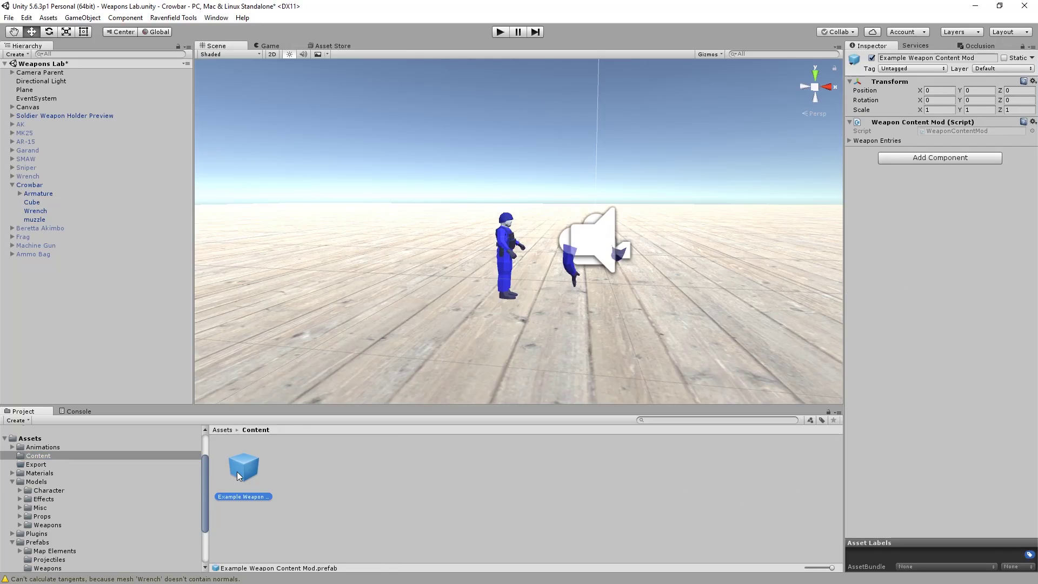
pyautogui.hotkey('ctrl', 'd')
pyautogui.click(307, 502)
pyautogui.click(310, 498)
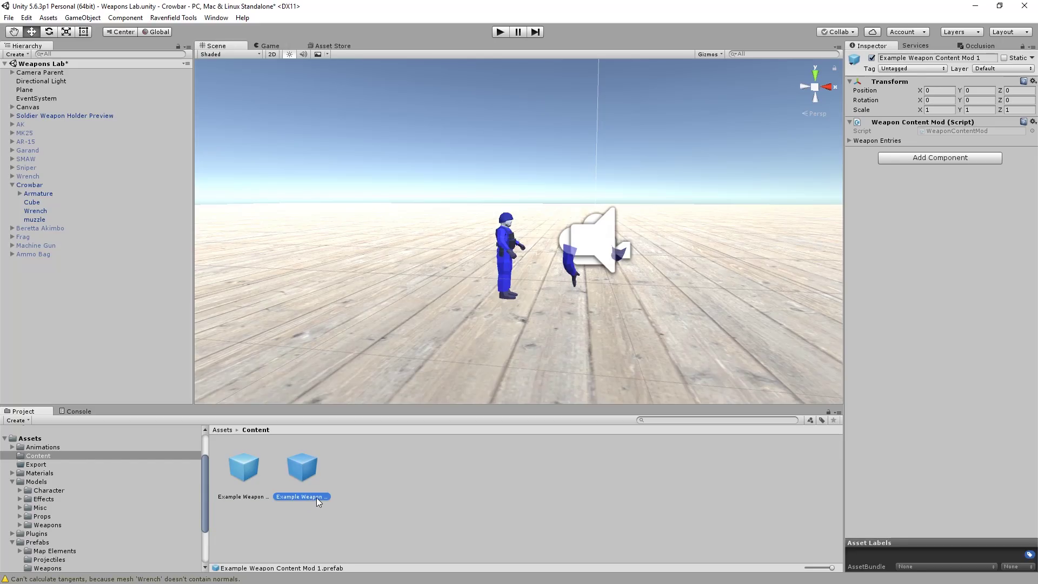
pyautogui.press('F2')
pyautogui.write('Crowbar')
pyautogui.press('Return')
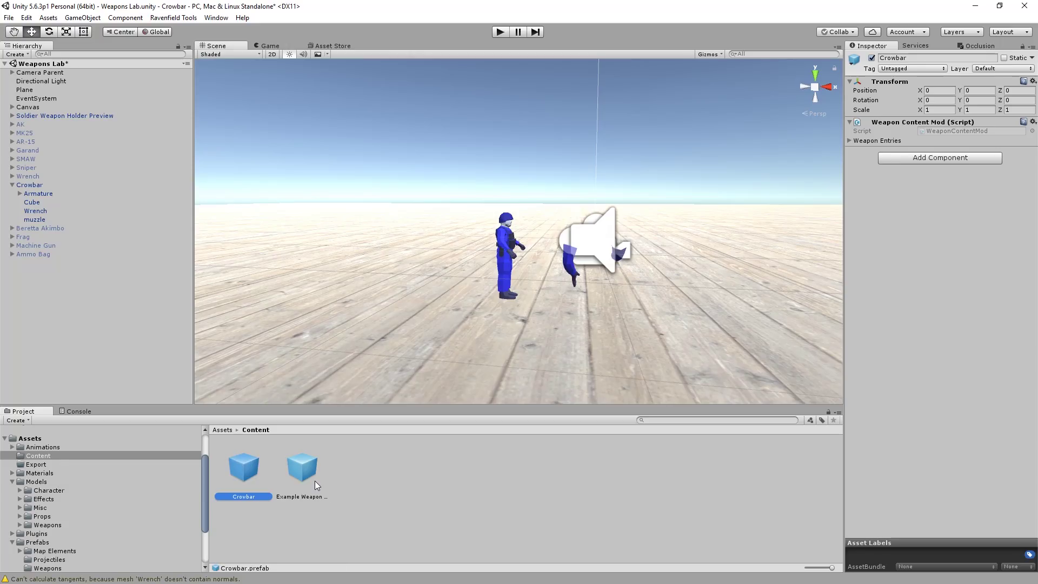
# Step: Reduce the Crowbar content mod's weapon entries to 1 and name the remaining entry CROWBAR
pyautogui.click(851, 141)
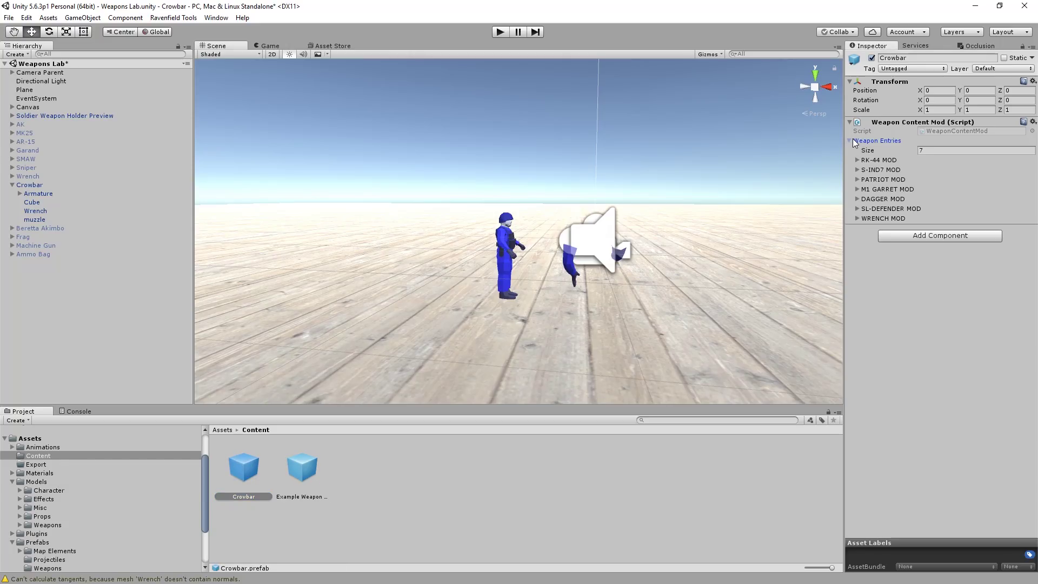
pyautogui.click(939, 150)
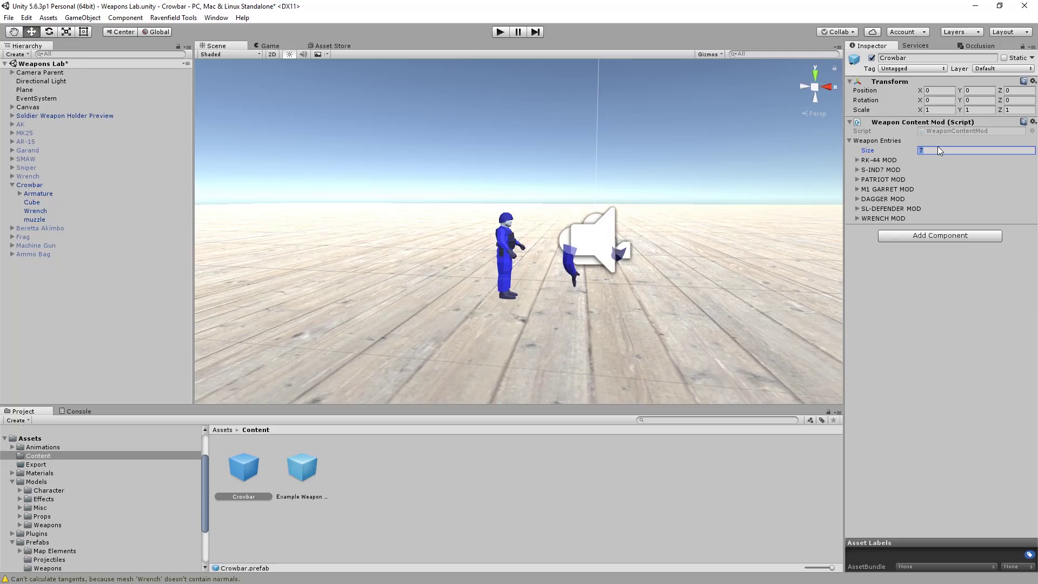
pyautogui.click(858, 159)
pyautogui.click(1001, 167)
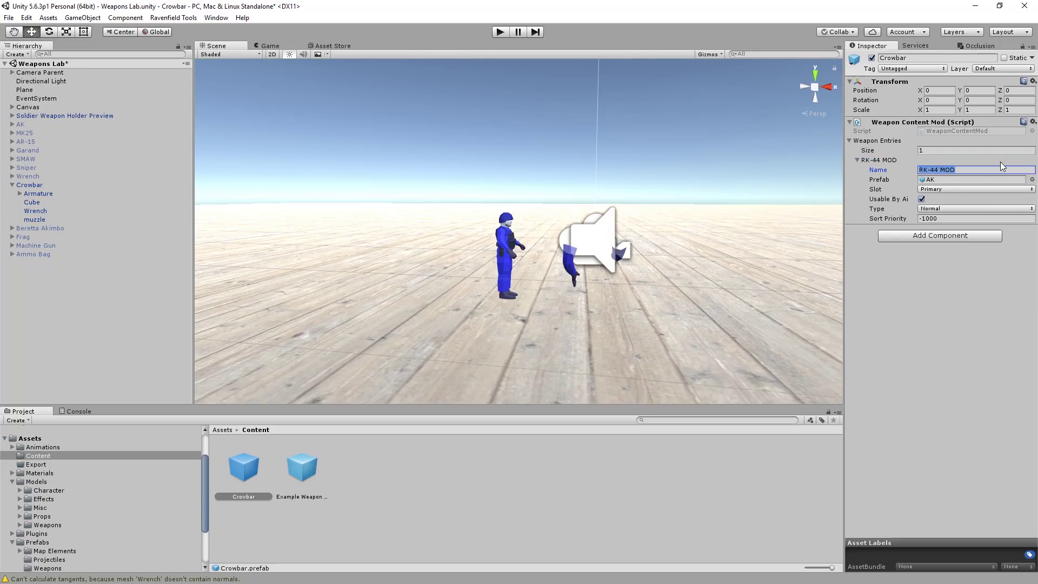
pyautogui.write('CROWBAR')
pyautogui.press('Return')
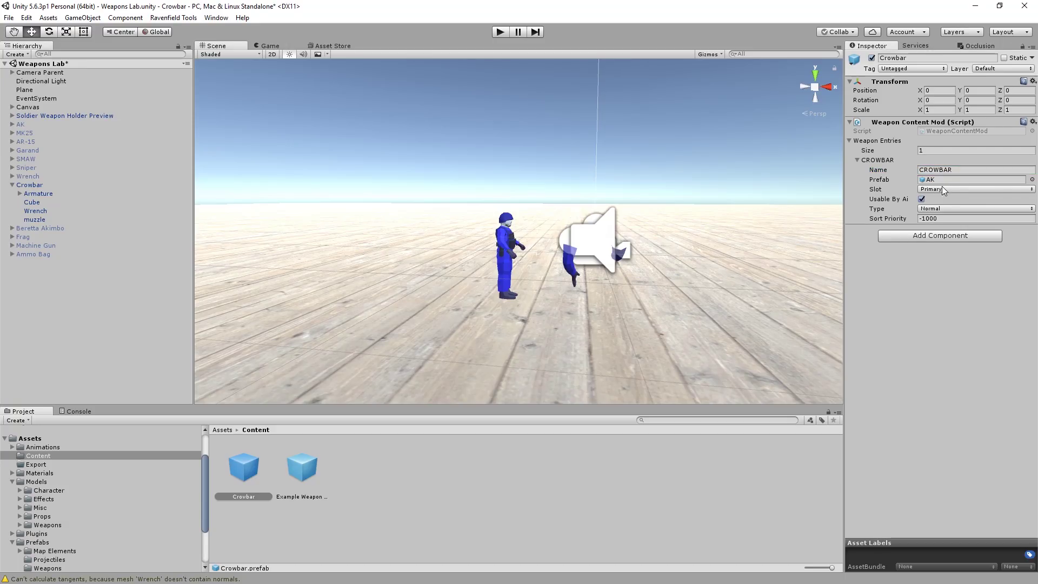
# Step: Assign the Crowbar prefab from Assets/Prefabs/Weapons as the CROWBAR entry's prefab
pyautogui.click(1032, 179)
pyautogui.write('crow')
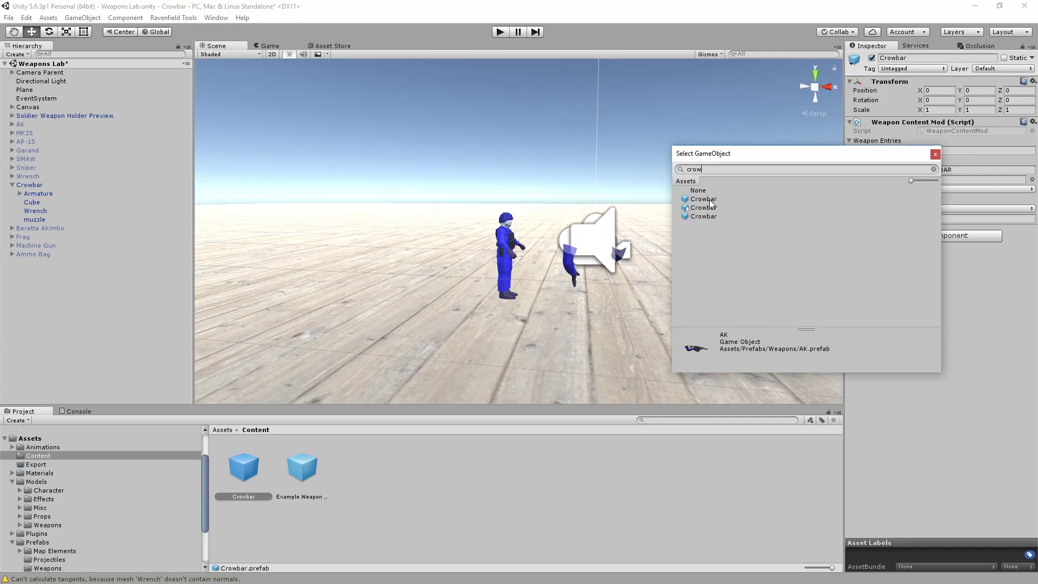
pyautogui.click(708, 198)
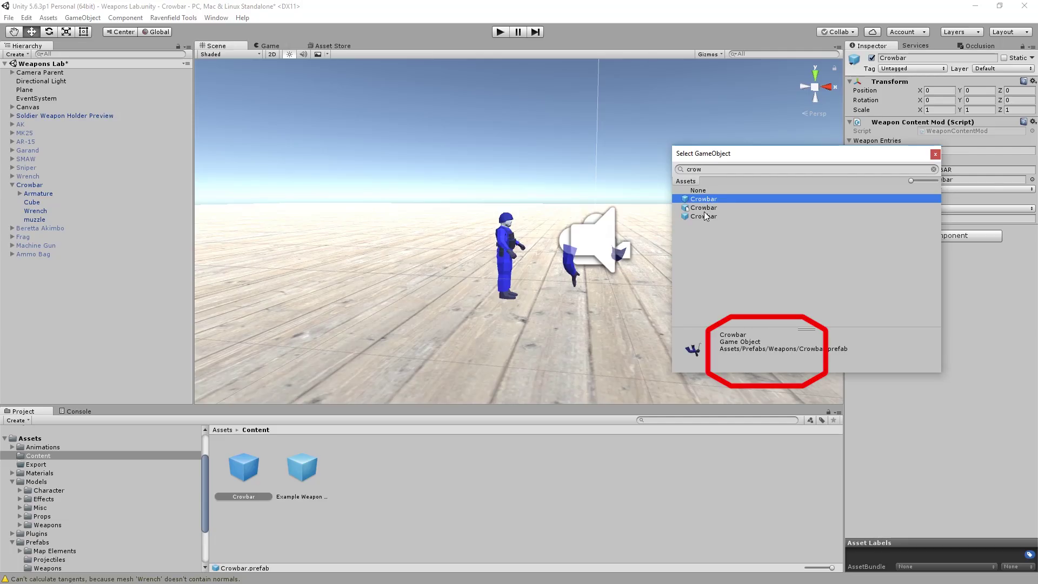
pyautogui.press('Down')
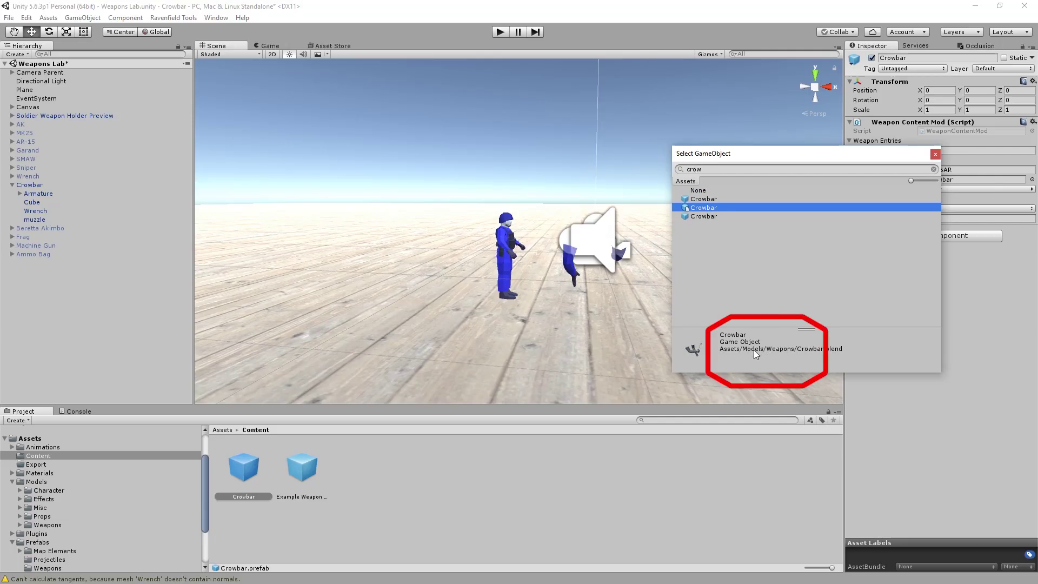
pyautogui.press('Down')
pyautogui.press('Up')
pyautogui.press('Up')
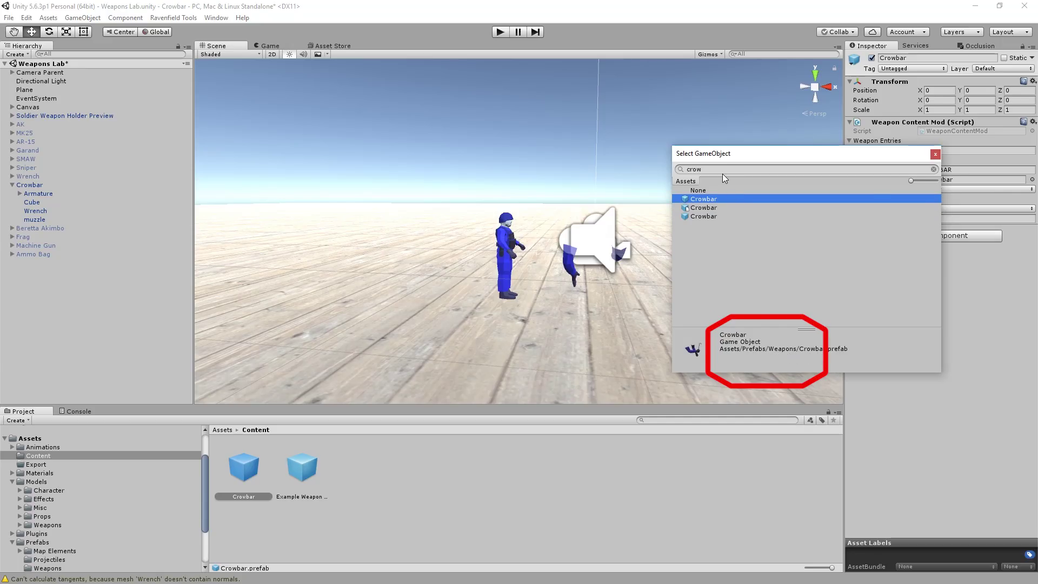
# Step: Set the CROWBAR entry's slot to Gear with type Normal, and collapse the entry
pyautogui.click(948, 190)
pyautogui.click(948, 224)
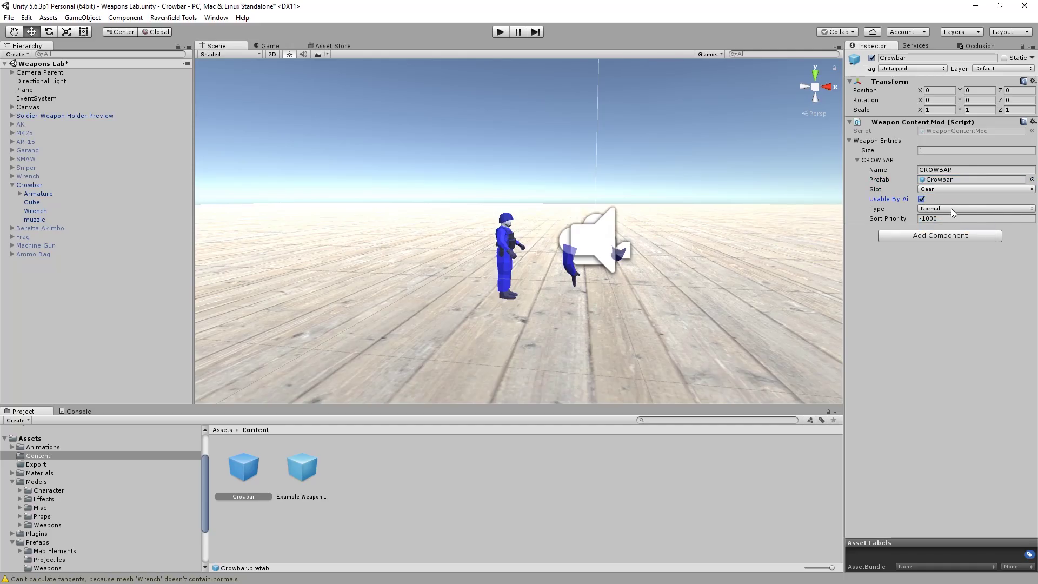
pyautogui.click(952, 208)
pyautogui.click(871, 213)
pyautogui.click(928, 220)
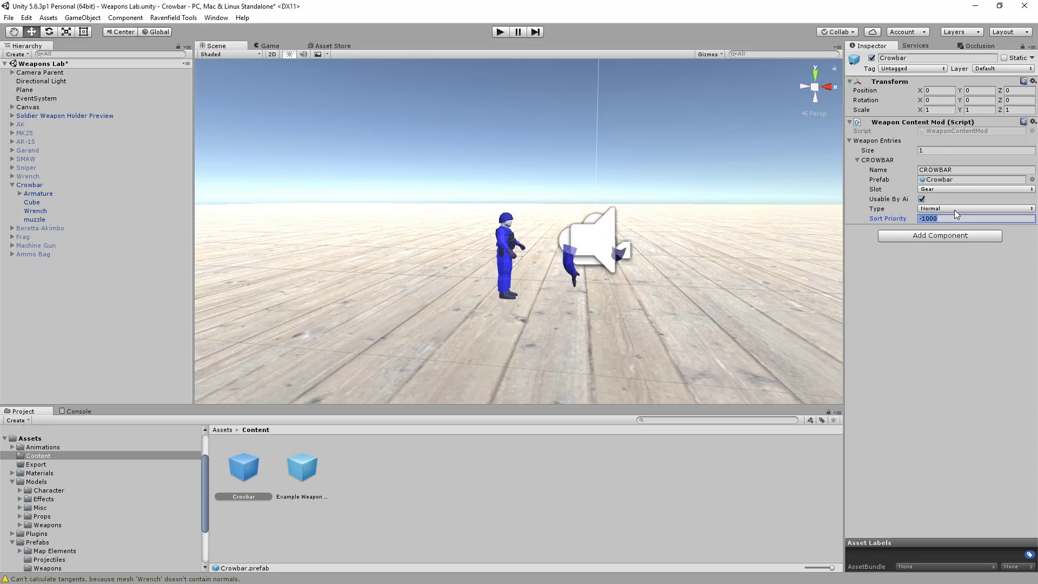
pyautogui.click(858, 161)
# Step: Export the Crowbar content mod from the Content folder with Ravenfield Tools
pyautogui.click(243, 469)
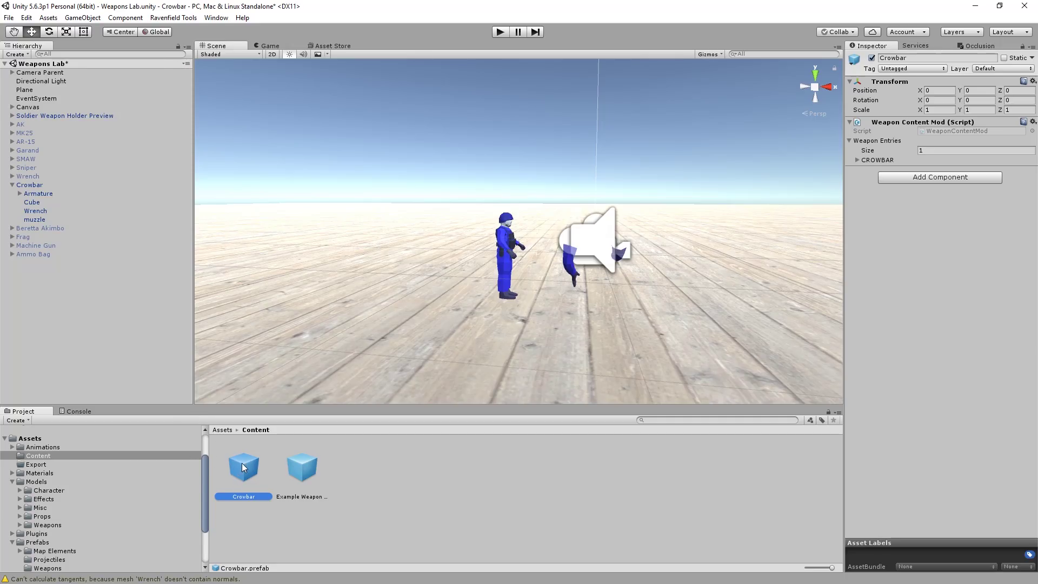
pyautogui.click(173, 18)
pyautogui.moveTo(194, 45)
pyautogui.click(309, 42)
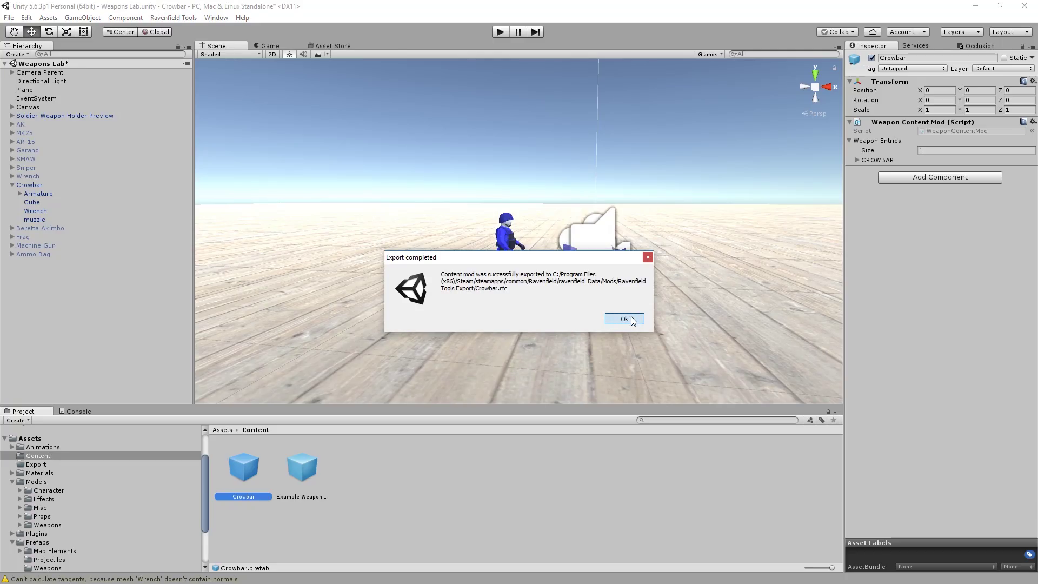
pyautogui.click(628, 319)
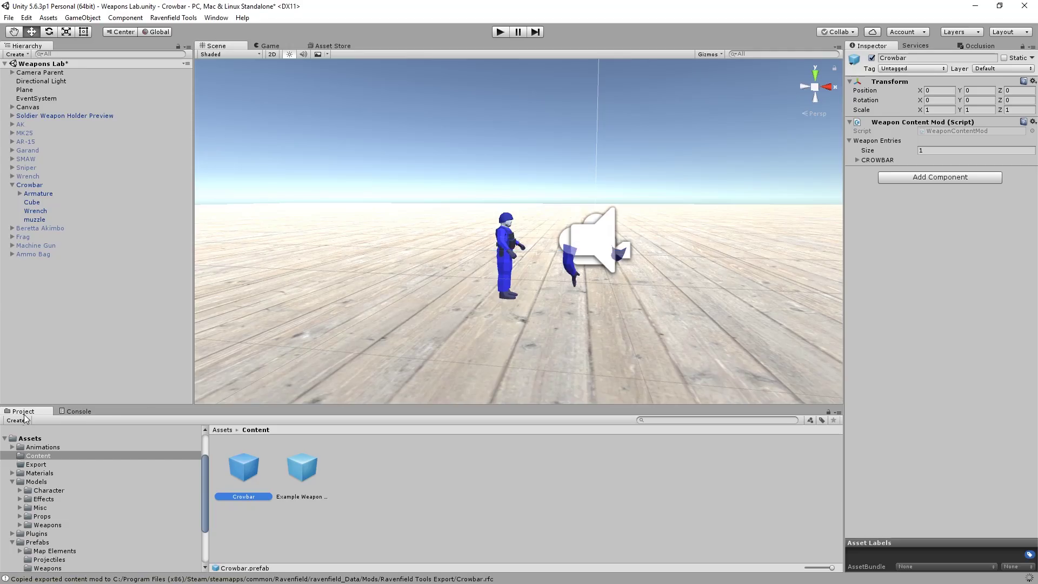
# Step: Review the export's build messages in the console, and return to the project files
pyautogui.click(76, 410)
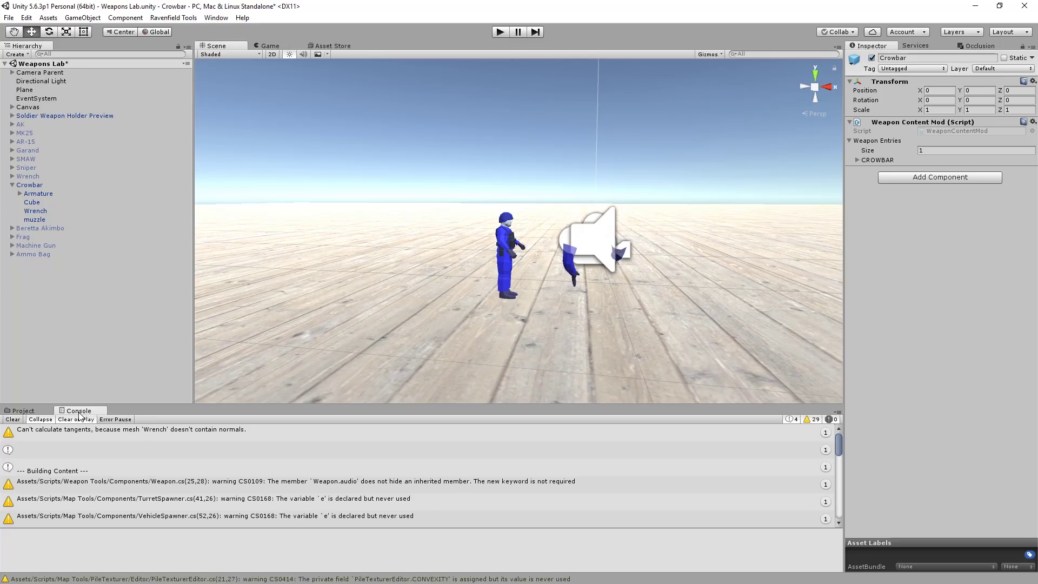
pyautogui.scroll(-10, 357, 449)
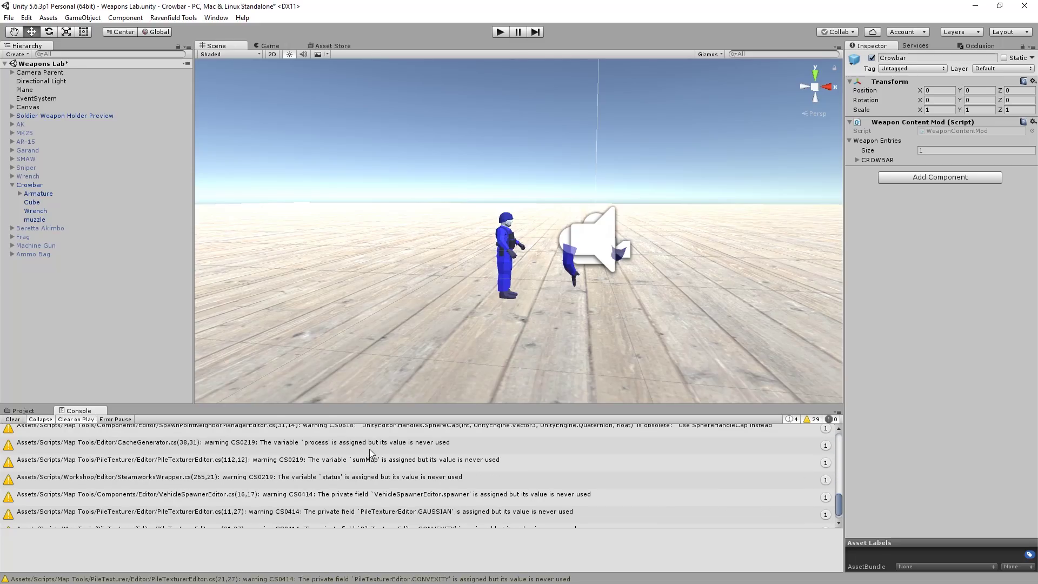
pyautogui.click(22, 410)
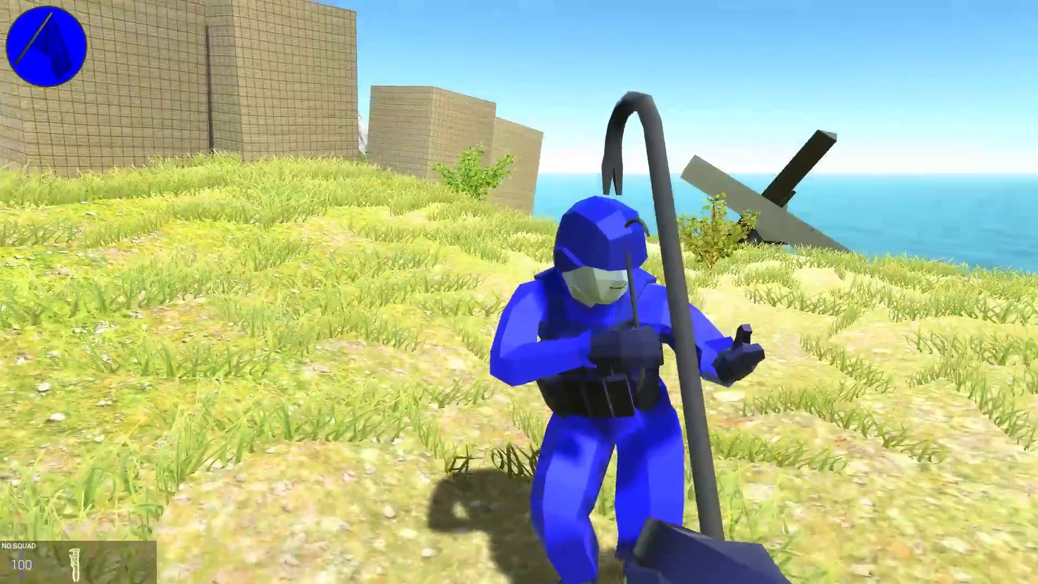
pyautogui.click(519, 292)
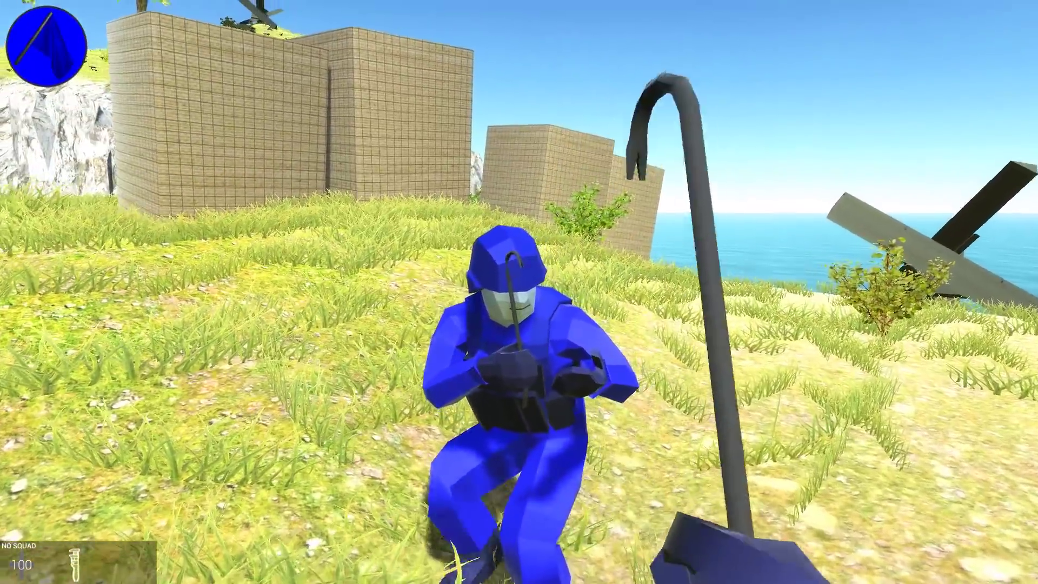
pyautogui.click(519, 292)
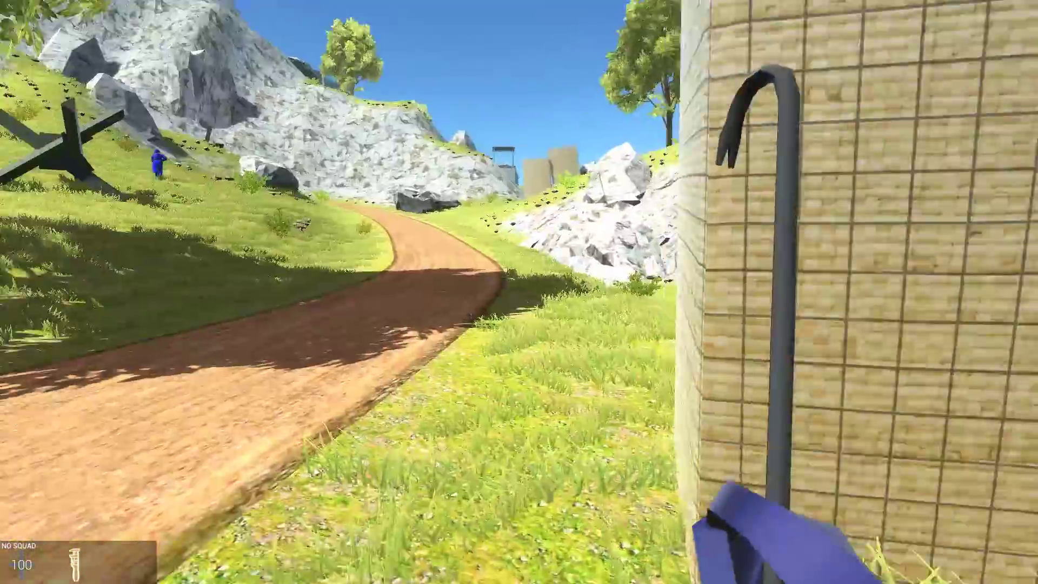
pyautogui.press('w')
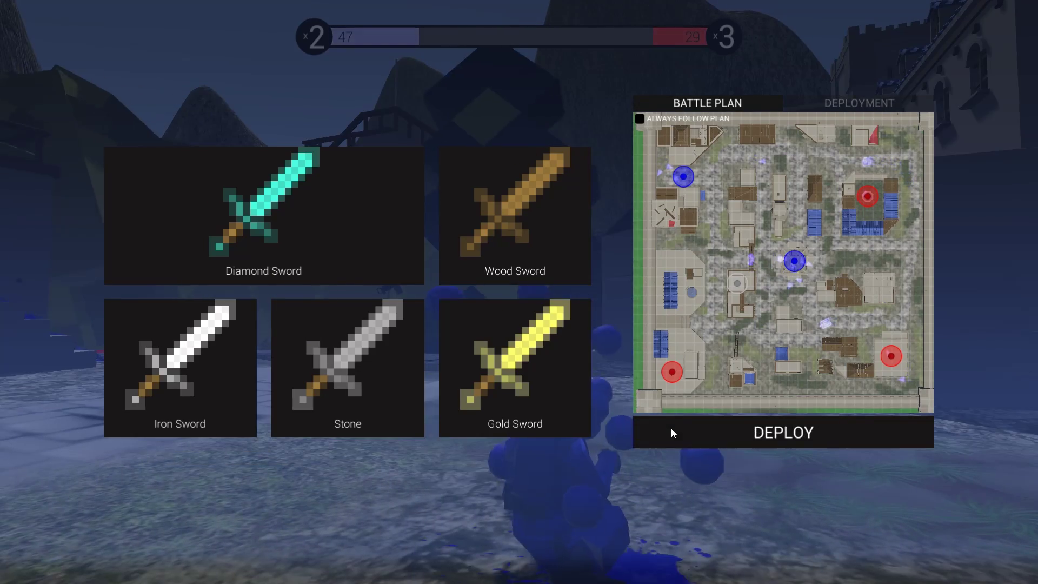
pyautogui.click(671, 429)
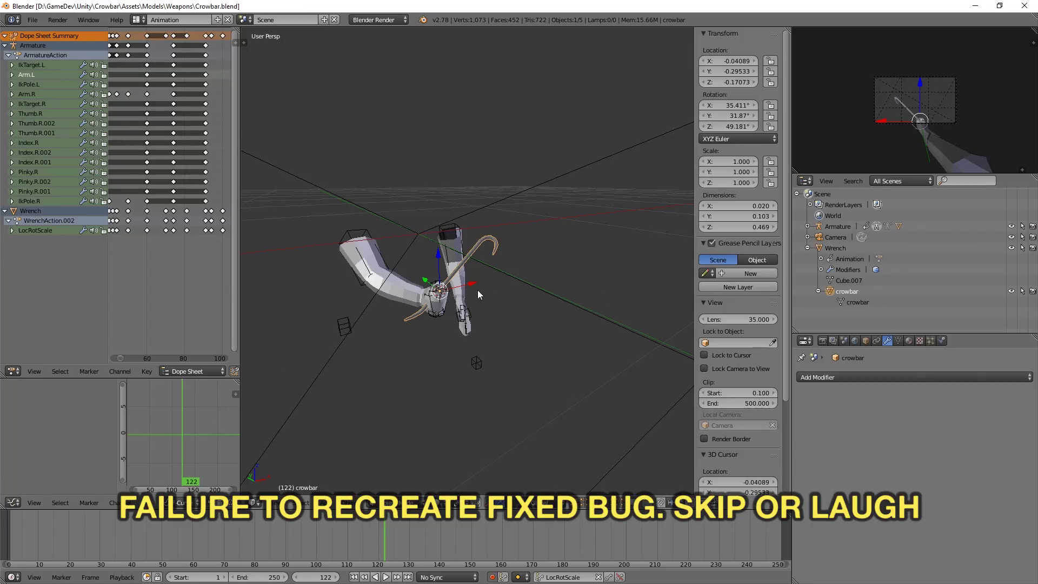
# Step: Switch to Blender, scale the crowbar object up by a factor of 10 in Object Mode, and save the file
pyautogui.moveTo(478, 289); pyautogui.dragTo(479, 252, button='middle')
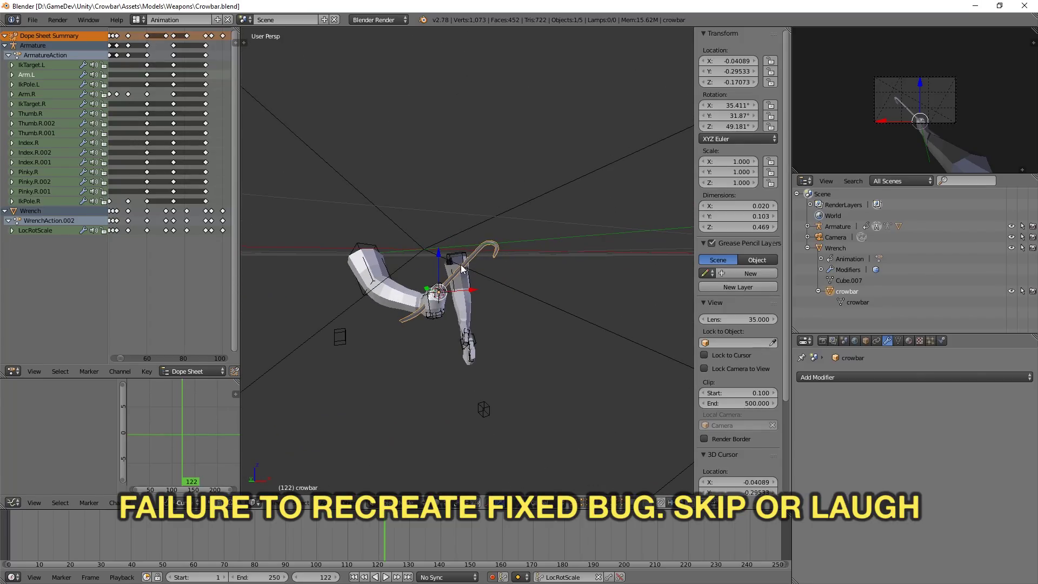
pyautogui.press('Tab')
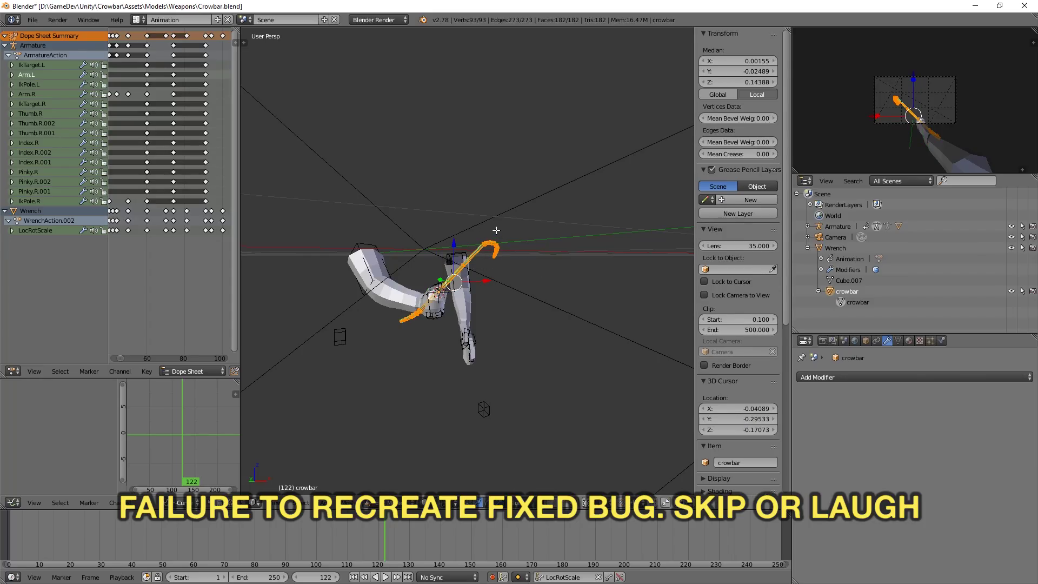
pyautogui.scroll(9, 496, 241)
pyautogui.scroll(-8, 496, 241)
pyautogui.press('Tab')
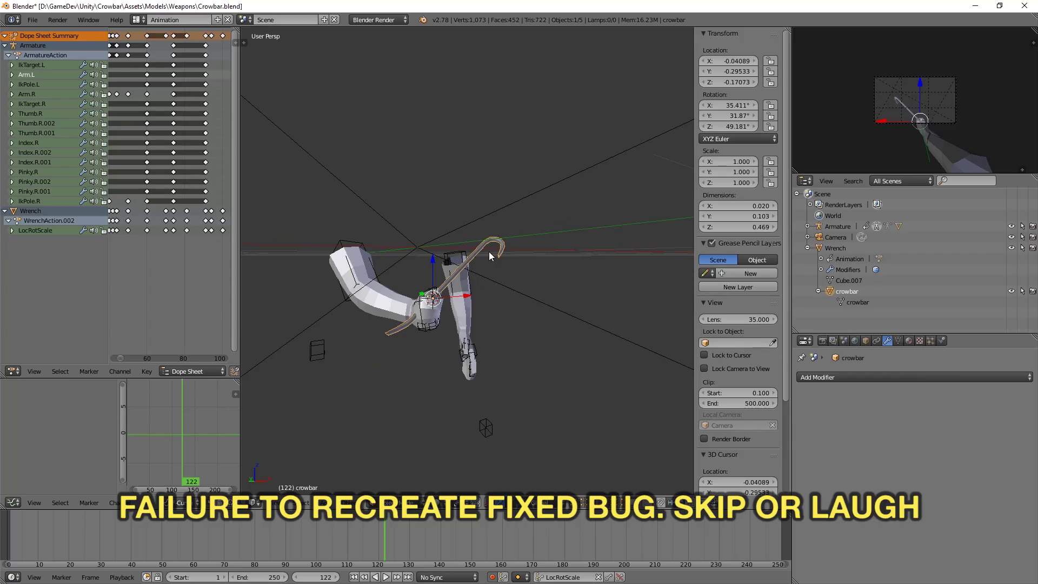
pyautogui.press('s')
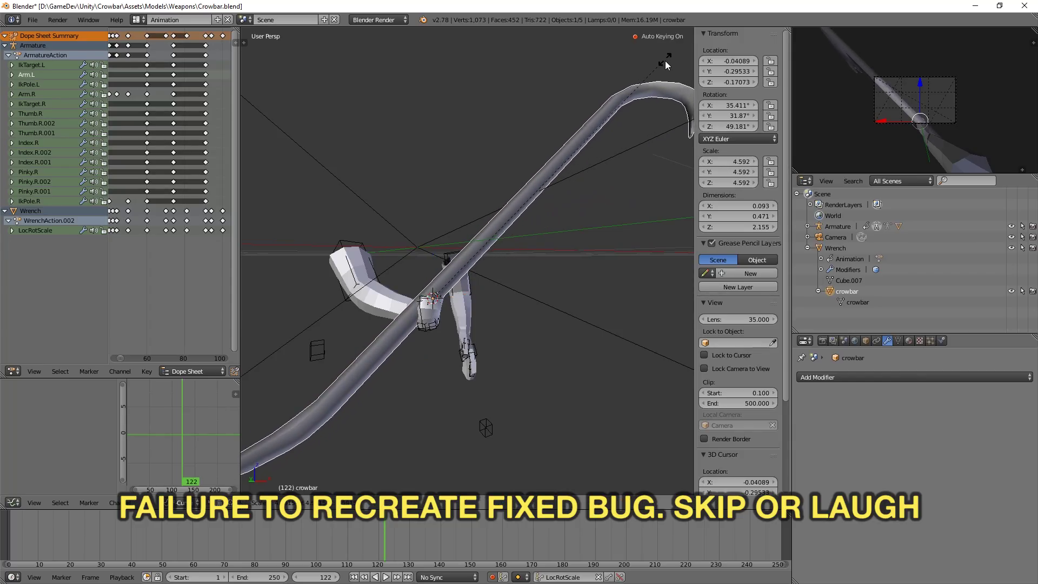
pyautogui.write('10')
pyautogui.press('Return')
pyautogui.scroll(-7, 611, 157)
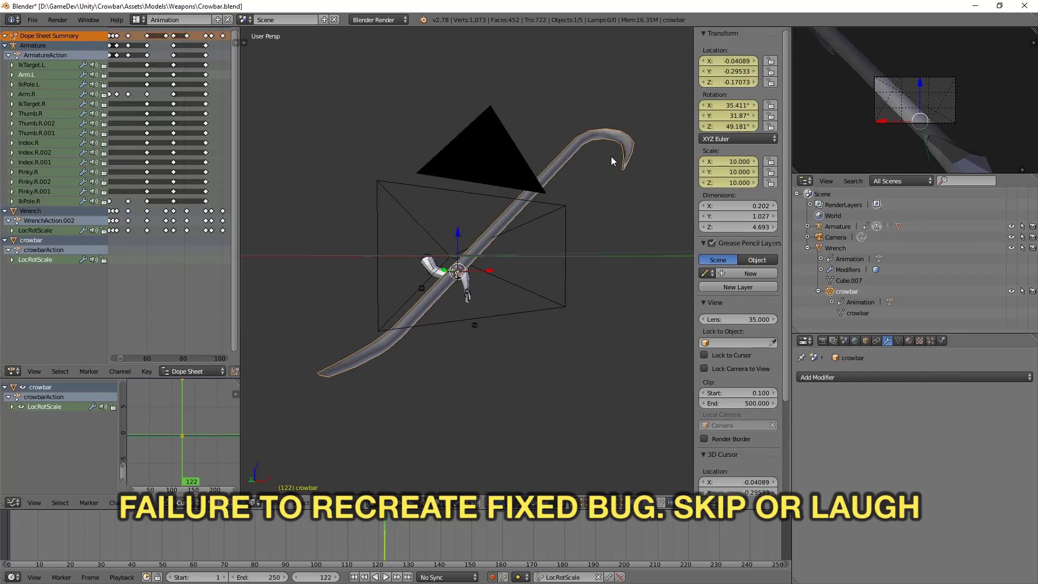
pyautogui.hotkey('ctrl', 's')
pyautogui.click(562, 215)
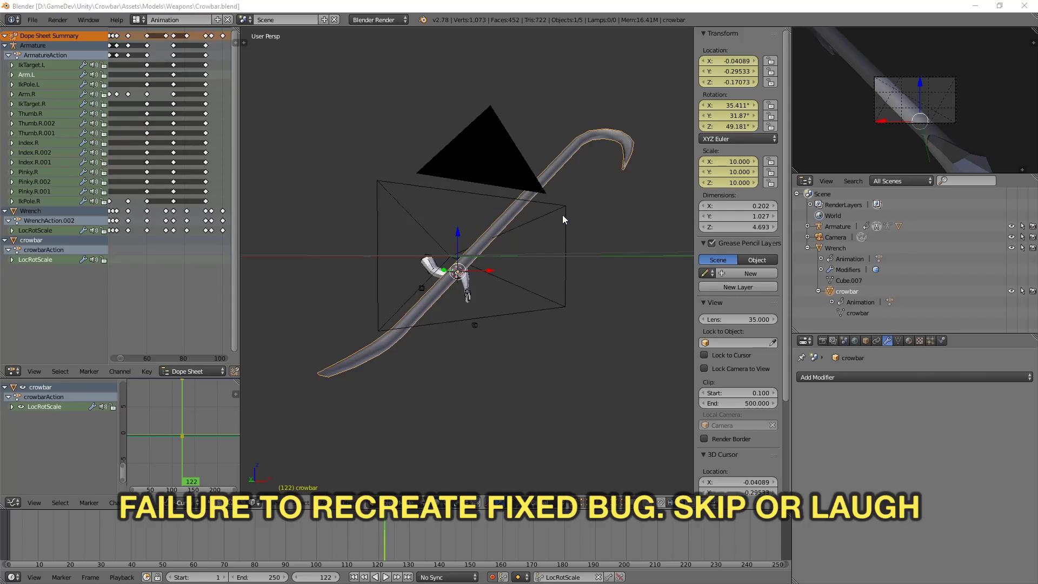
# Step: Switch to Unity and test the crowbar's swings in Play mode, then stop the test
pyautogui.hotkey('alt', 'Tab')
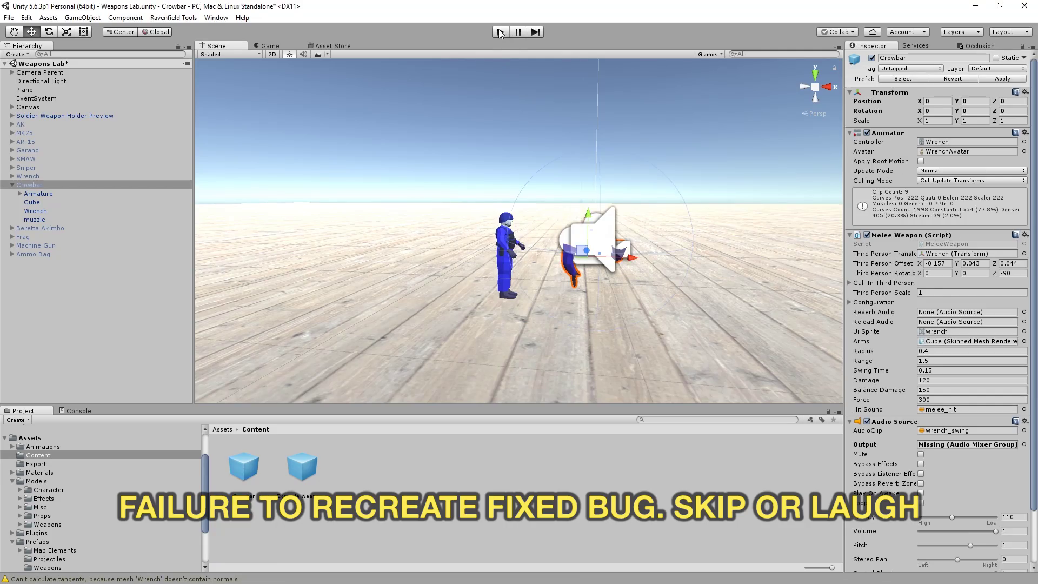
pyautogui.click(500, 33)
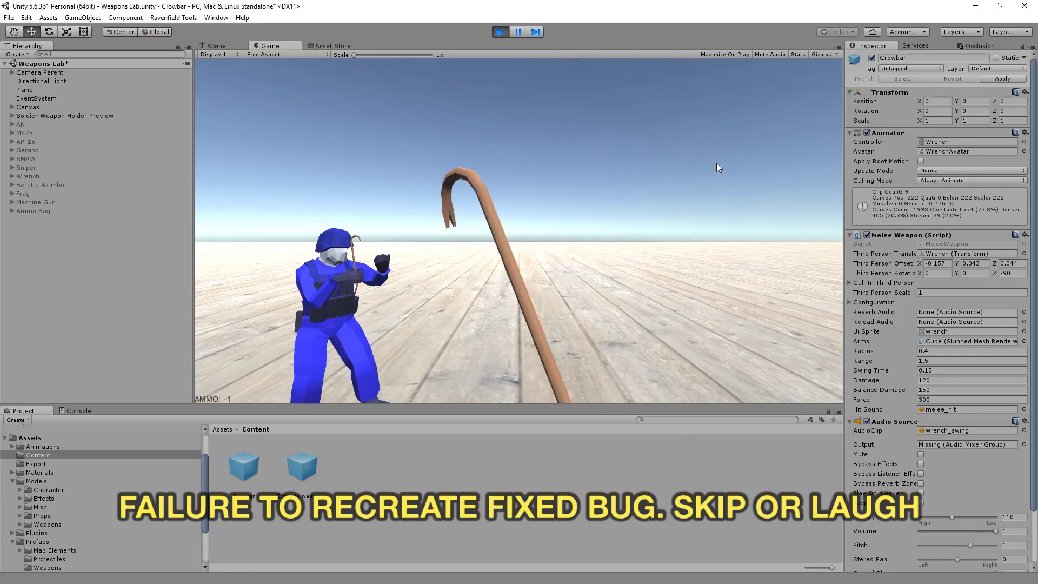
pyautogui.click(644, 148)
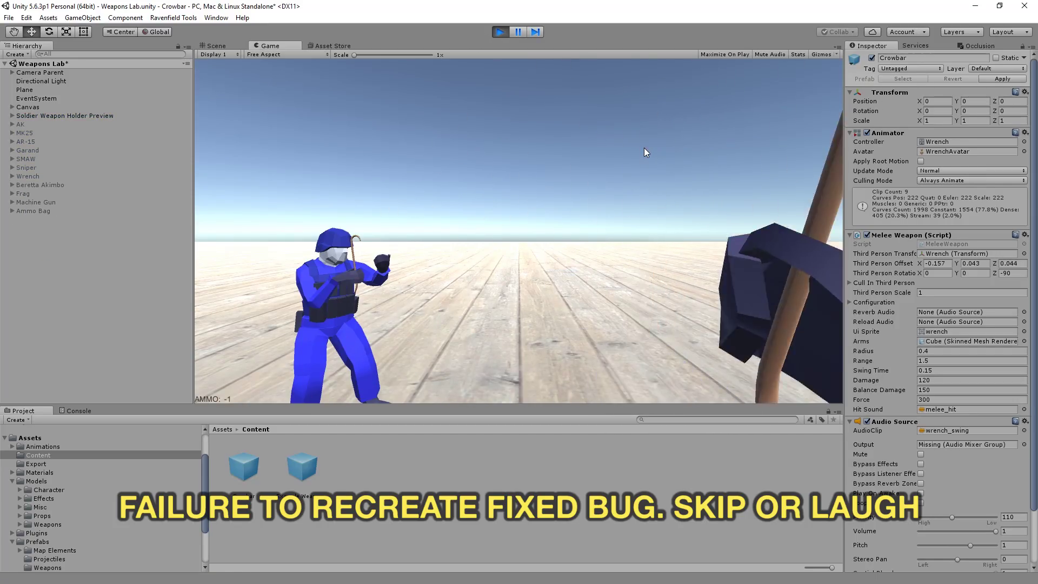
pyautogui.click(409, 252)
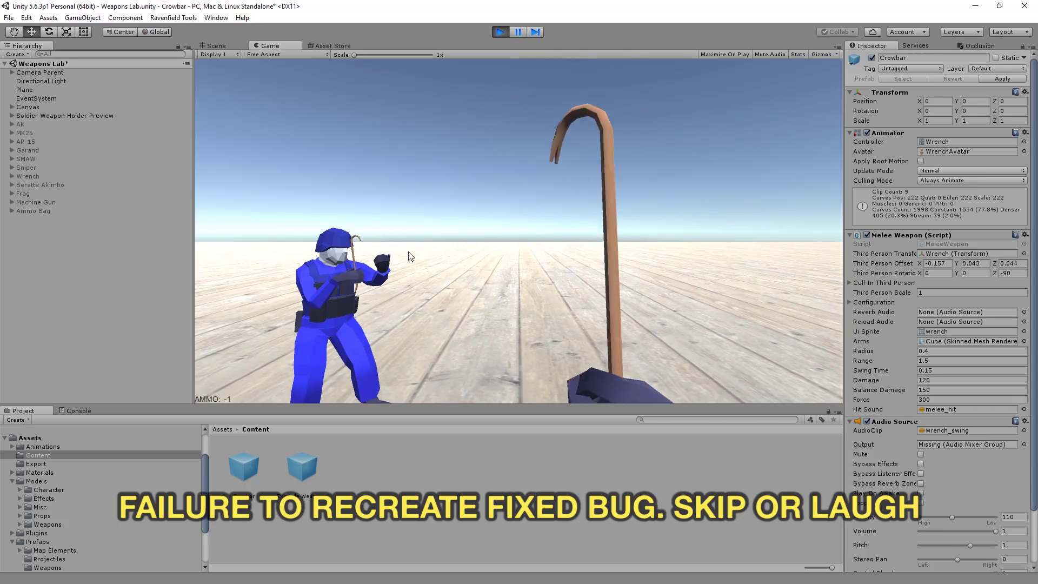
pyautogui.hotkey('ctrl', 'p')
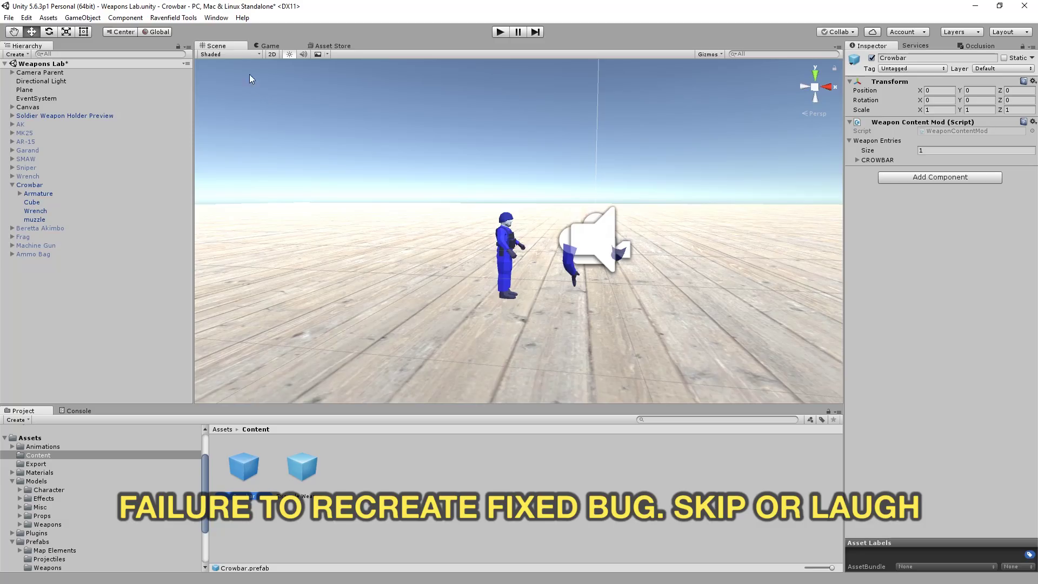
# Step: Export the selected Crowbar content mod again with the changed model
pyautogui.click(173, 17)
pyautogui.moveTo(217, 42)
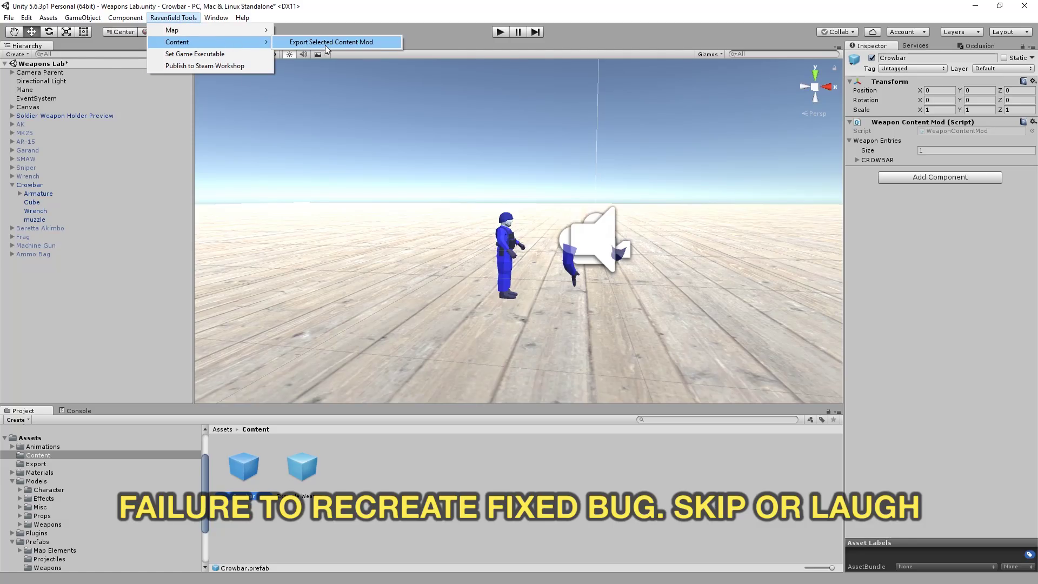
pyautogui.click(327, 43)
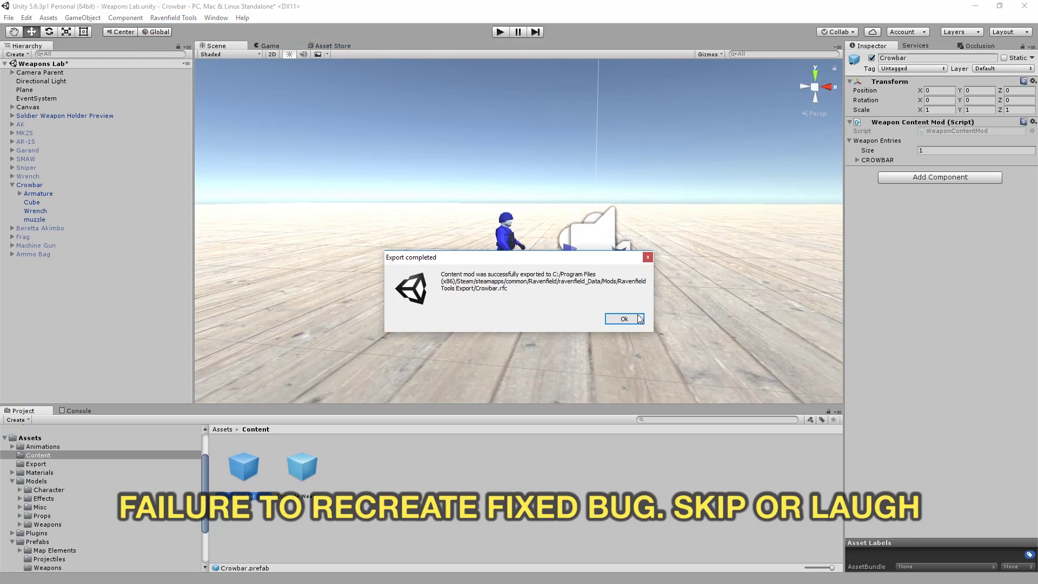
pyautogui.click(624, 319)
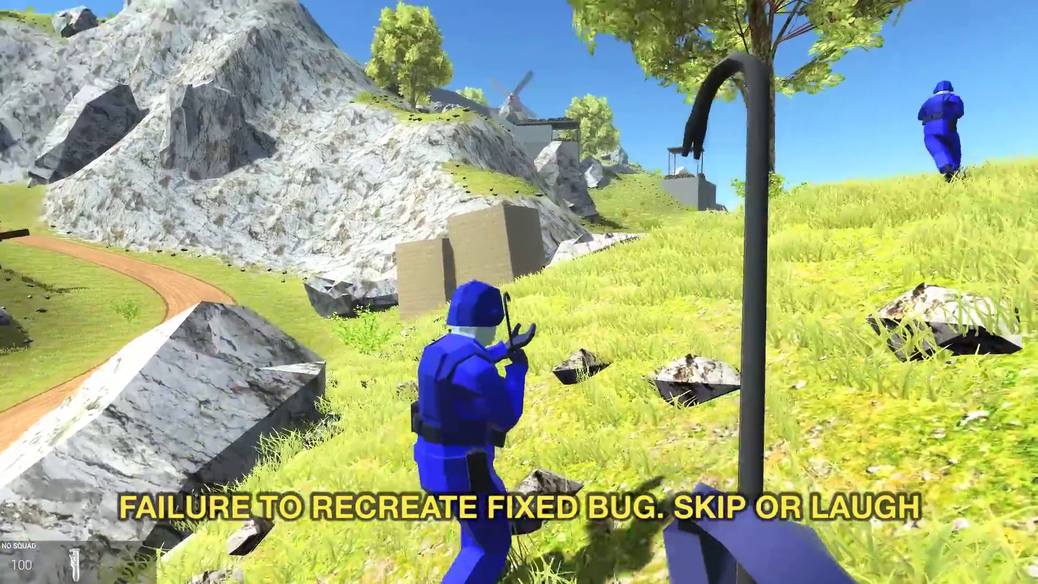
pyautogui.click(520, 292)
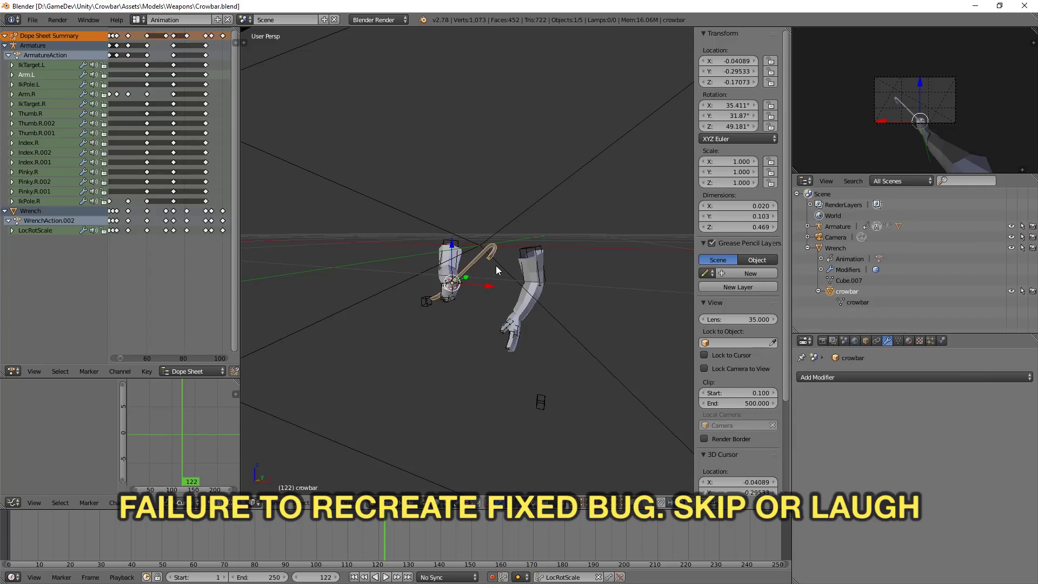
# Step: Switch to Blender and scale the crowbar object up by a factor of 5 in Object Mode
pyautogui.press('s')
pyautogui.press('5')
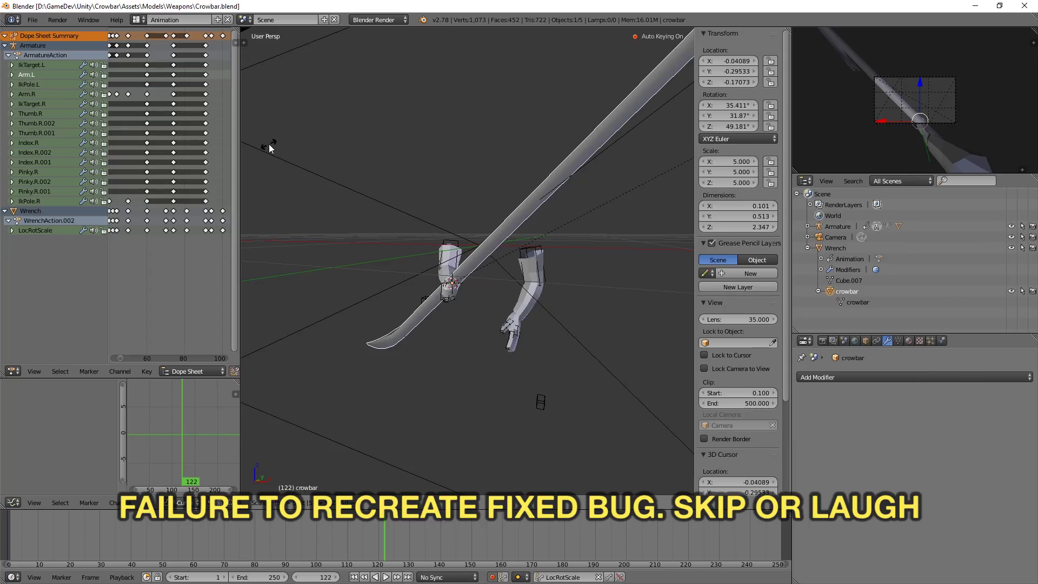
pyautogui.press('Return')
# Step: Scale the crowbar's mesh by 0.2 in Edit Mode, save the Blender file and switch to Unity
pyautogui.press('Tab')
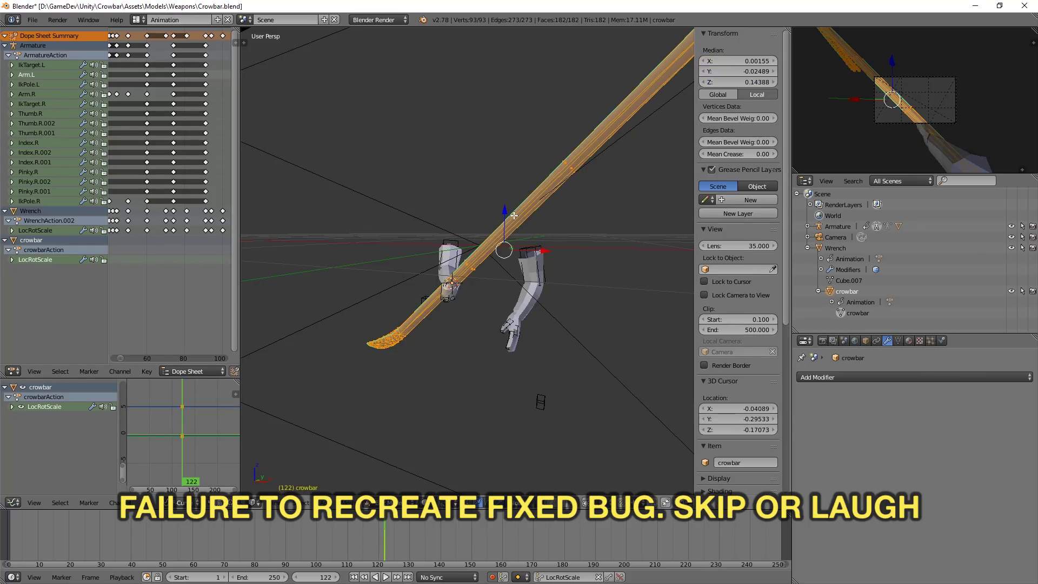
pyautogui.press('s')
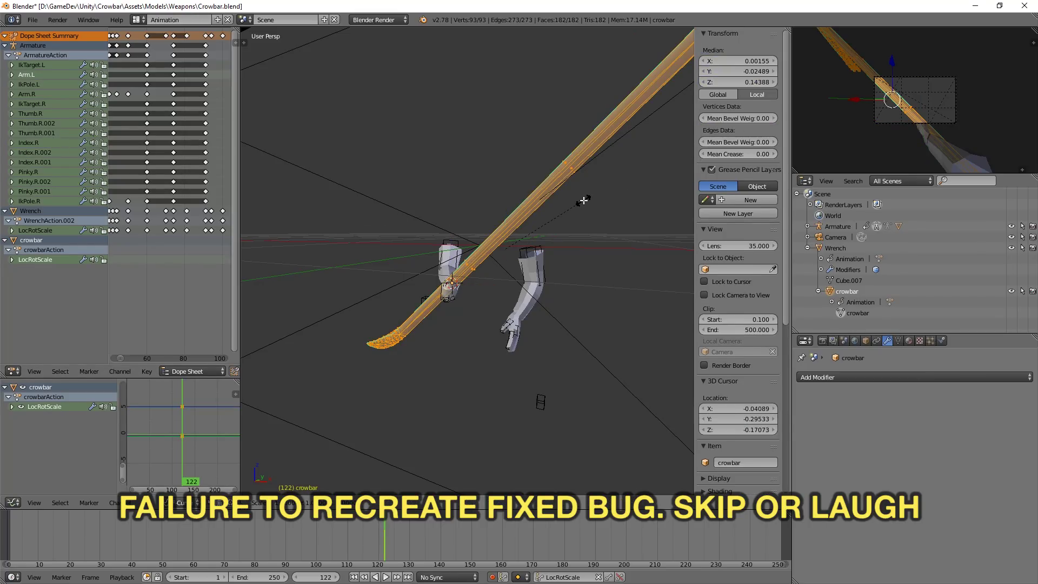
pyautogui.press('2')
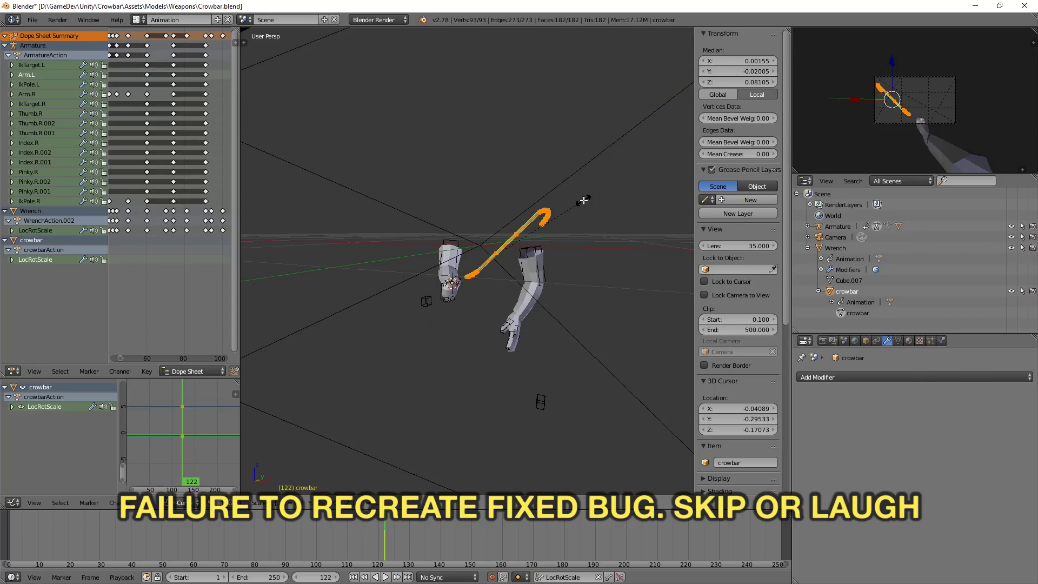
pyautogui.press('Return')
pyautogui.hotkey('ctrl', 's')
pyautogui.hotkey('alt', 'Tab')
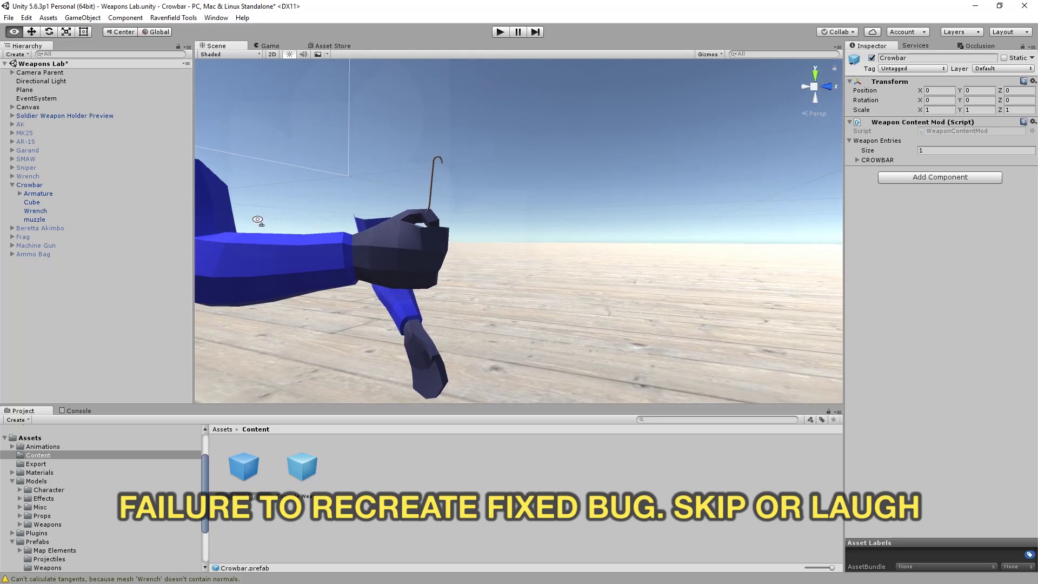
# Step: Start Play mode to preview the rescaled crowbar and open the Ravenfield content tools for the selected Crowbar mod
pyautogui.click(500, 31)
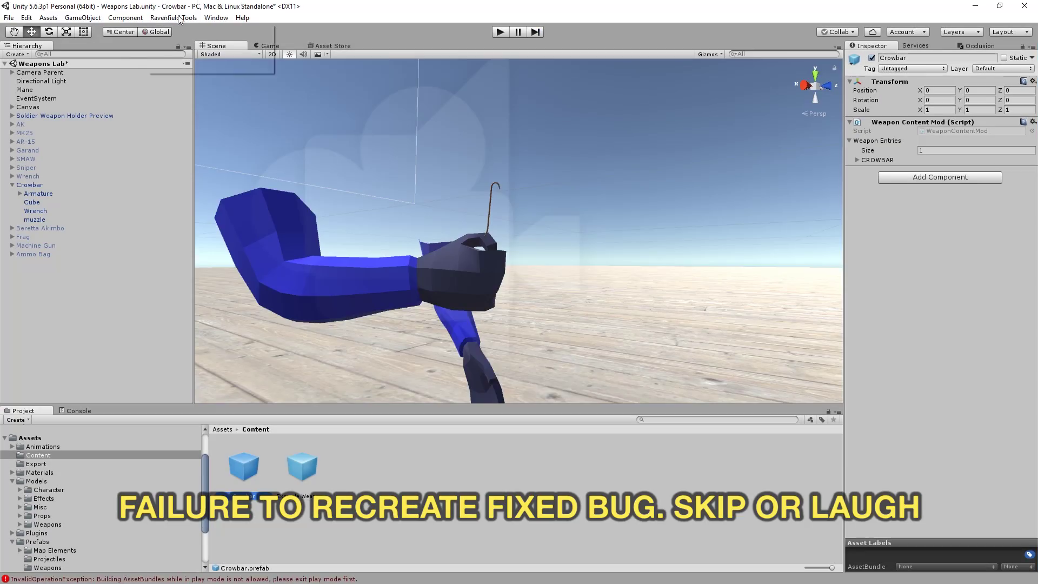
pyautogui.click(173, 17)
pyautogui.moveTo(196, 42)
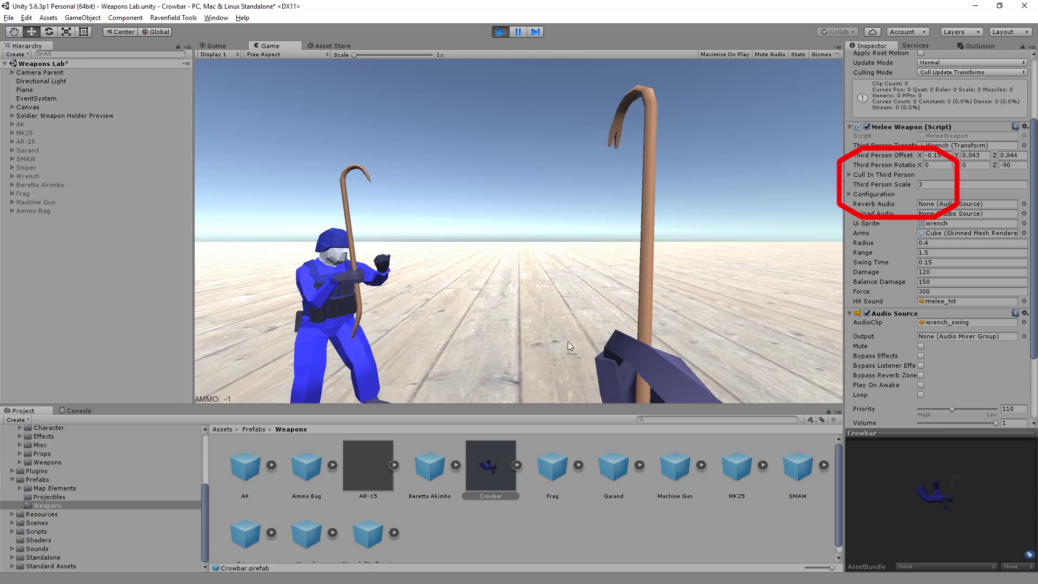
# Step: Stop the test, set the Crowbar prefab's Third Person Scale to 1, and test a swing again in Play mode
pyautogui.click(934, 188)
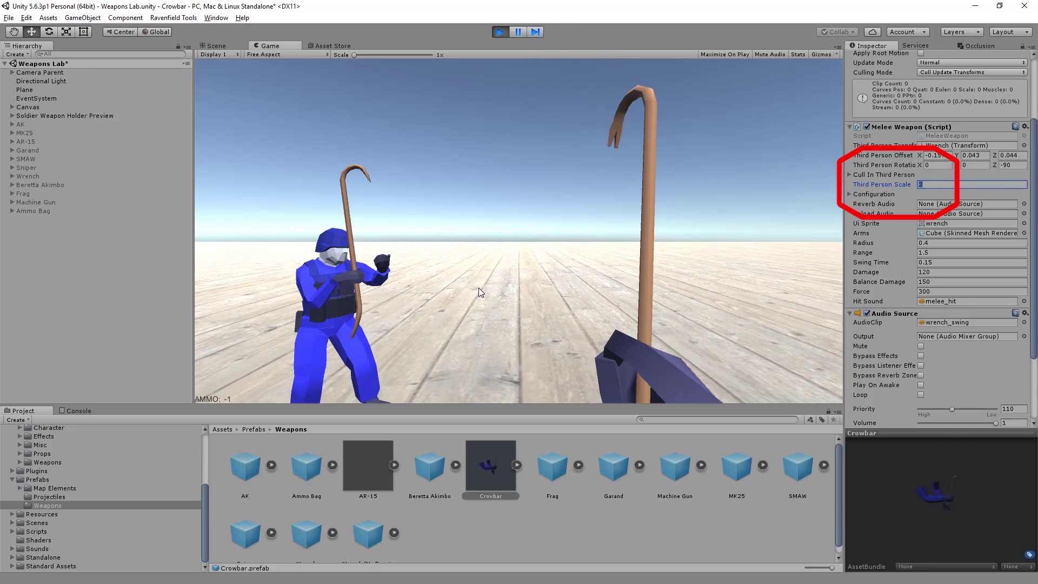
pyautogui.hotkey('ctrl', 'p')
pyautogui.click(936, 183)
pyautogui.write('1')
pyautogui.hotkey('ctrl', 'p')
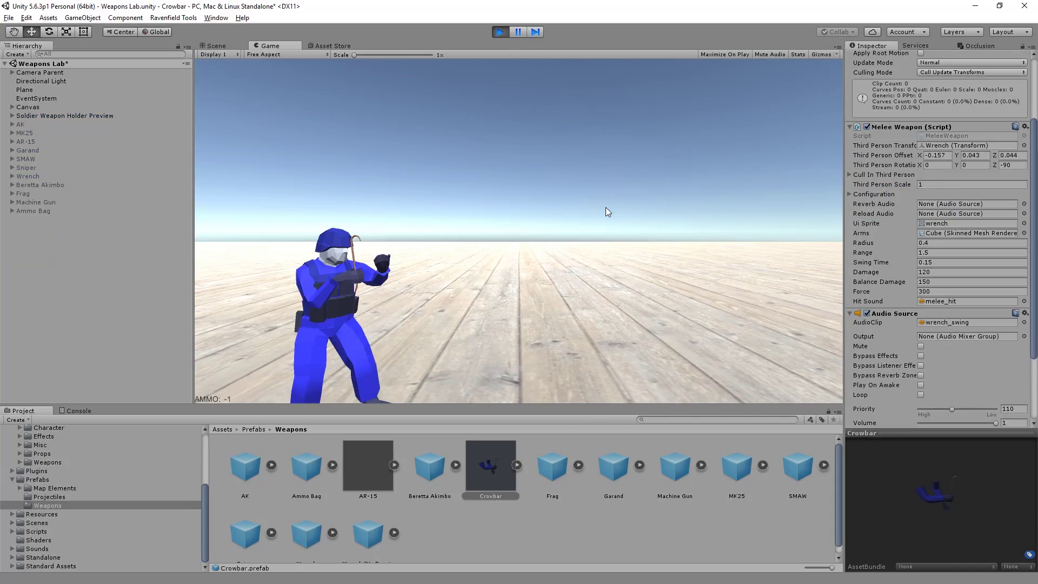
pyautogui.click(612, 219)
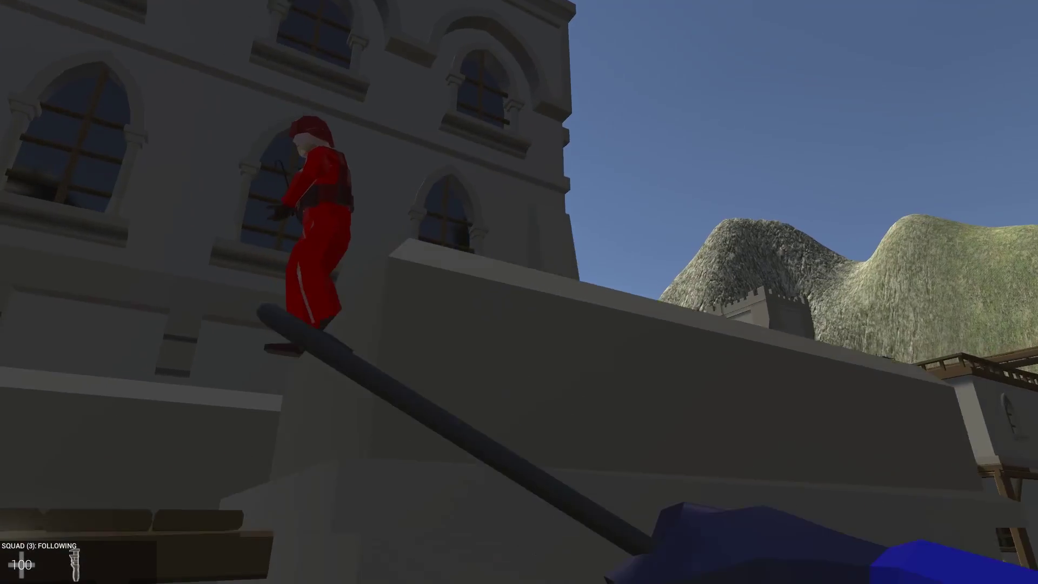
# Step: Test the crowbar in a Ravenfield match by moving through the town and swinging it at enemy soldiers
pyautogui.click(519, 292)
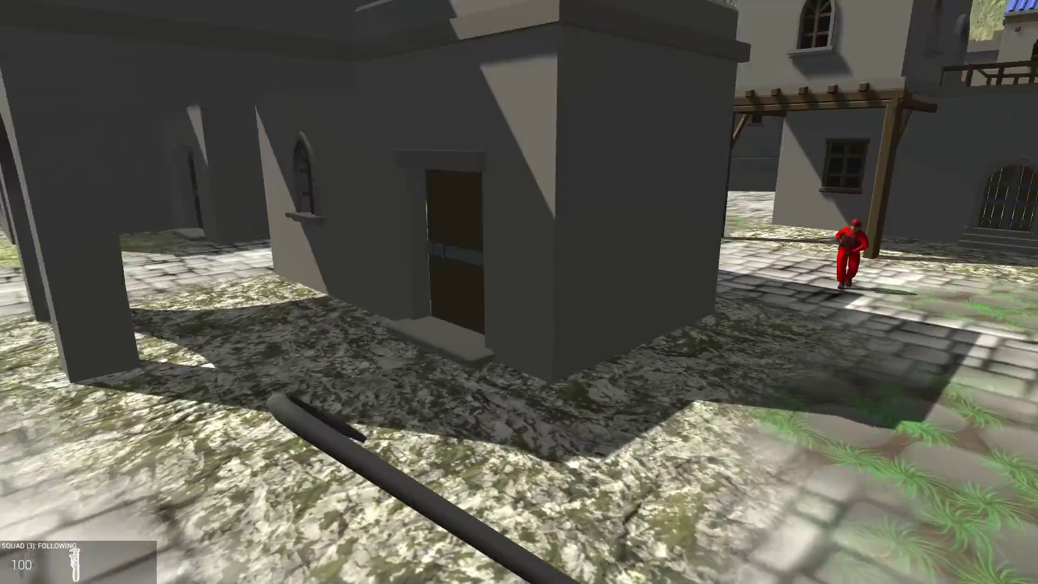
pyautogui.press('w')
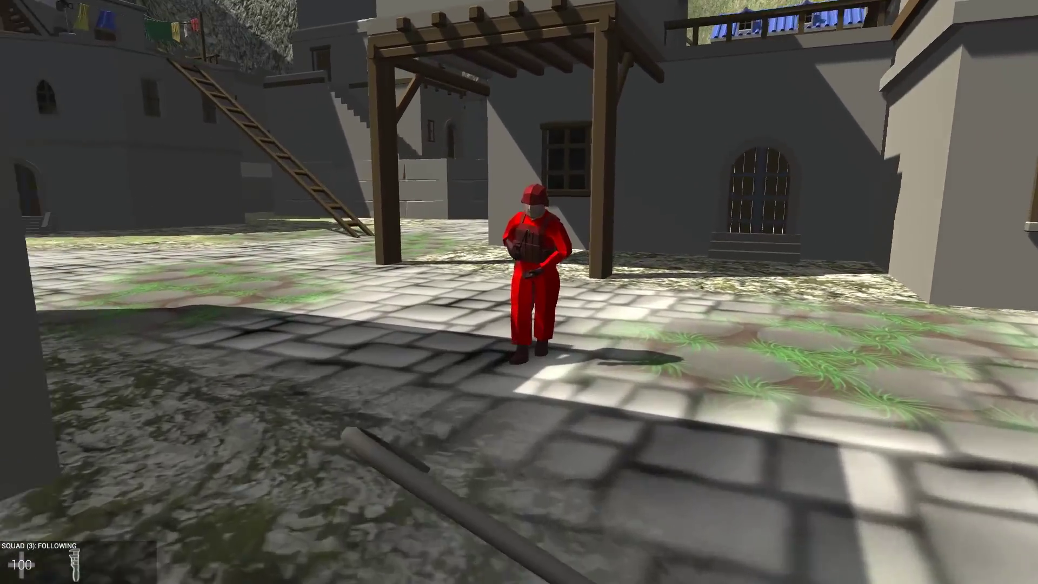
pyautogui.click(519, 292)
pyautogui.click(519, 292)
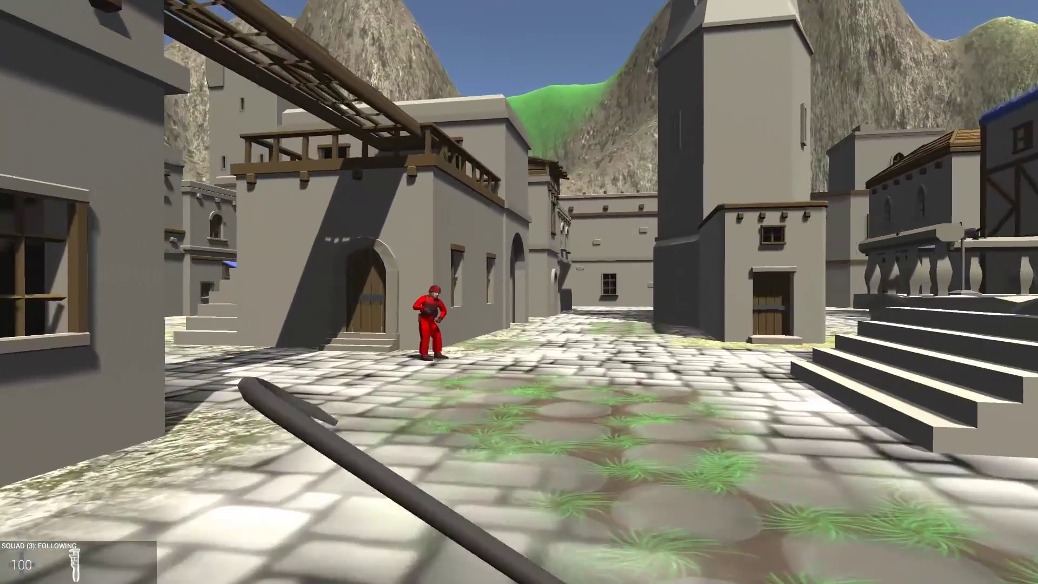
pyautogui.press('w')
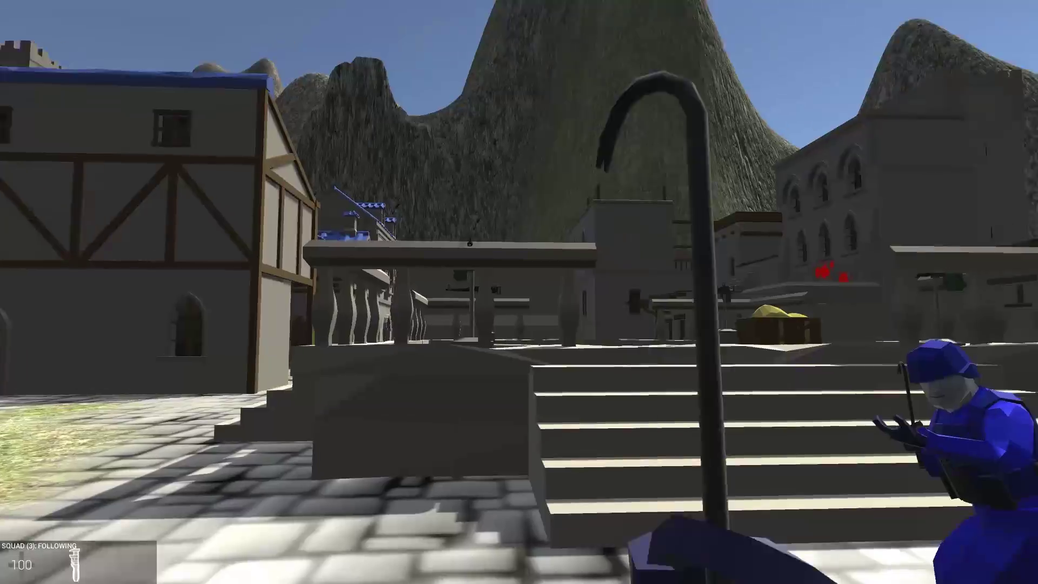
pyautogui.press('w')
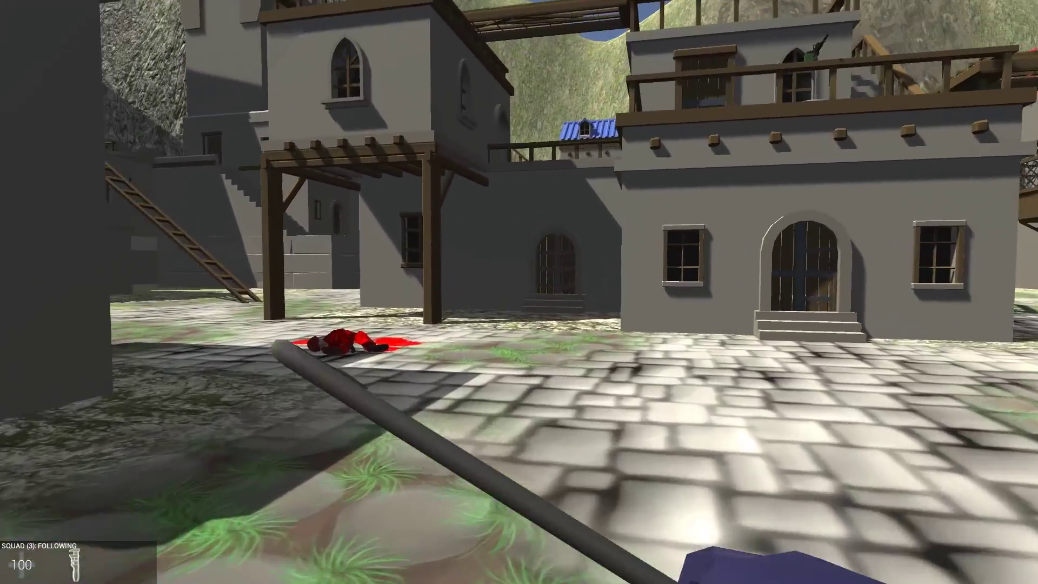
pyautogui.press('m')
pyautogui.press('m')
pyautogui.press('w')
pyautogui.press('w')
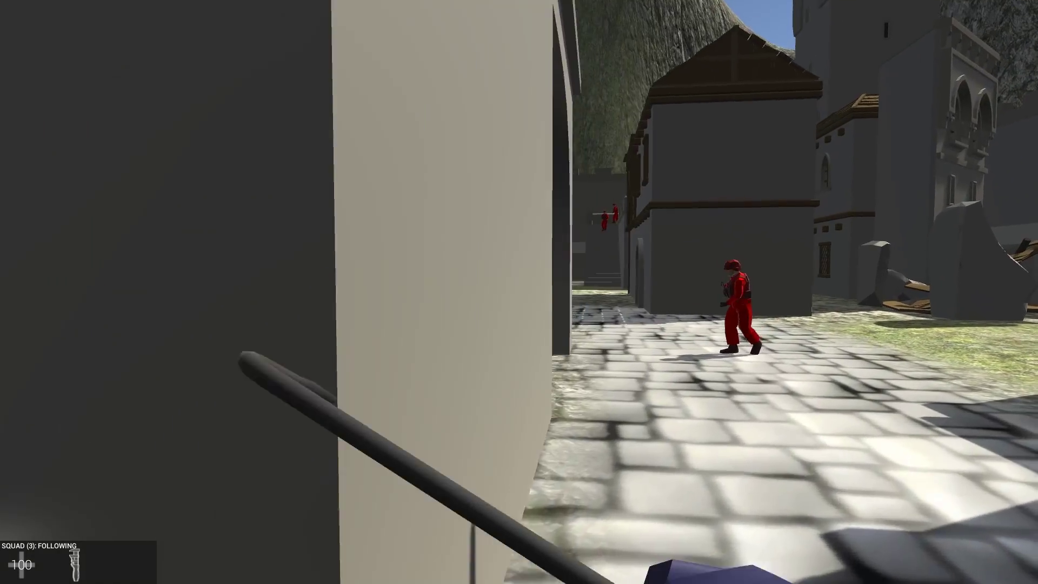
pyautogui.press('w')
pyautogui.press('c')
pyautogui.press('s')
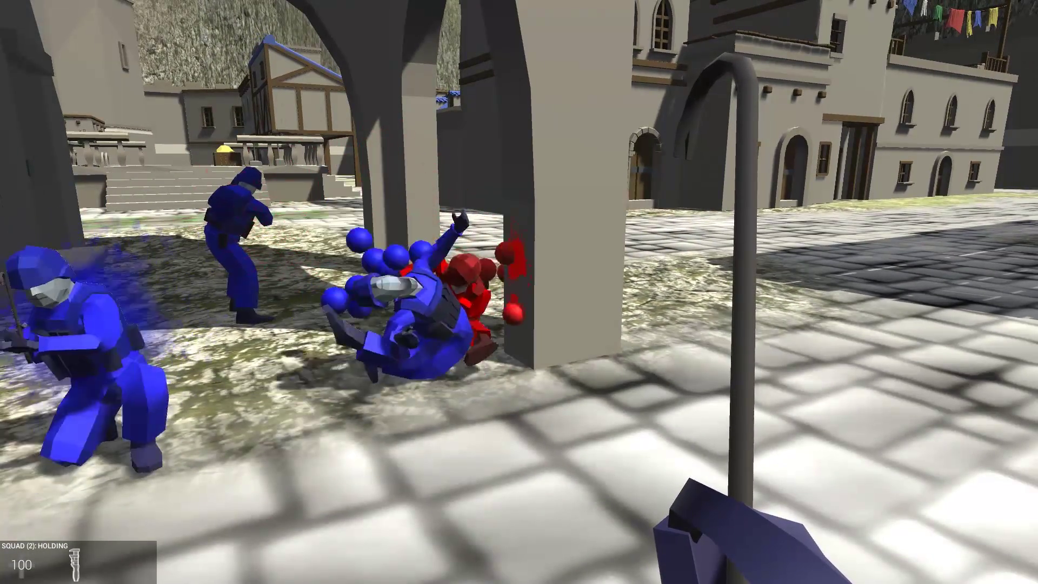
pyautogui.press('w')
pyautogui.press('w')
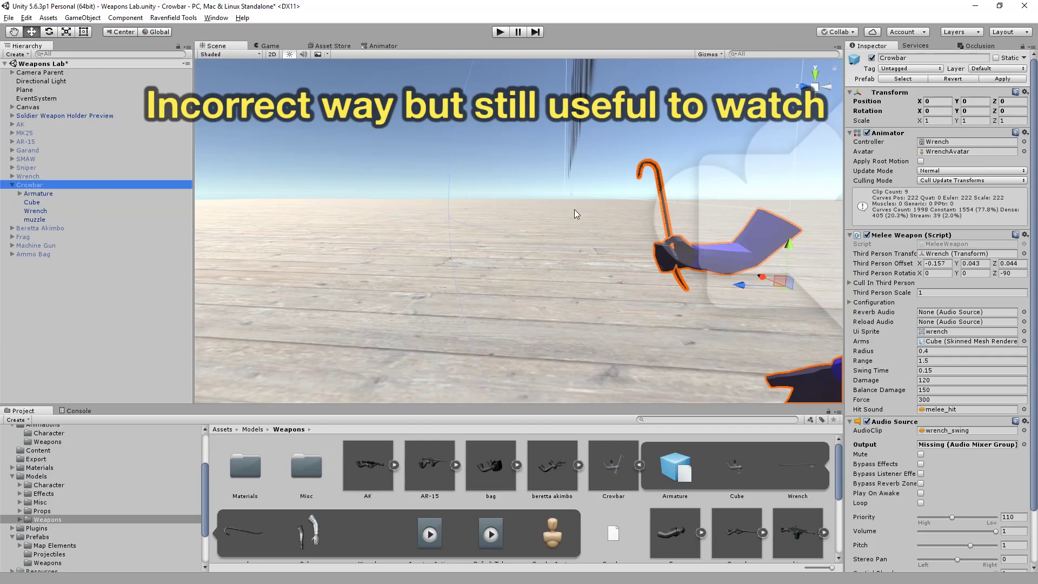
# Step: Back in Unity, rename the Wrench child object inside the Crowbar weapon as Crowbar
pyautogui.press('w')
pyautogui.moveTo(574, 209); pyautogui.dragTo(872, 144, button='right')
pyautogui.press('s')
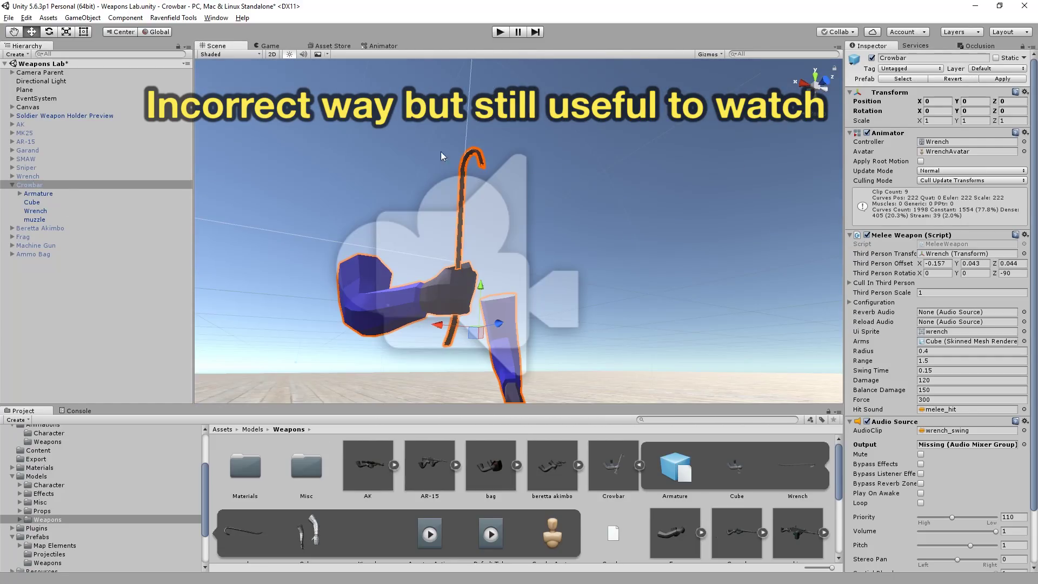
pyautogui.click(35, 211)
pyautogui.click(43, 212)
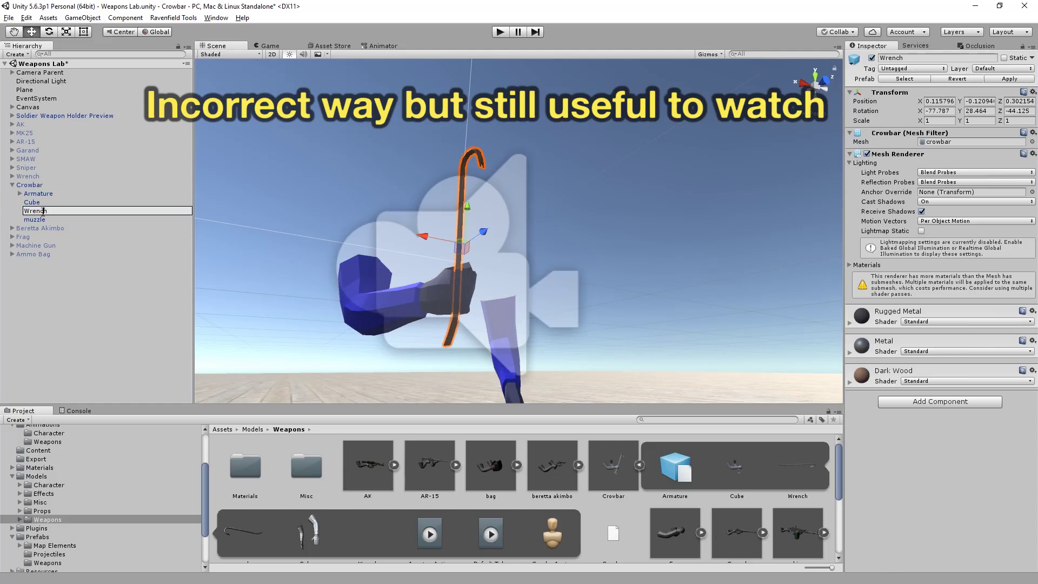
pyautogui.write('Crowbar')
pyautogui.press('Return')
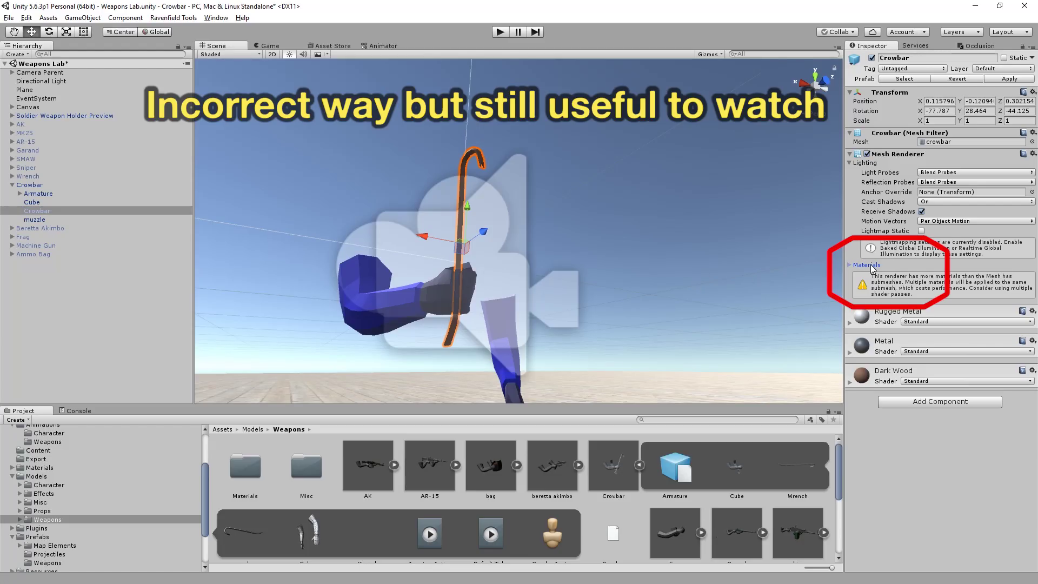
# Step: Replace the crowbar mesh's Element 0 material with the first Metal material found by searching for "metal"
pyautogui.click(864, 265)
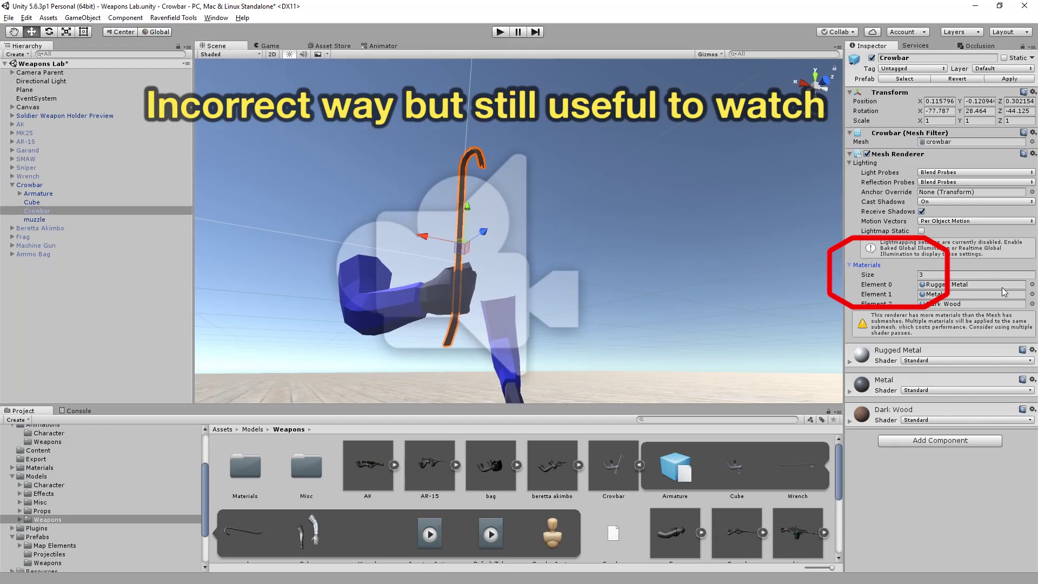
pyautogui.click(1032, 285)
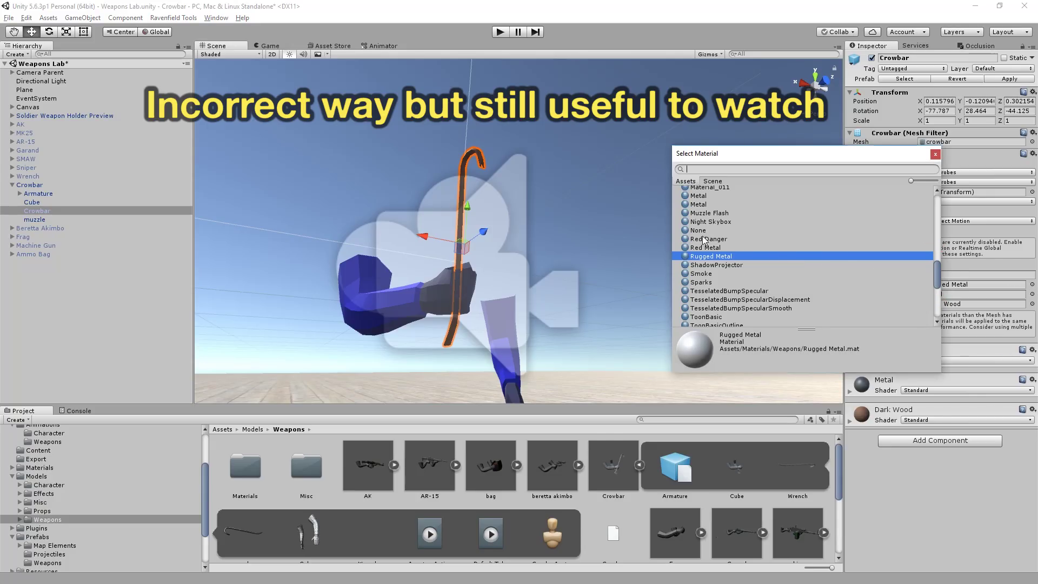
pyautogui.write('metal')
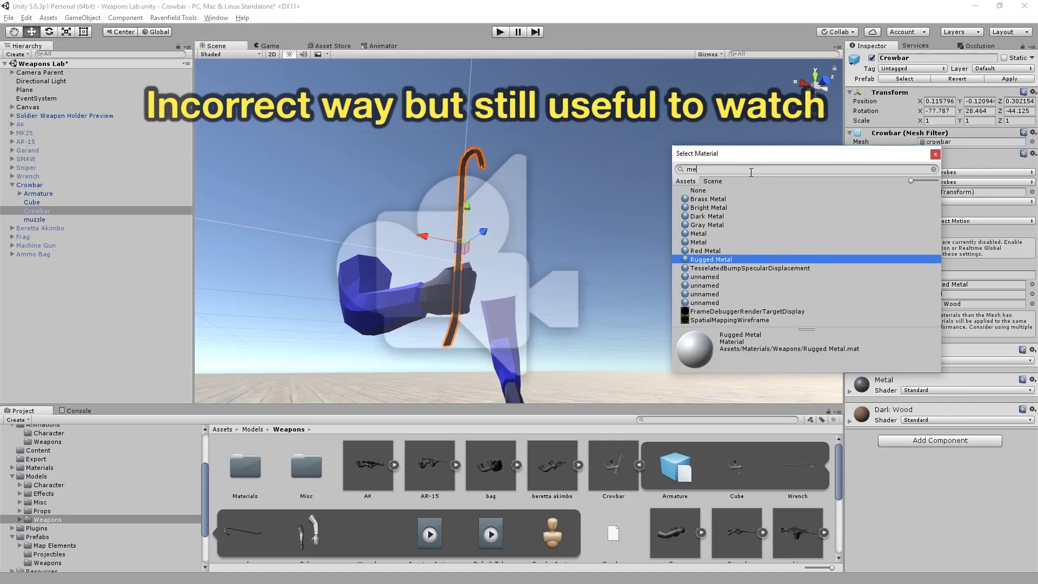
pyautogui.click(698, 233)
pyautogui.press('Down')
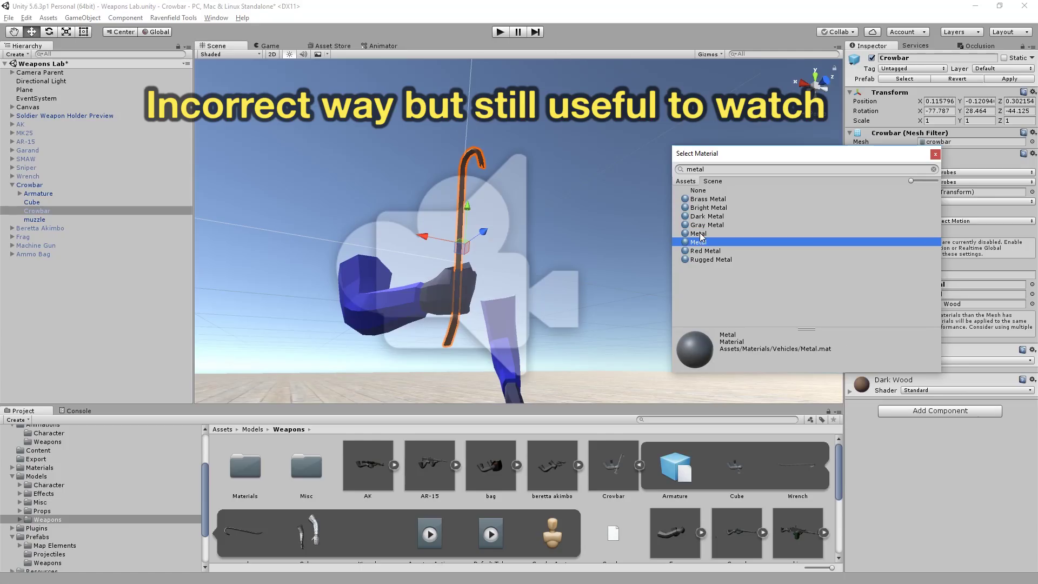
pyautogui.press('Up')
pyautogui.press('Down')
pyautogui.press('Up')
pyautogui.press('Down')
pyautogui.press('Up')
pyautogui.doubleClick(699, 234)
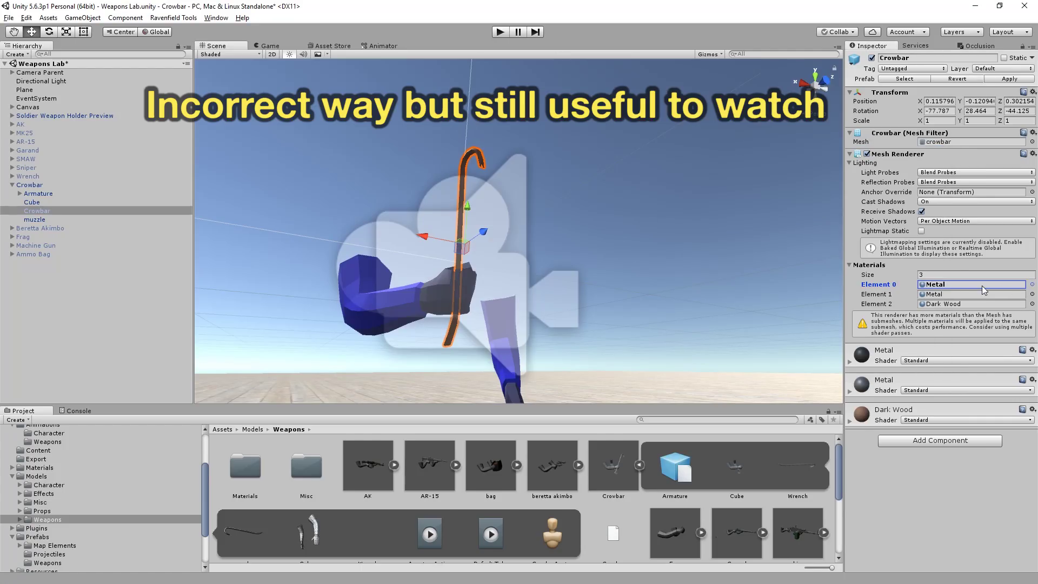
# Step: Reduce the crowbar mesh renderer's material list to a size of 1
pyautogui.moveTo(933, 275); pyautogui.dragTo(888, 274)
pyautogui.write('1')
pyautogui.click(949, 283)
# Step: Set the Metal material's albedo to grey 747474, its Smoothness to 1 and its Metallic value to the maximum
pyautogui.click(849, 313)
pyautogui.click(923, 347)
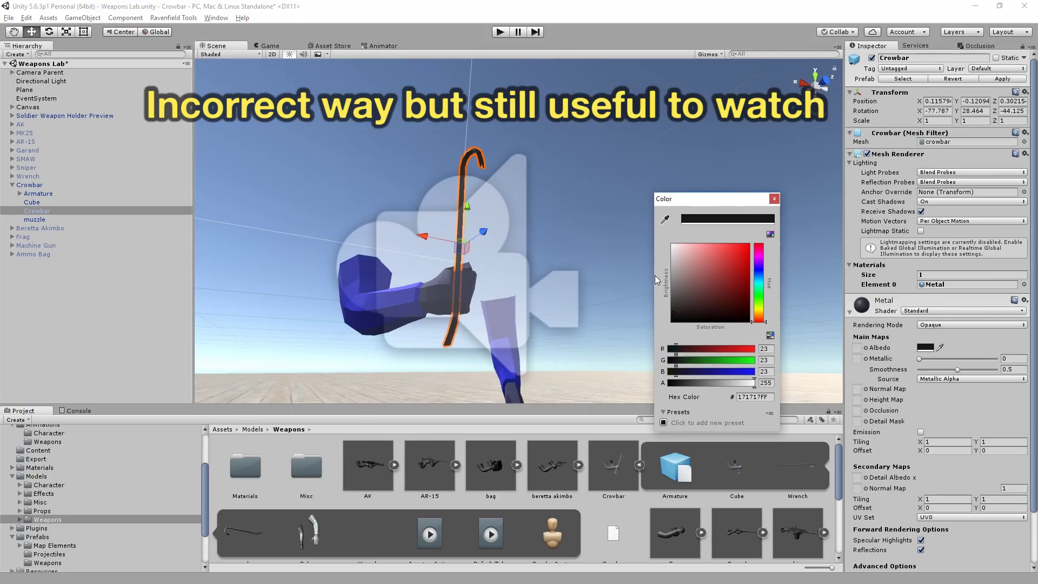
pyautogui.moveTo(713, 303)
pyautogui.mouseDown()
pyautogui.moveTo(680, 307)
pyautogui.moveTo(673, 286)
pyautogui.mouseUp()
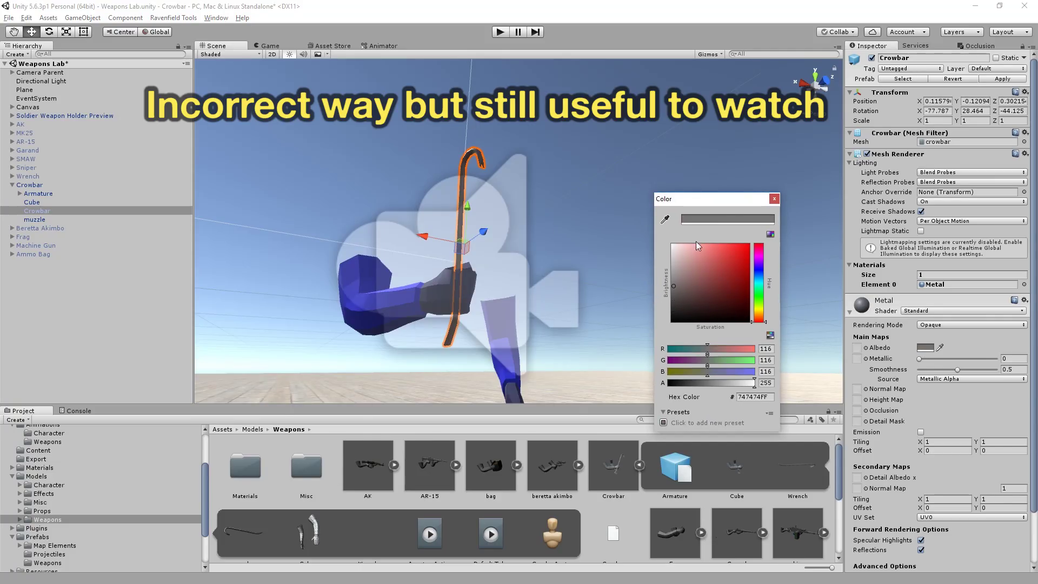
pyautogui.click(773, 199)
pyautogui.moveTo(957, 371); pyautogui.dragTo(1010, 378)
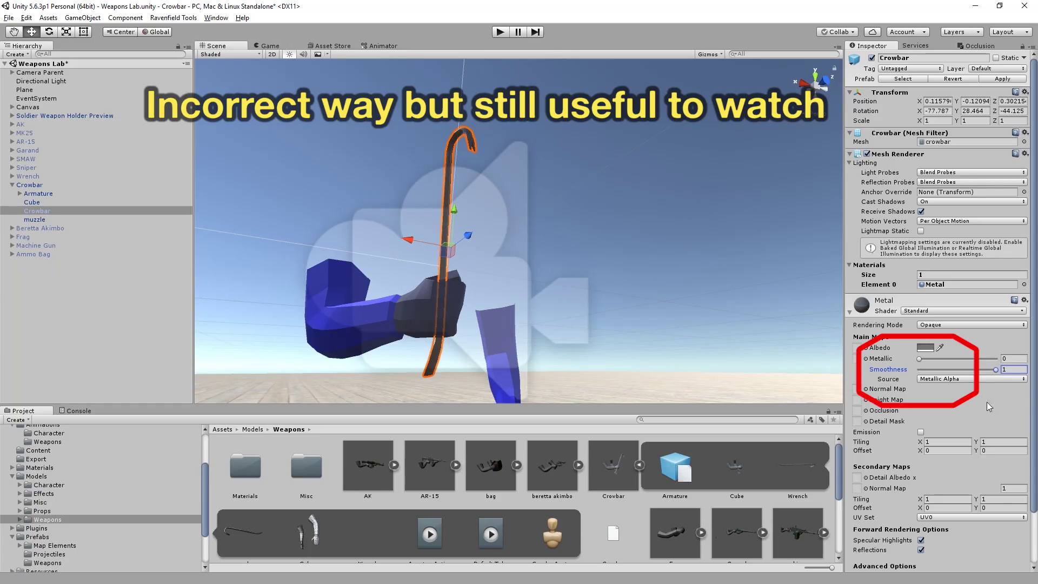
pyautogui.moveTo(920, 359); pyautogui.dragTo(1012, 360)
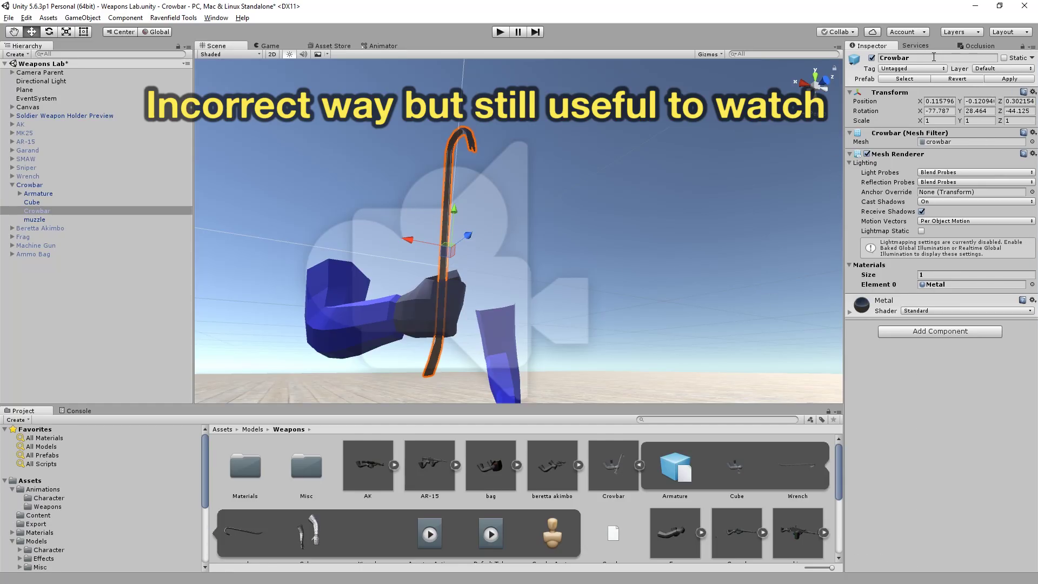
# Step: Save the edited Crowbar weapon from the scene as a new prefab in the Prefabs/Weapons folder
pyautogui.click(30, 185)
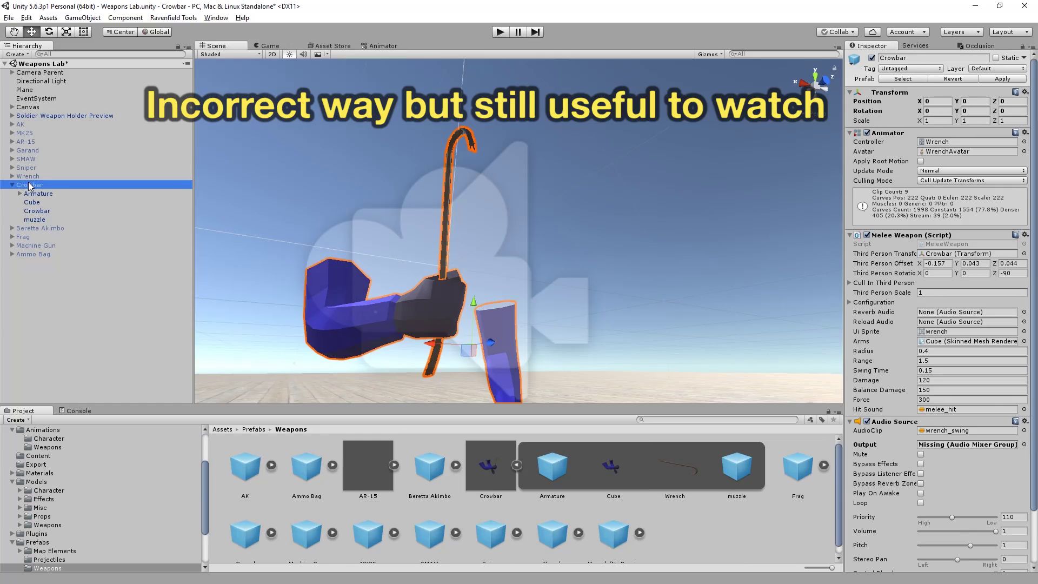
pyautogui.click(38, 543)
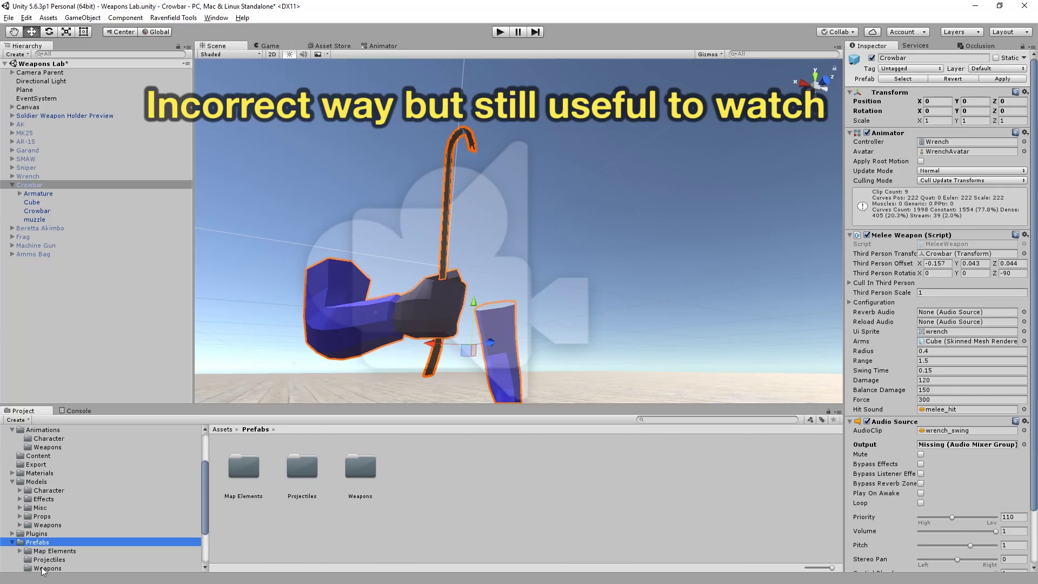
pyautogui.click(47, 569)
pyautogui.moveTo(32, 184); pyautogui.dragTo(703, 523)
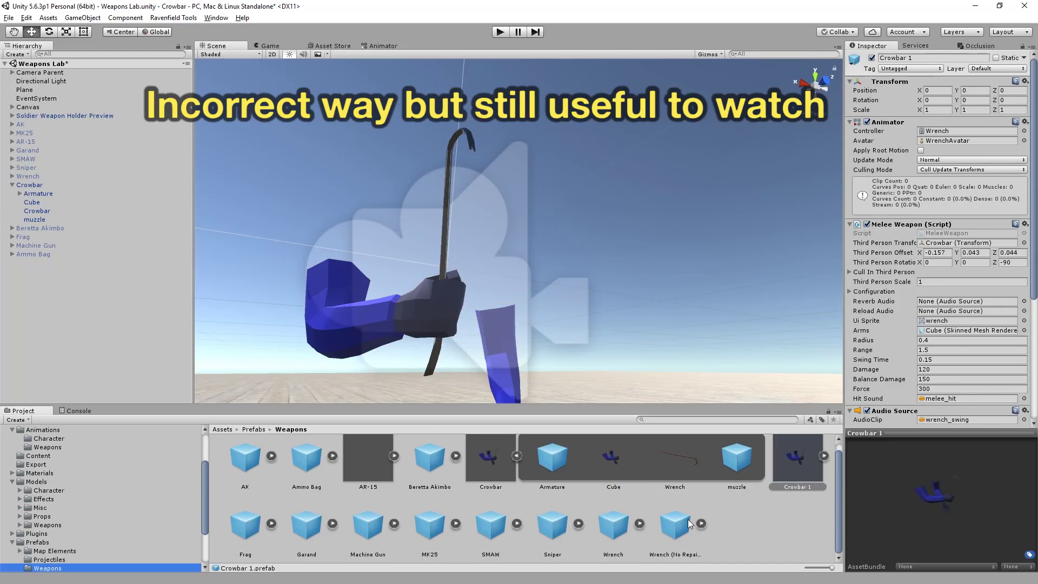
# Step: Compare the new Crowbar 1 prefab with Wrench (No Repair) and the original Crowbar prefab's Wrench part
pyautogui.click(671, 554)
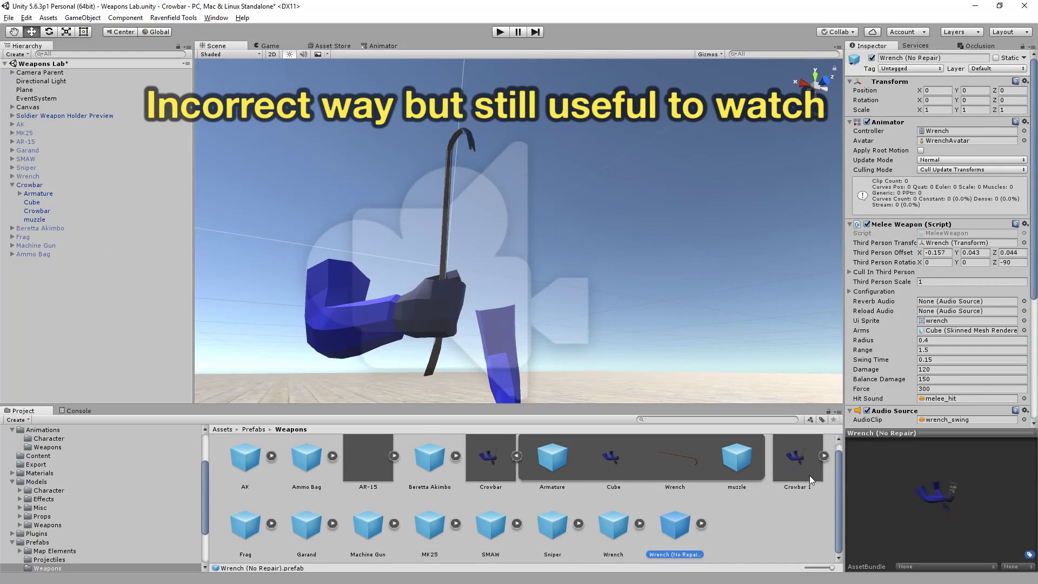
pyautogui.click(797, 486)
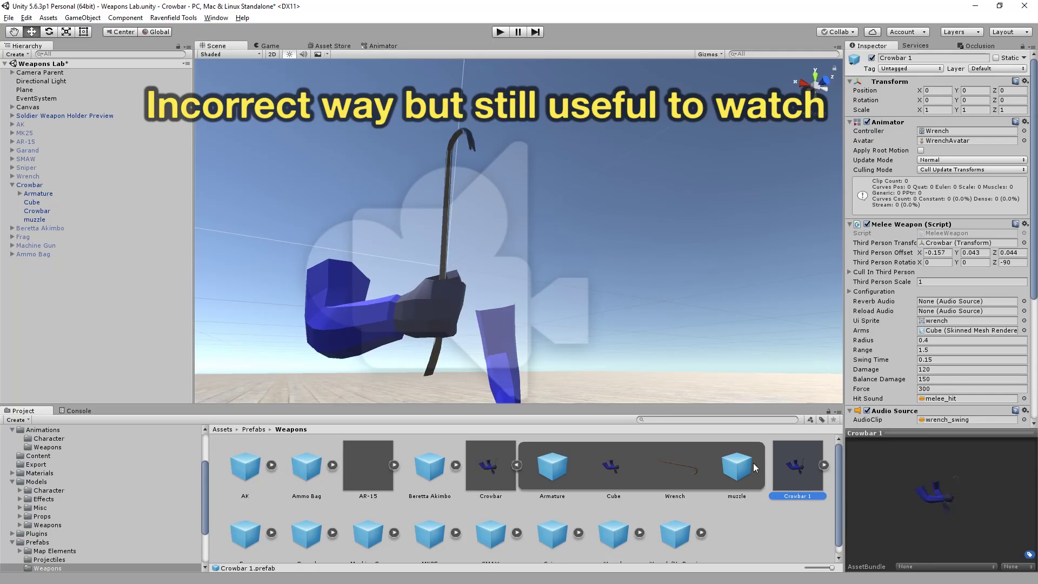
pyautogui.click(518, 465)
pyautogui.click(518, 465)
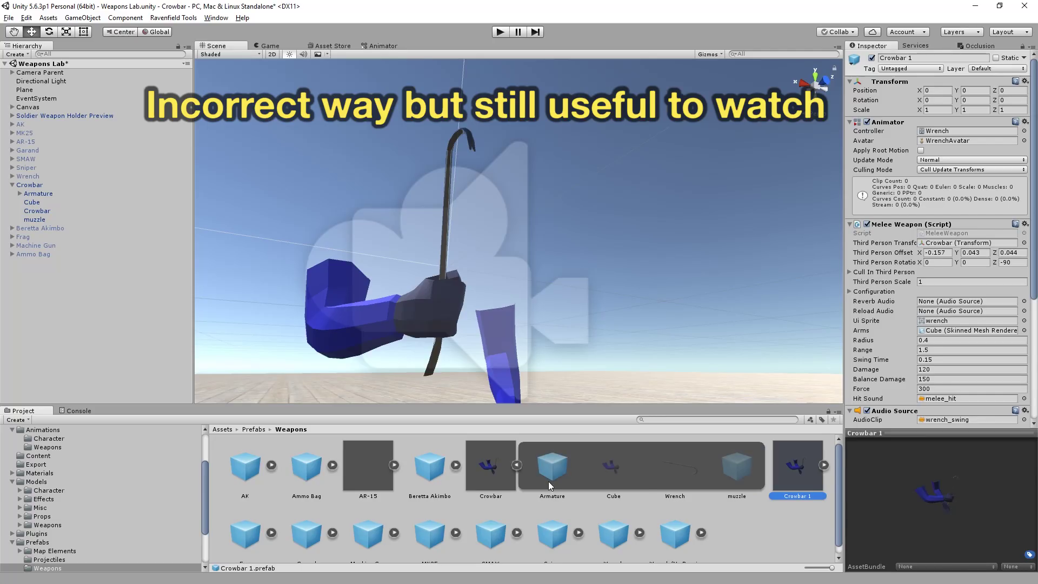
pyautogui.click(670, 468)
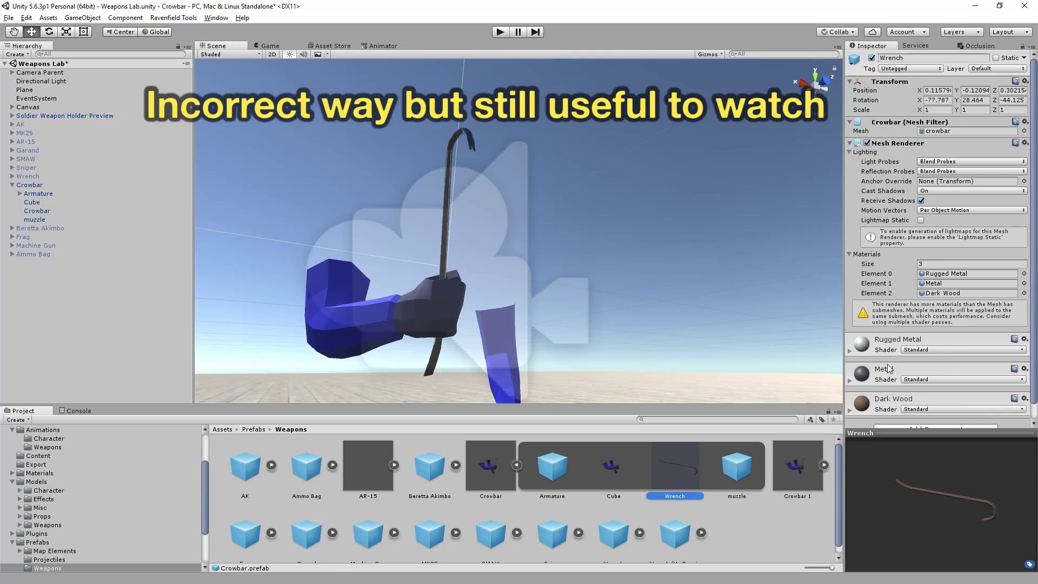
pyautogui.click(521, 461)
pyautogui.click(553, 472)
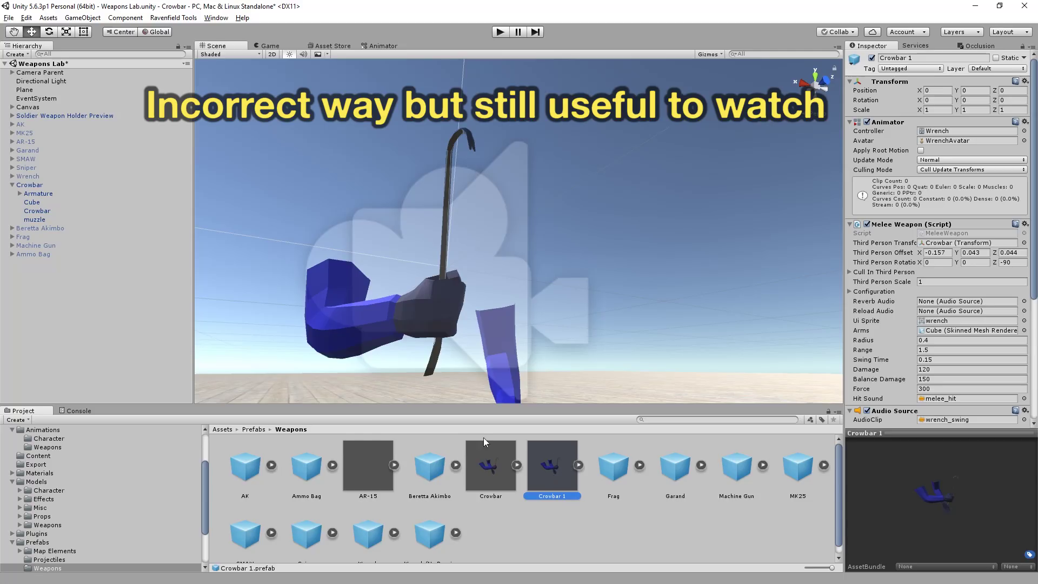
# Step: Assign the Crowbar 1 prefab to the CROWBAR weapon entry of the Crowbar content mod
pyautogui.scroll(1, 57, 452)
pyautogui.click(172, 483)
pyautogui.click(245, 469)
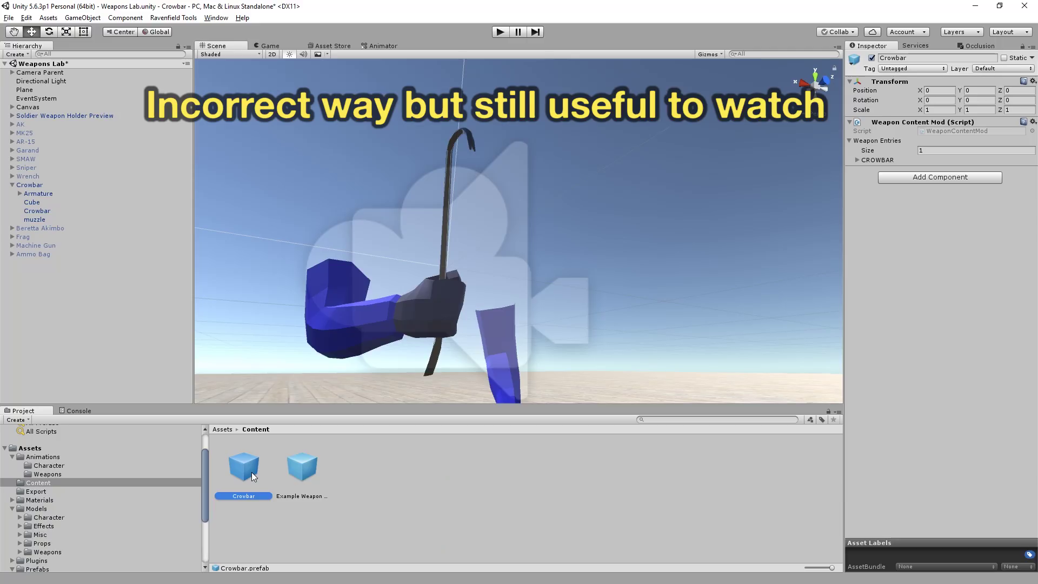
pyautogui.click(857, 160)
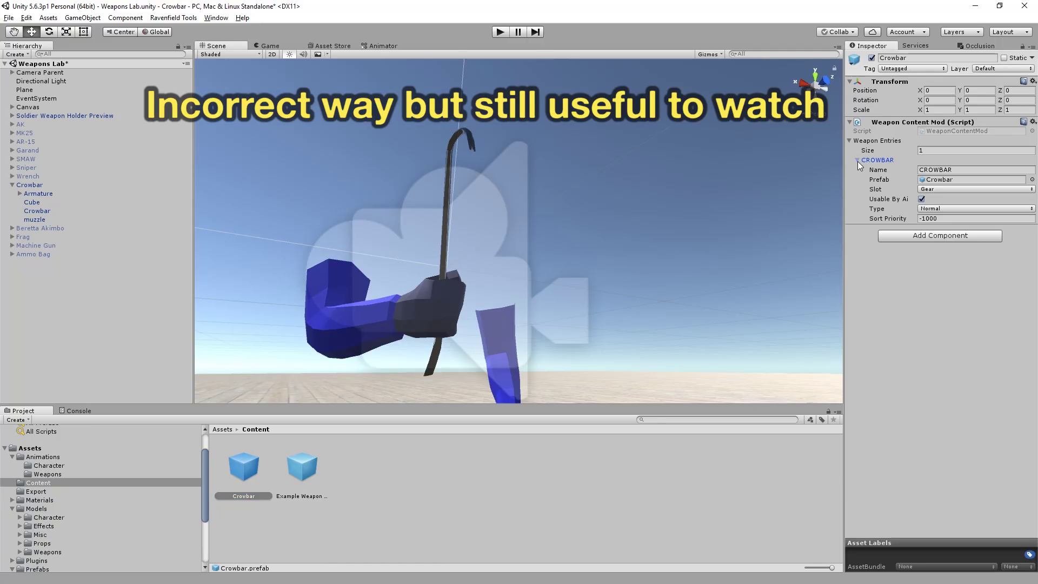
pyautogui.click(1032, 180)
pyautogui.doubleClick(714, 273)
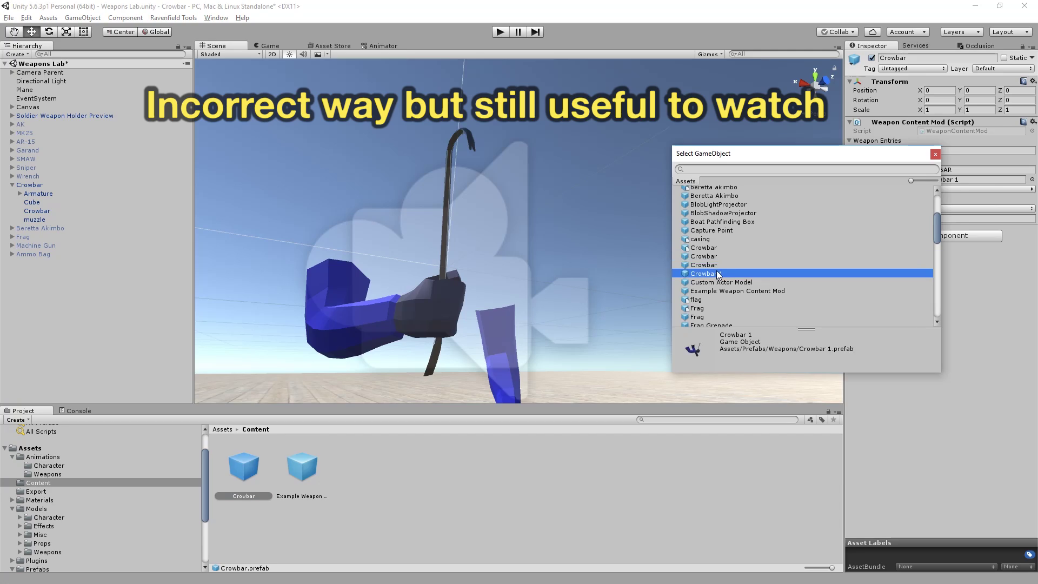
# Step: Open the Ravenfield tools for the selected Crowbar content mod
pyautogui.click(155, 21)
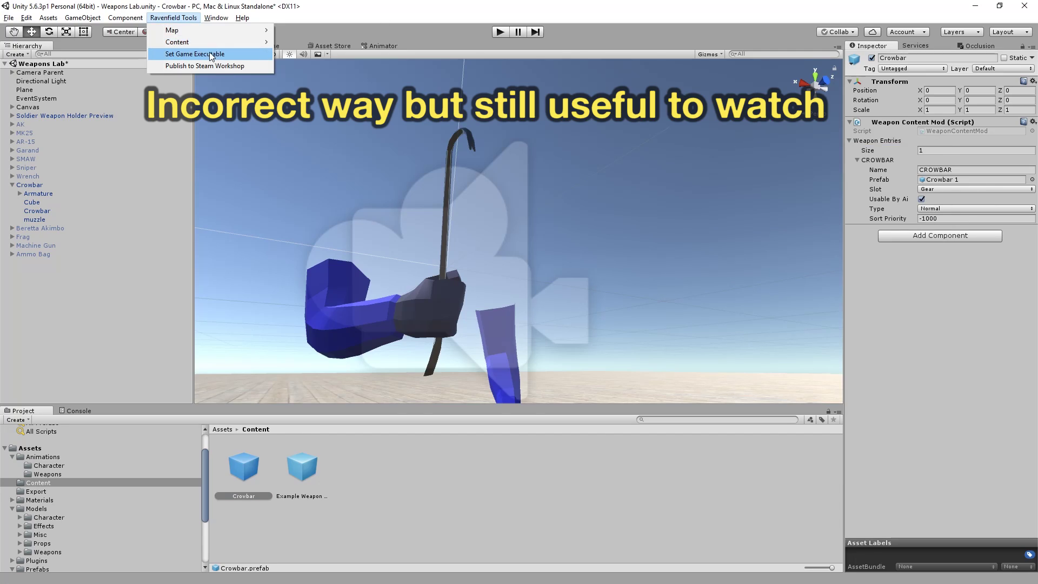
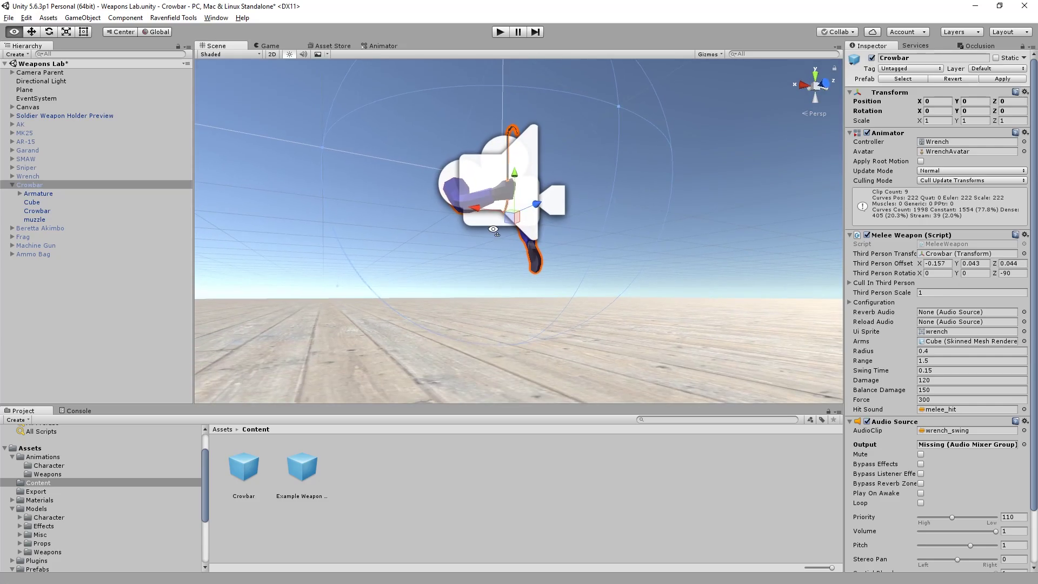
# Step: Stop the play test and delete the edited Crowbar weapon from the Weapons Lab scene
pyautogui.keyDown('alt'); pyautogui.moveTo(493, 229); pyautogui.dragTo(429, 222); pyautogui.keyUp('alt')
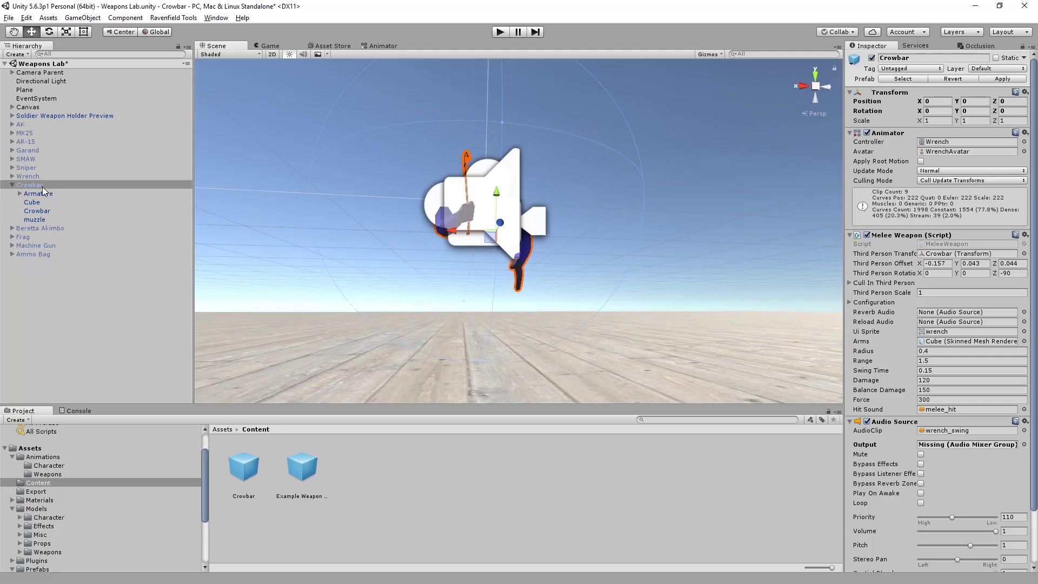
pyautogui.scroll(-3, 118, 475)
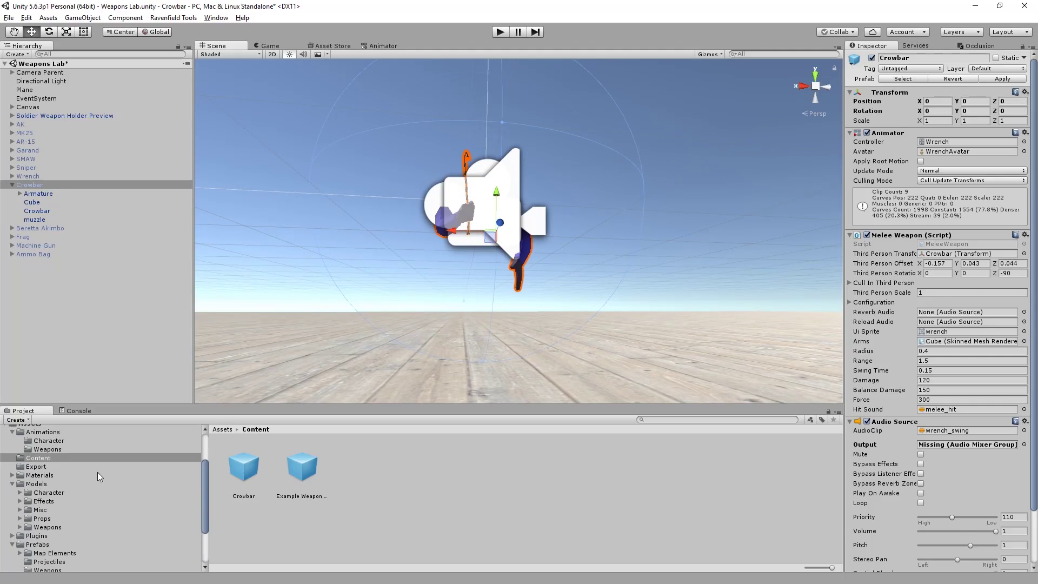
pyautogui.click(39, 521)
pyautogui.click(38, 512)
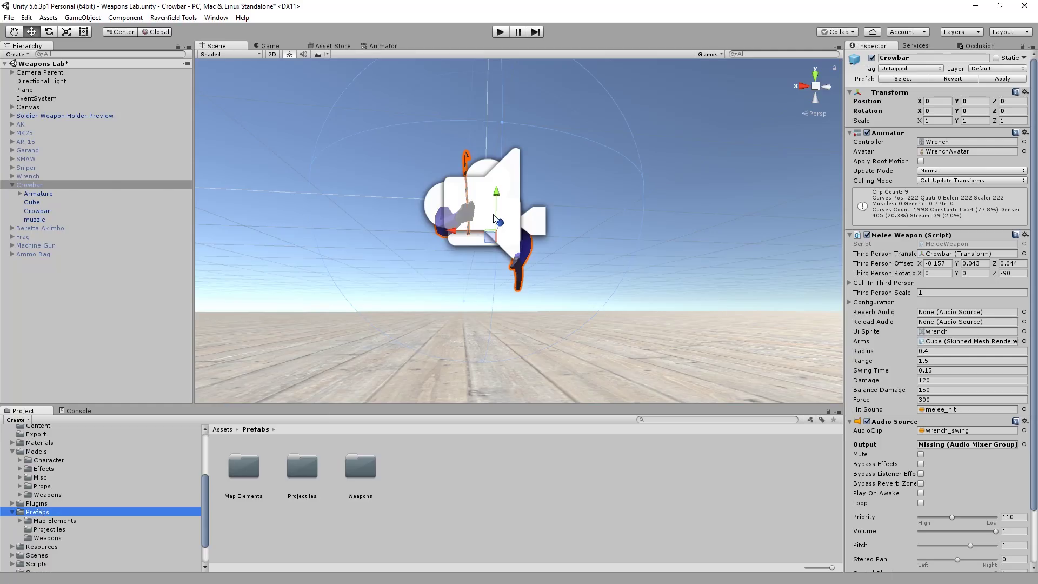
pyautogui.rightClick(38, 187)
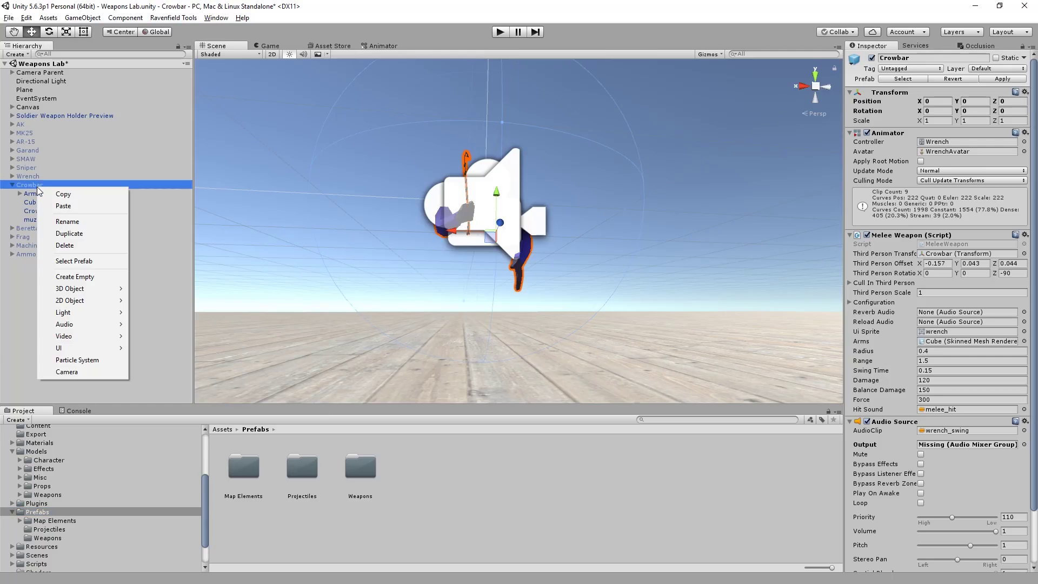
pyautogui.click(73, 244)
# Step: Place the original Crowbar prefab from Prefabs/Weapons into the scene and play-test it
pyautogui.doubleClick(346, 468)
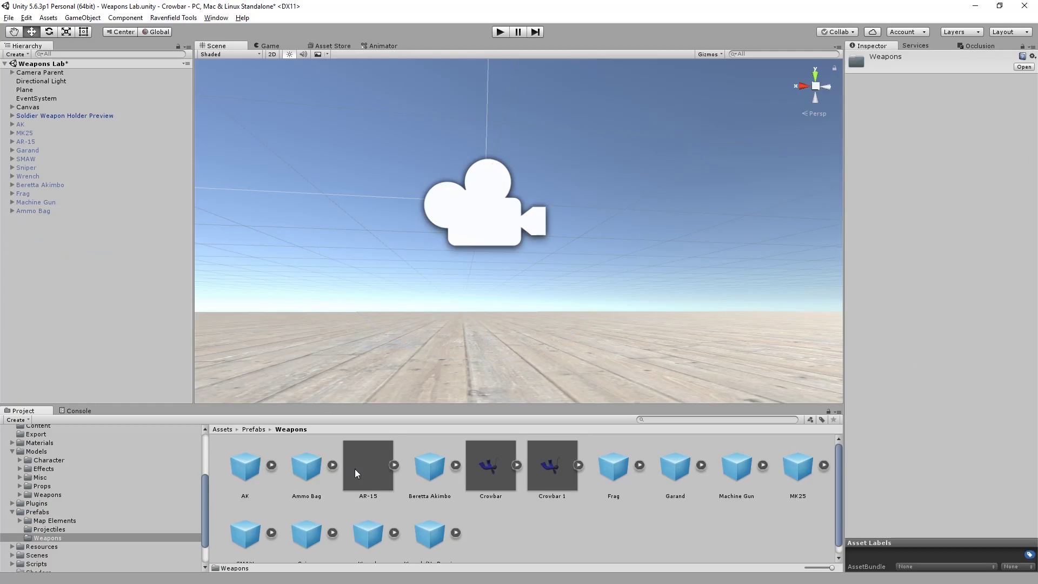
pyautogui.moveTo(511, 479); pyautogui.dragTo(489, 263)
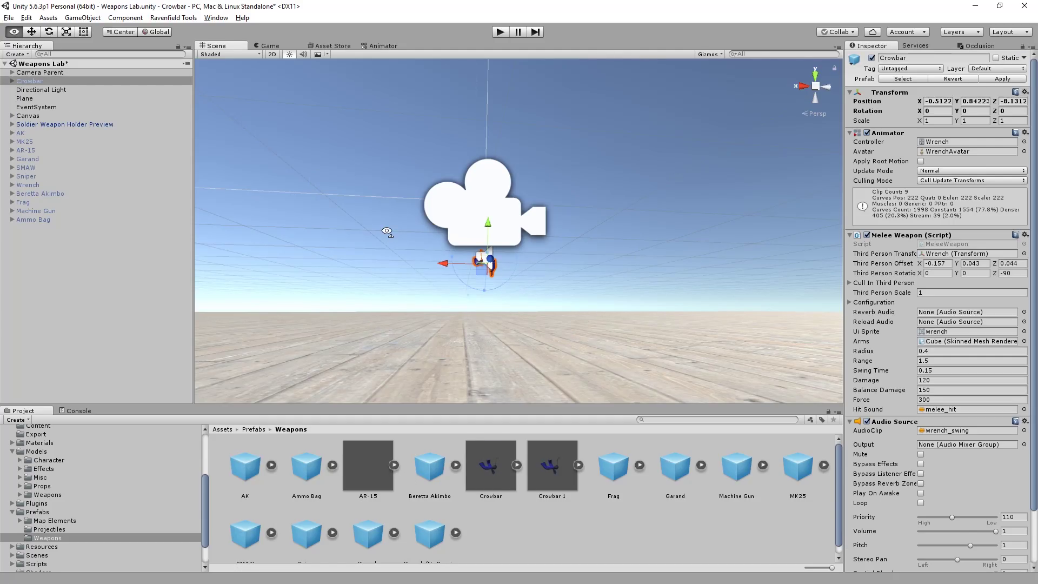
pyautogui.hotkey('ctrl', 'p')
pyautogui.click(518, 203)
pyautogui.click(495, 36)
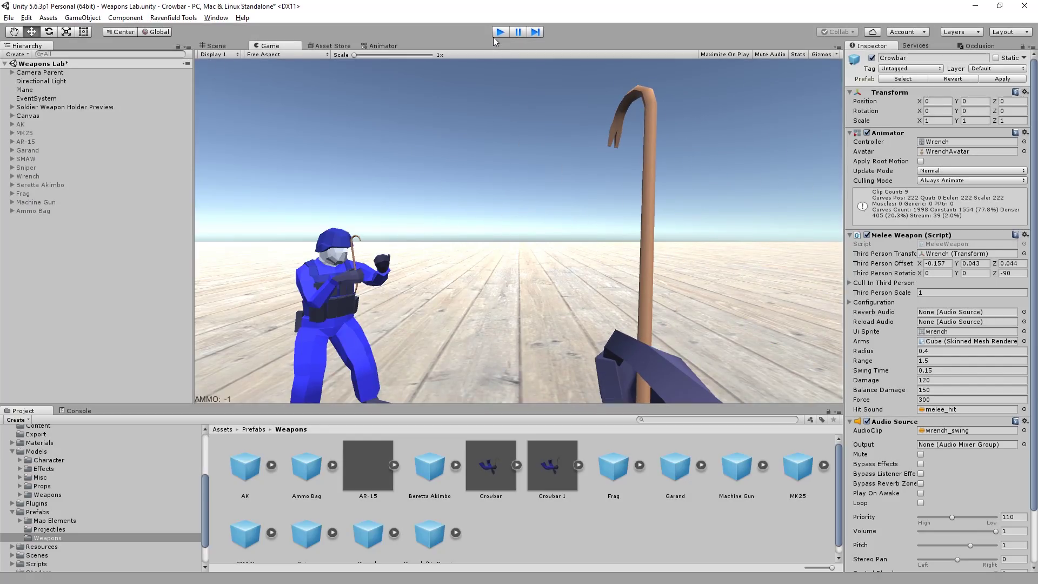
# Step: Delete the Crowbar 1 prefab from the Prefabs/Weapons folder
pyautogui.click(552, 464)
pyautogui.rightClick(571, 460)
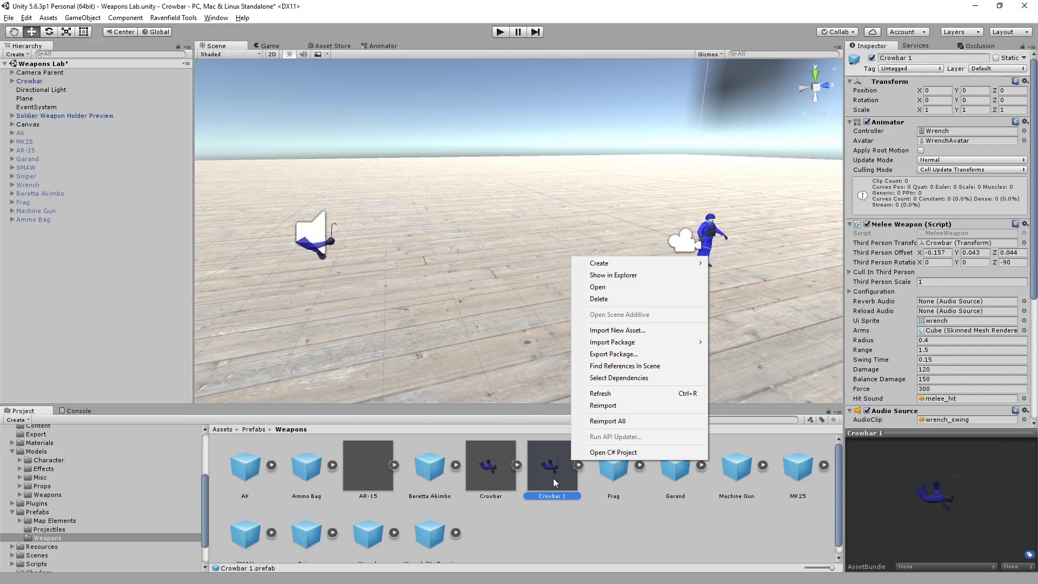
pyautogui.click(629, 299)
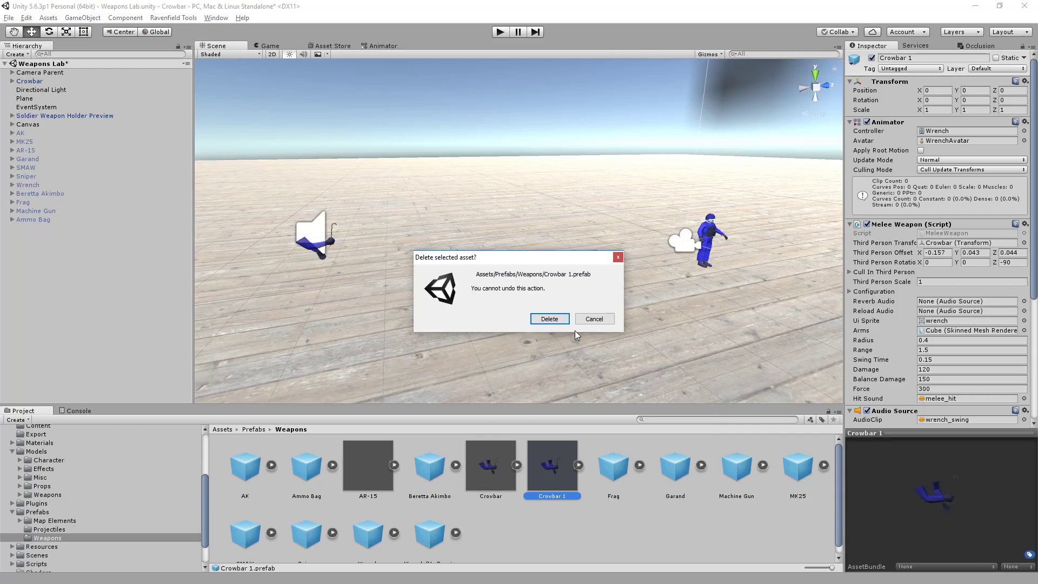
pyautogui.click(536, 319)
# Step: Set the material count of the Crowbar prefab's Wrench part to 1
pyautogui.click(508, 466)
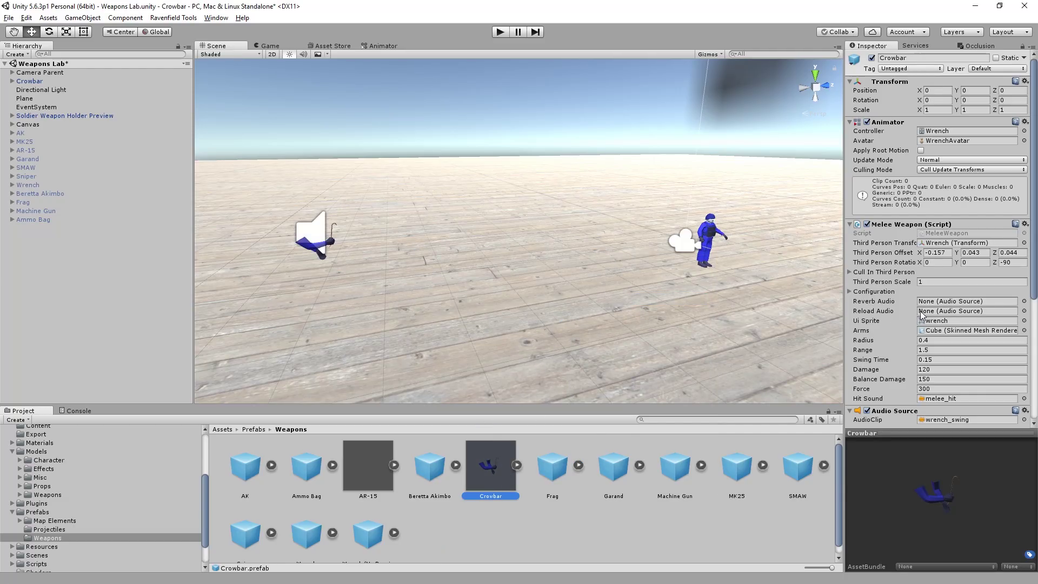
pyautogui.scroll(-5, 922, 314)
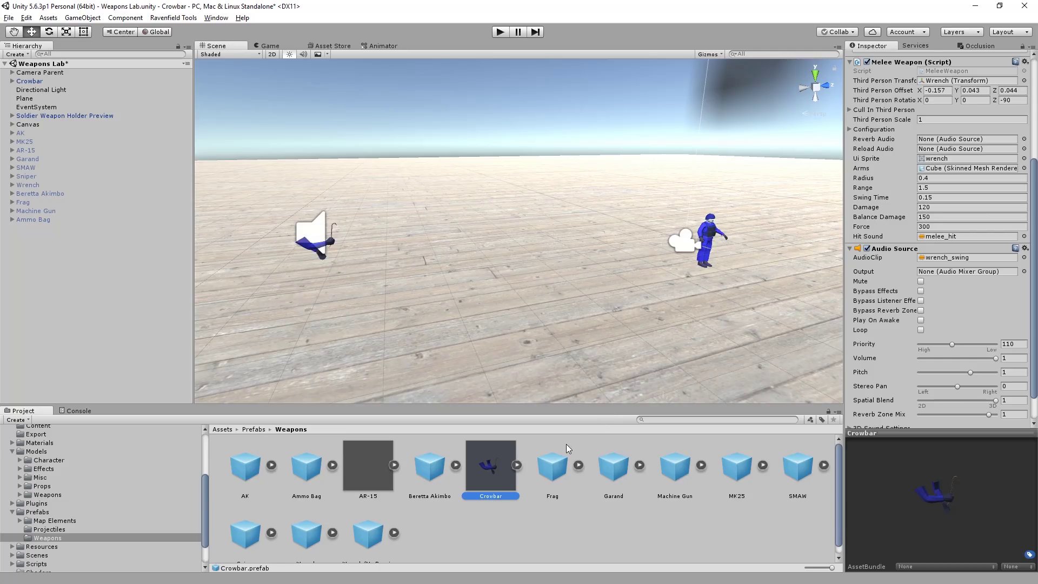
pyautogui.click(517, 465)
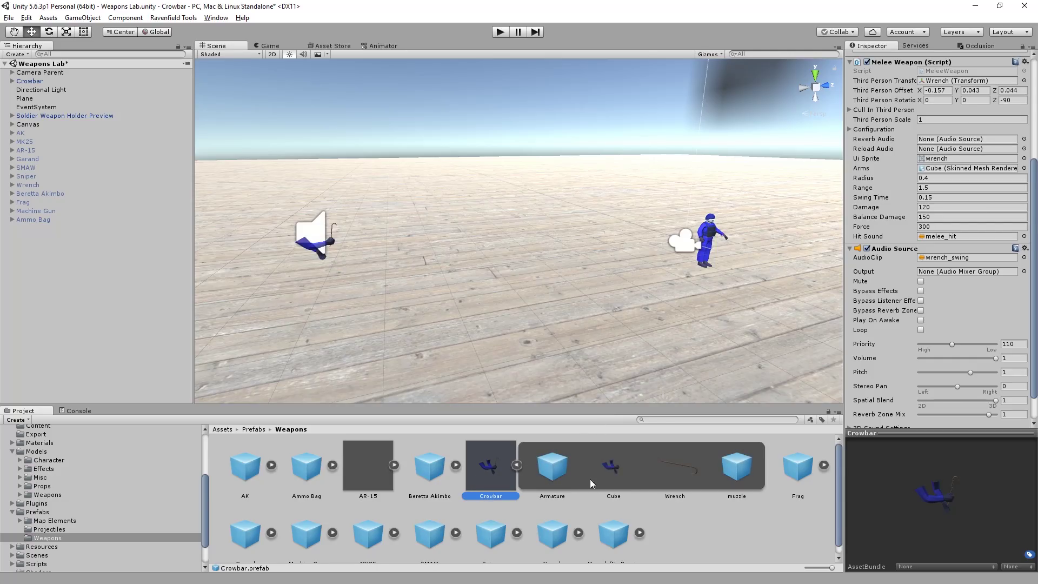
pyautogui.click(672, 463)
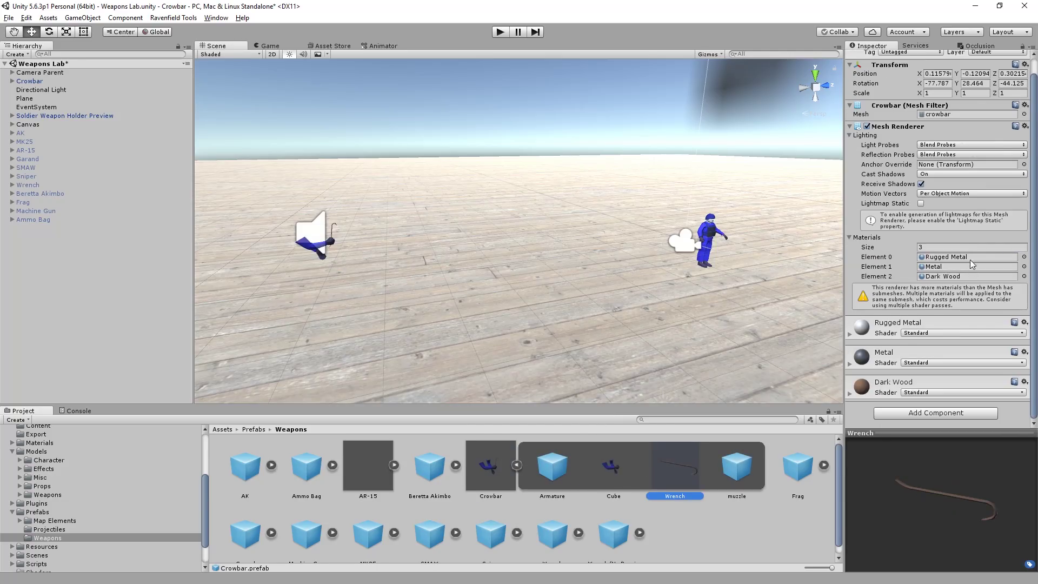
pyautogui.click(947, 247)
pyautogui.write('1')
pyautogui.press('Return')
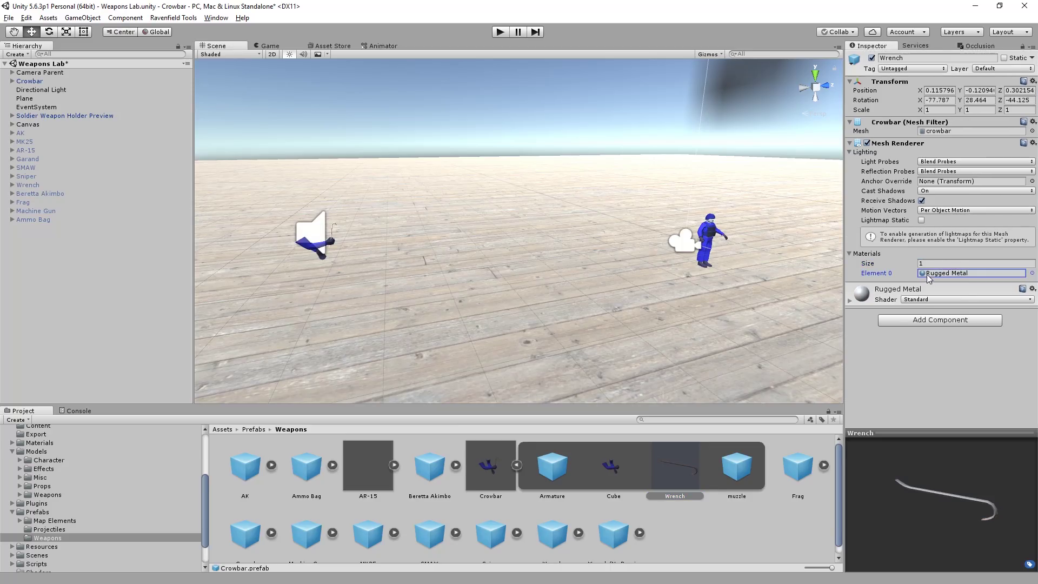
# Step: Assign the Metal material from Models/Weapons/Materials to Element 0 of the Wrench part and play-test the crowbar
pyautogui.click(927, 274)
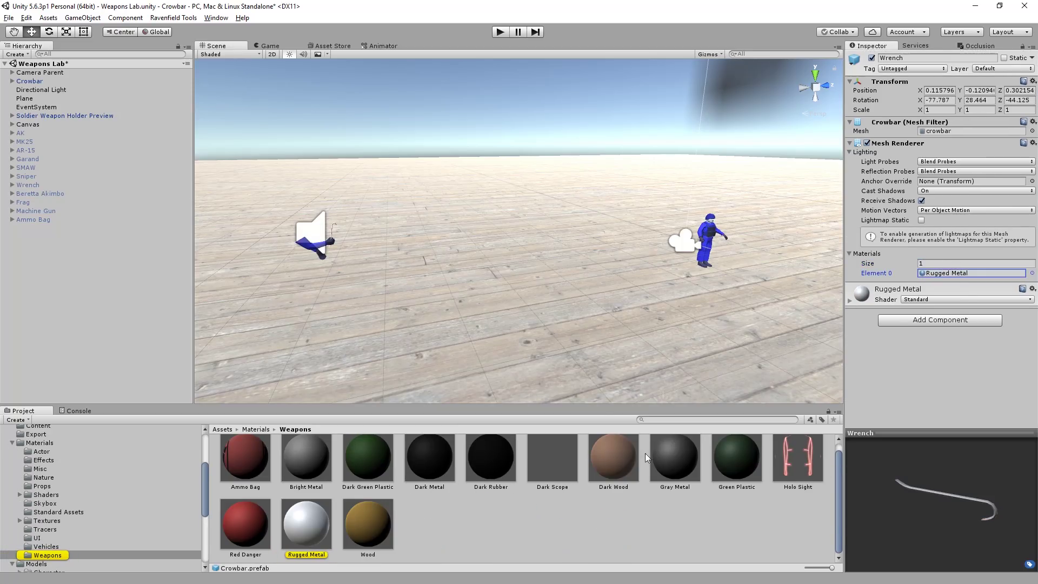
pyautogui.click(1032, 273)
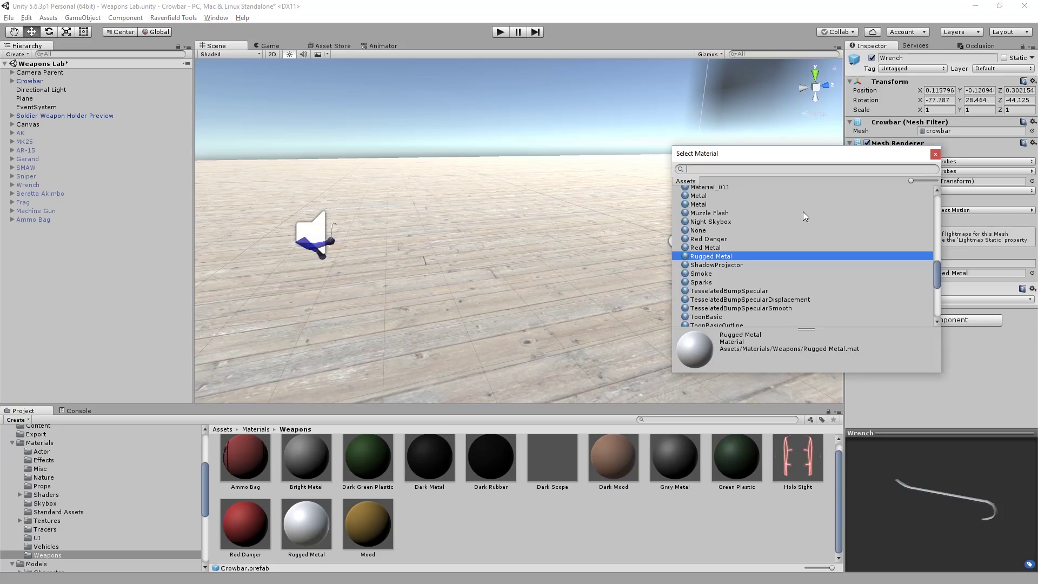
pyautogui.write('metal')
pyautogui.press('Up')
pyautogui.press('Up')
pyautogui.press('Up')
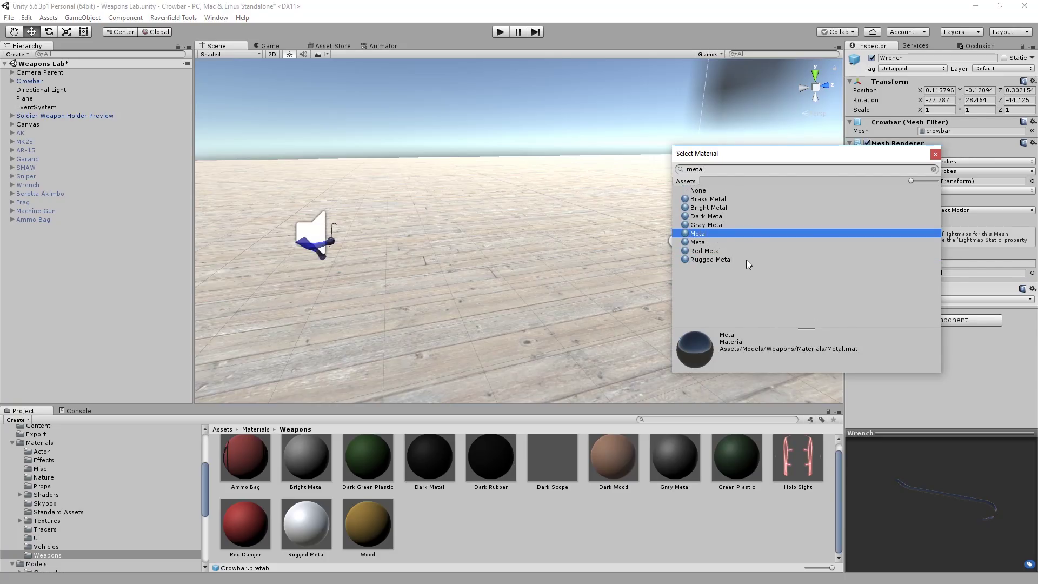
pyautogui.doubleClick(705, 233)
pyautogui.click(849, 299)
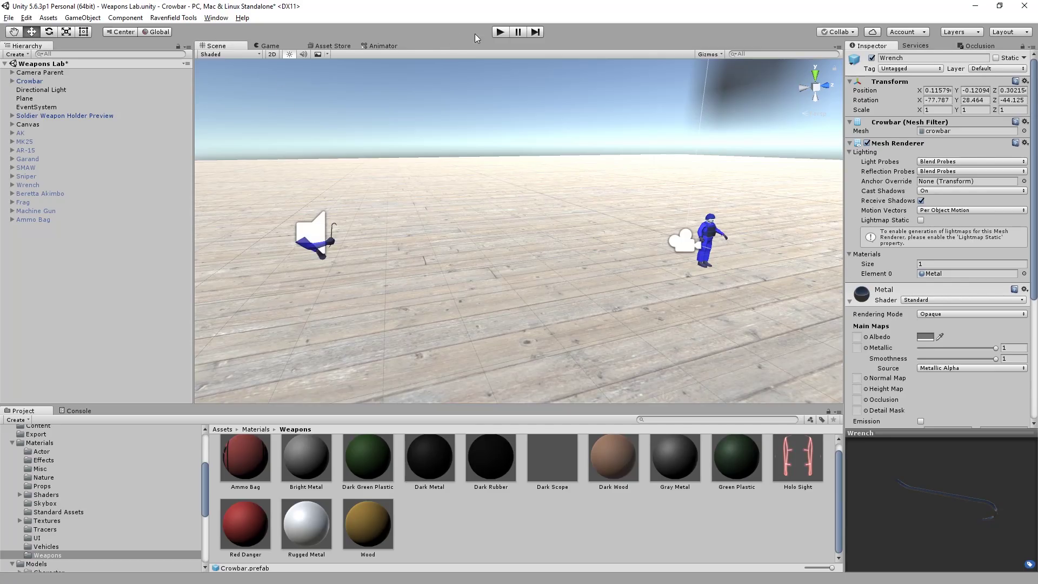
pyautogui.click(500, 31)
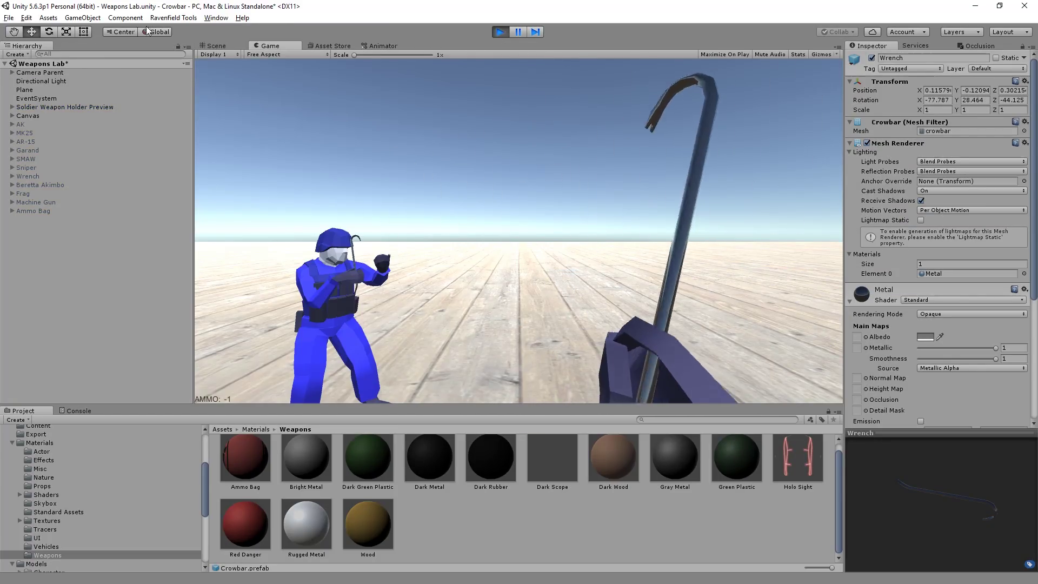
pyautogui.click(500, 31)
# Step: Try to export the content mod while the Crowbar prefab's Wrench part is selected
pyautogui.click(188, 18)
pyautogui.moveTo(215, 41)
pyautogui.click(349, 41)
pyautogui.click(593, 319)
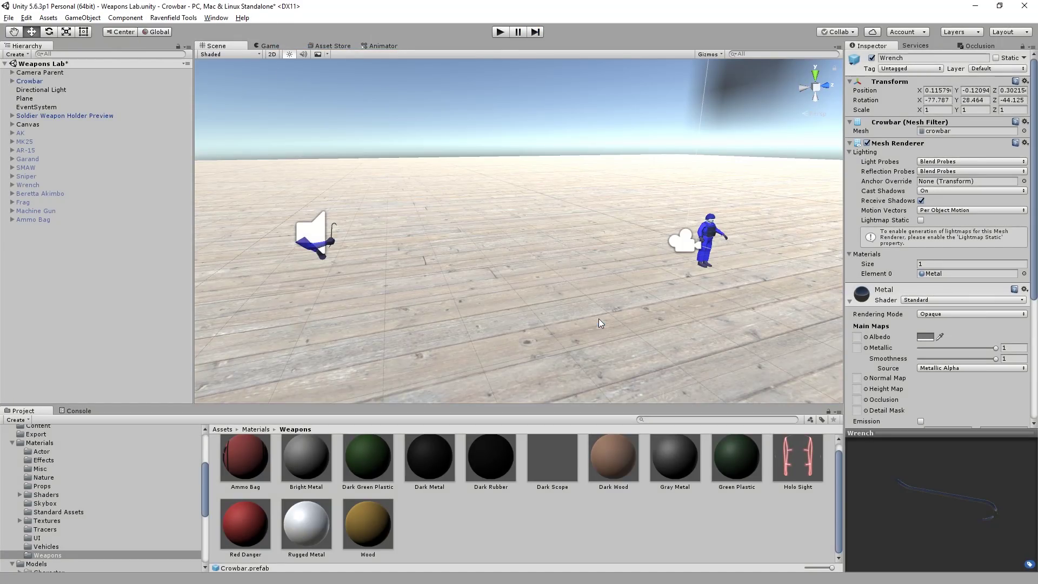
pyautogui.click(166, 18)
pyautogui.moveTo(189, 42)
pyautogui.click(299, 41)
pyautogui.click(593, 318)
# Step: Assign Assets/Prefabs/Weapons/Crowbar.prefab to the CROWBAR weapon entry of the Crowbar content mod
pyautogui.scroll(5, 134, 470)
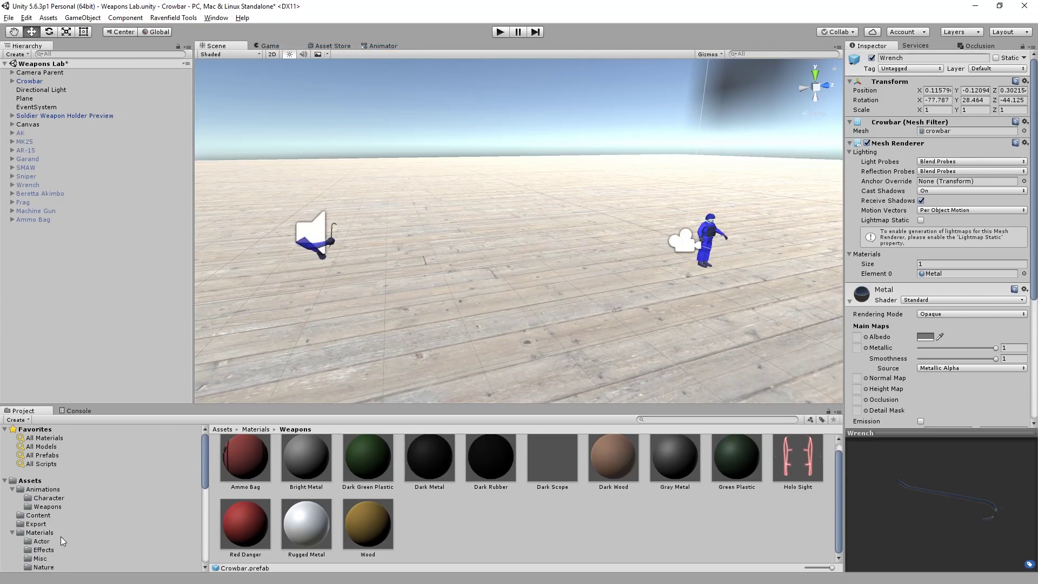
pyautogui.click(47, 513)
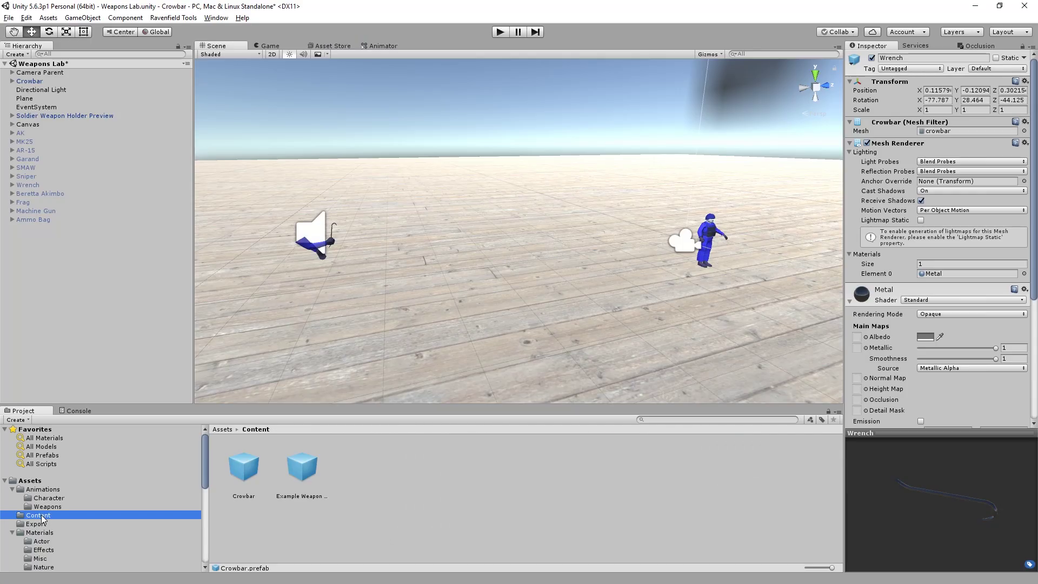
pyautogui.click(252, 471)
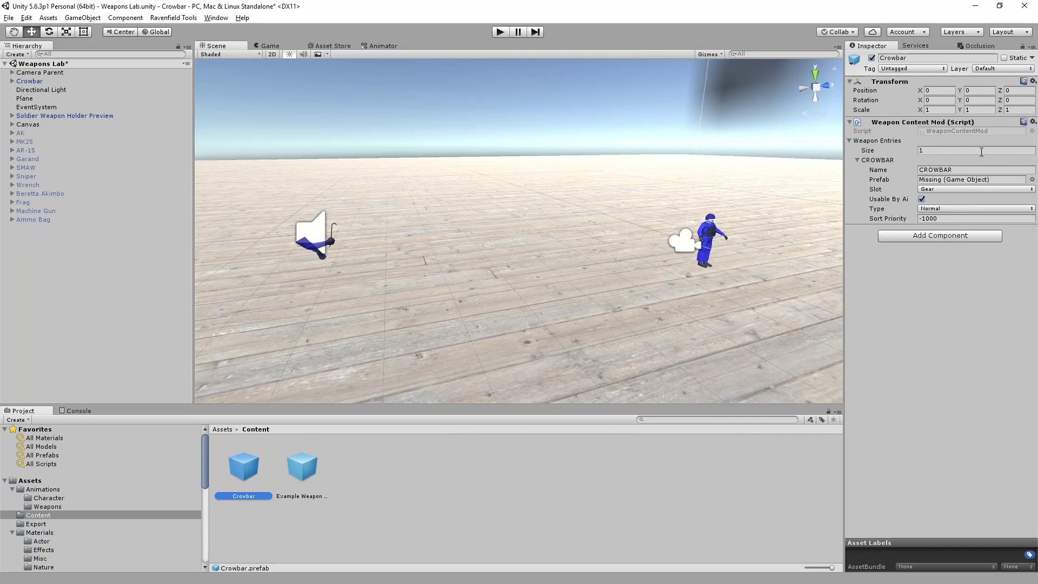
pyautogui.click(1032, 179)
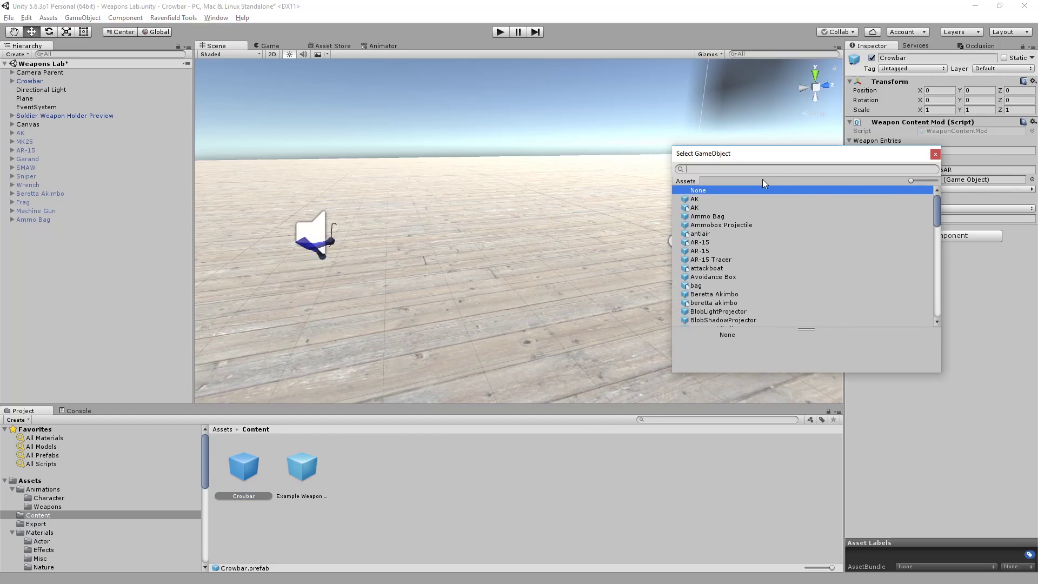
pyautogui.write('crow')
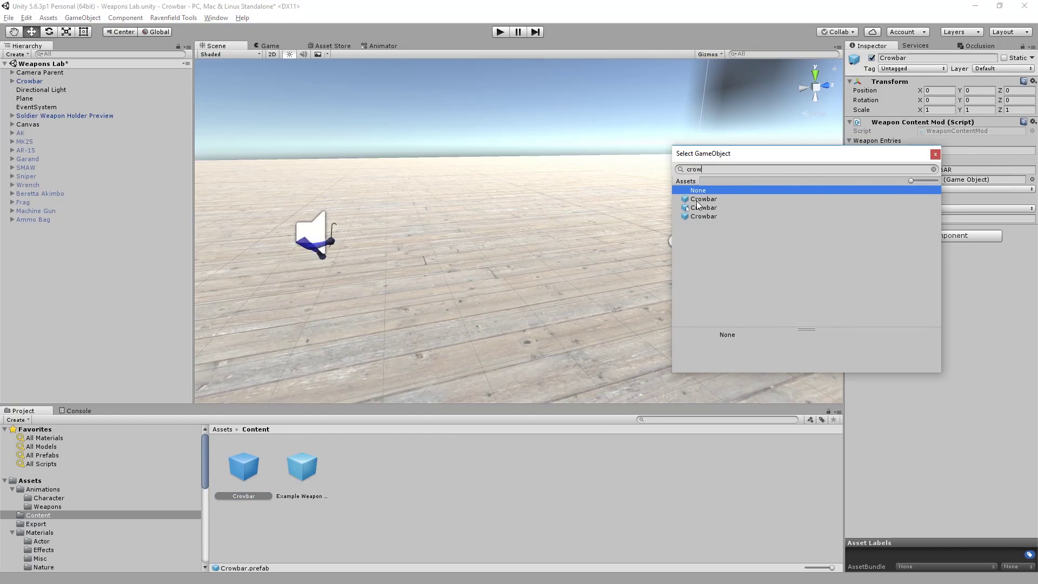
pyautogui.click(700, 199)
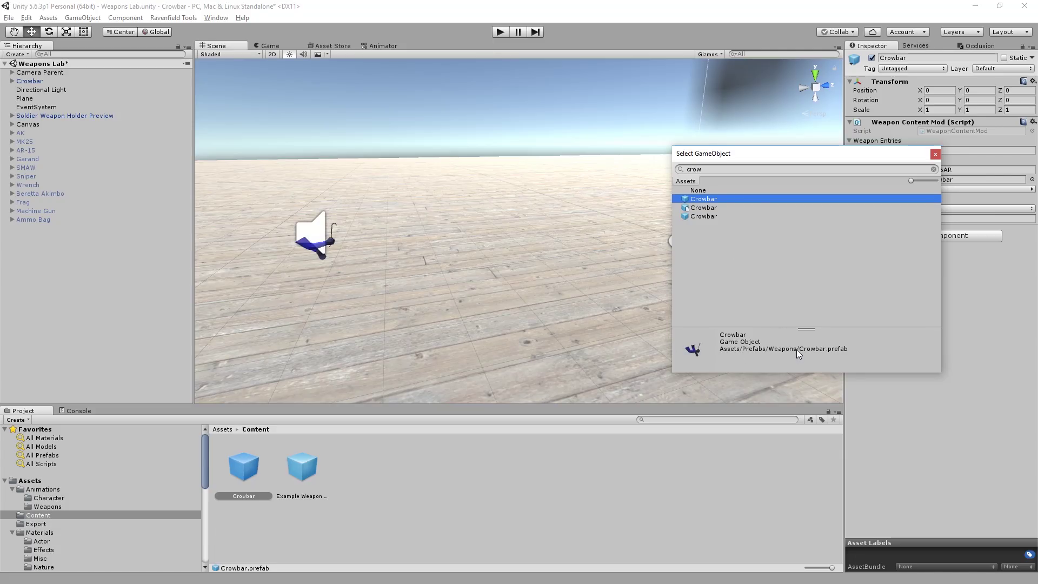
pyautogui.press('Down')
pyautogui.press('Down')
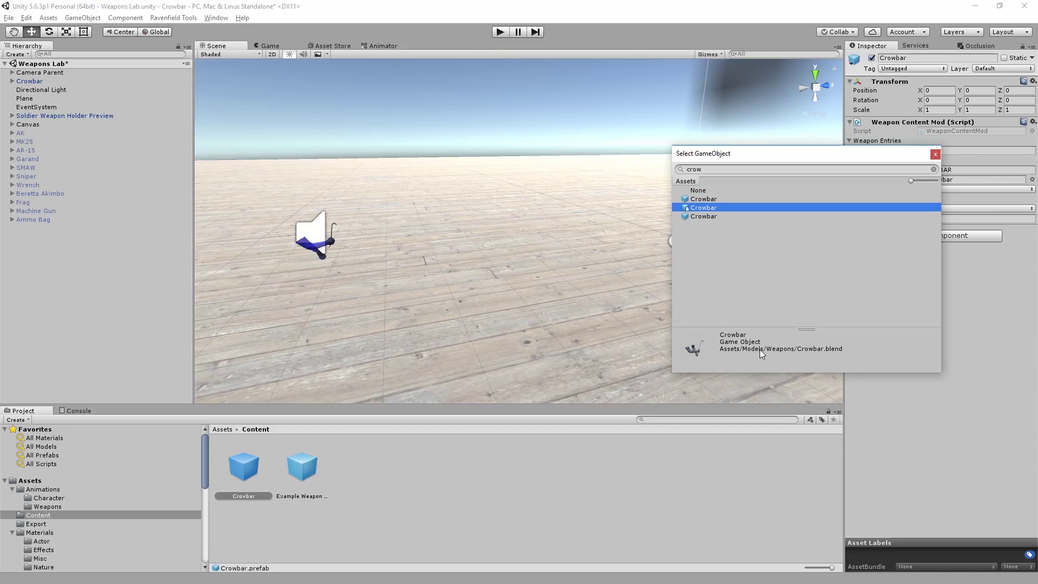
pyautogui.press('Up')
pyautogui.press('Up')
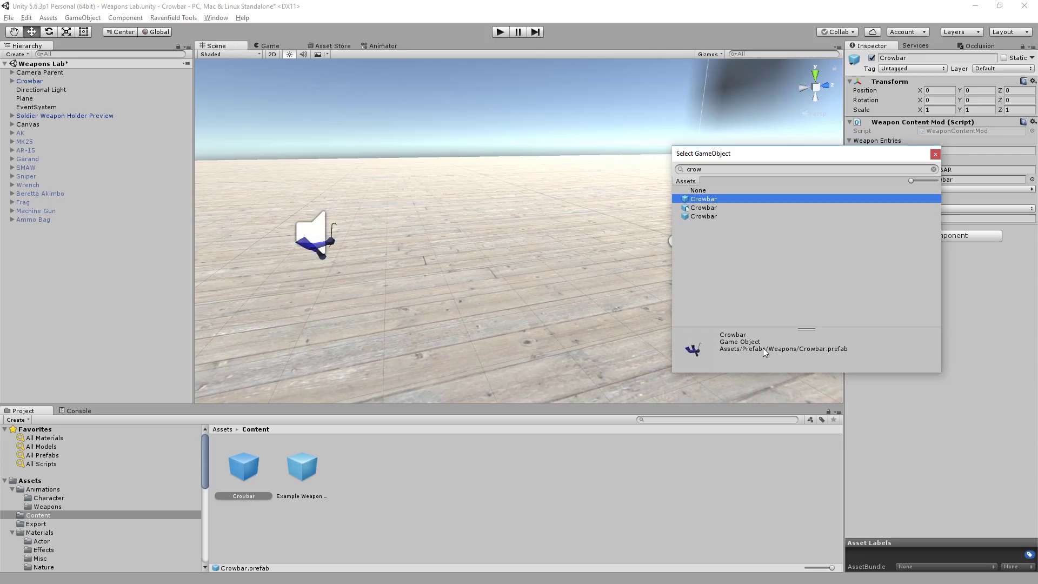
pyautogui.press('Return')
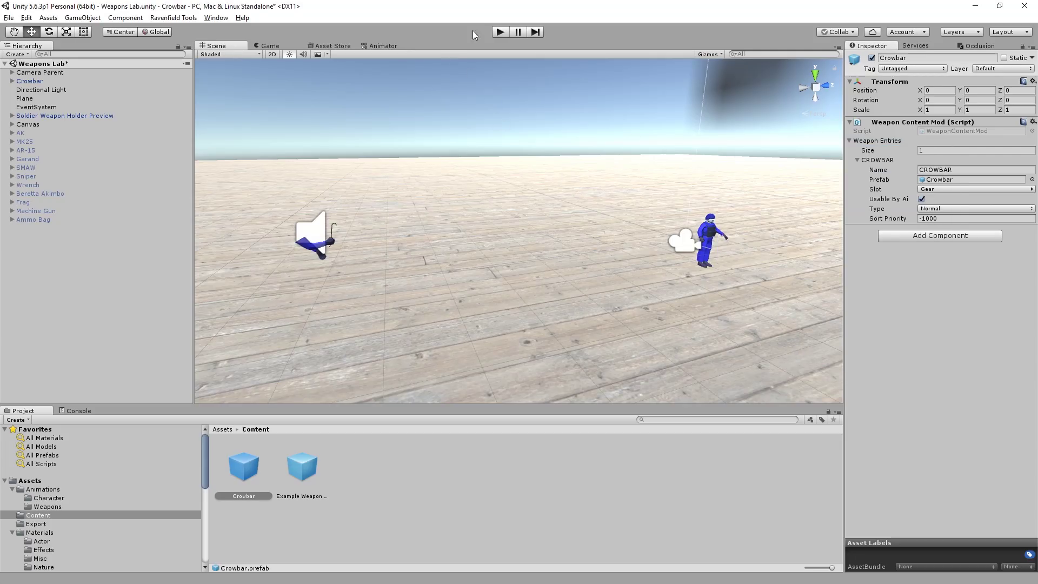
# Step: Export the selected Crowbar content mod and launch it in Ravenfield
pyautogui.click(173, 17)
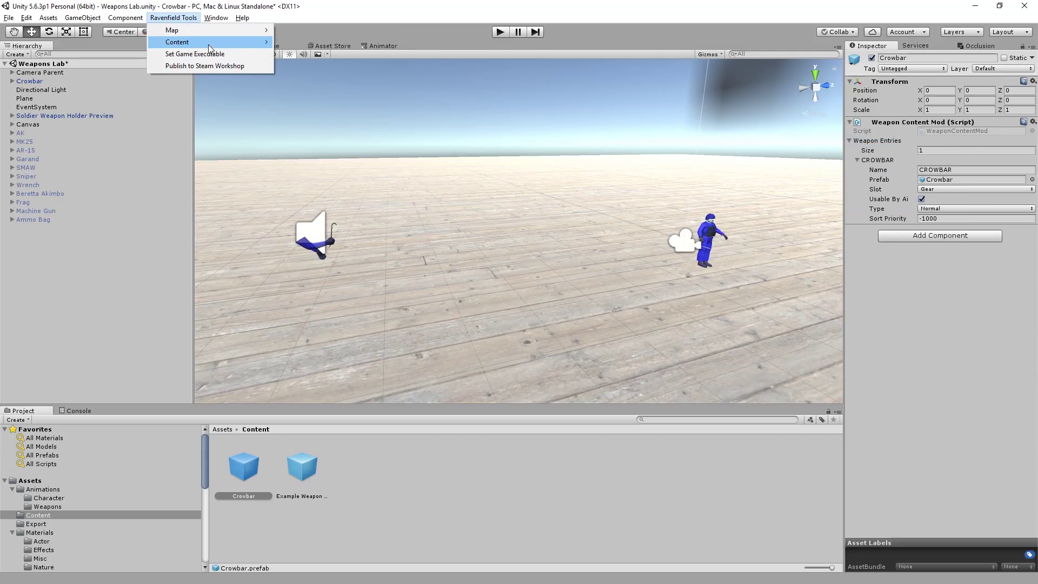
pyautogui.moveTo(209, 42)
pyautogui.click(307, 43)
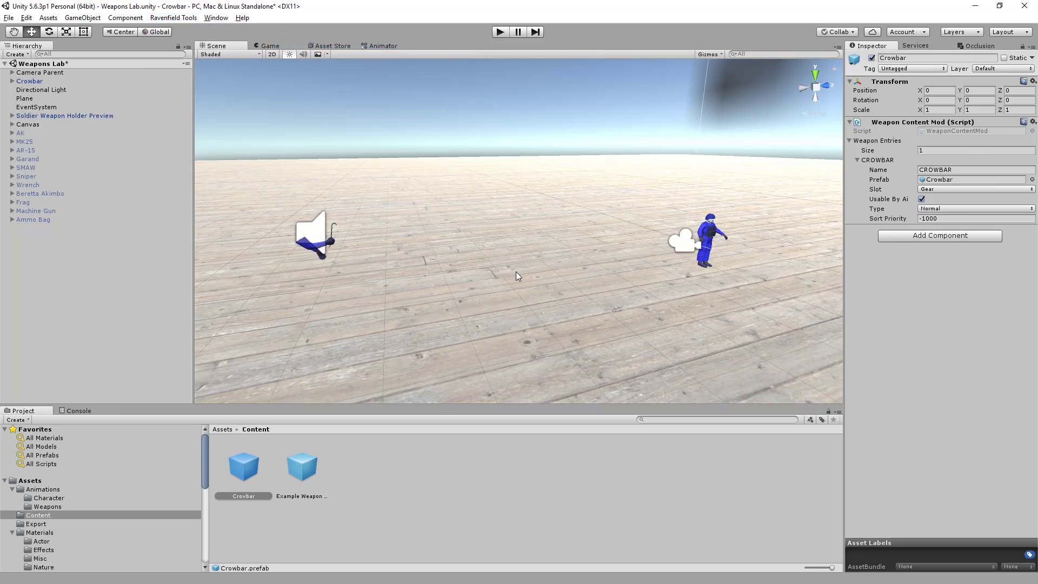
pyautogui.press('Return')
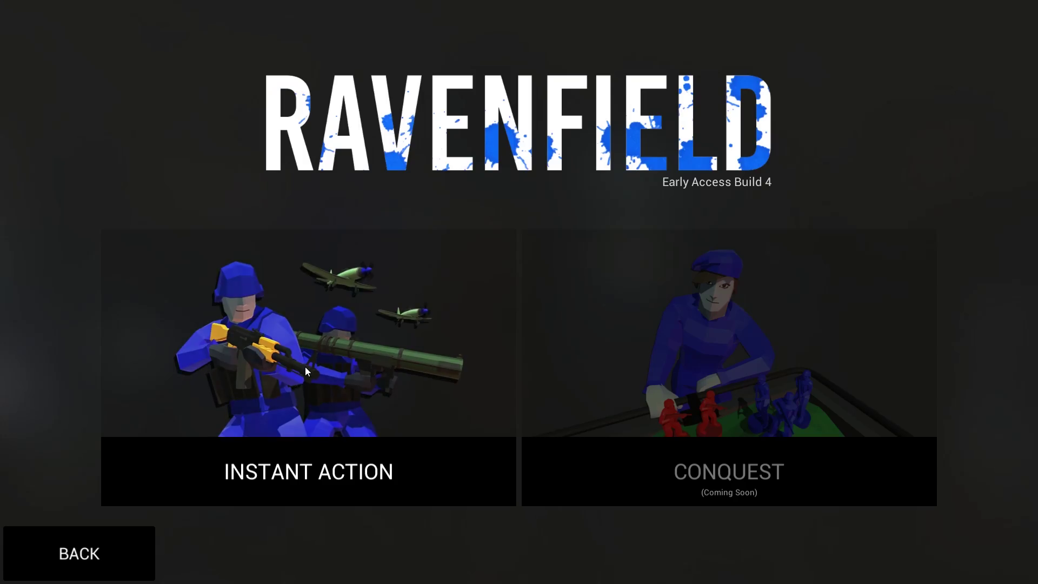
# Step: Start an Instant Action match on the medieval massacre custom map and walk around with the crowbar to inspect it
pyautogui.click(306, 371)
pyautogui.click(431, 149)
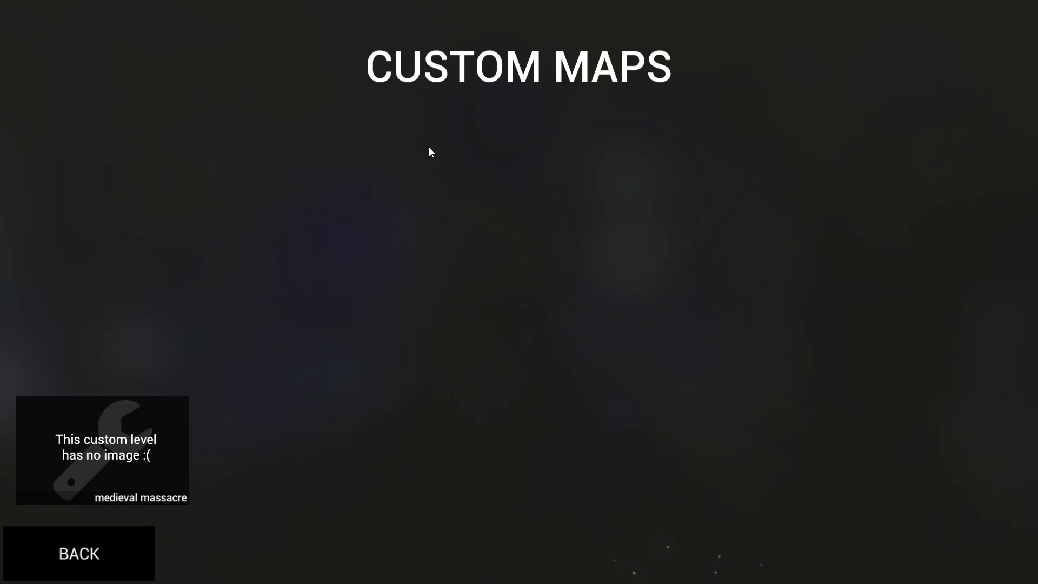
pyautogui.click(140, 440)
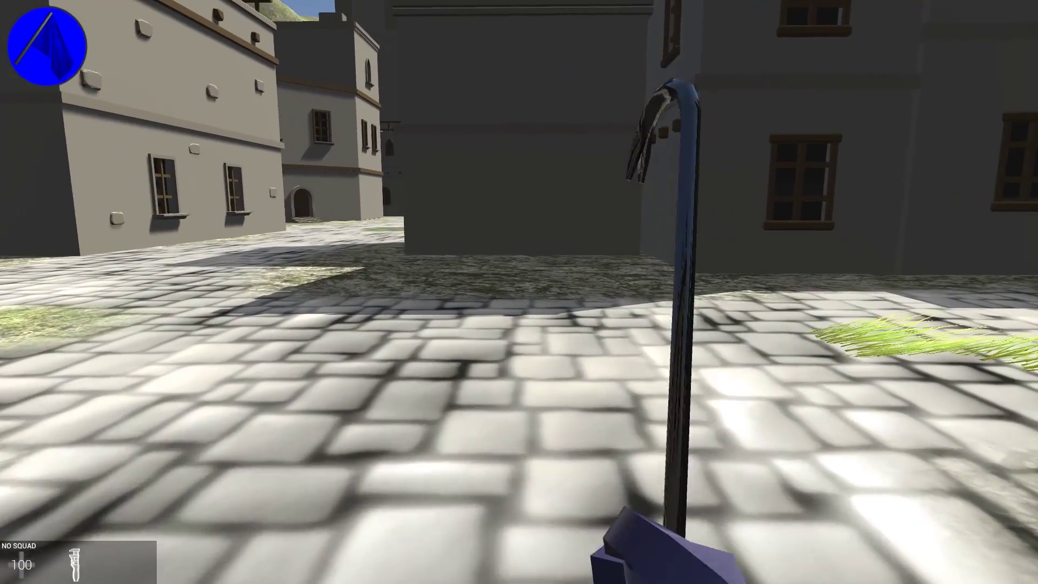
pyautogui.press('w')
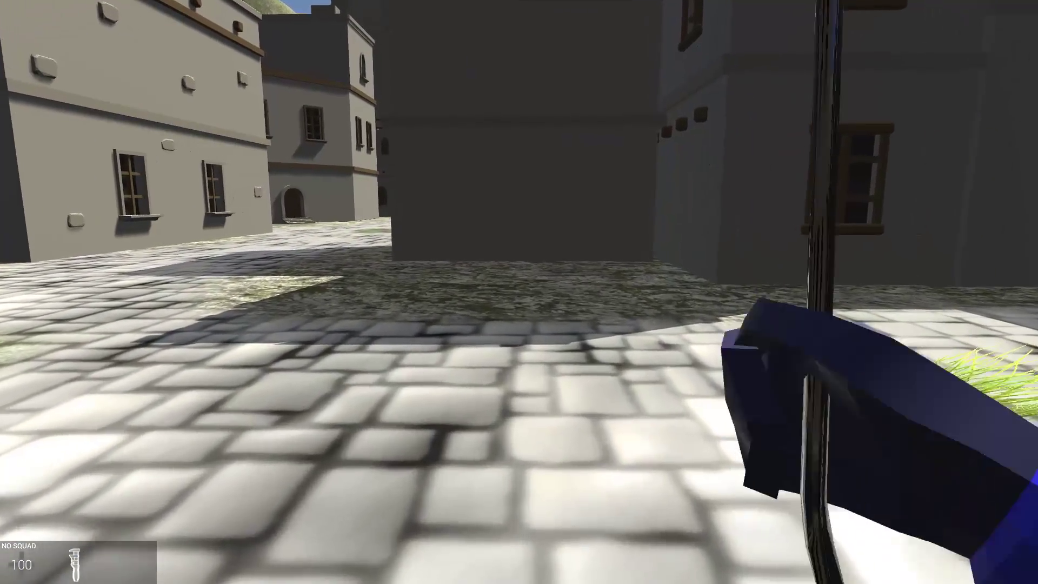
# Step: Run through the map's streets and swing the crowbar at the red soldiers to test its attack
pyautogui.press('w')
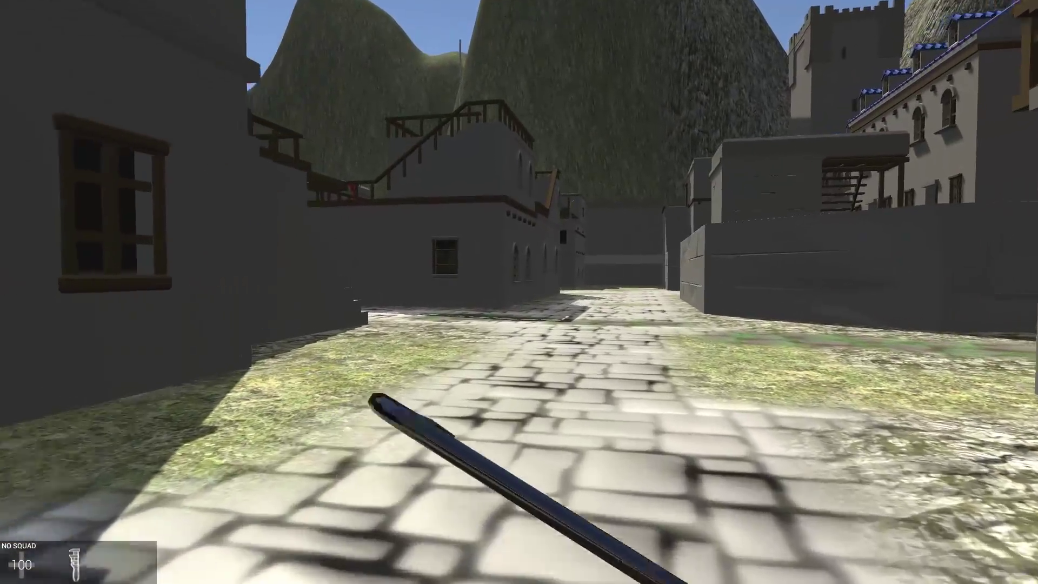
pyautogui.press('w')
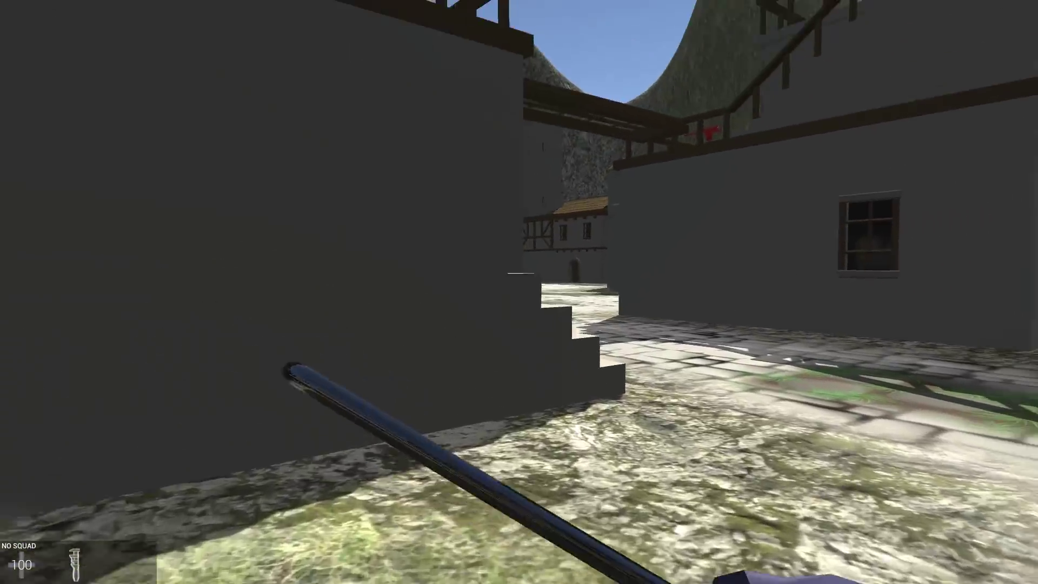
pyautogui.click(519, 292)
pyautogui.press('w')
pyautogui.click(519, 292)
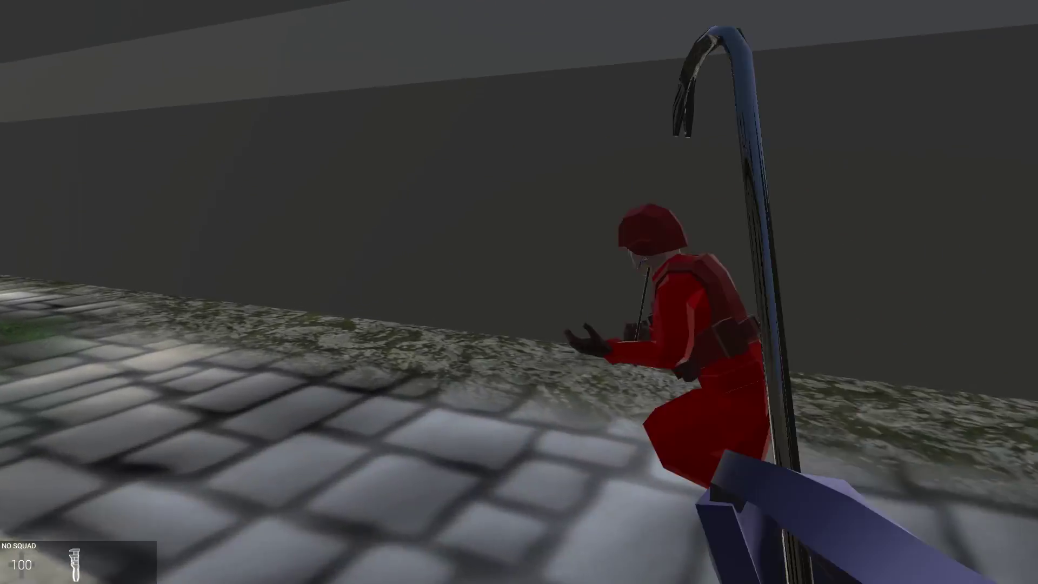
pyautogui.click(519, 292)
pyautogui.press('w')
pyautogui.click(519, 292)
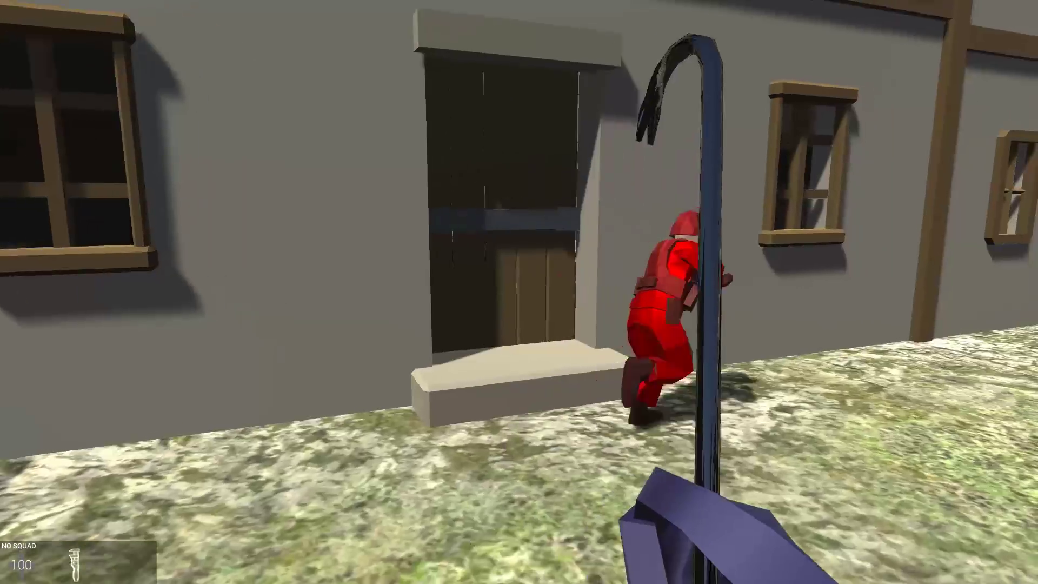
pyautogui.click(519, 292)
pyautogui.press('w')
pyautogui.click(519, 292)
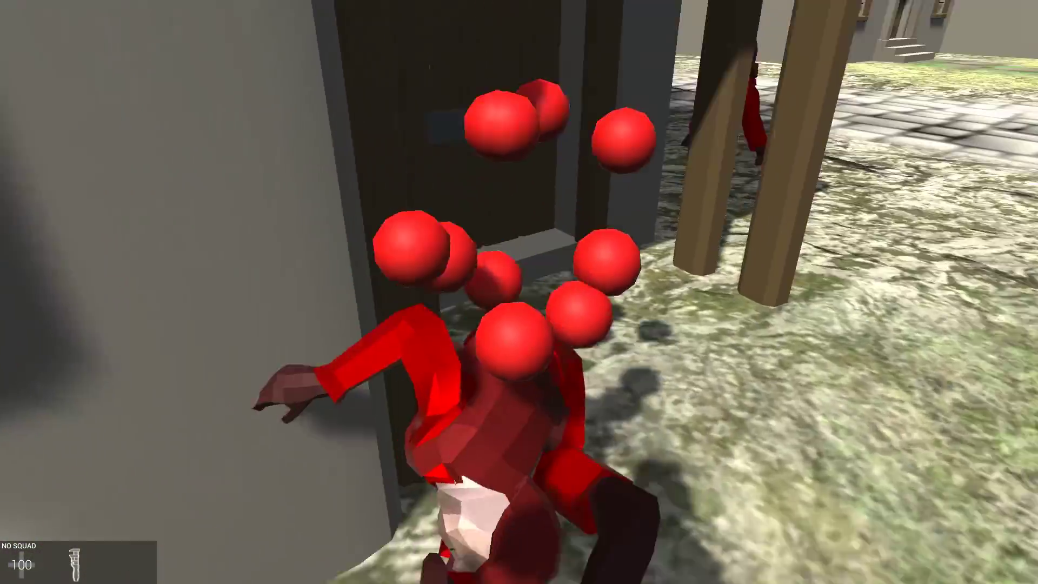
pyautogui.click(519, 292)
pyautogui.hotkey('shift', 'w')
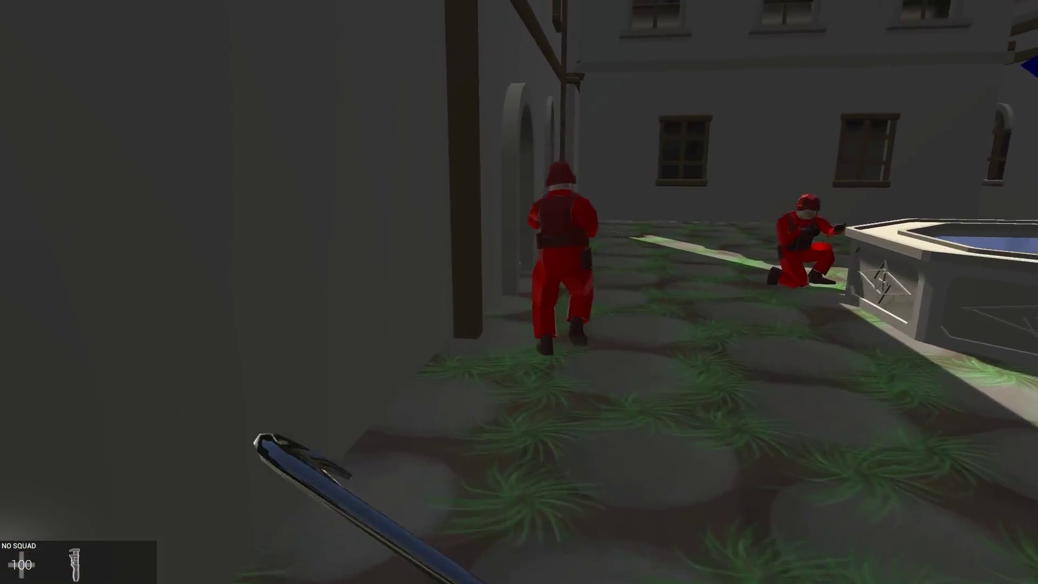
pyautogui.press('w')
pyautogui.click(519, 292)
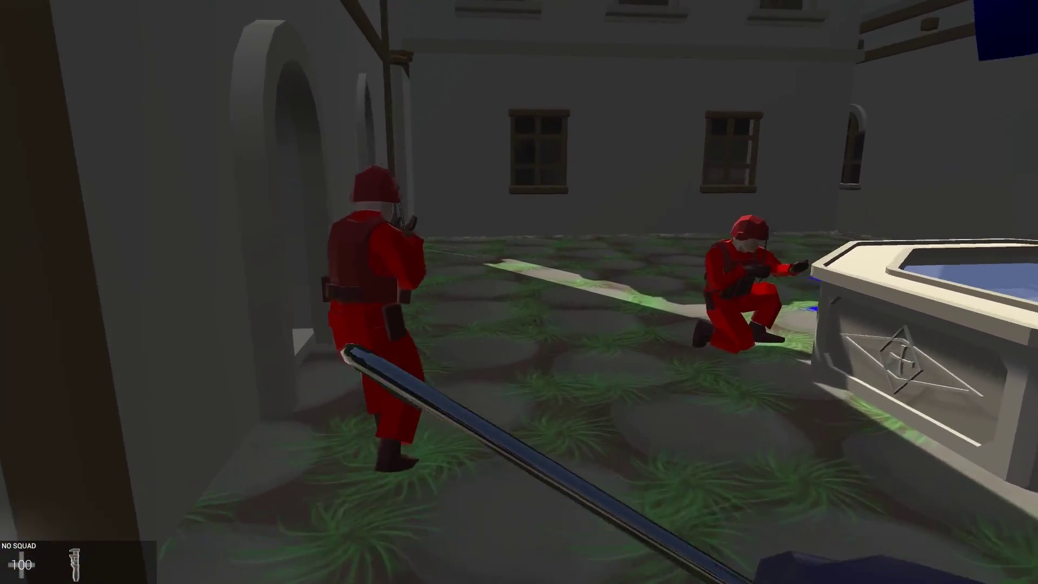
# Step: Attack the red soldiers in the fountain courtyard with the crowbar and jump into the fountain basin
pyautogui.click(519, 292)
pyautogui.press('w')
pyautogui.click(519, 292)
pyautogui.click(519, 292)
pyautogui.hotkey('shift', 'w')
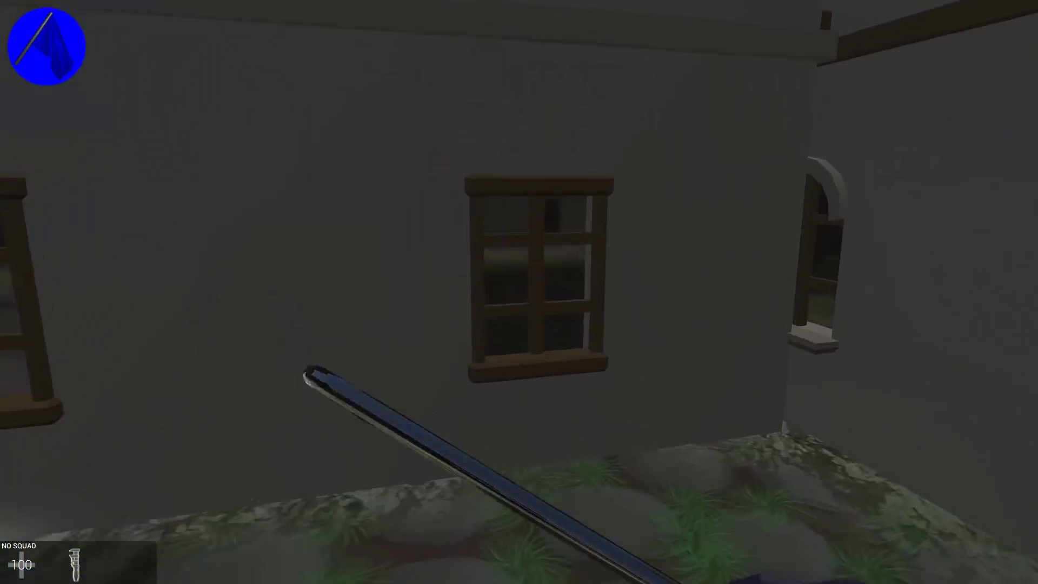
pyautogui.press('space')
pyautogui.press('w')
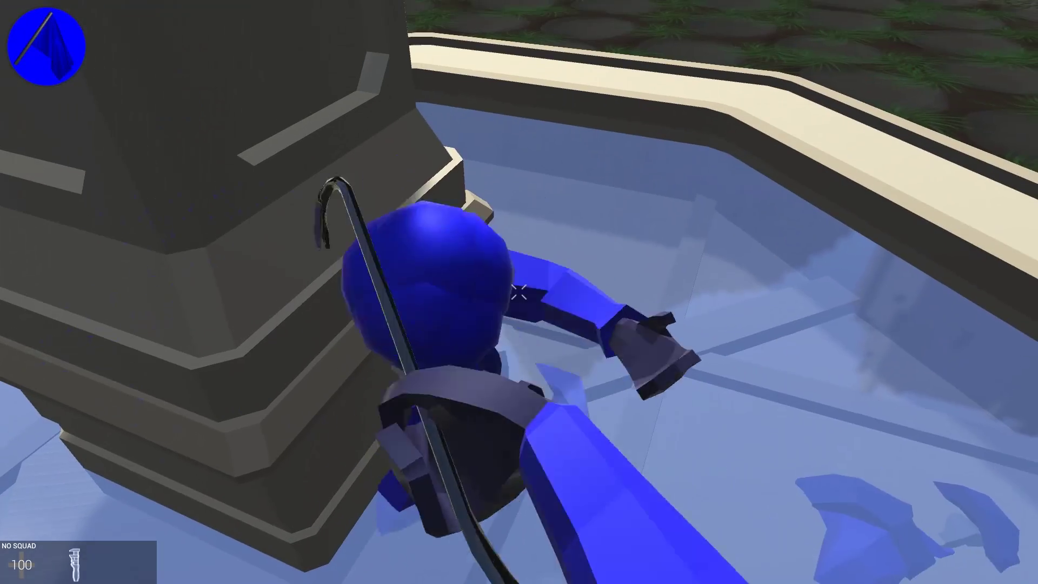
pyautogui.press('space')
pyautogui.click(519, 292)
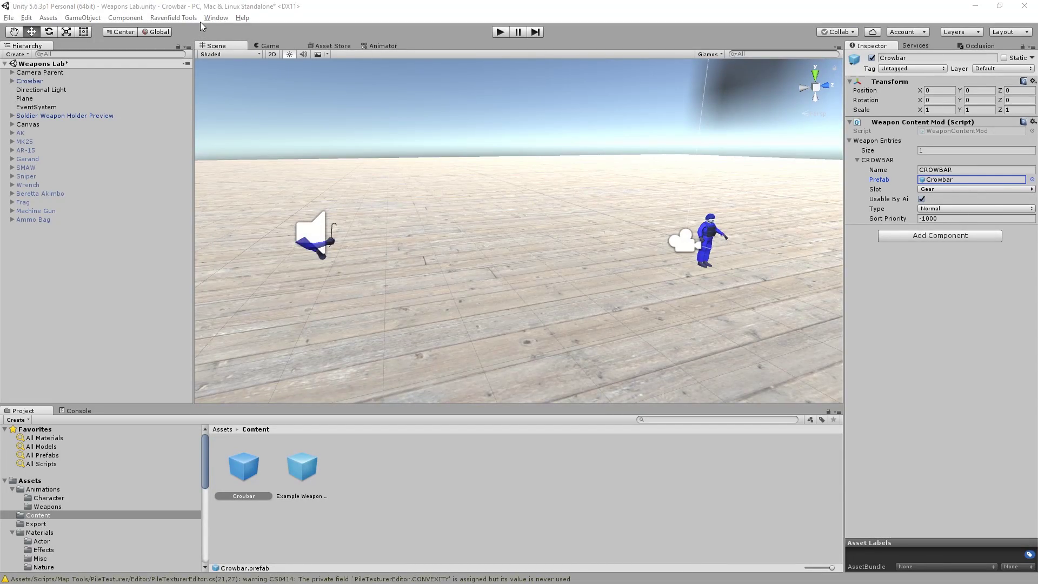
# Step: Switch to Unity, open the Steam Workshop uploader in a smaller window, try to connect to Steam and check the console
pyautogui.click(194, 20)
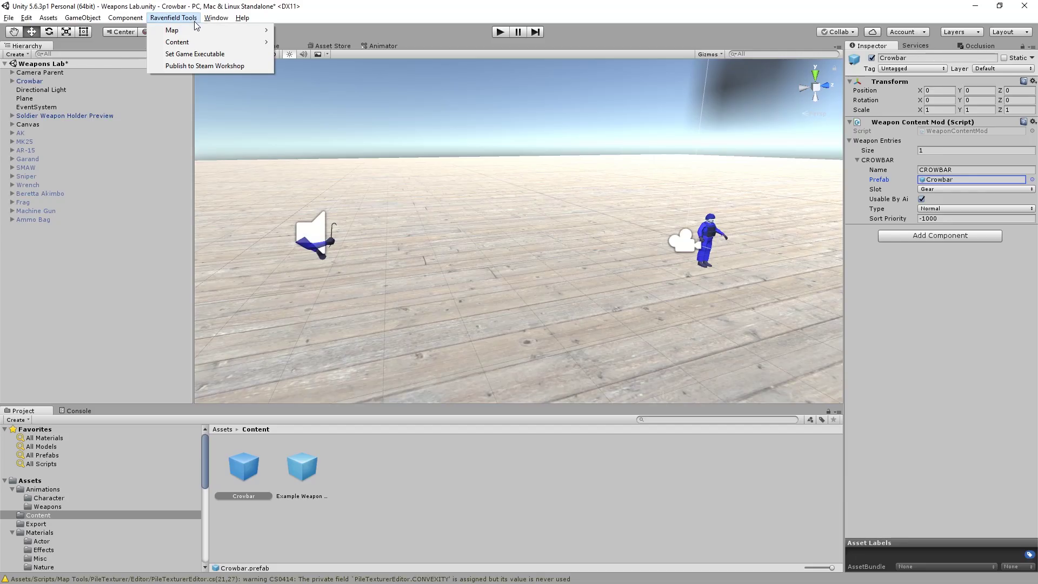
pyautogui.click(225, 67)
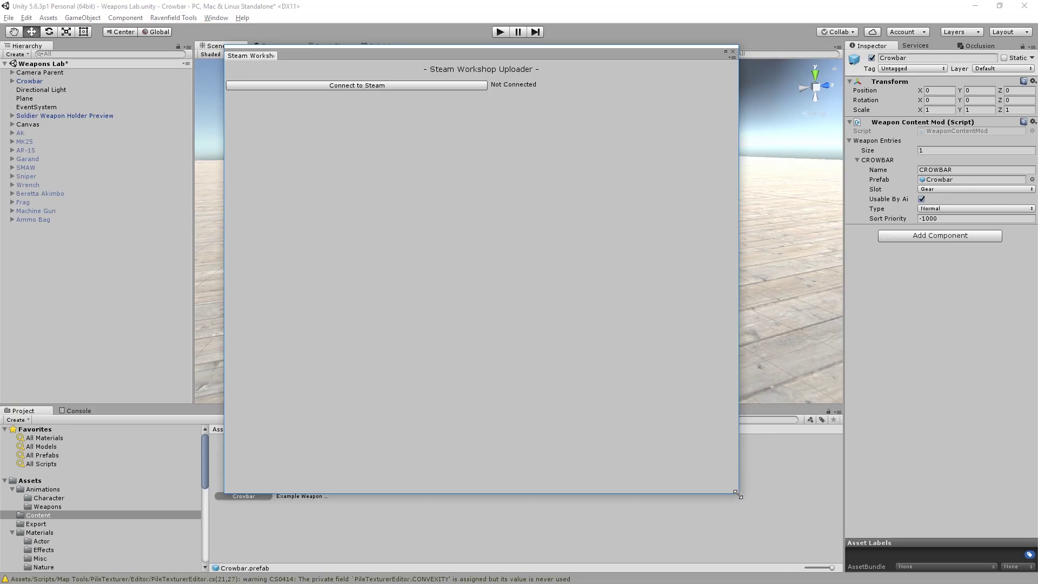
pyautogui.moveTo(736, 491); pyautogui.dragTo(624, 445)
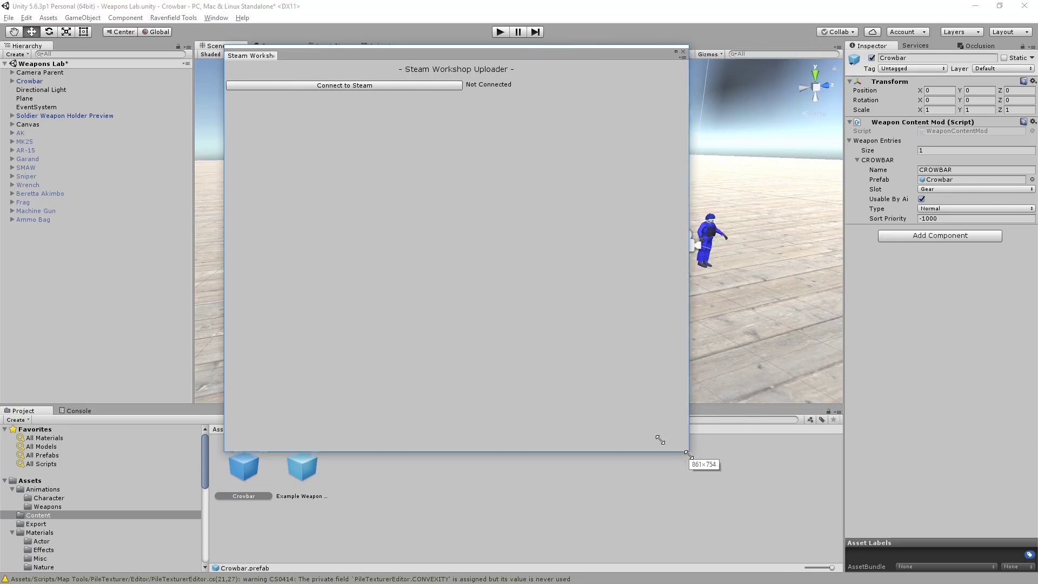
pyautogui.click(362, 86)
pyautogui.click(76, 411)
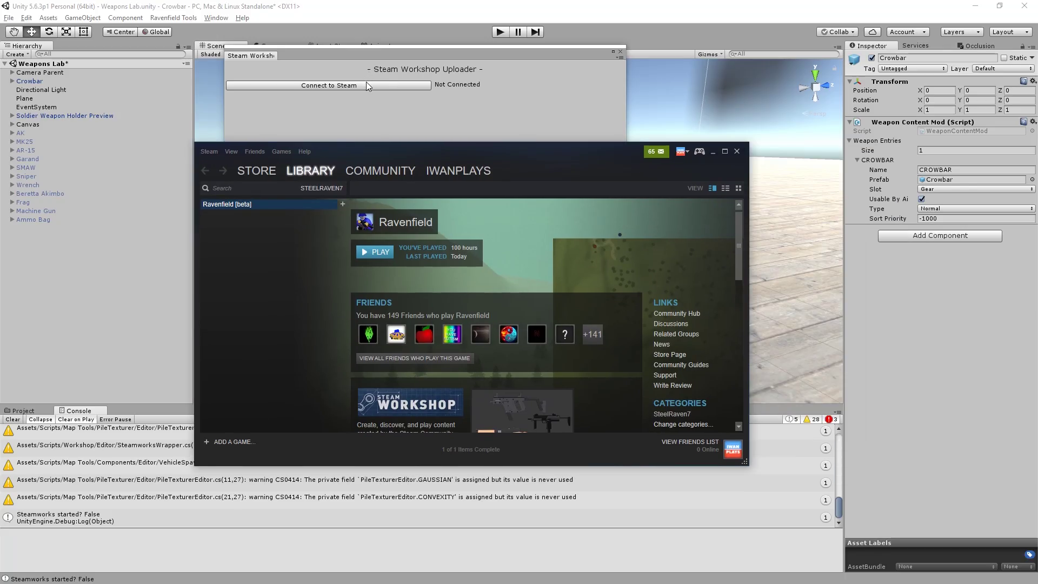
# Step: With Steam running, connect the Workshop uploader and create a new Workshop item
pyautogui.click(367, 84)
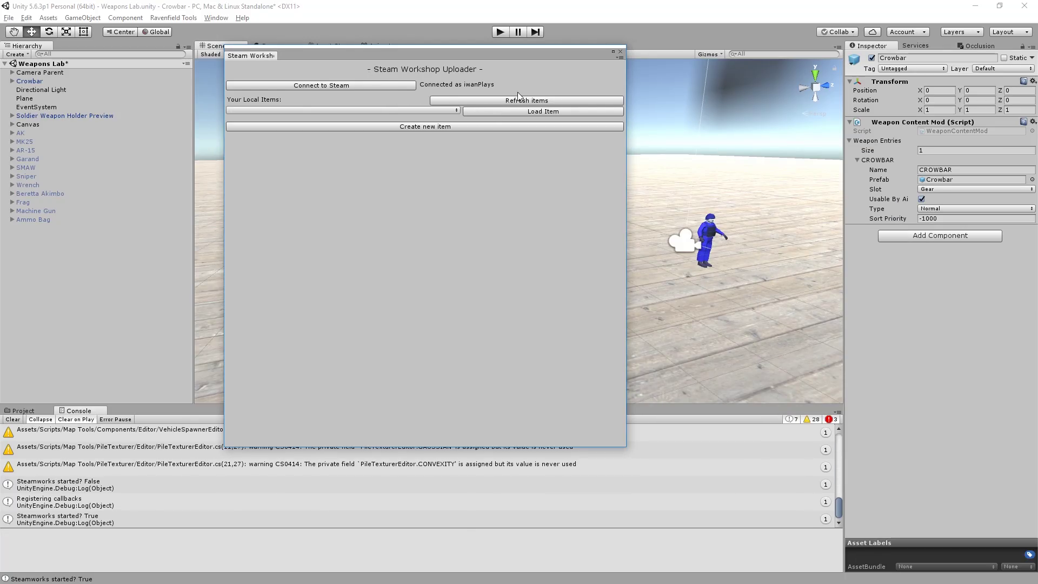
pyautogui.click(439, 111)
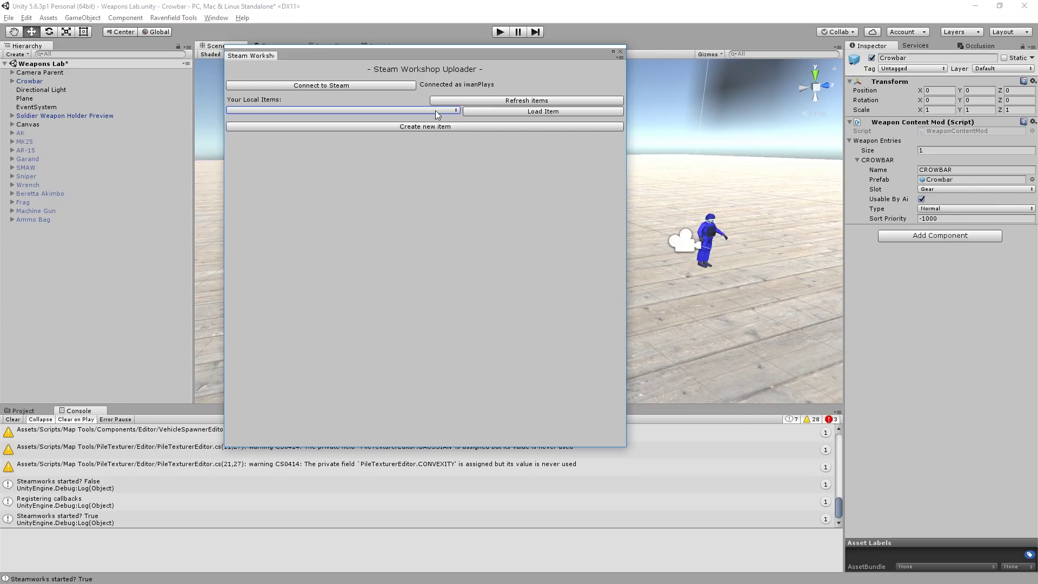
pyautogui.click(462, 126)
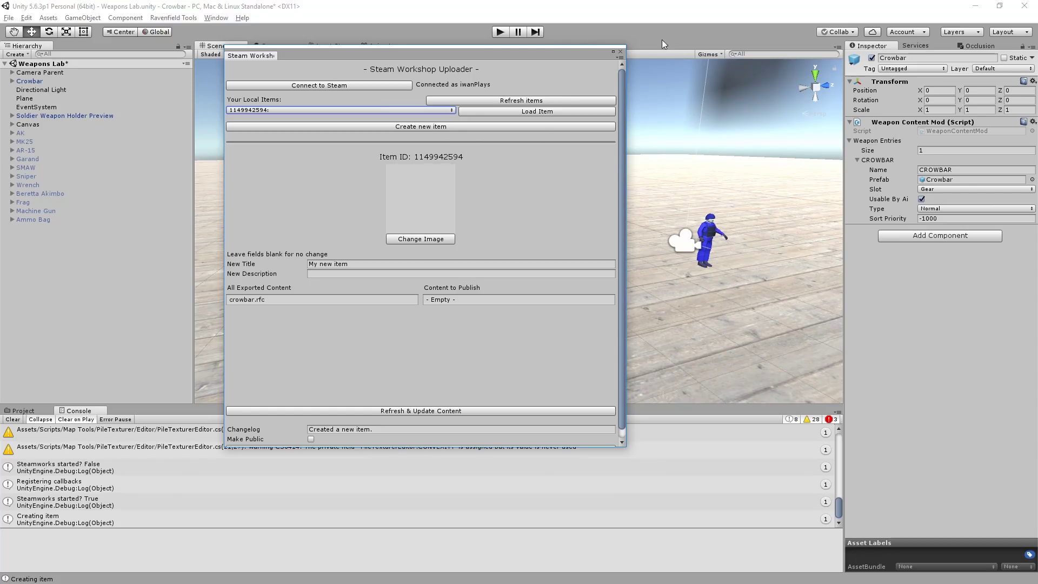
# Step: Move the Workshop uploader aside and run the scene to capture a picture of the soldier and crowbar
pyautogui.moveTo(556, 52); pyautogui.dragTo(861, 116)
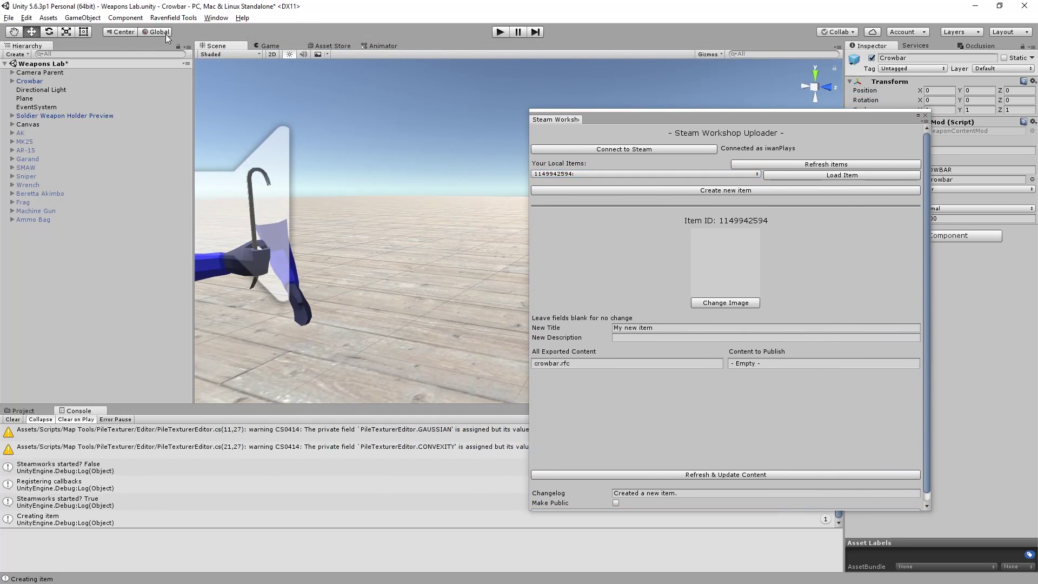
pyautogui.hotkey('ctrl', 'p')
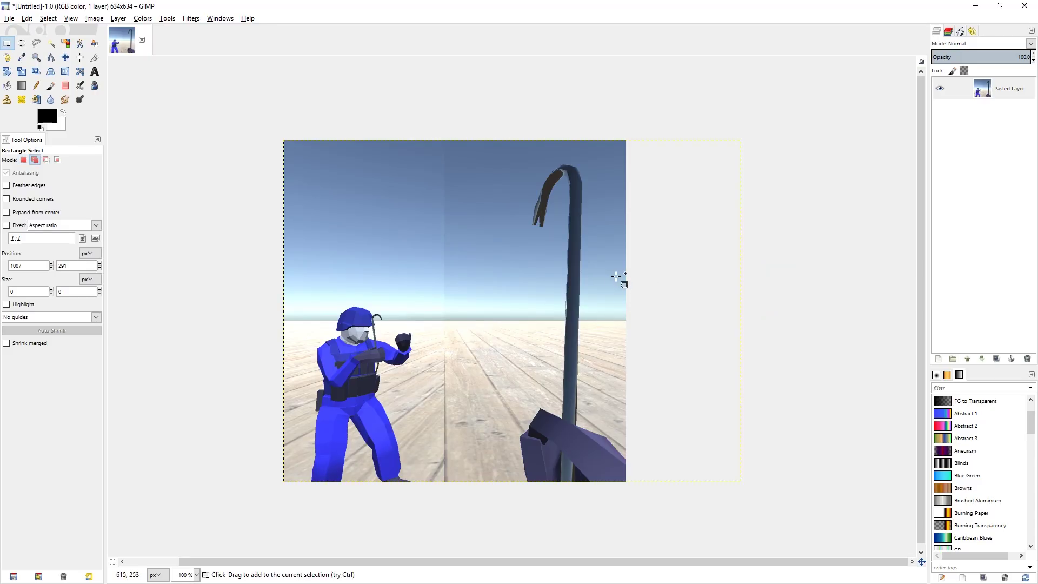
# Step: Switch to GIMP and scale the pasted screenshot to 320 × 320 pixels
pyautogui.hotkey('alt', 'i')
pyautogui.write('s320')
pyautogui.press('Tab')
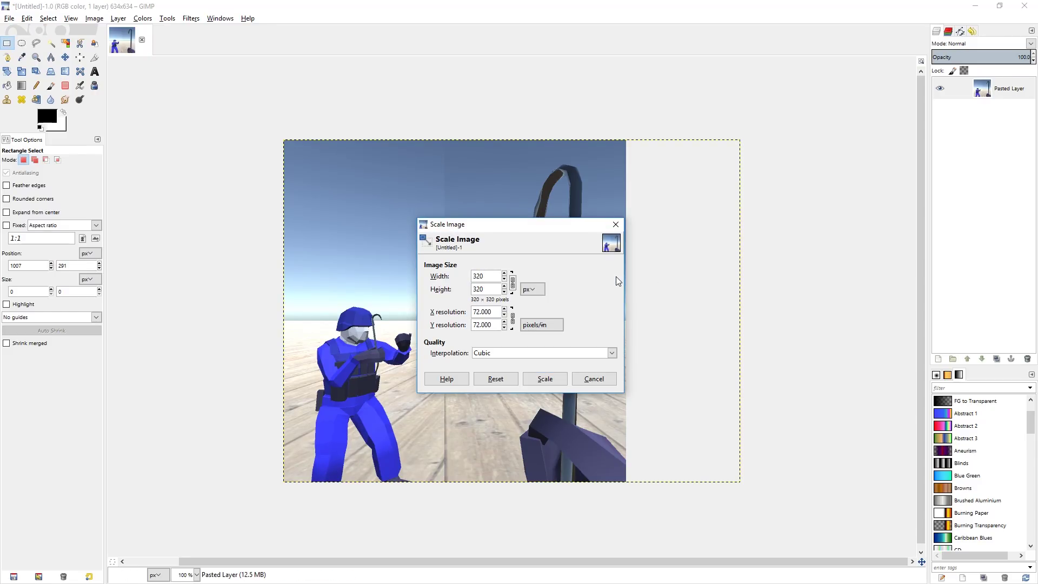
pyautogui.click(544, 378)
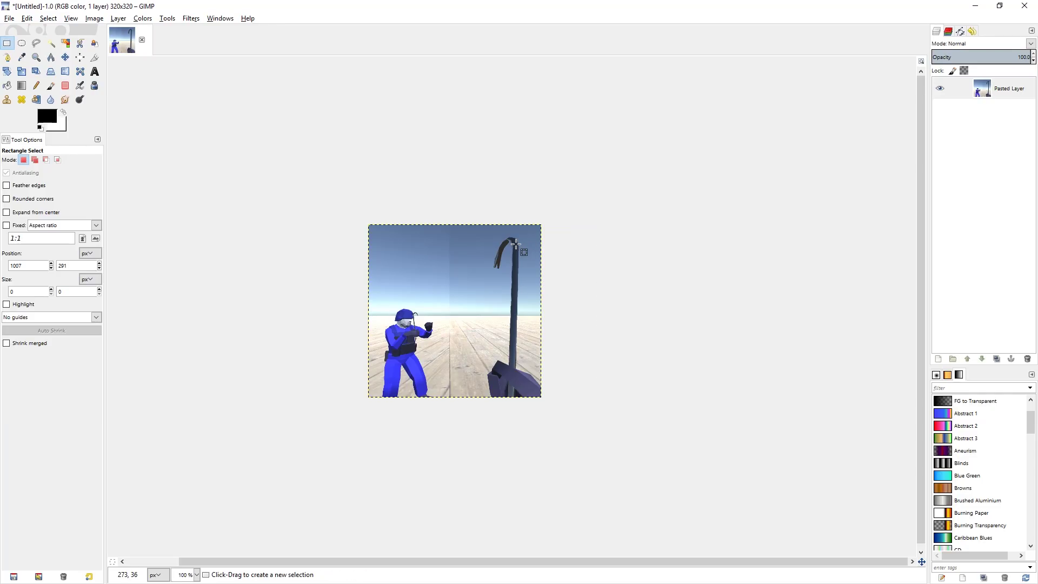
# Step: Export the scaled image as crowbar.png in the Download folder
pyautogui.hotkey('ctrl', 'shift', 'e')
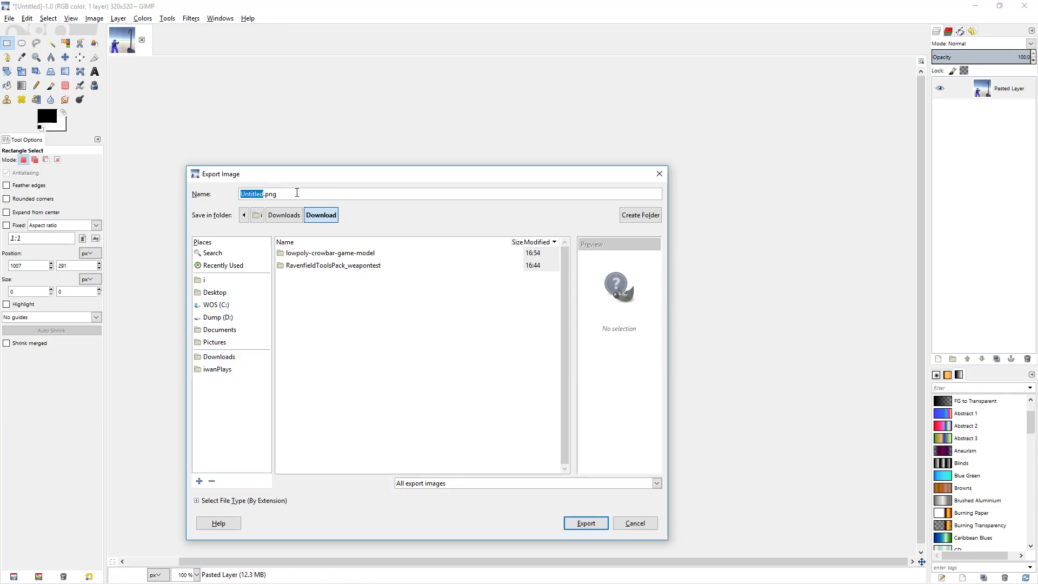
pyautogui.write('crowbar')
pyautogui.press('Return')
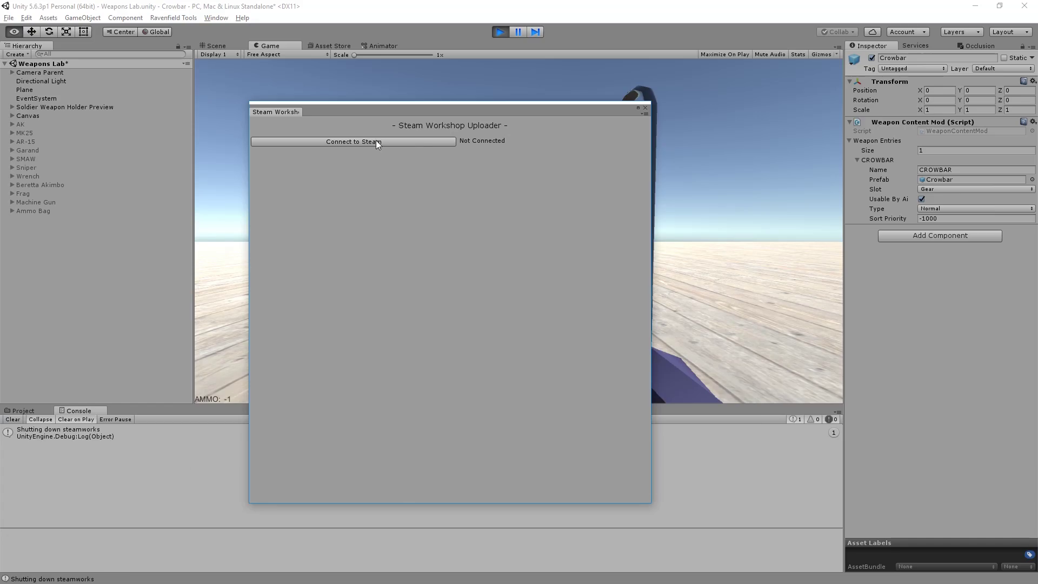
# Step: Return to Unity, reconnect the Workshop uploader to Steam and load the newly created item
pyautogui.click(376, 141)
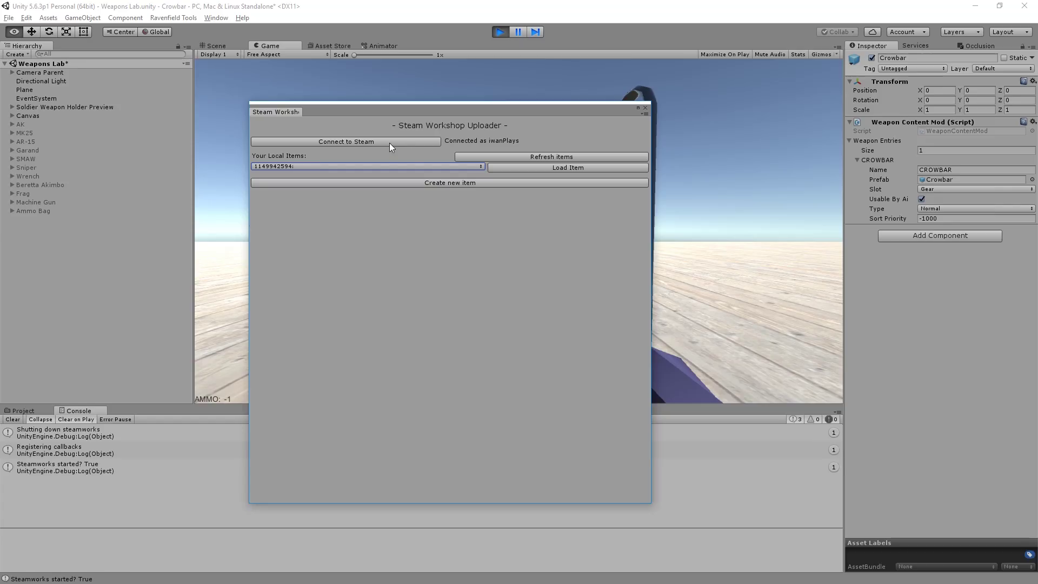
pyautogui.click(479, 167)
pyautogui.click(515, 167)
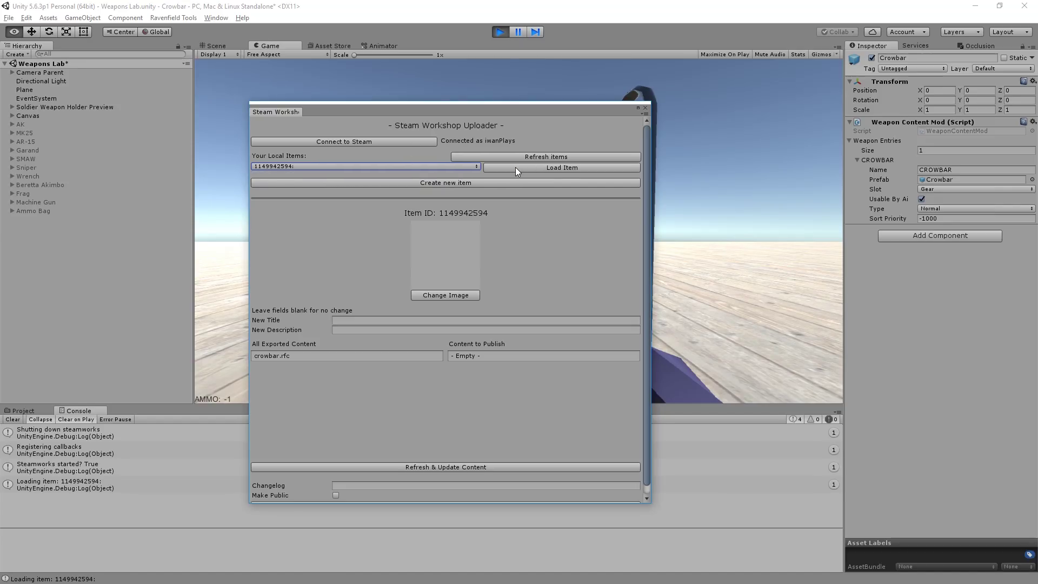
# Step: Set crowbar.png from the Download folder as the Workshop item's image
pyautogui.click(455, 293)
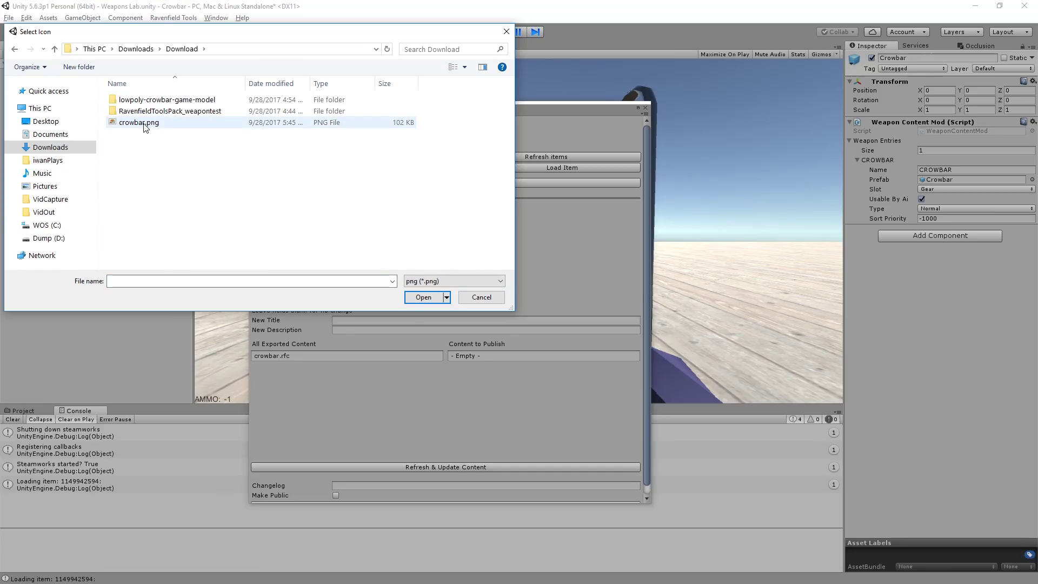
pyautogui.click(454, 281)
pyautogui.click(454, 281)
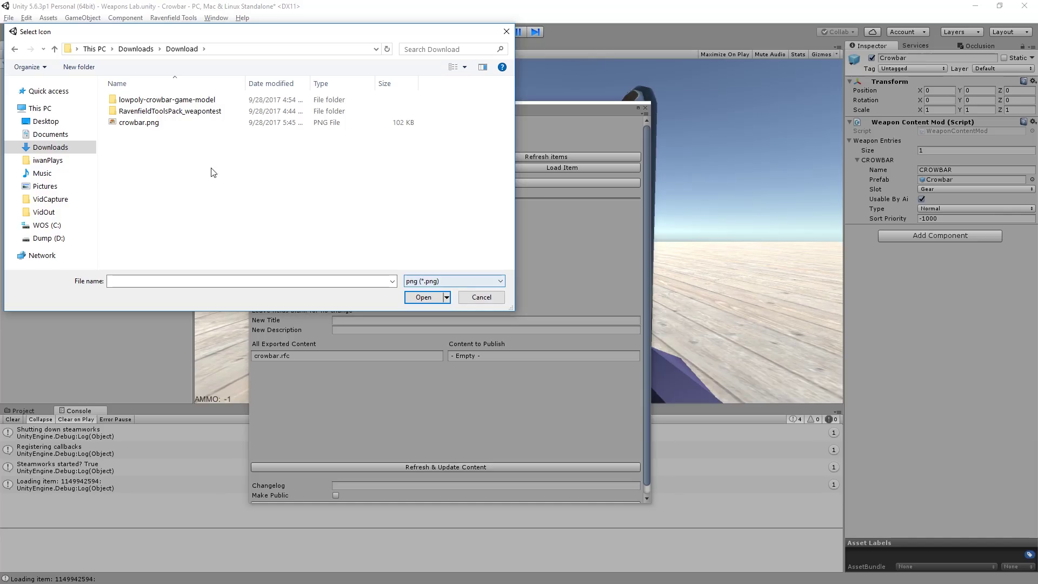
pyautogui.click(153, 126)
pyautogui.doubleClick(152, 124)
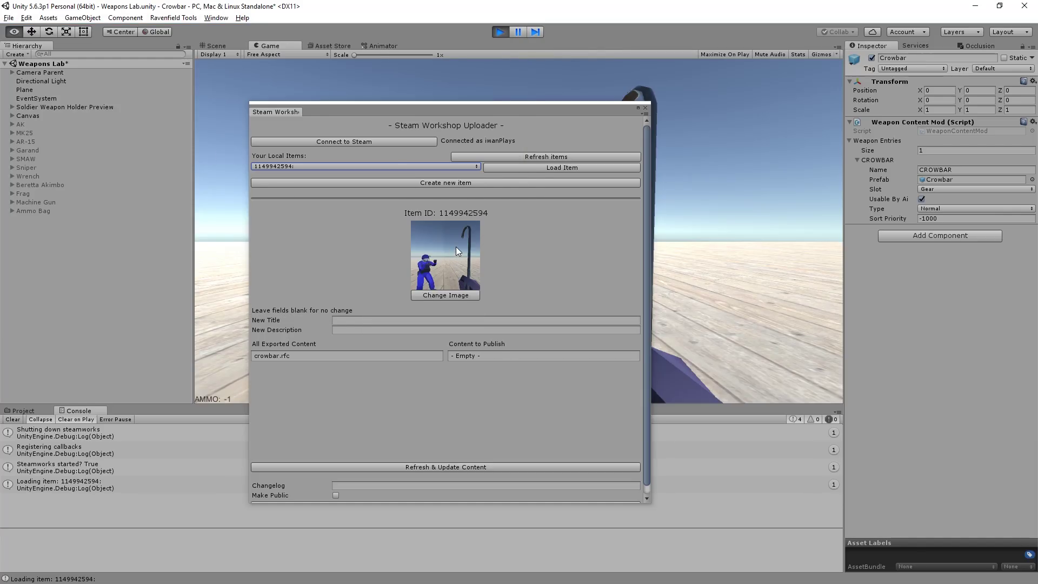
# Step: Title the Workshop item CROWBAR and start its description with "Crowbar like in Halflife 2 just for showing off my mad skills. Model by"
pyautogui.click(378, 320)
pyautogui.write('CROWBAR')
pyautogui.press('Tab')
pyautogui.write('C')
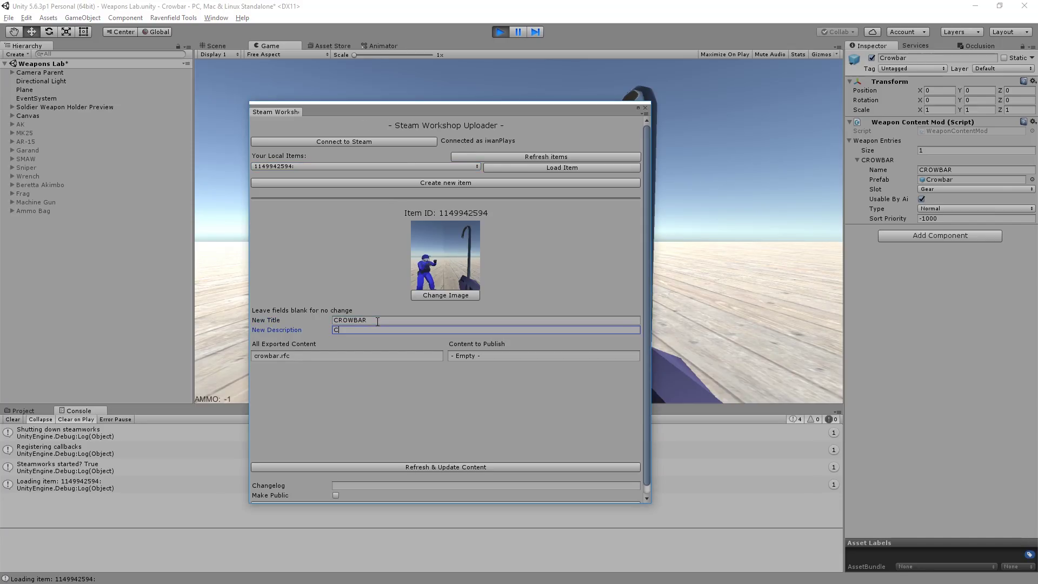
pyautogui.write('rowbar like in Halflife 2 just for showing off my ')
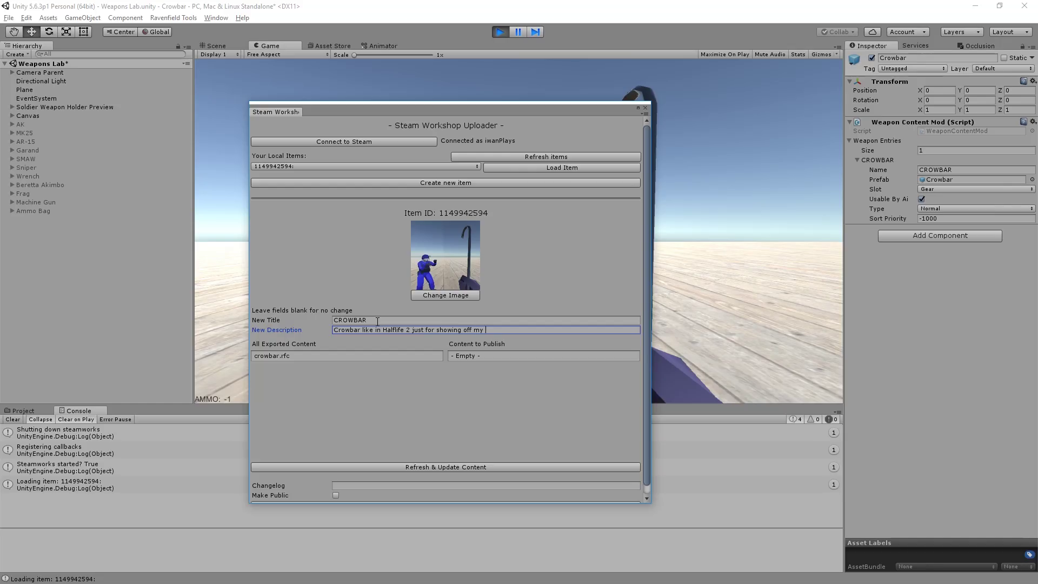
pyautogui.write('mad skills. Model by')
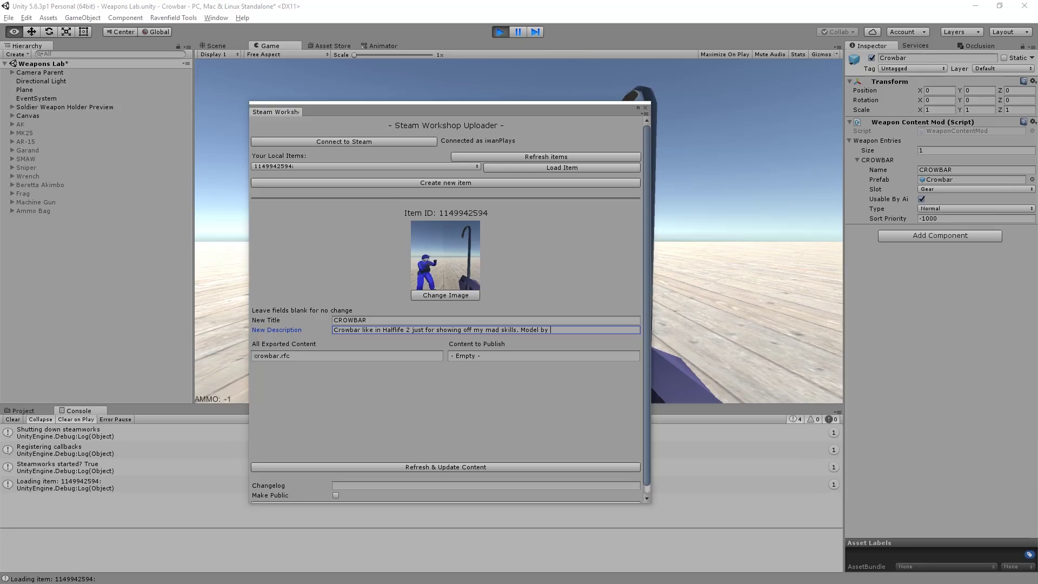
# Step: Add the model author's name to the description and copy the link of the Lowpoly Crowbar page on Sketchfab
pyautogui.write('Michael Makivic')
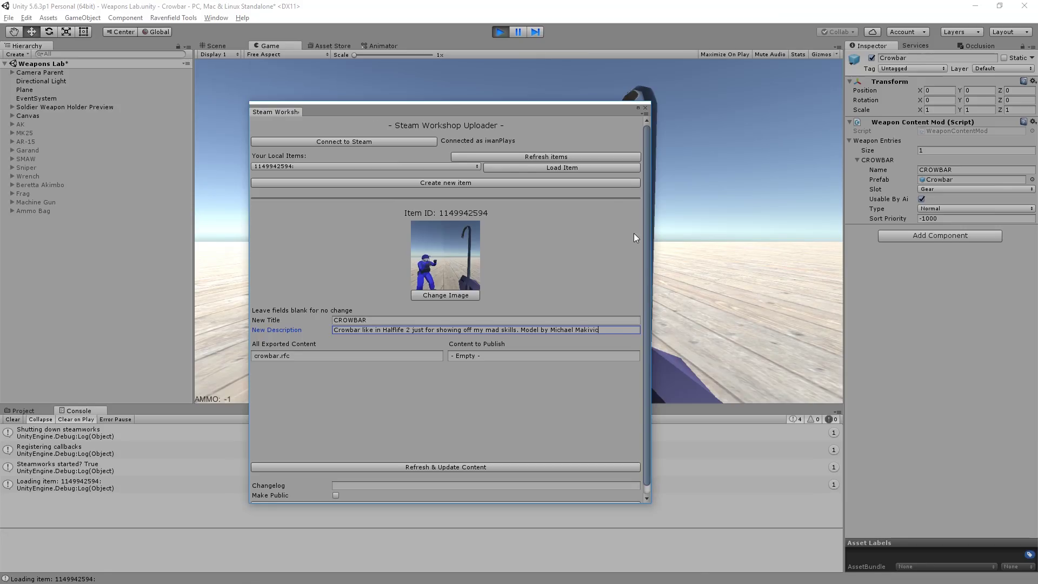
pyautogui.hotkey('alt', 'Tab')
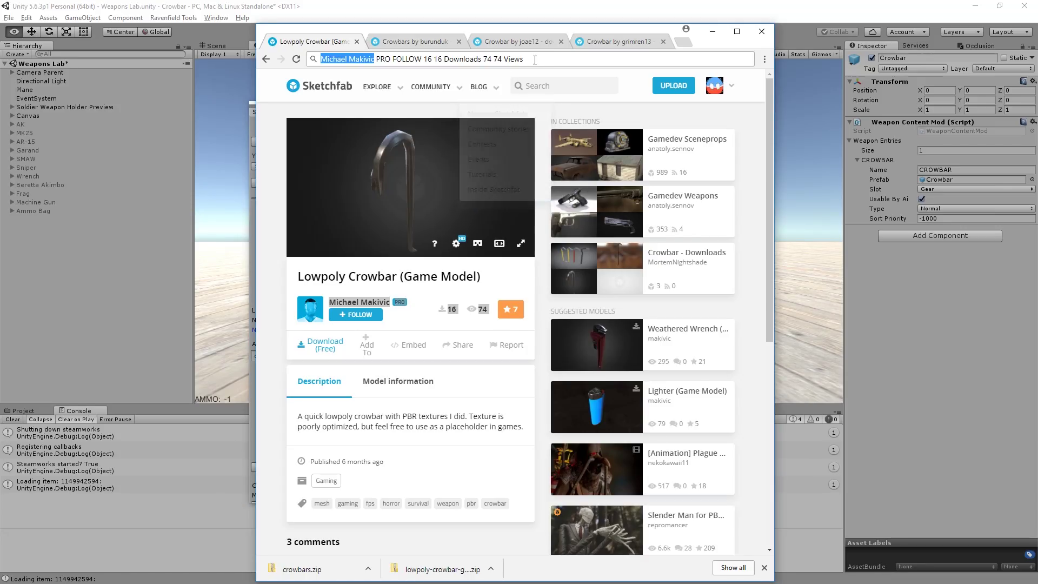
pyautogui.press('Escape')
pyautogui.press('Return')
pyautogui.click(543, 59)
pyautogui.hotkey('ctrl', 'c')
pyautogui.hotkey('ctrl', 'v')
pyautogui.hotkey('alt', 'Tab')
# Step: Continue the description with "from", the copied Sketchfab link and "under Creative Commons Attribution"
pyautogui.write('from')
pyautogui.hotkey('ctrl', 'v')
pyautogui.write('under ')
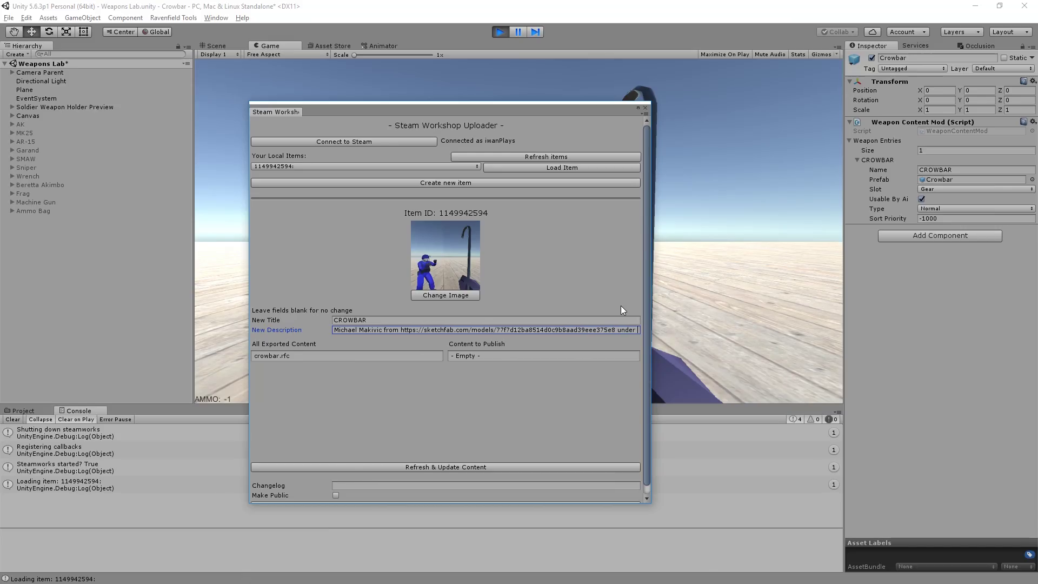
pyautogui.write('Creative Commons')
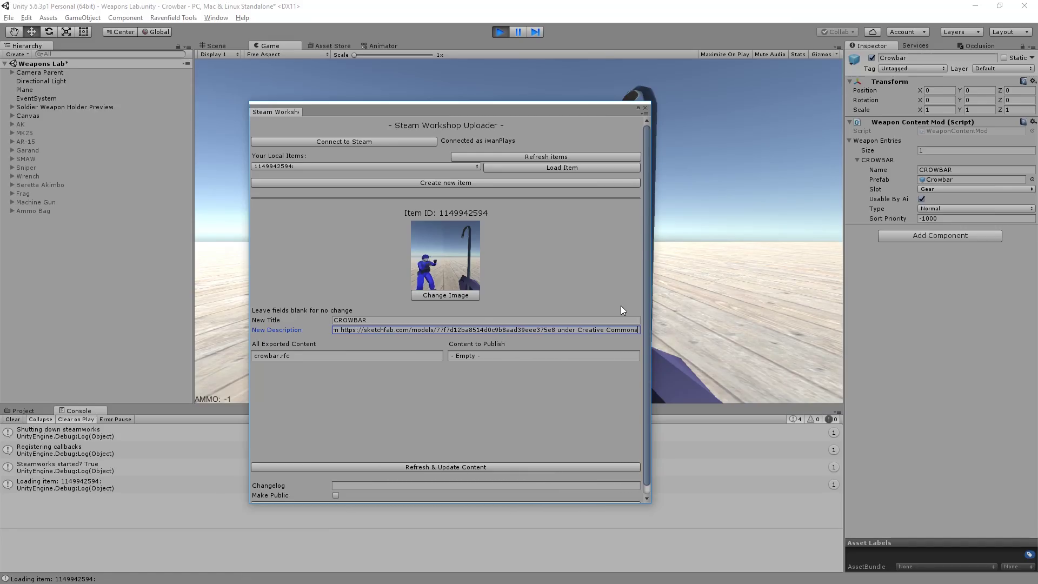
pyautogui.write(' Attribution')
# Step: Switch to the Sketchfab model page and open the Creative Commons licence page from its download information
pyautogui.hotkey('alt', 'Tab')
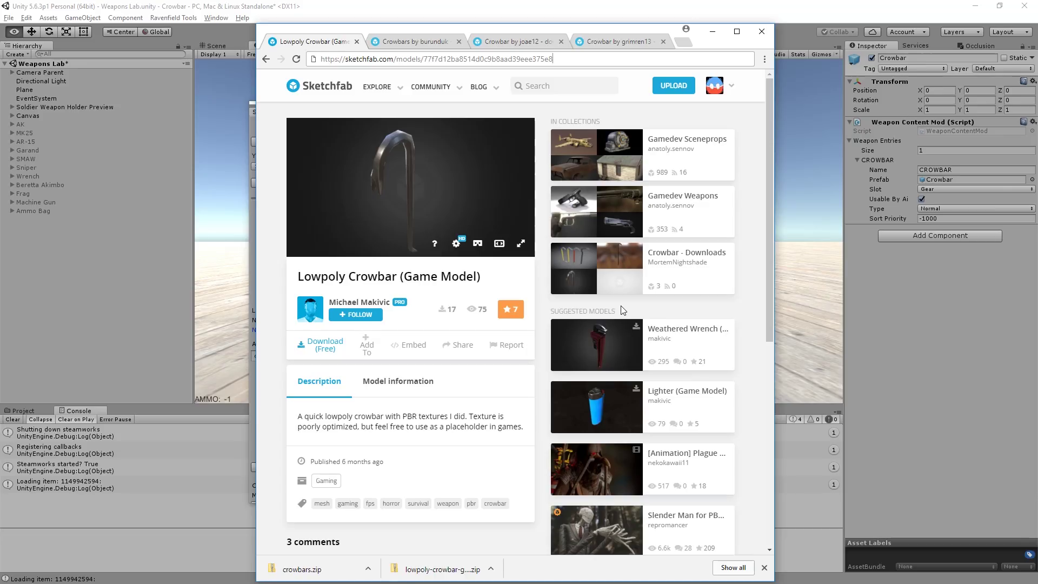
pyautogui.click(316, 347)
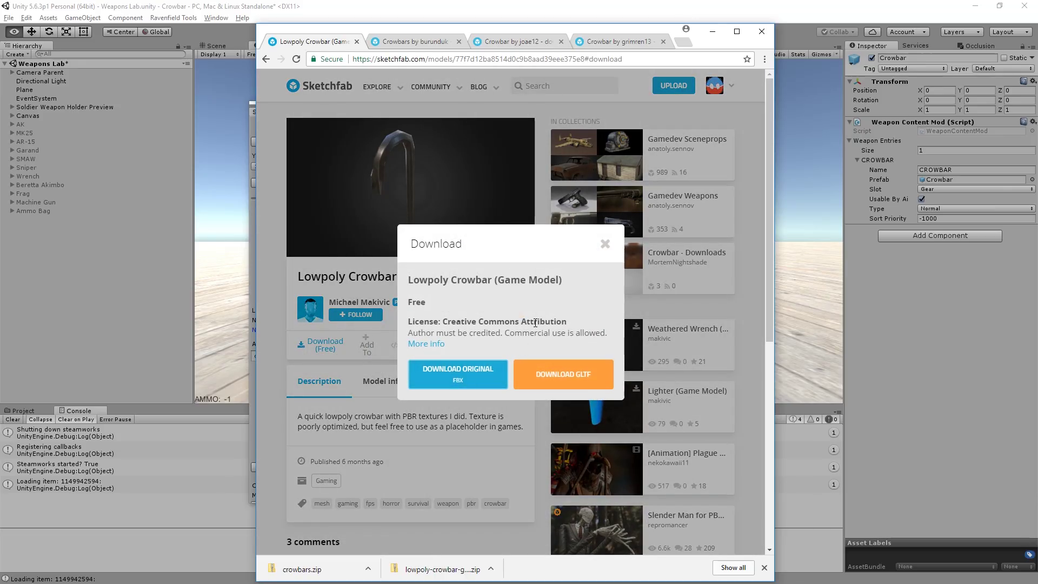
pyautogui.click(420, 348)
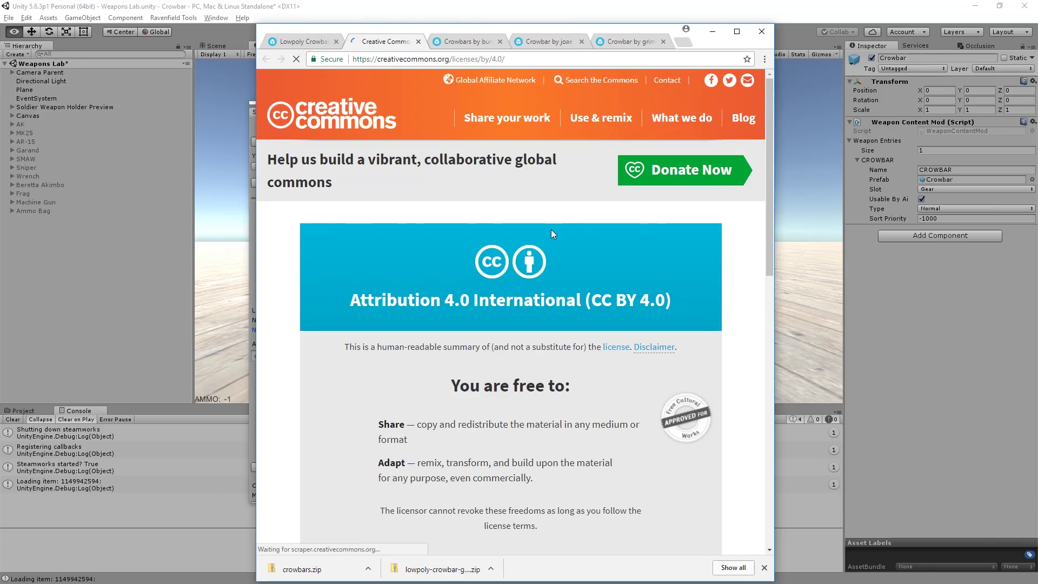
# Step: Return to the Workshop uploader, finish the description with "4.0" and add crowbar.rfc to the content to publish
pyautogui.hotkey('alt', 'Tab')
pyautogui.write('4.0')
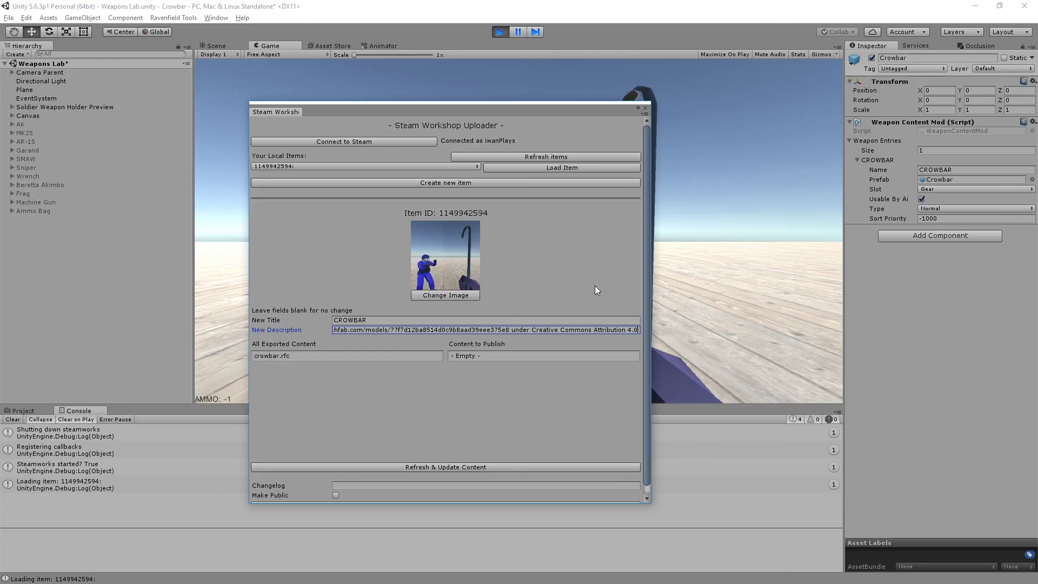
pyautogui.click(284, 355)
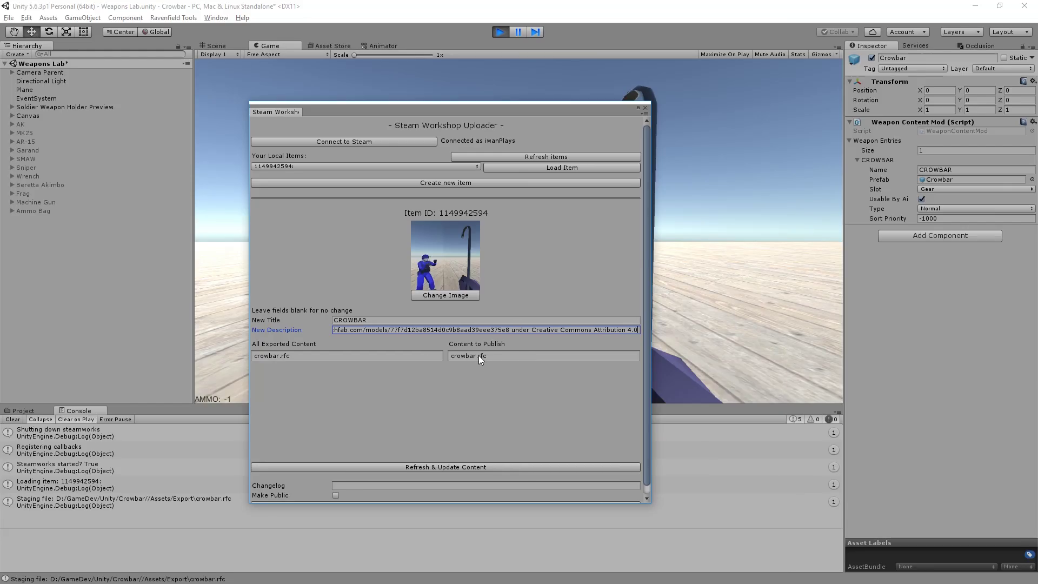
# Step: Enter the changelog "first test of my first melee" and publish the item to the Steam Workshop without making it public
pyautogui.click(352, 484)
pyautogui.write('first tes')
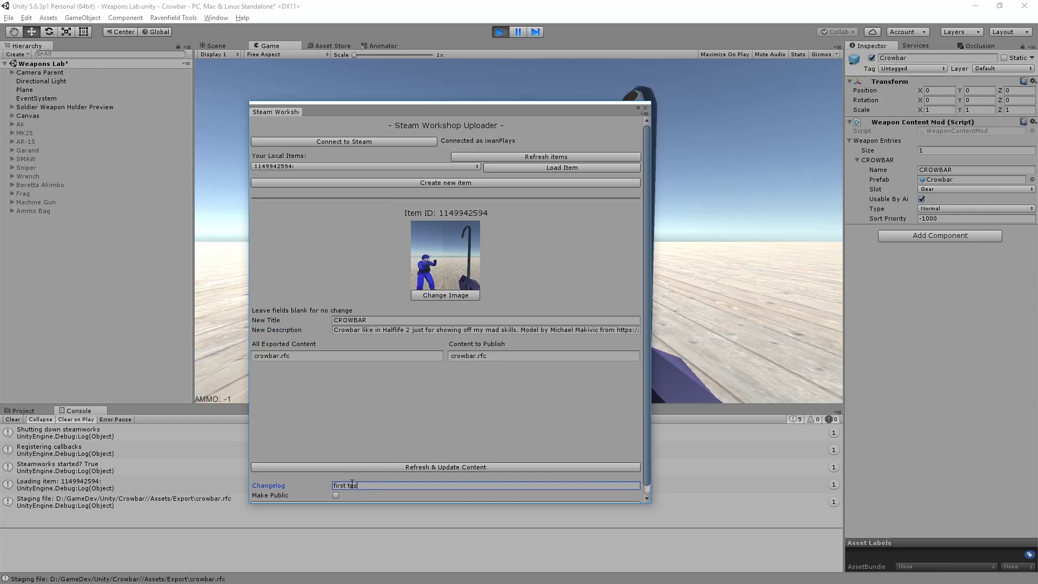
pyautogui.write('t of my first melee')
pyautogui.scroll(-1, 337, 487)
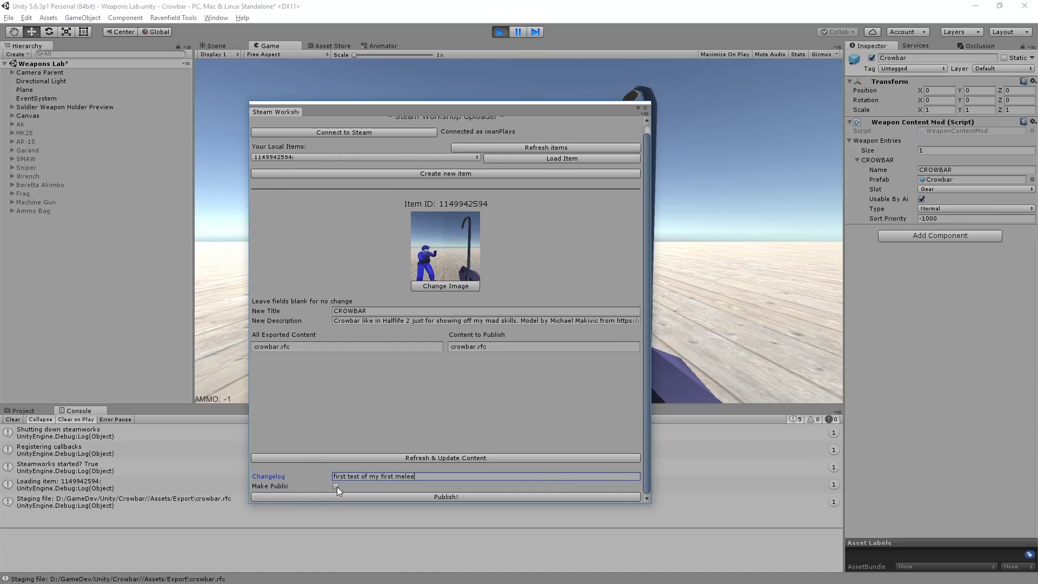
pyautogui.click(418, 497)
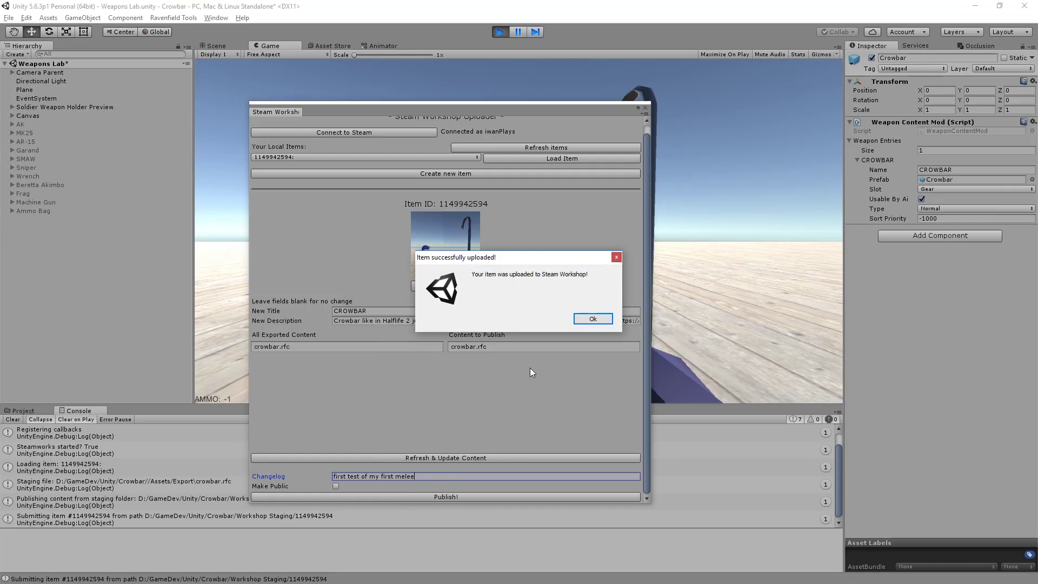
pyautogui.click(593, 318)
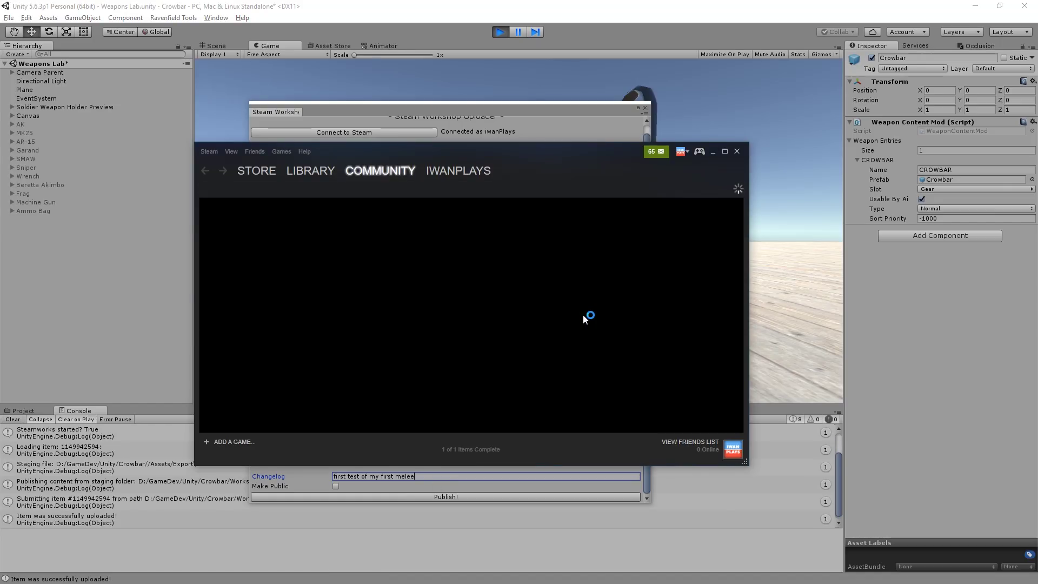
# Step: Review the uploaded CROWBAR item's Workshop page, including its preview image, description and owner controls
pyautogui.scroll(-1, 514, 284)
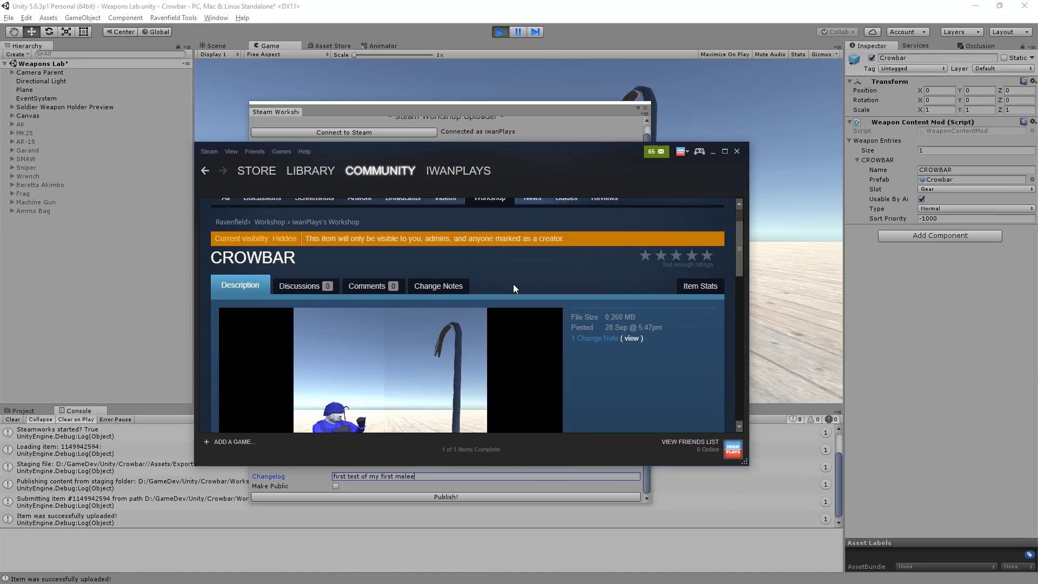
pyautogui.scroll(-5, 514, 284)
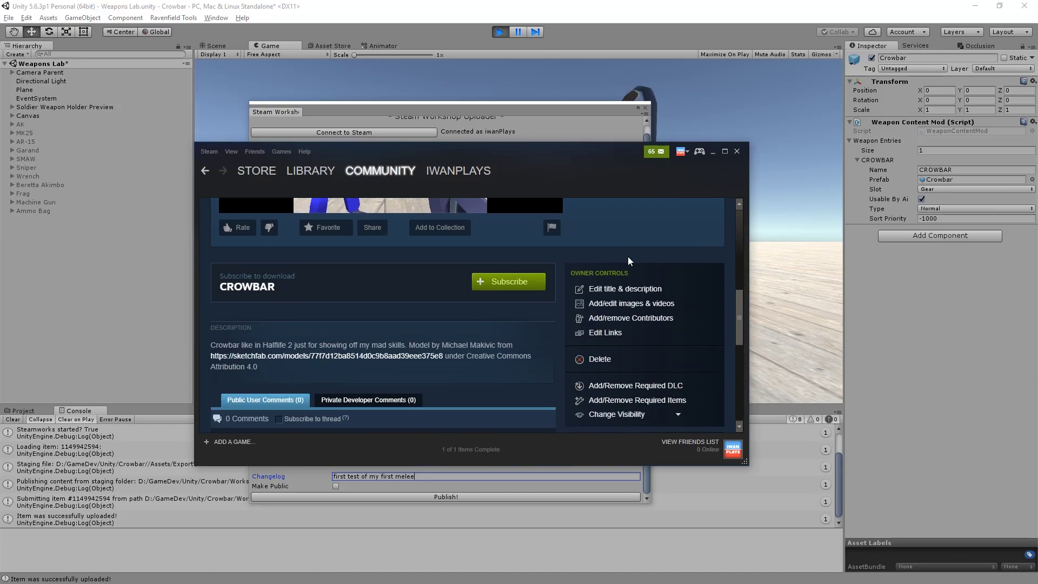
pyautogui.scroll(2, 631, 258)
pyautogui.scroll(-2, 632, 256)
pyautogui.scroll(3, 603, 245)
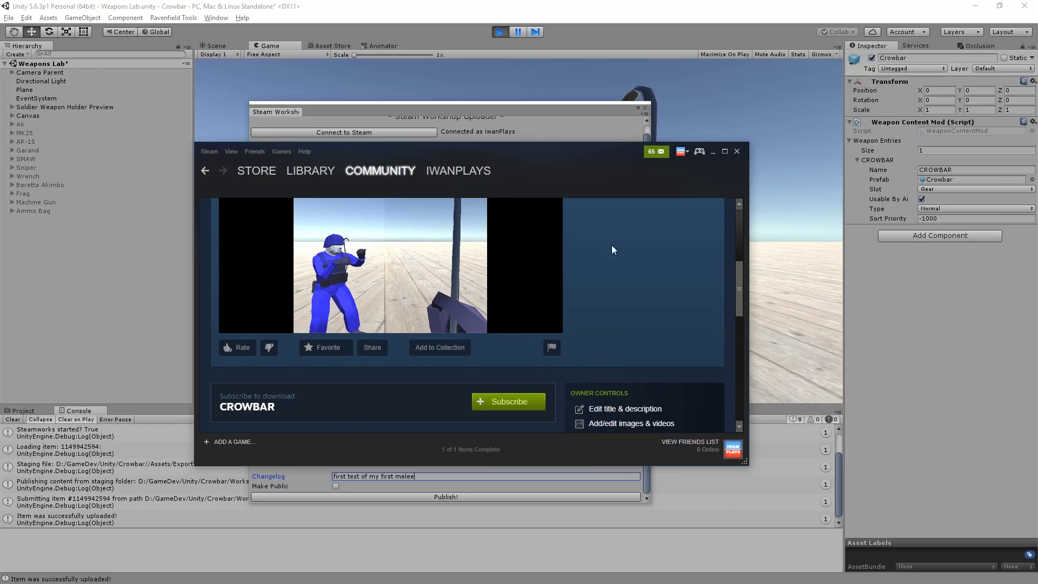
pyautogui.scroll(2, 490, 241)
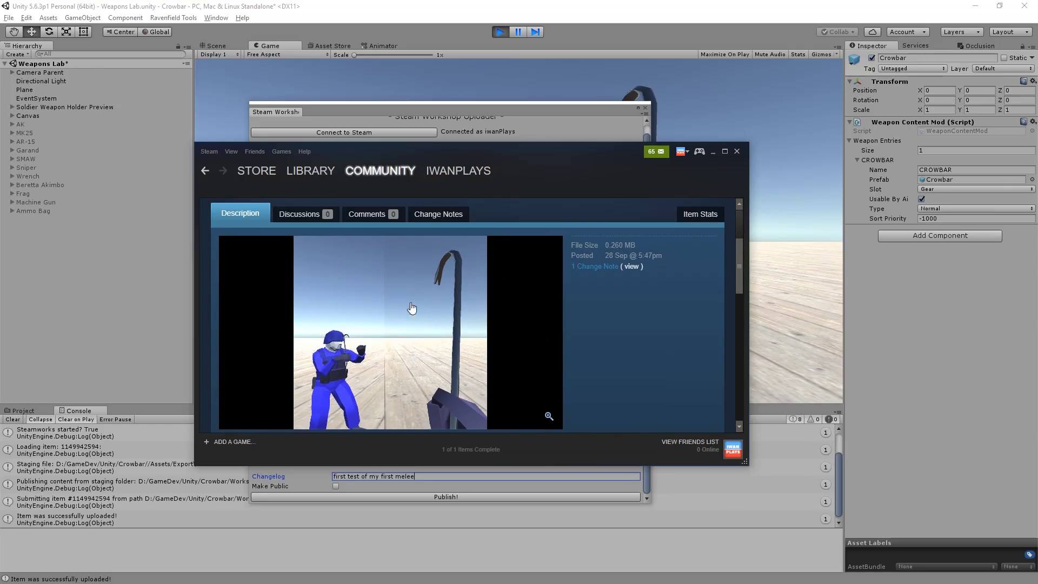
pyautogui.scroll(-1, 416, 306)
pyautogui.scroll(-1, 416, 306)
pyautogui.click(553, 3)
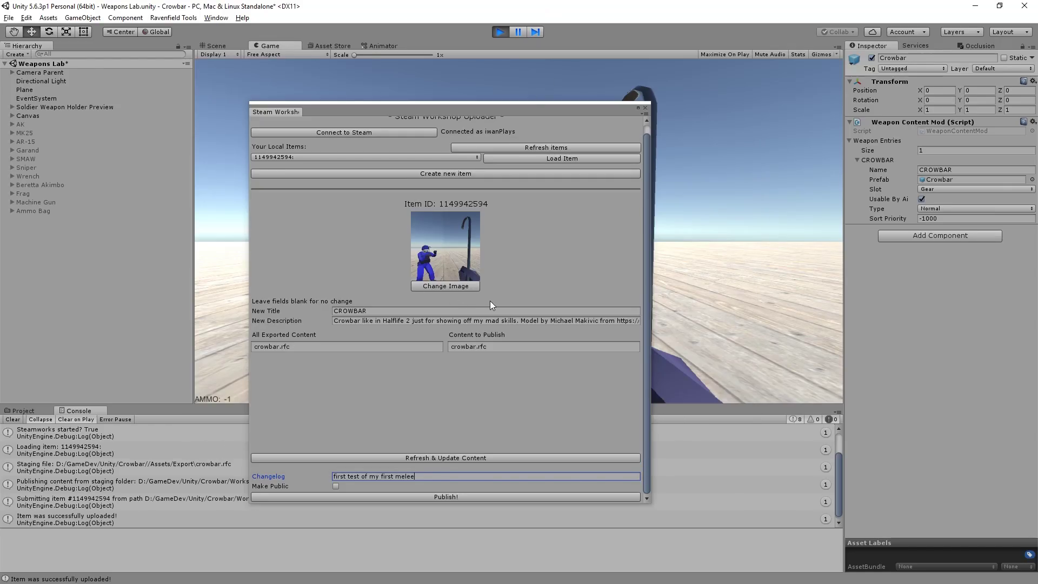
pyautogui.hotkey('alt', 'Tab')
pyautogui.scroll(-4, 508, 309)
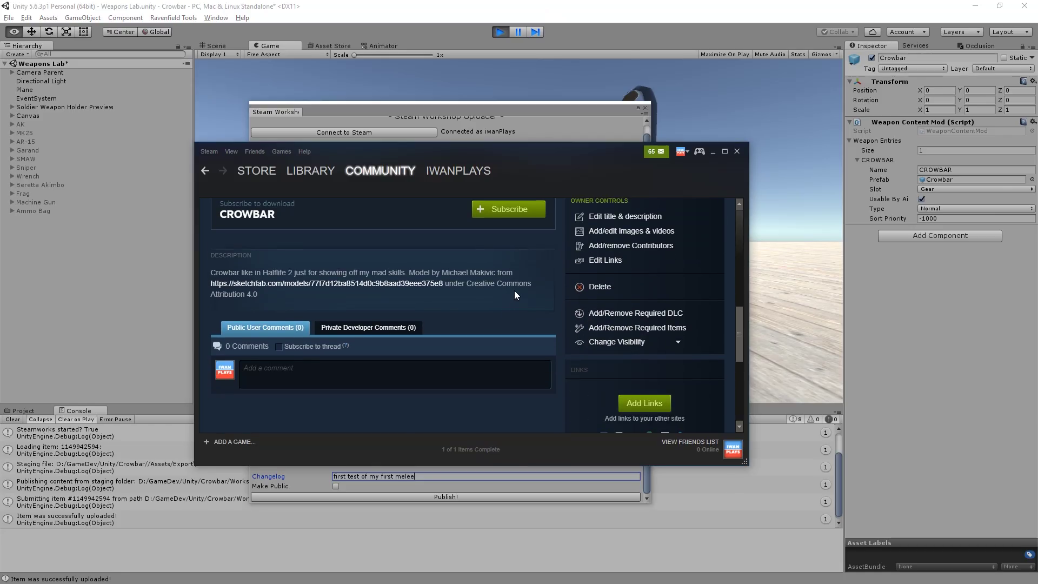
# Step: Look through the item's title and description editing page and return to the item page without changes
pyautogui.click(648, 217)
pyautogui.scroll(-1, 510, 345)
pyautogui.scroll(-3, 511, 345)
pyautogui.scroll(1, 565, 346)
pyautogui.hotkey('alt', 'Left')
pyautogui.scroll(1, 599, 296)
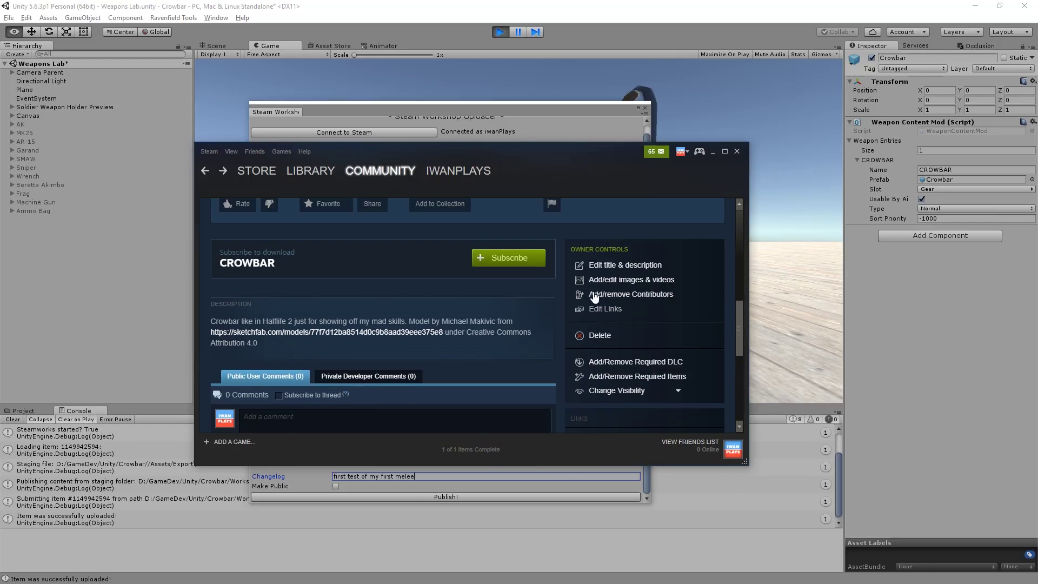
# Step: Upload Untitled.png as an additional image for the CROWBAR item and save the image changes
pyautogui.click(626, 281)
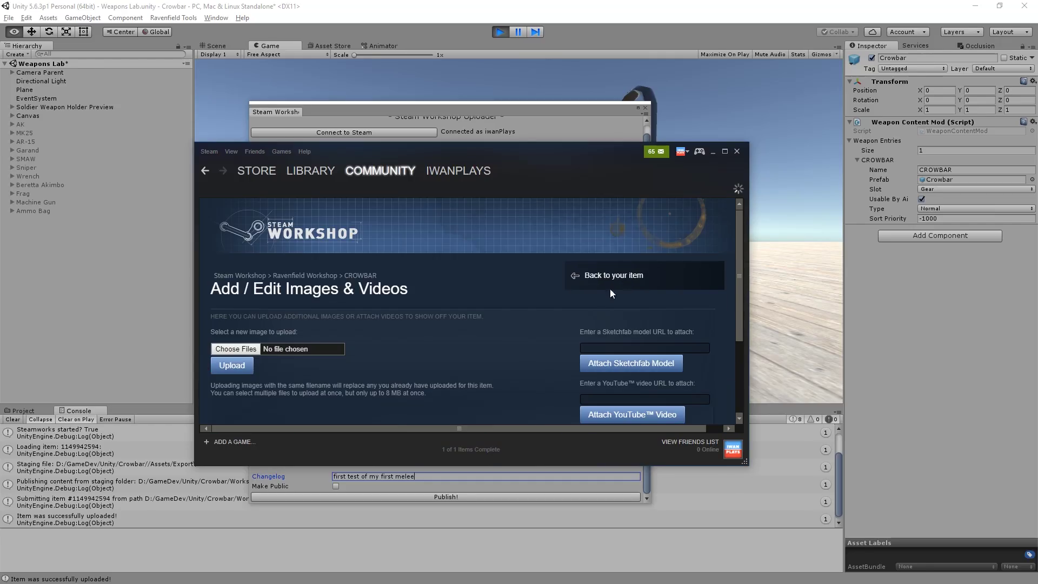
pyautogui.scroll(-1, 498, 346)
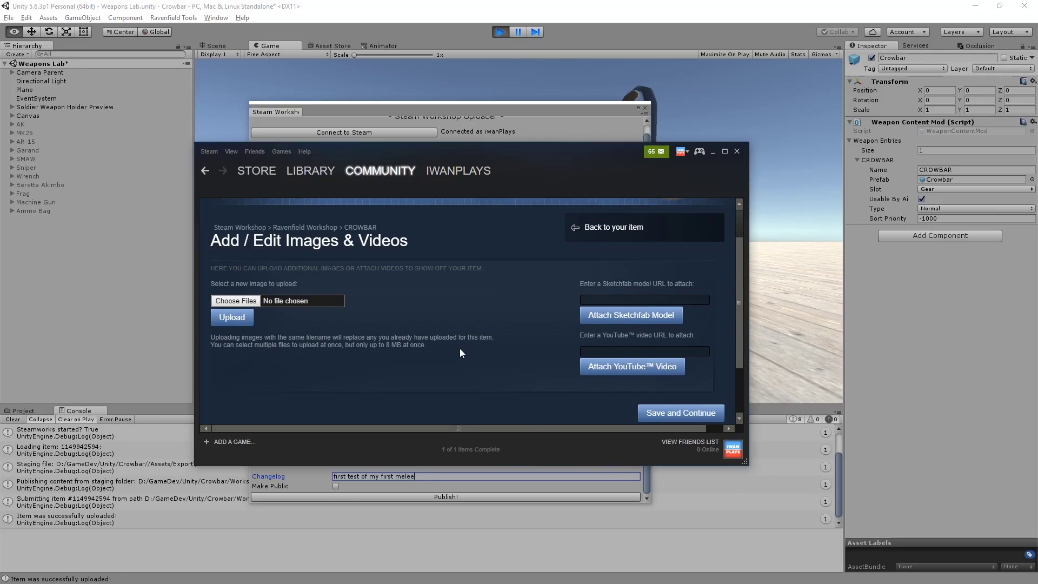
pyautogui.click(236, 301)
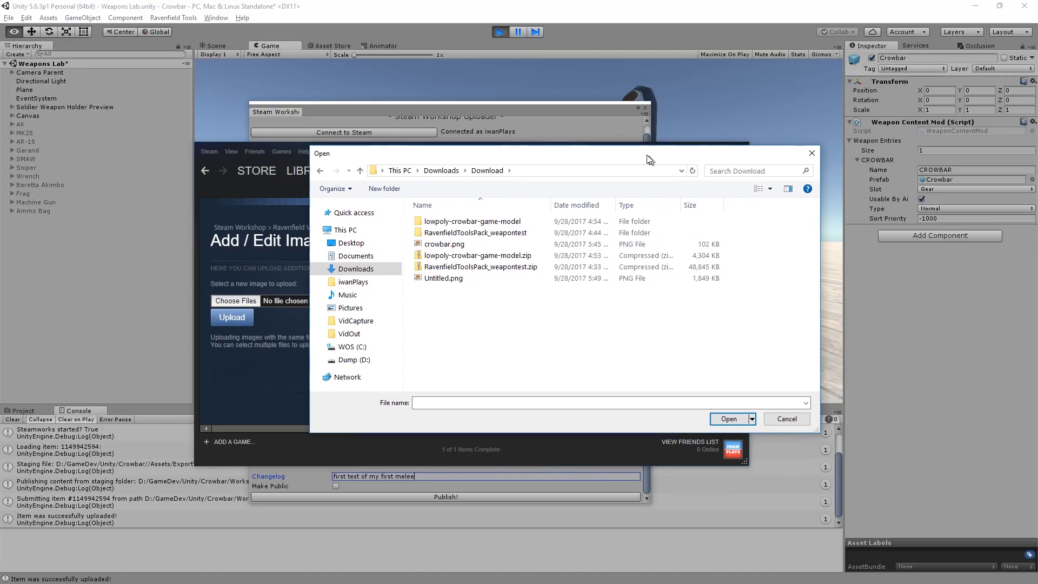
pyautogui.doubleClick(444, 278)
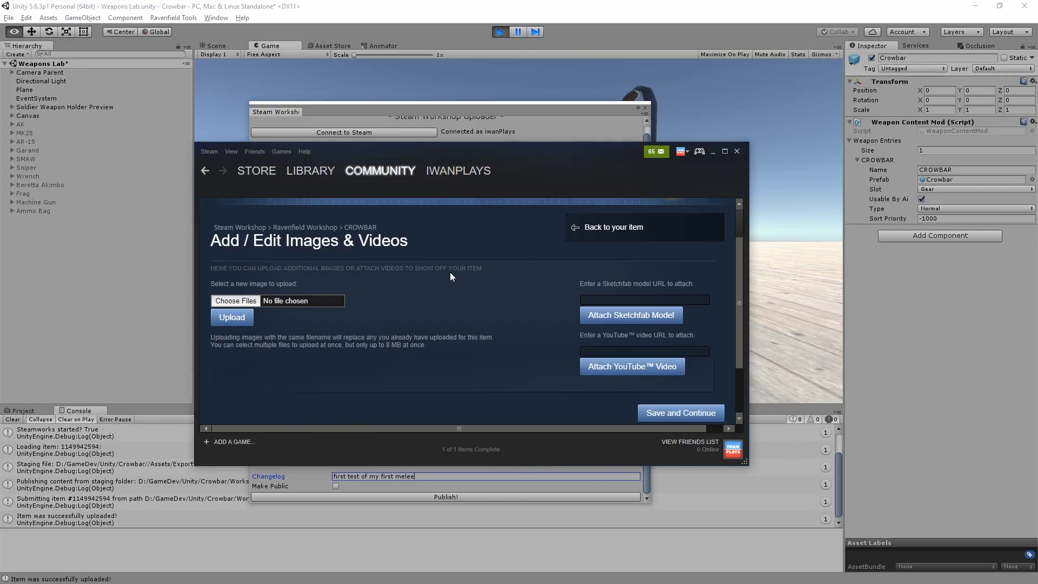
pyautogui.click(232, 318)
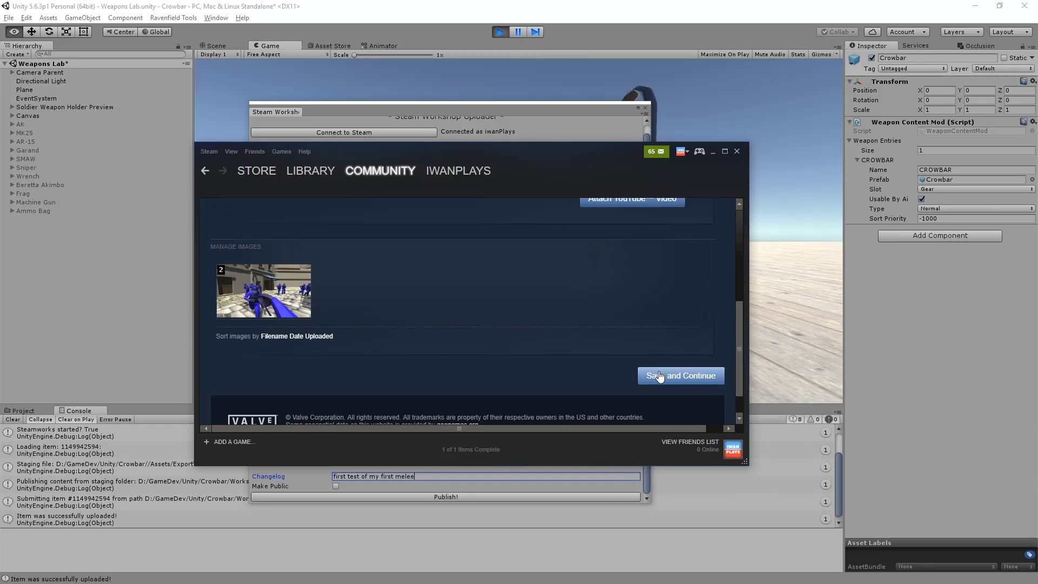
pyautogui.click(659, 375)
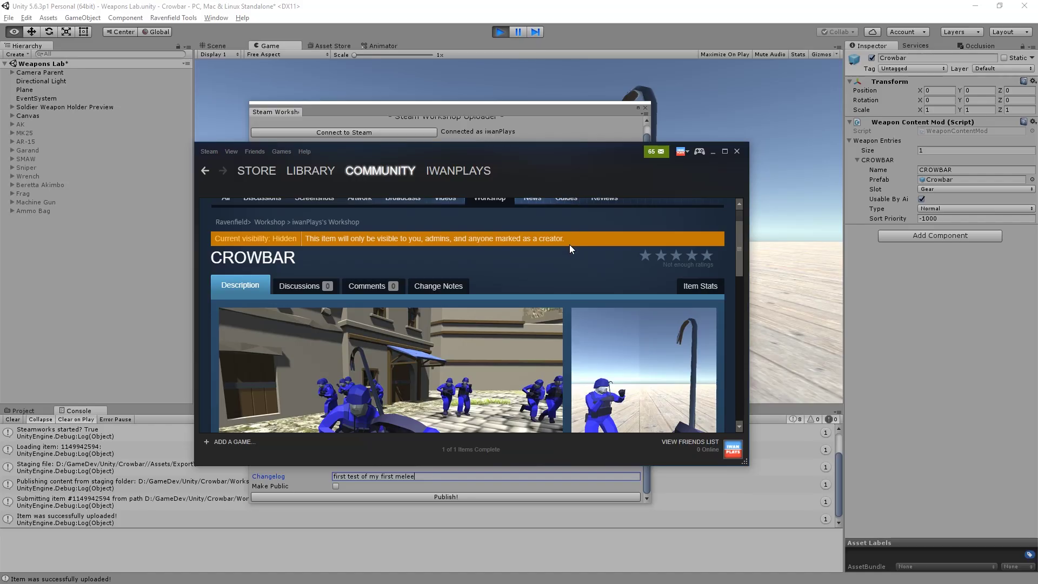
# Step: Set the CROWBAR item's visibility to Friends-only and check the page header
pyautogui.scroll(-10, 544, 290)
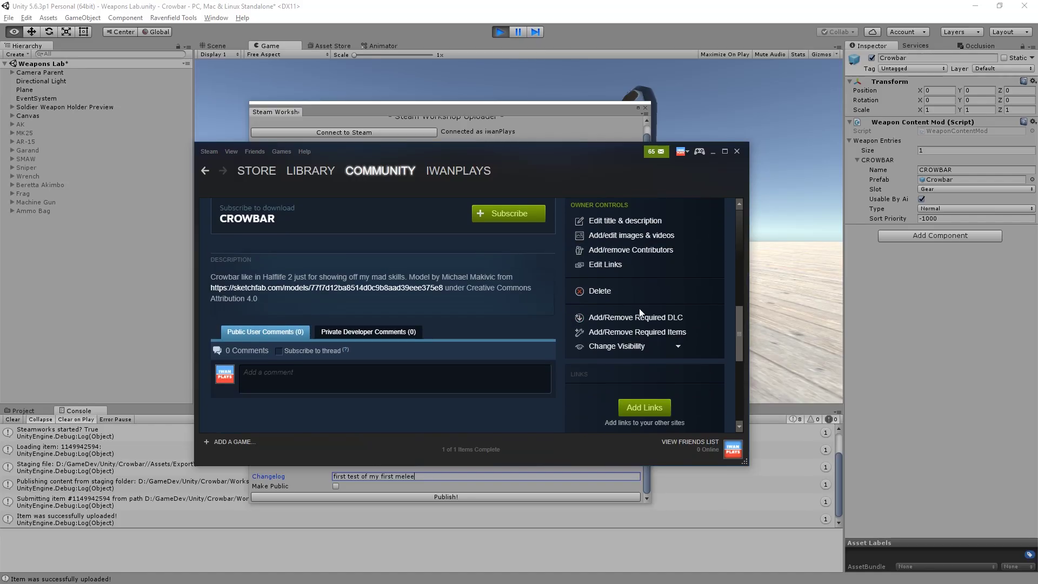
pyautogui.click(683, 348)
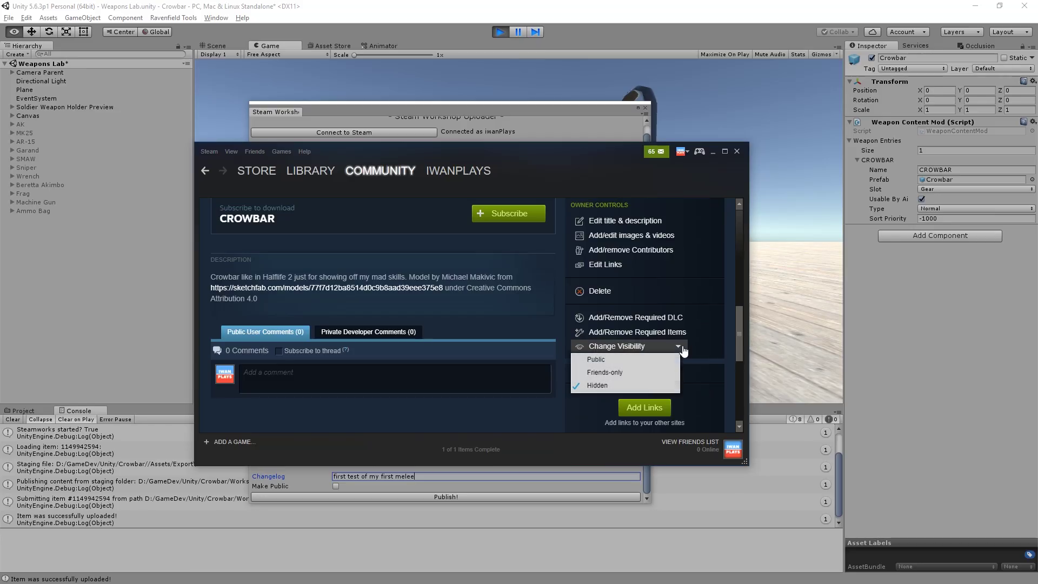
pyautogui.click(635, 373)
pyautogui.scroll(3, 508, 347)
pyautogui.scroll(5, 507, 347)
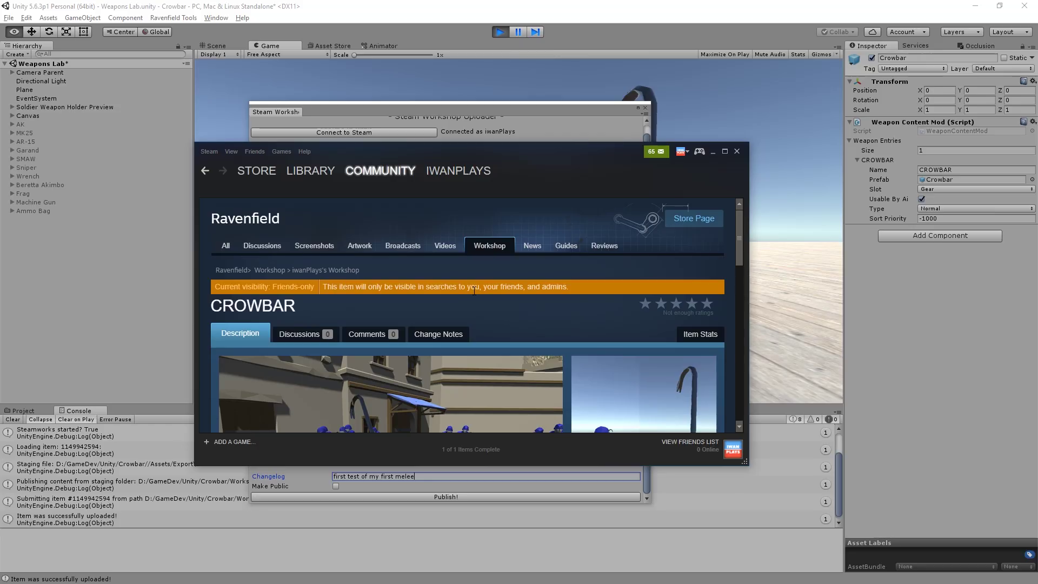
# Step: Set the CROWBAR item's visibility to Public and look over its page
pyautogui.scroll(-10, 561, 292)
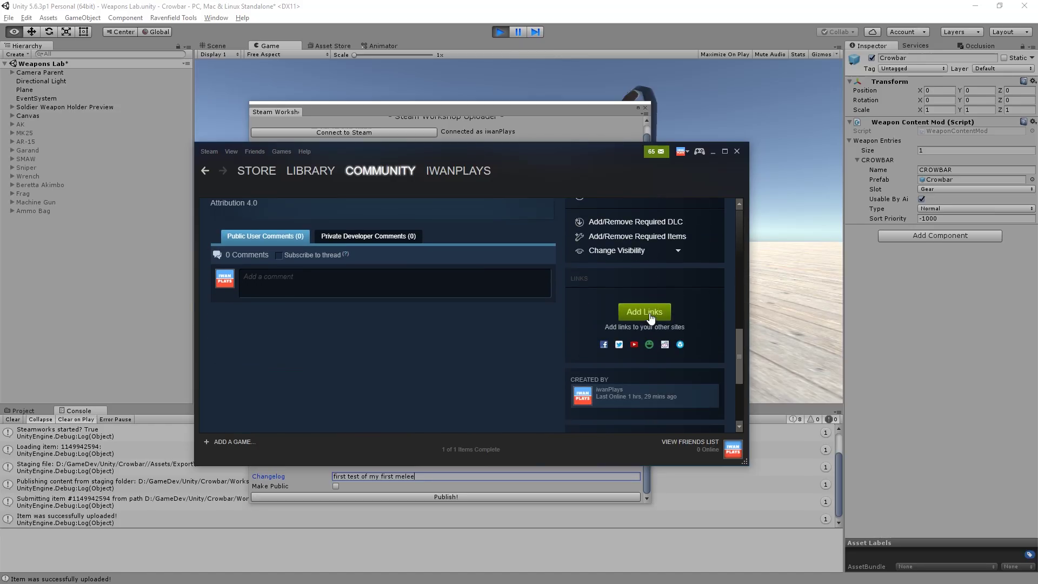
pyautogui.click(679, 254)
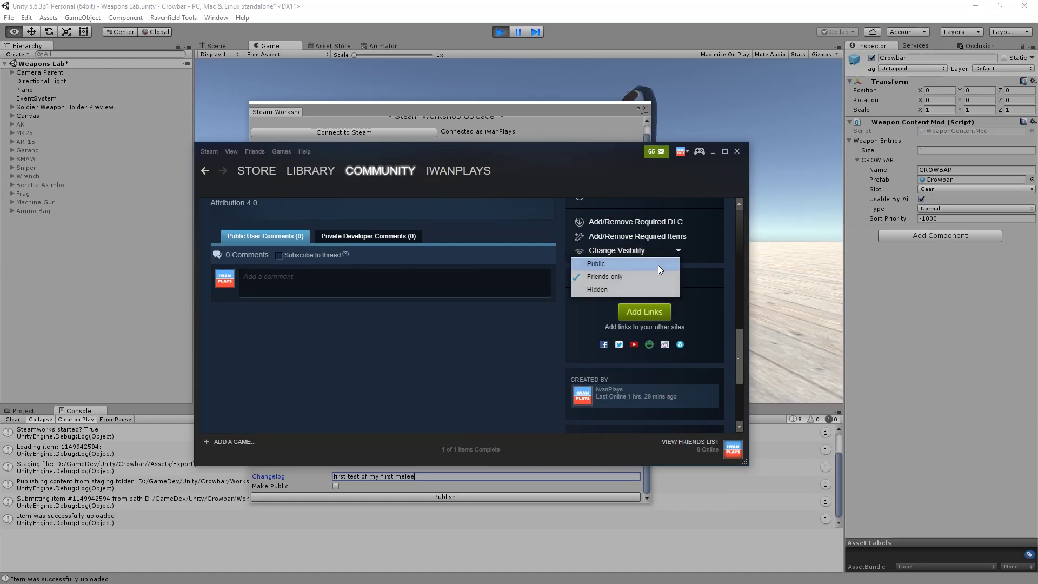
pyautogui.click(658, 265)
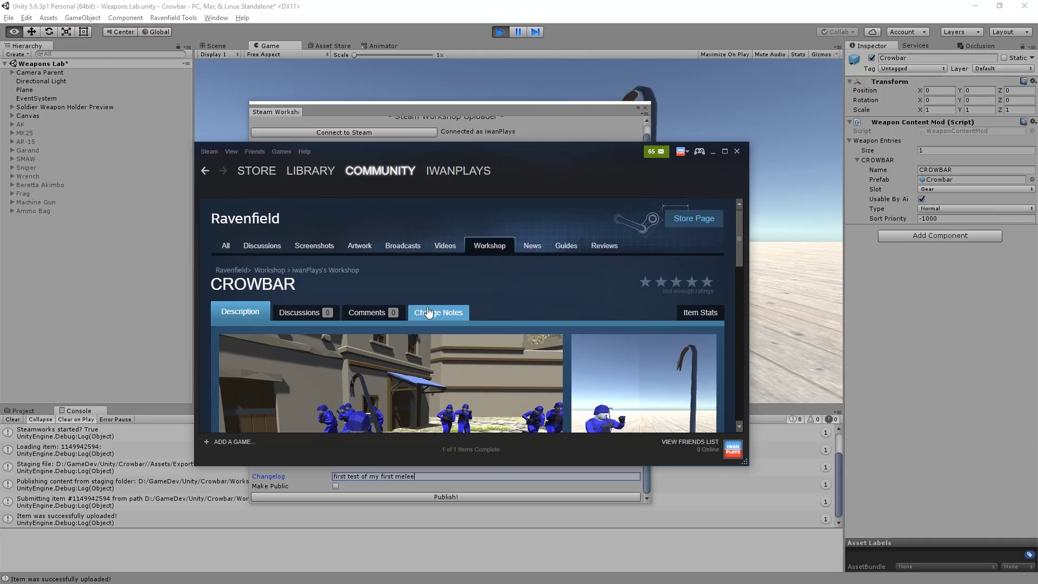
pyautogui.scroll(-5, 346, 292)
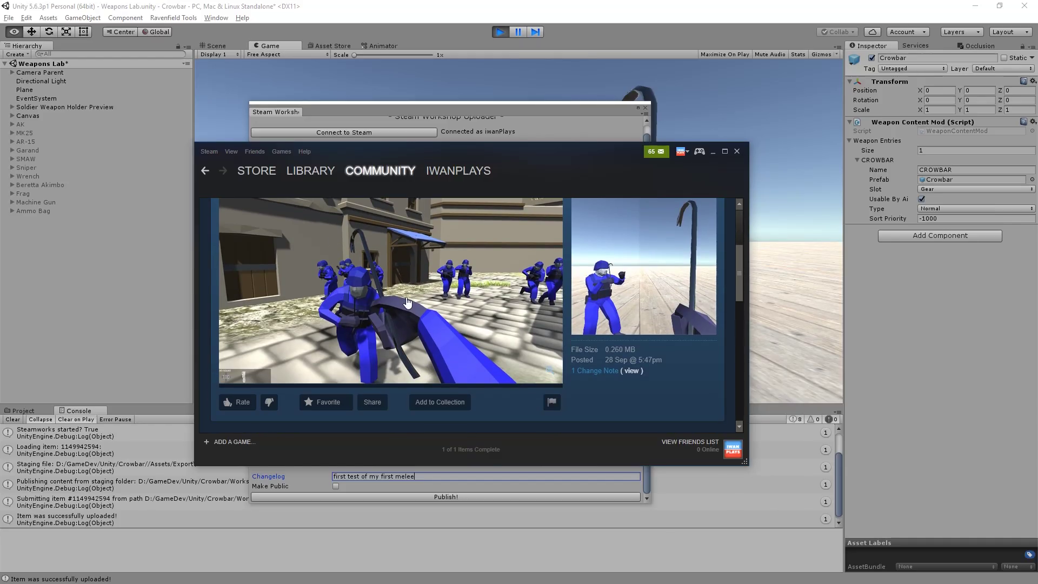
pyautogui.scroll(-5, 414, 278)
pyautogui.scroll(10, 414, 277)
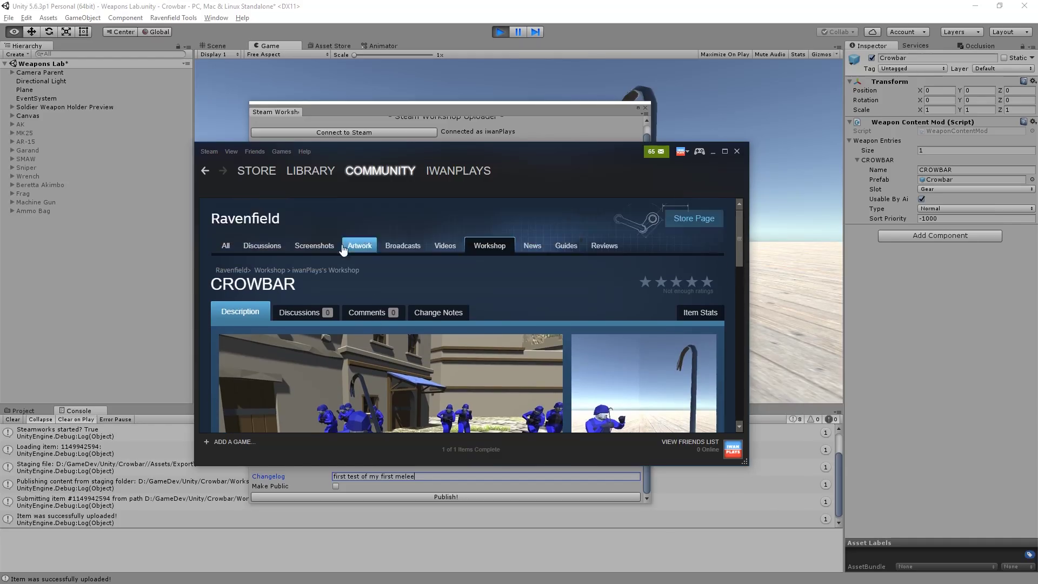
# Step: Browse all Ravenfield Workshop items sorted by Most Recent to look for the CROWBAR item
pyautogui.click(269, 271)
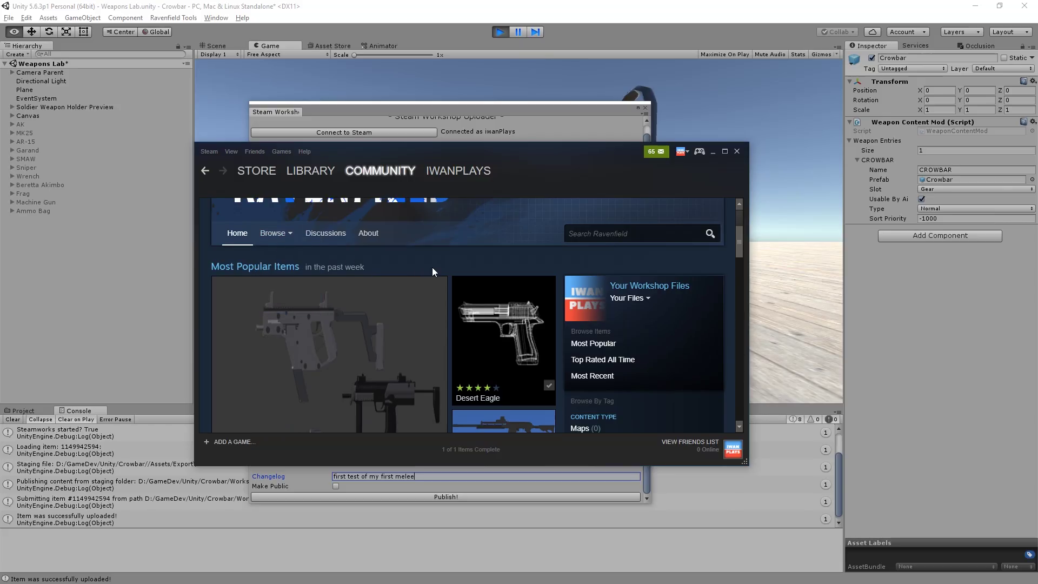
pyautogui.click(435, 268)
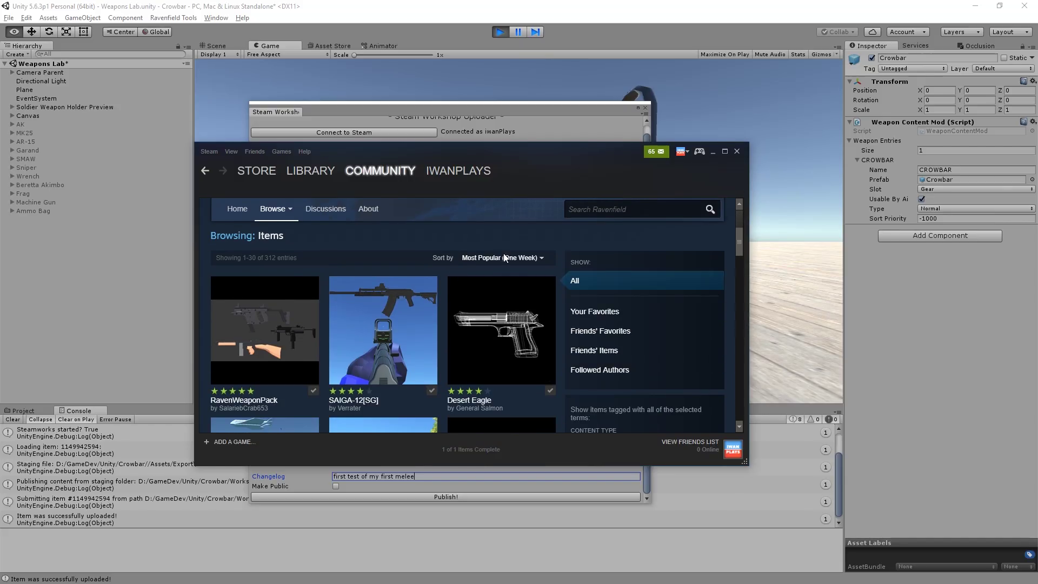
pyautogui.click(506, 259)
pyautogui.click(488, 348)
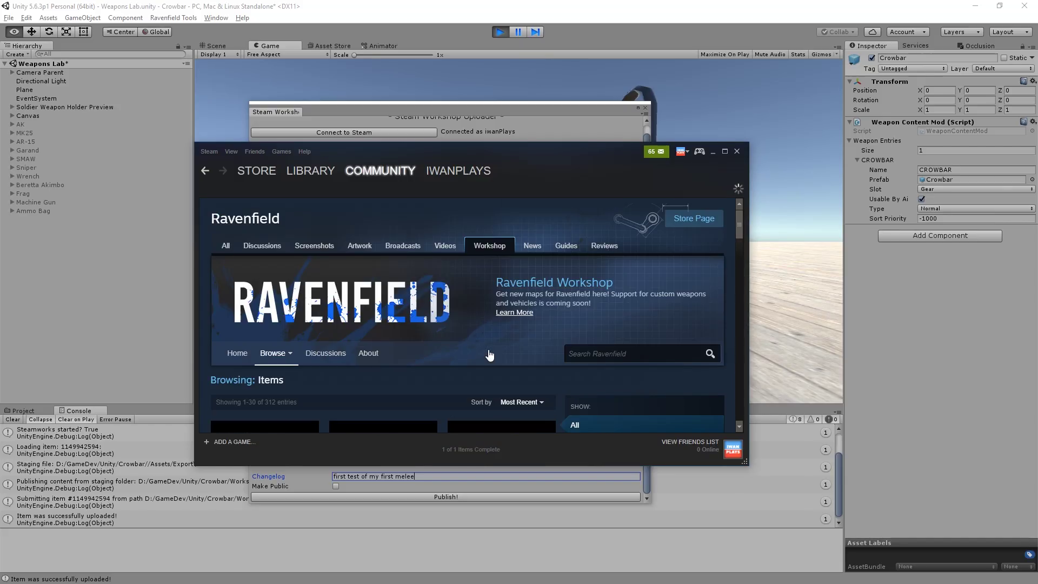
pyautogui.scroll(-4, 413, 293)
pyautogui.scroll(1, 395, 282)
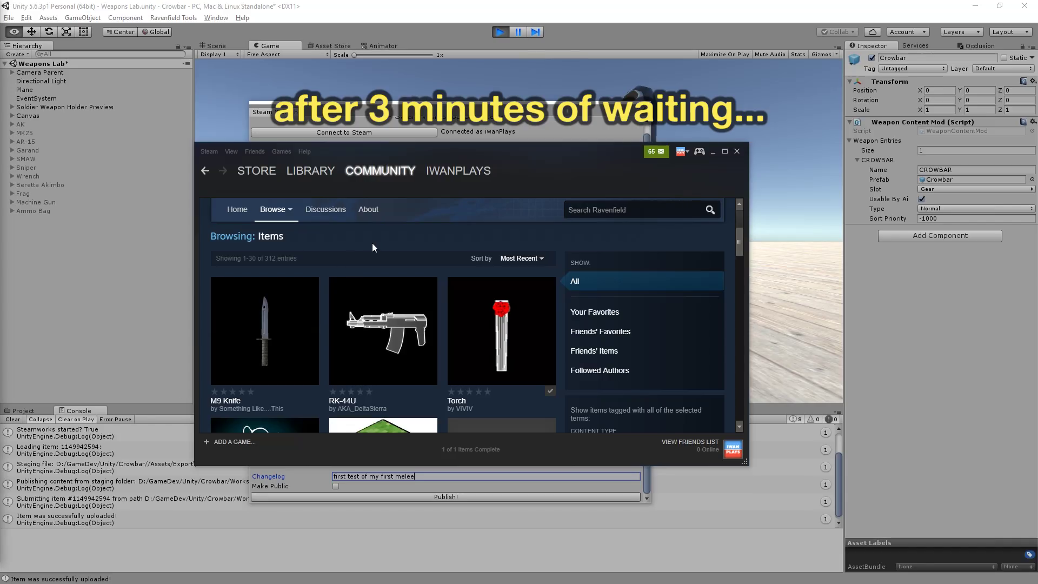
# Step: Close Unity and save the changes to the Weapons Lab scene
pyautogui.moveTo(378, 171)
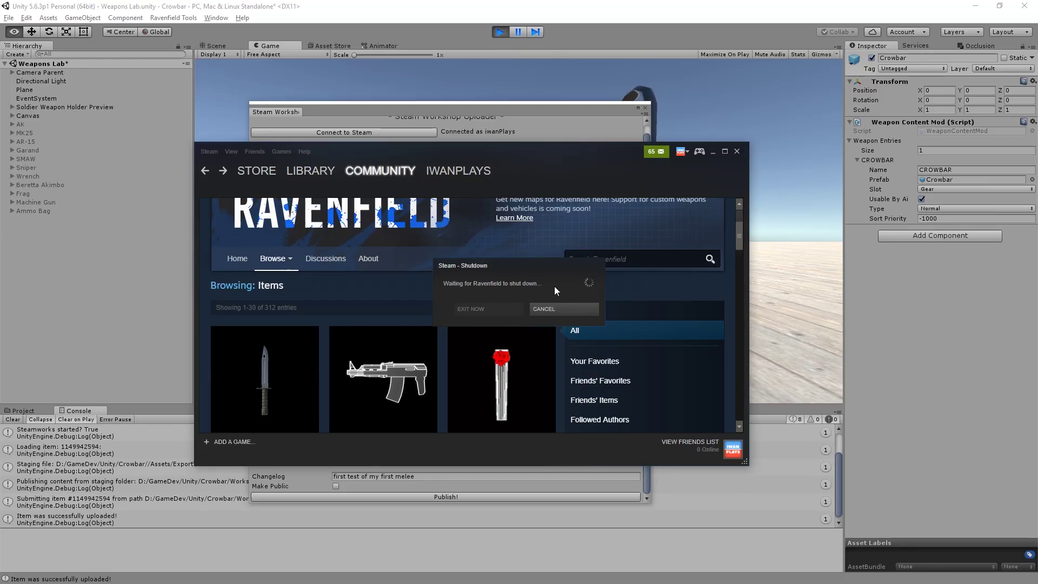
pyautogui.click(1024, 5)
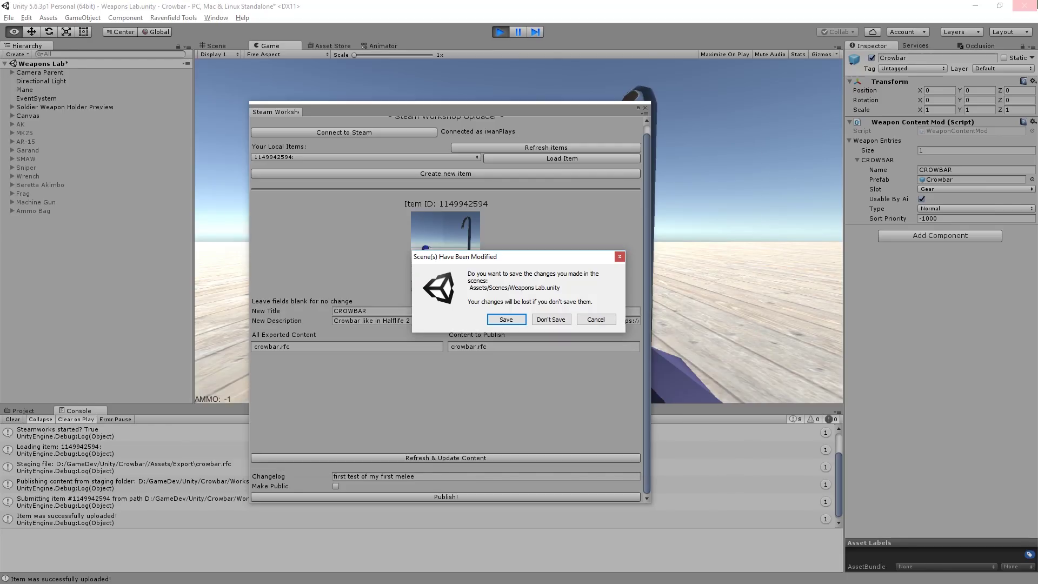
pyautogui.click(519, 319)
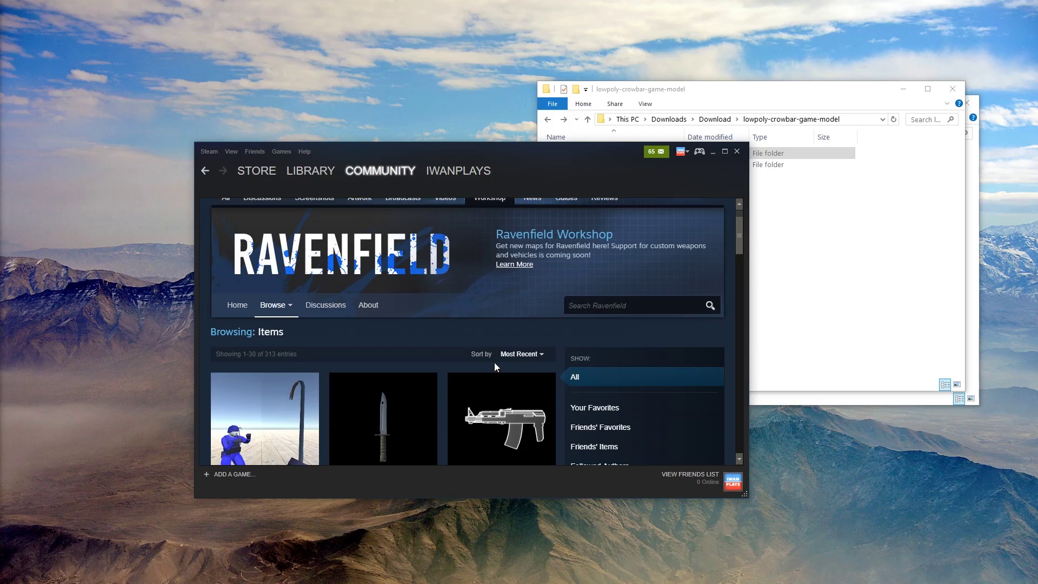
# Step: Find the CROWBAR item among the most recent Ravenfield Workshop items and subscribe to it
pyautogui.scroll(-2, 487, 346)
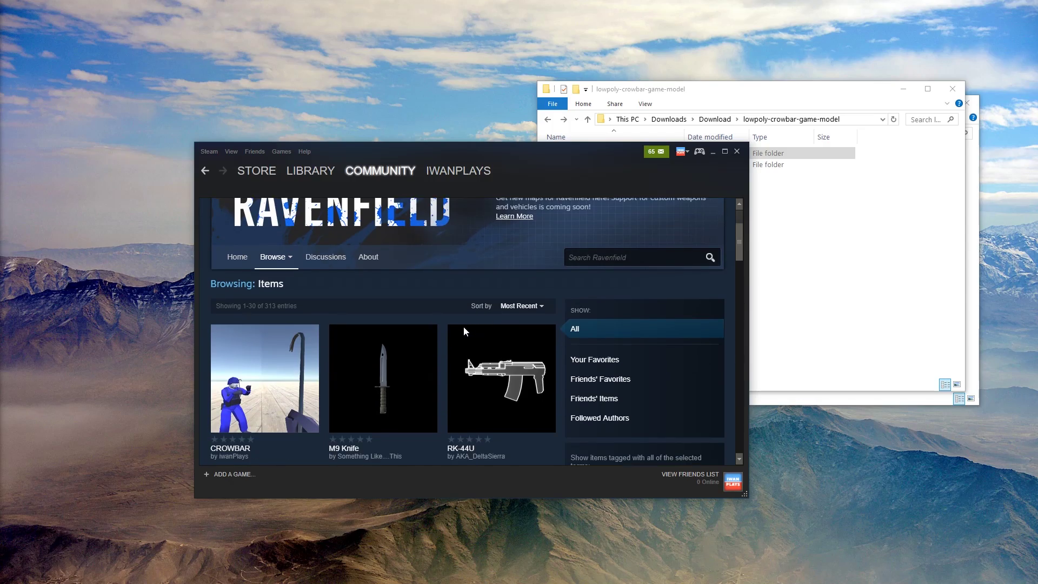
pyautogui.moveTo(311, 345)
pyautogui.moveTo(287, 385)
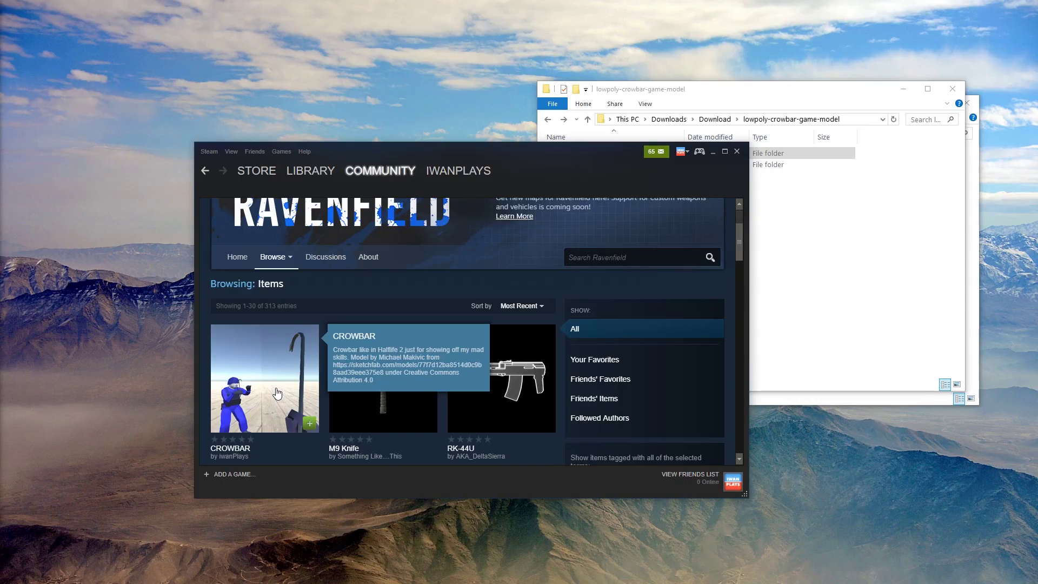
pyautogui.click(309, 425)
pyautogui.moveTo(290, 382)
pyautogui.scroll(-1, 291, 379)
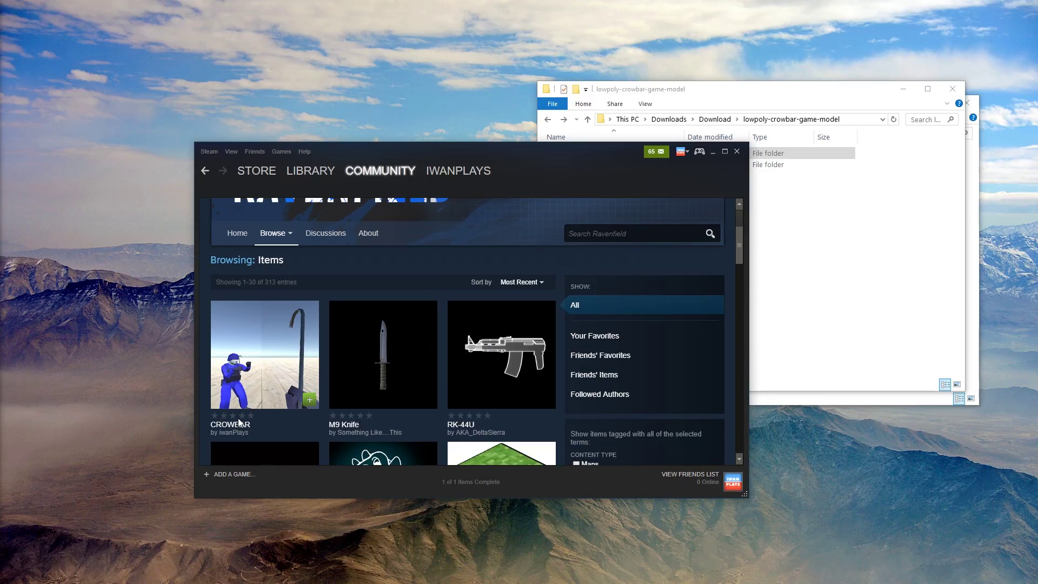
pyautogui.scroll(1, 250, 414)
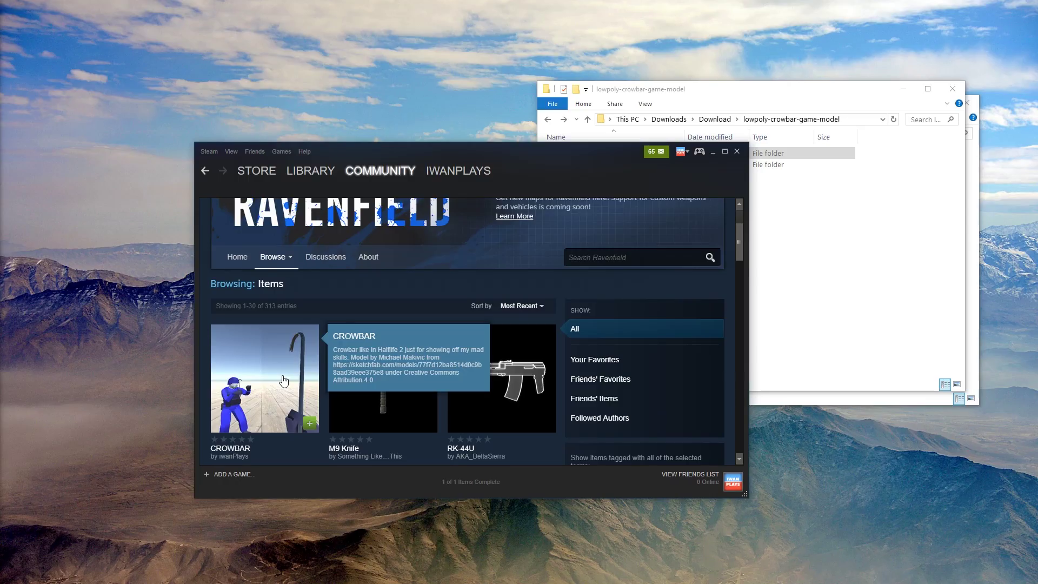
# Step: Open the CROWBAR item's Workshop page from the listing and look over its images and details
pyautogui.click(284, 381)
pyautogui.scroll(-4, 519, 409)
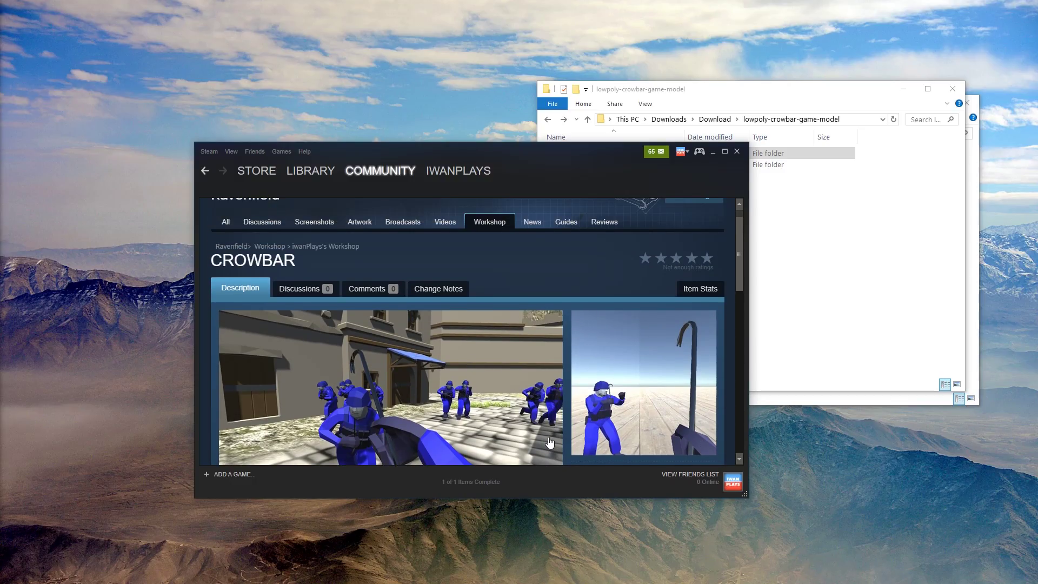
pyautogui.scroll(-1, 537, 395)
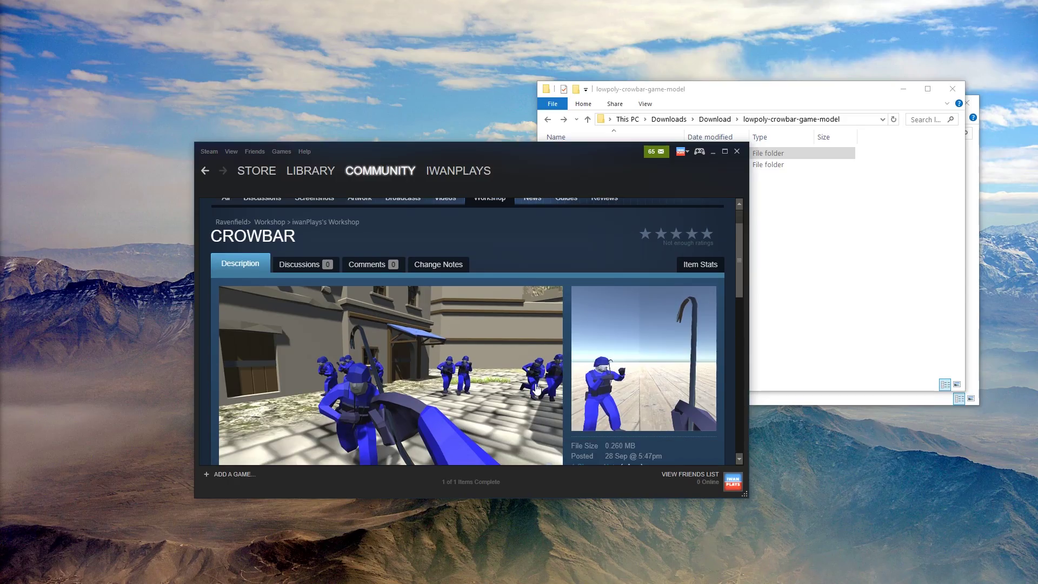